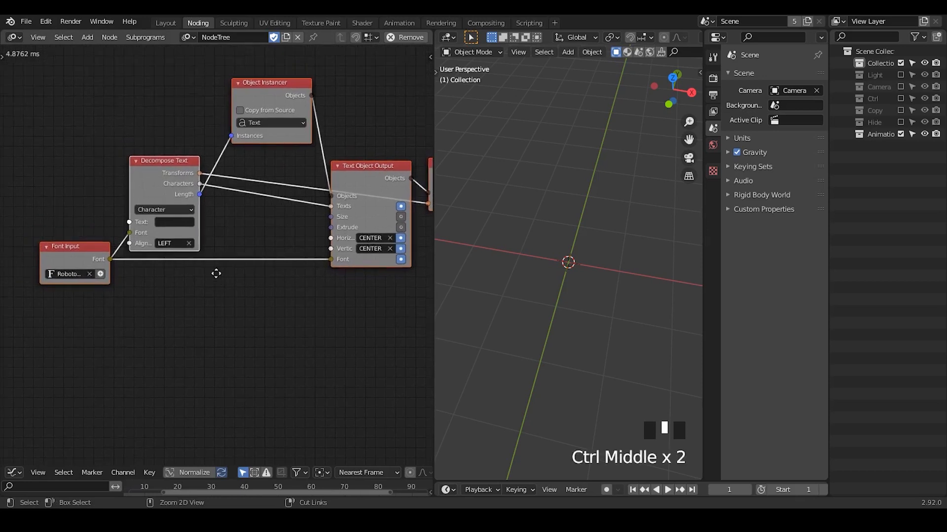
# Step: Examine the existing node network that decomposes text into instanced character objects
pyautogui.keyDown('ctrl'); pyautogui.moveTo(200, 262); pyautogui.dragTo(202, 267, button='middle'); pyautogui.keyUp('ctrl')
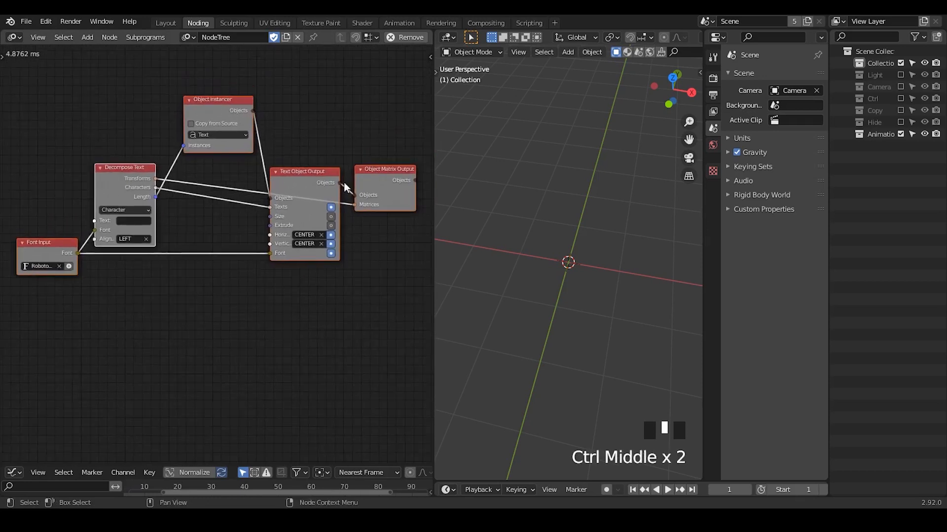
pyautogui.moveTo(396, 81); pyautogui.dragTo(41, 344)
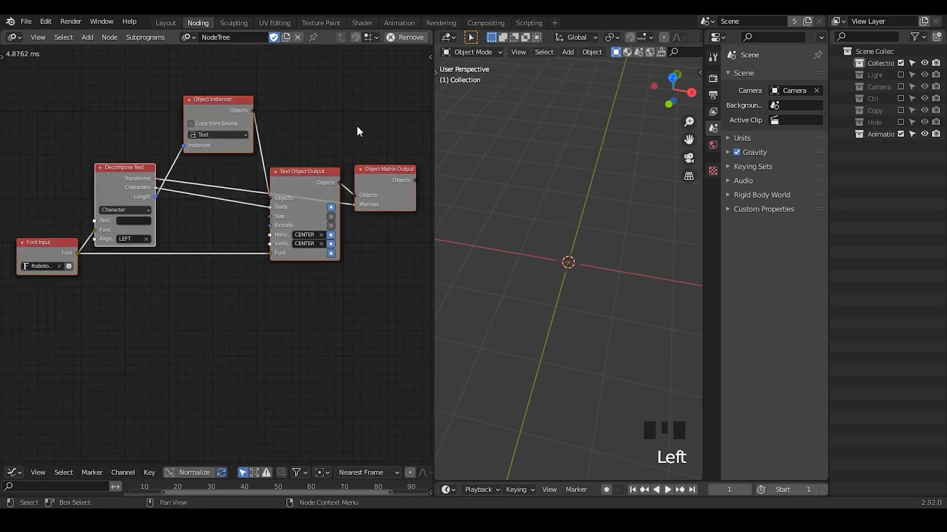
pyautogui.click(367, 120)
pyautogui.click(408, 85)
pyautogui.moveTo(408, 84); pyautogui.dragTo(11, 317)
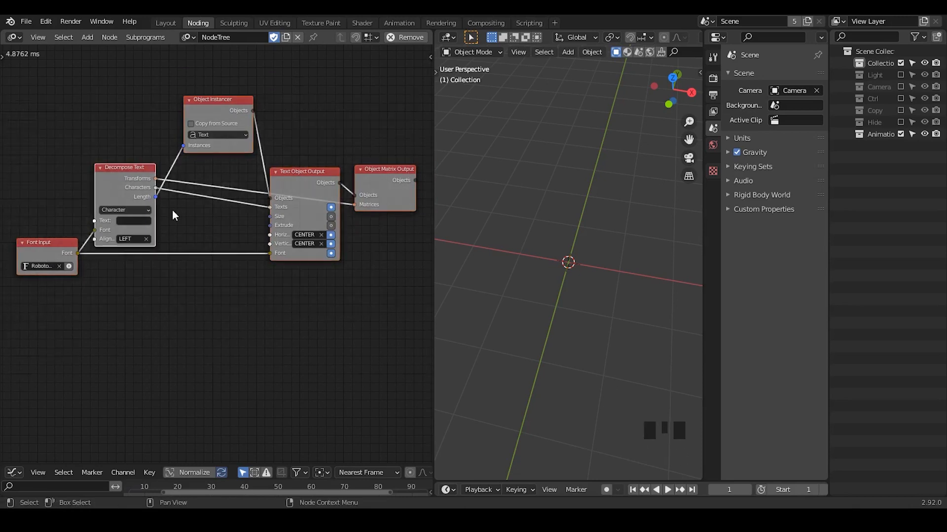
pyautogui.click(305, 148)
pyautogui.moveTo(307, 174); pyautogui.dragTo(308, 175)
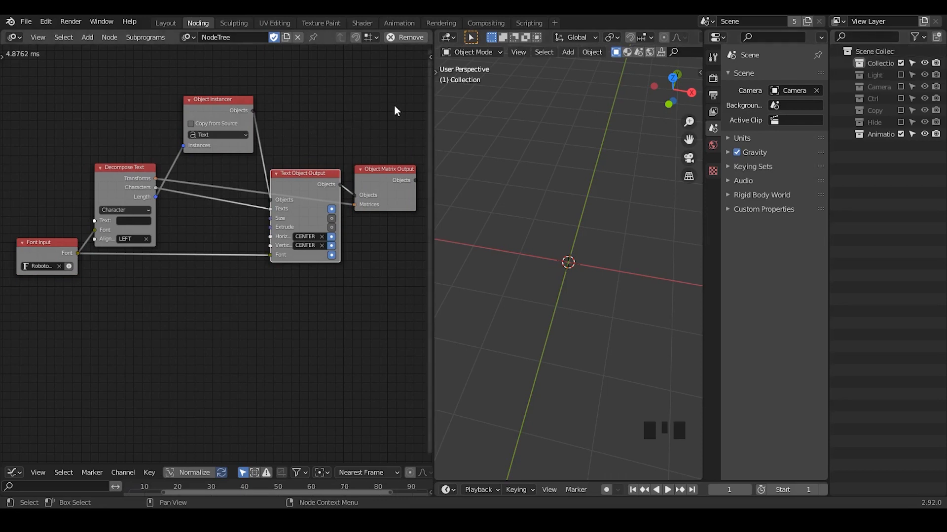
pyautogui.moveTo(397, 85); pyautogui.dragTo(40, 306)
pyautogui.click(215, 291)
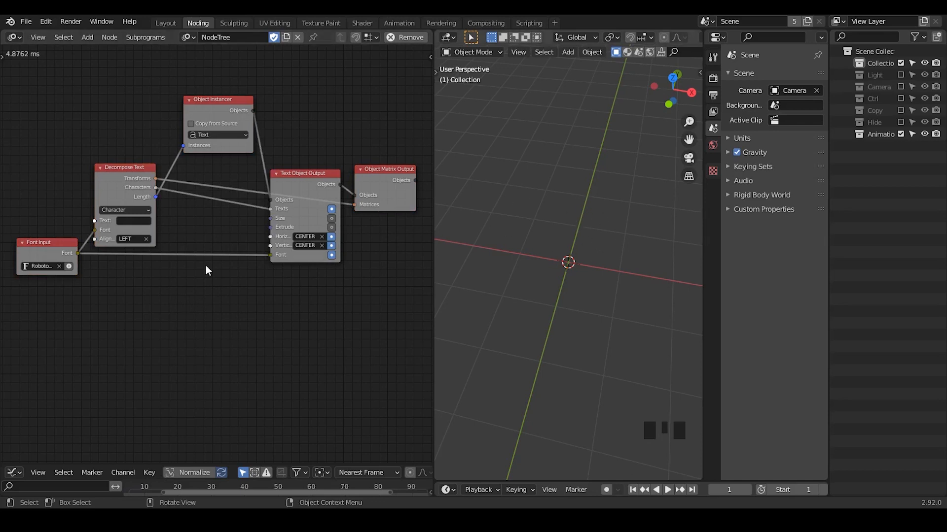
pyautogui.moveTo(386, 88); pyautogui.dragTo(26, 334)
pyautogui.click(125, 327)
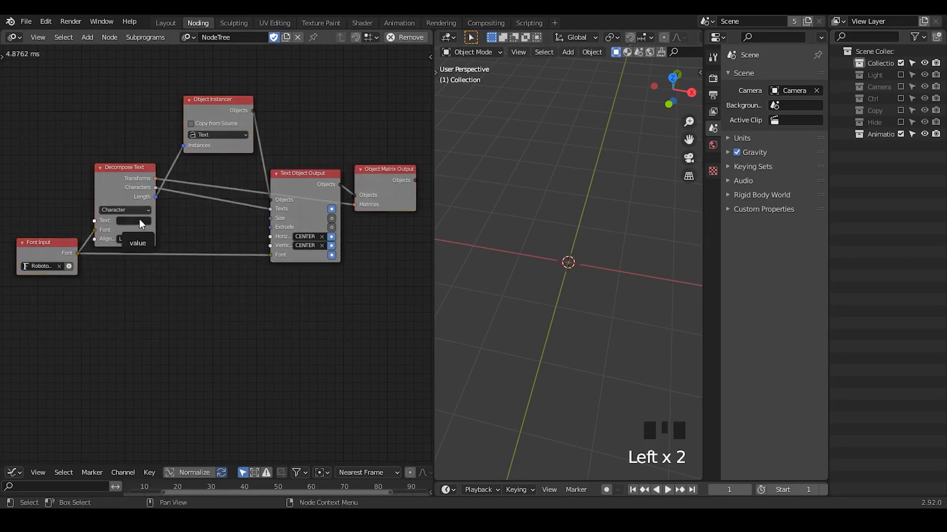
pyautogui.click(238, 300)
pyautogui.moveTo(392, 102); pyautogui.dragTo(43, 305)
# Step: Add a Monkey mesh at the scene origin of the 3D viewport
pyautogui.moveTo(286, 349); pyautogui.dragTo(205, 144, button='middle')
pyautogui.moveTo(251, 221); pyautogui.dragTo(261, 199, button='middle')
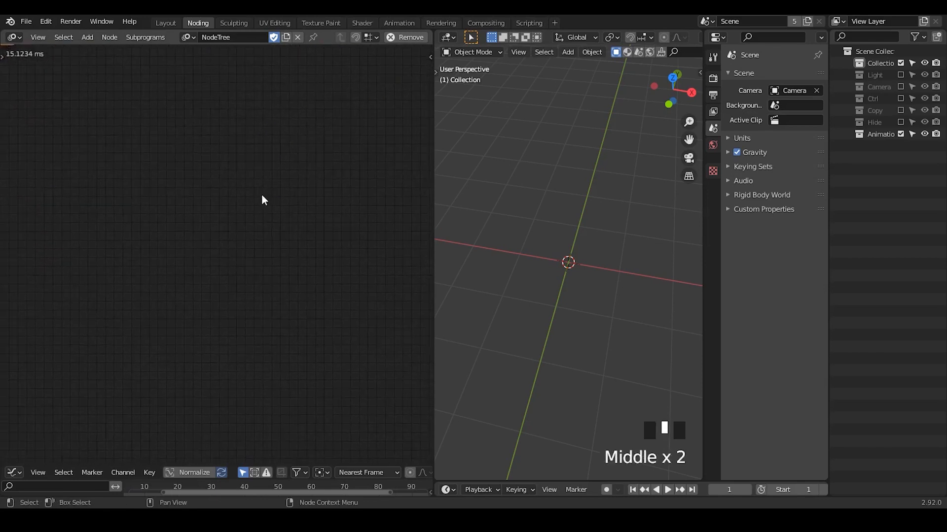
pyautogui.click(627, 257)
pyautogui.moveTo(627, 257); pyautogui.dragTo(603, 225, button='middle')
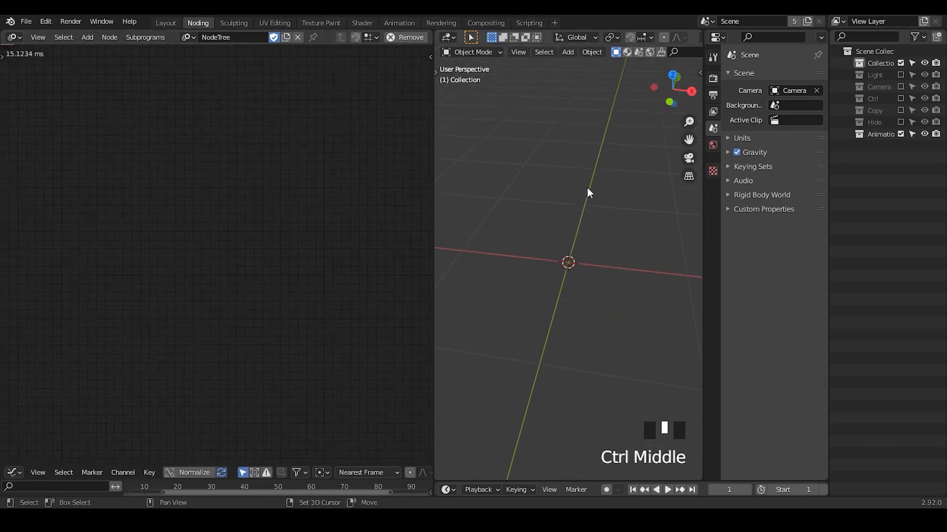
pyautogui.hotkey('shift', 'a')
pyautogui.moveTo(587, 188)
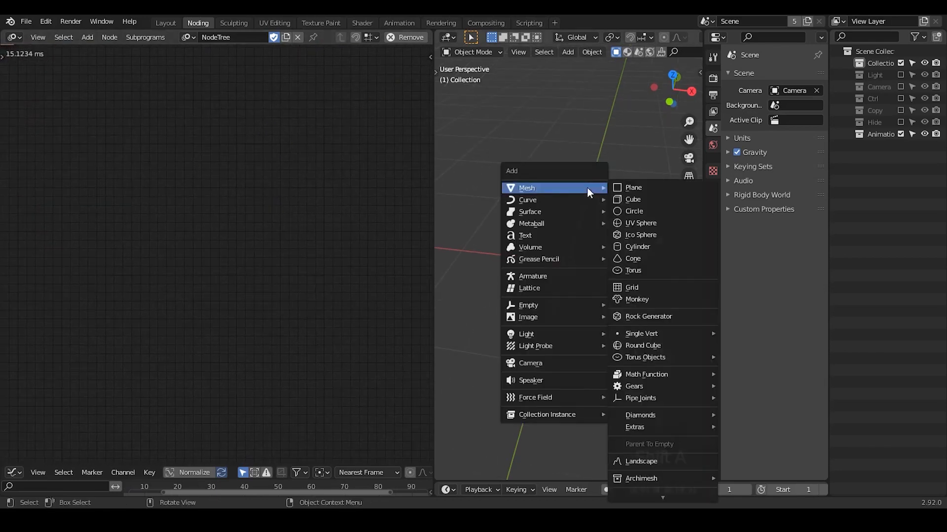
pyautogui.click(641, 301)
pyautogui.moveTo(649, 279); pyautogui.dragTo(541, 242, button='middle')
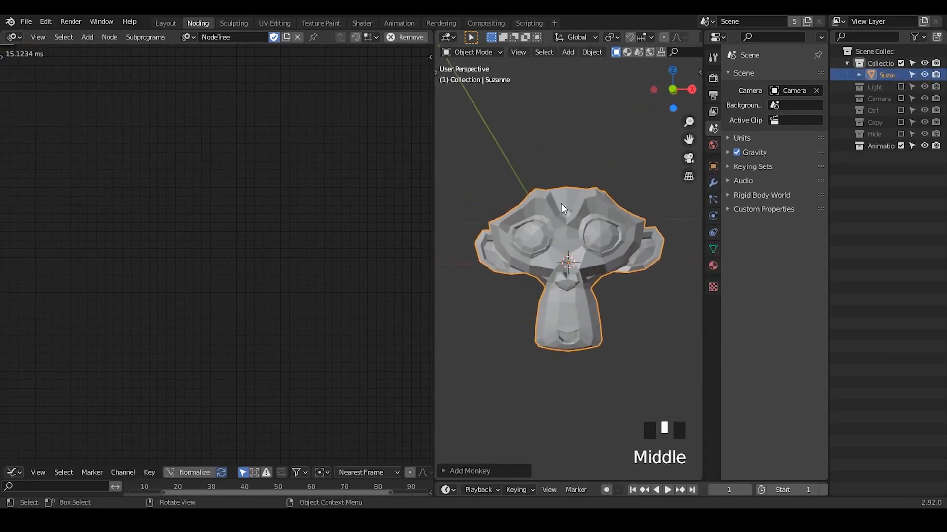
# Step: Delete both linked eyeball parts from the monkey mesh in Edit Mode
pyautogui.press('Tab')
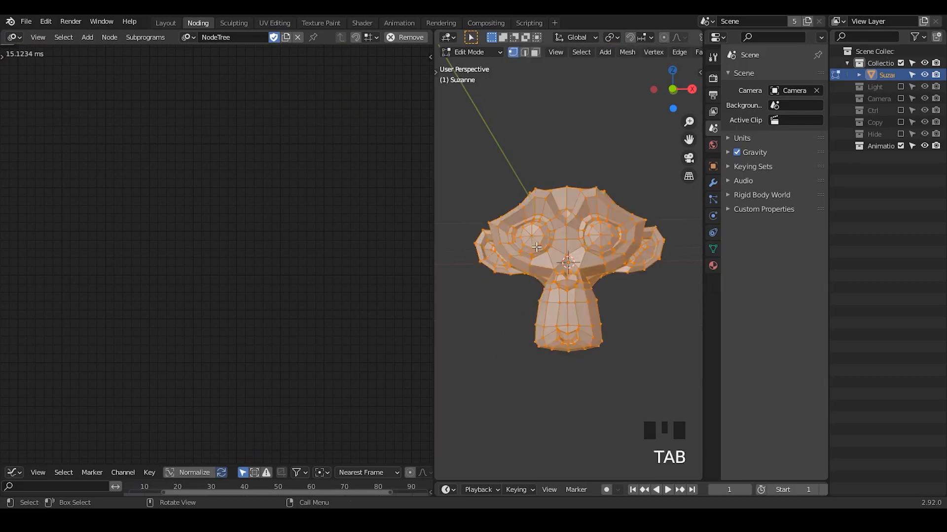
pyautogui.click(594, 126)
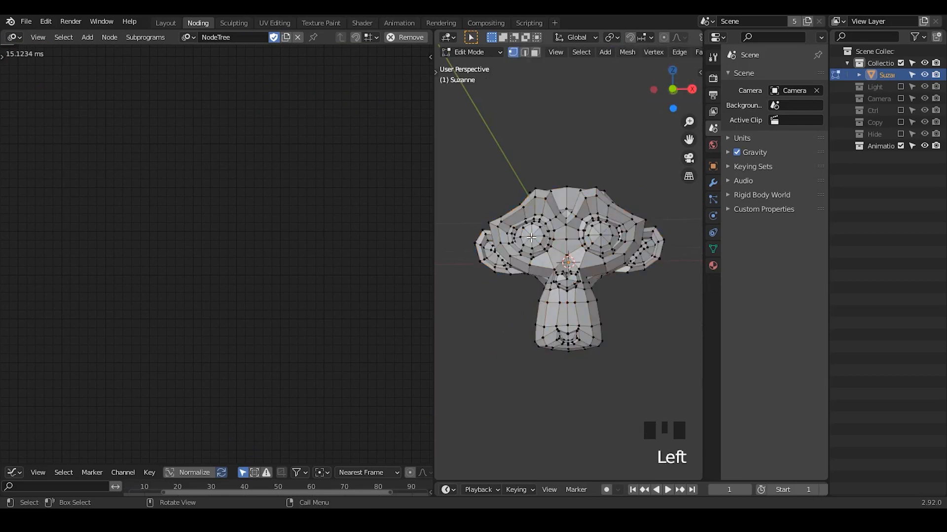
pyautogui.press('l')
pyautogui.moveTo(526, 240)
pyautogui.keyDown('shift'); pyautogui.mouseDown(button='middle')
pyautogui.moveTo(538, 230)
pyautogui.moveTo(550, 234)
pyautogui.moveTo(524, 226)
pyautogui.mouseUp(button='middle'); pyautogui.keyUp('shift')
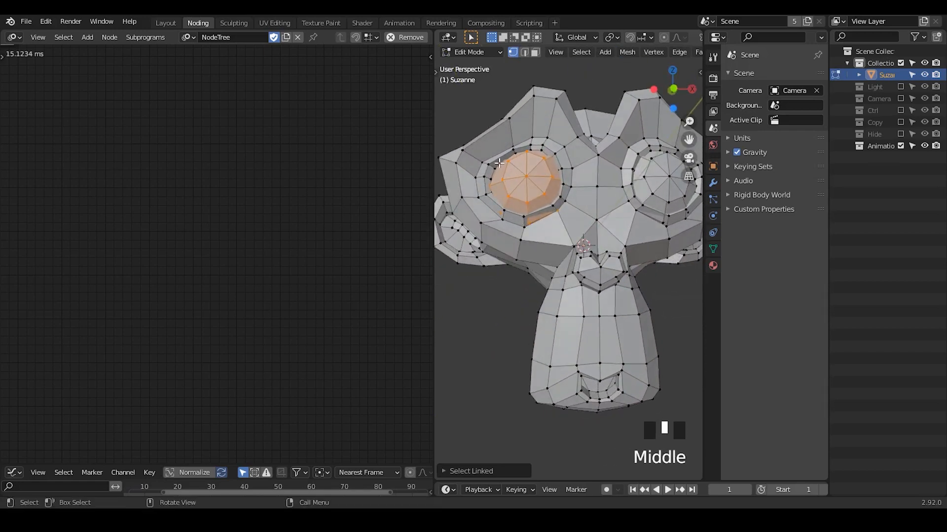
pyautogui.press('l')
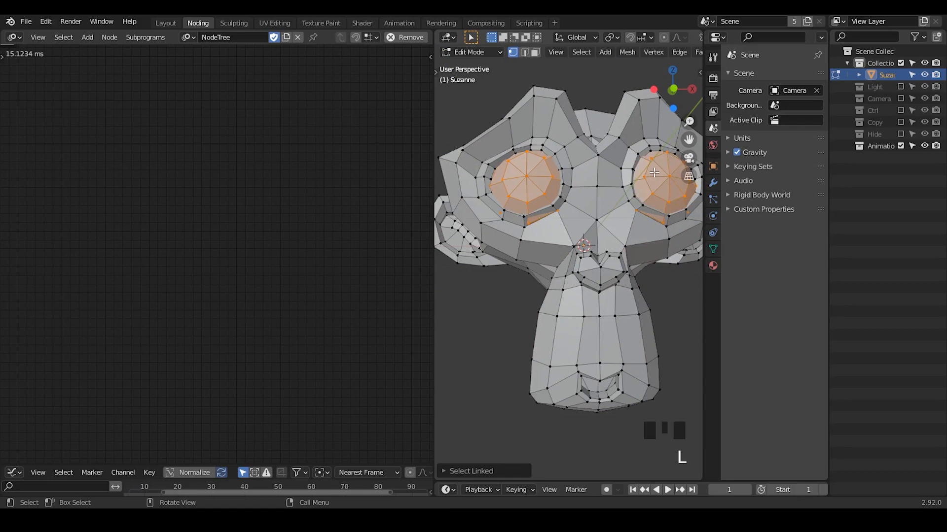
pyautogui.press('x')
pyautogui.click(622, 191)
# Step: Fill the open edge loops of both eye sockets with faces and return to Object Mode
pyautogui.press('2')
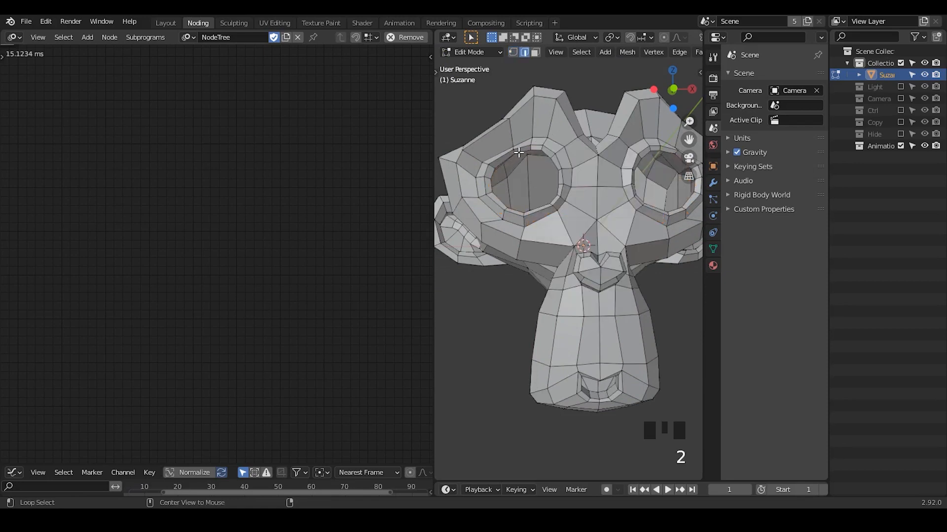
pyautogui.keyDown('alt'); pyautogui.click(519, 152); pyautogui.keyUp('alt')
pyautogui.press('f')
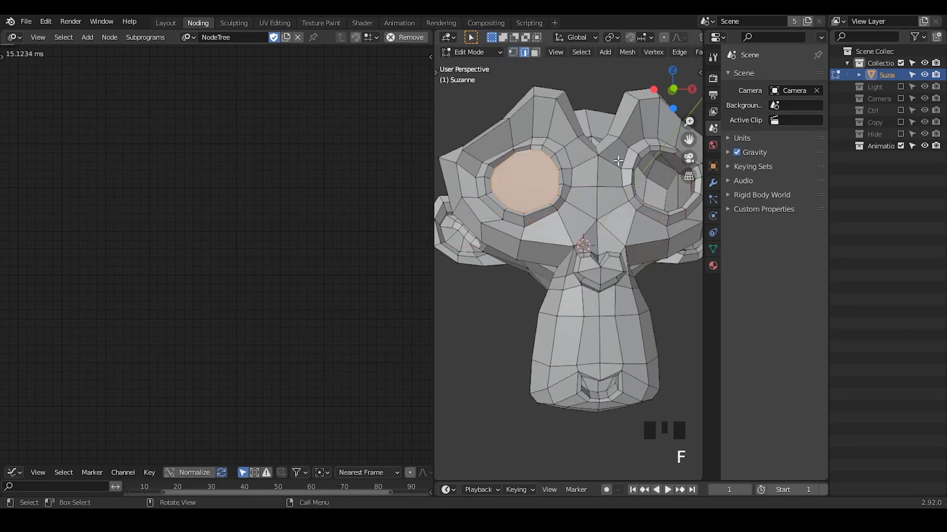
pyautogui.keyDown('alt'); pyautogui.click(656, 151); pyautogui.keyUp('alt')
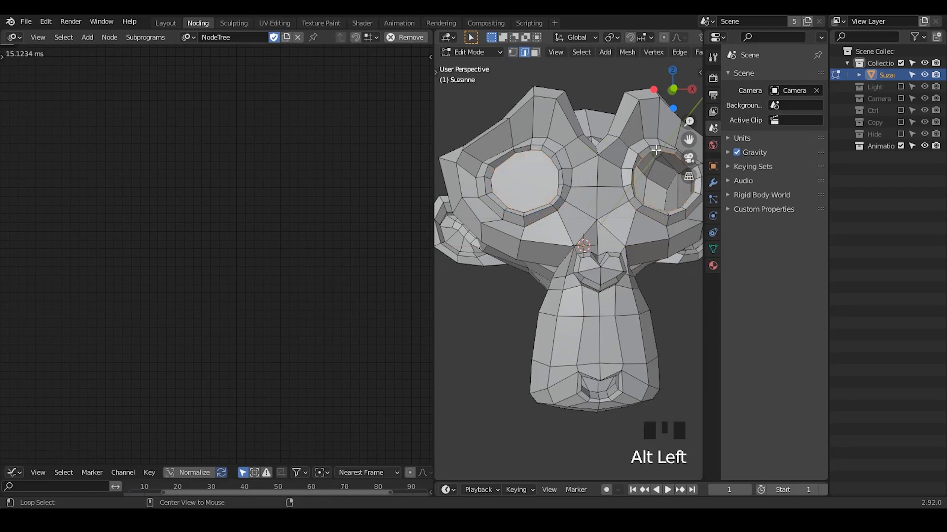
pyautogui.press('f')
pyautogui.press('Tab')
pyautogui.moveTo(644, 163); pyautogui.dragTo(599, 203, button='middle')
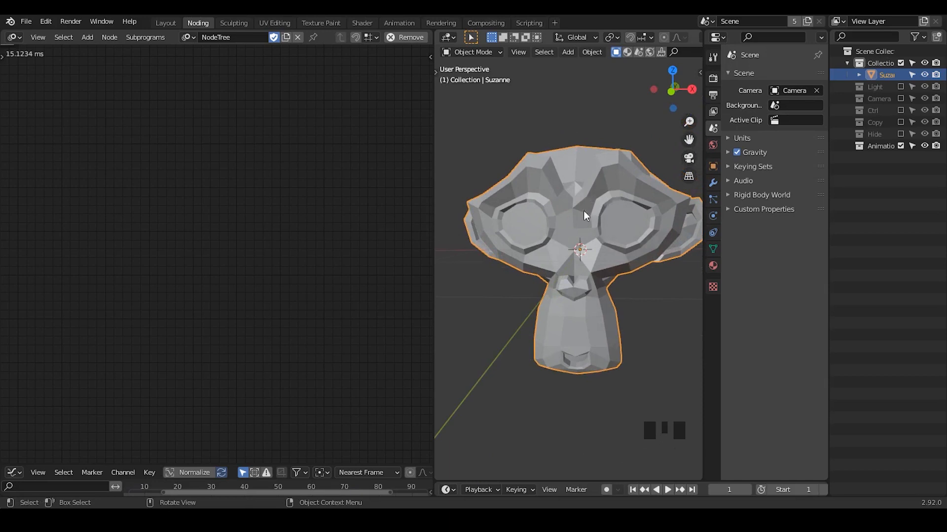
pyautogui.moveTo(602, 242)
pyautogui.mouseDown(button='middle')
pyautogui.moveTo(626, 214)
pyautogui.moveTo(598, 246)
pyautogui.mouseUp(button='middle')
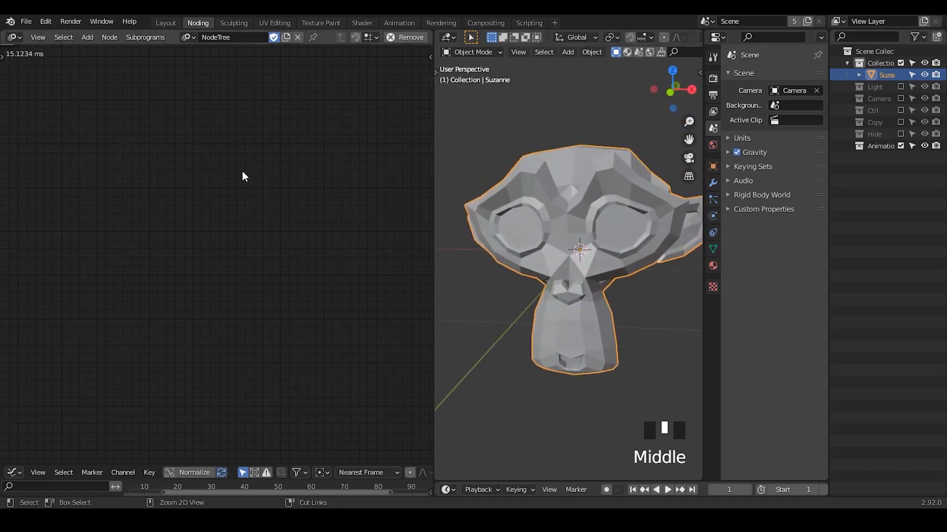
# Step: Add a Distribute Matrices node to the empty area of the node tree
pyautogui.hotkey('ctrl', 'a')
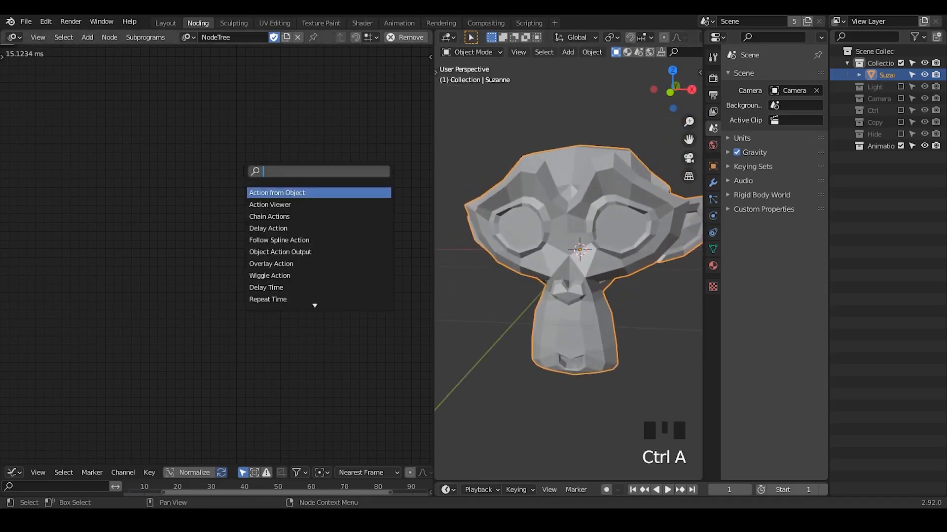
pyautogui.write('distribute')
pyautogui.press('Return')
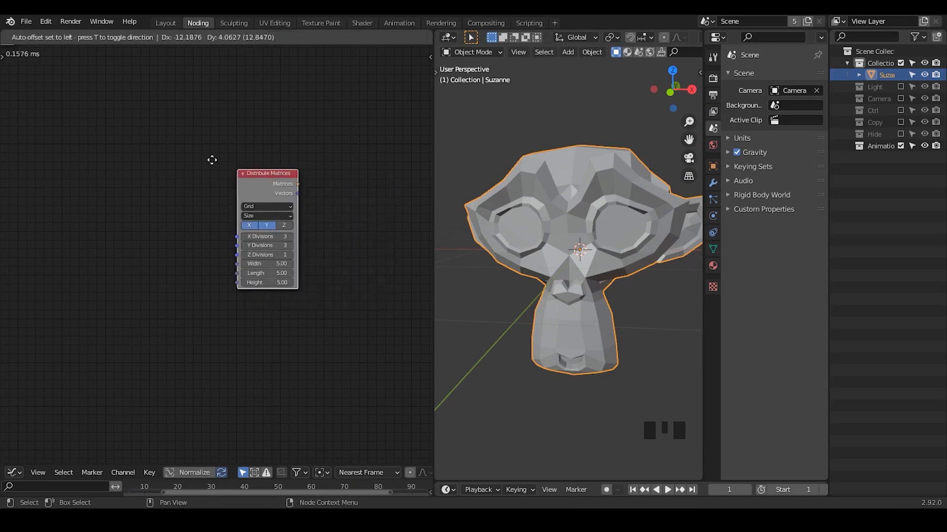
pyautogui.click(127, 135)
# Step: Add a 3D Viewer node and connect the Distribute Matrices node's Matrices output to its Data input
pyautogui.hotkey('ctrl', 'a')
pyautogui.write('3D')
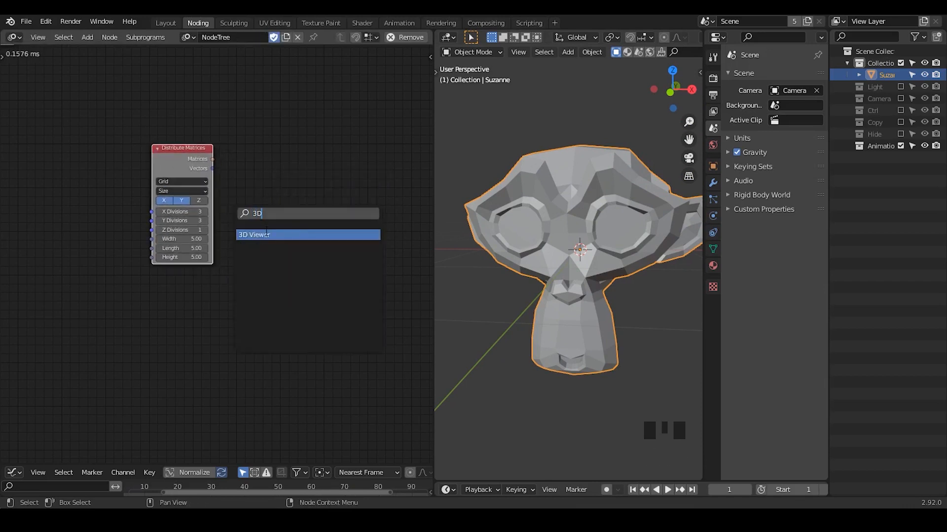
pyautogui.click(266, 234)
pyautogui.moveTo(226, 159); pyautogui.dragTo(238, 156)
pyautogui.moveTo(341, 219); pyautogui.dragTo(336, 264, button='middle')
pyautogui.moveTo(567, 276); pyautogui.dragTo(590, 345, button='middle')
# Step: Set the grid's X, Y and Z Divisions to 4 and enable its Z axis option
pyautogui.click(188, 266)
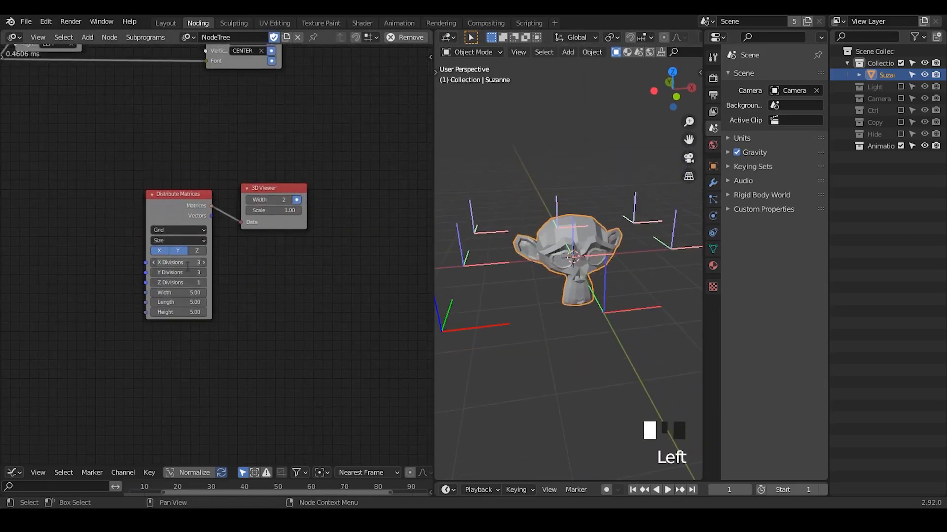
pyautogui.moveTo(188, 267); pyautogui.dragTo(188, 283)
pyautogui.write('4')
pyautogui.click(232, 265)
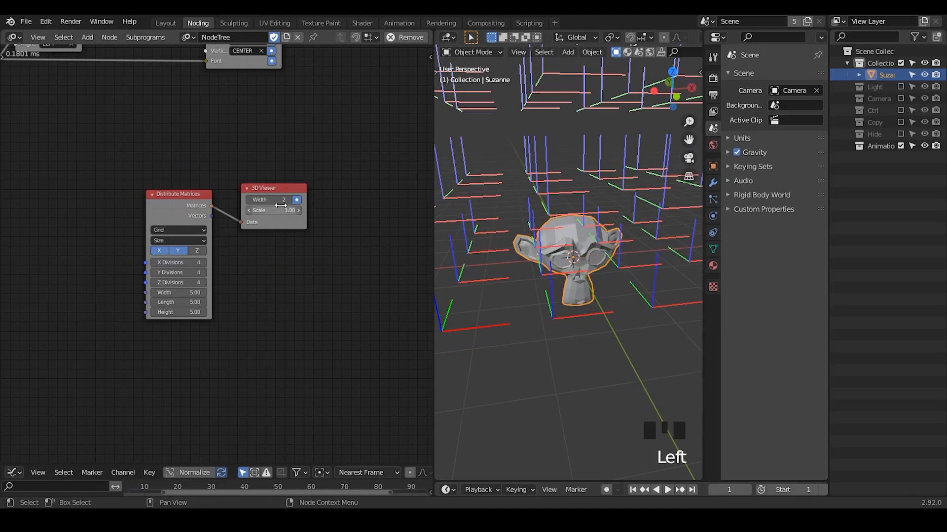
pyautogui.moveTo(616, 246); pyautogui.dragTo(555, 250, button='middle')
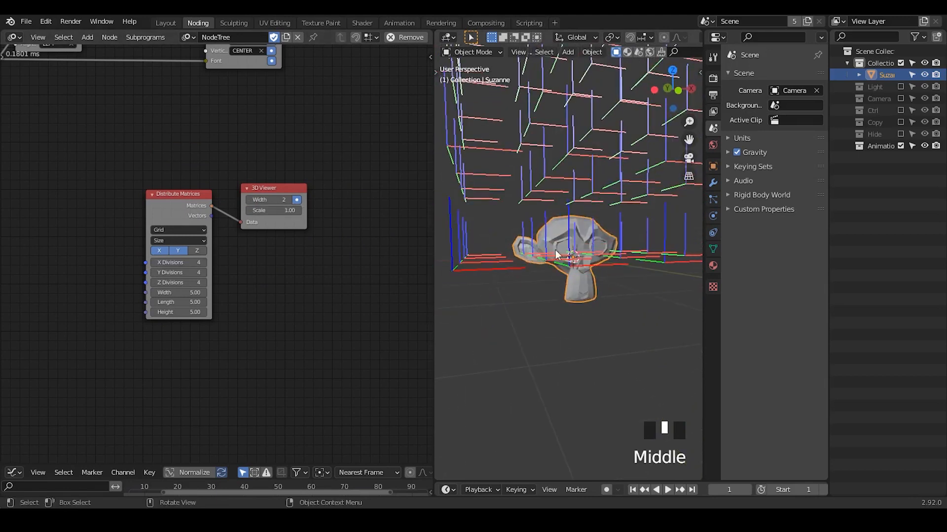
pyautogui.click(196, 251)
pyautogui.moveTo(638, 246)
pyautogui.mouseDown(button='middle')
pyautogui.moveTo(607, 296)
pyautogui.moveTo(641, 236)
pyautogui.mouseUp(button='middle')
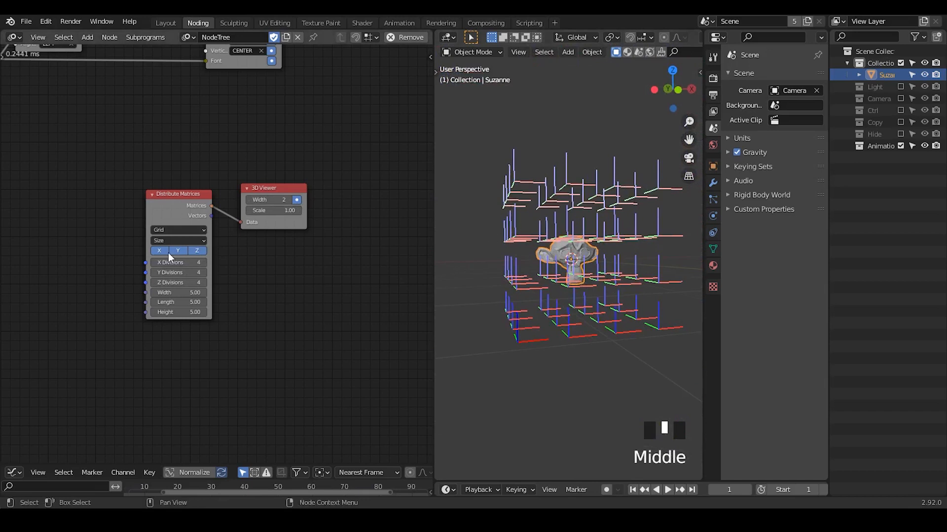
# Step: Try the matrix grid with 6 X Divisions and return the value to 4
pyautogui.moveTo(177, 262)
pyautogui.mouseDown()
pyautogui.moveTo(197, 262)
pyautogui.moveTo(187, 263)
pyautogui.mouseUp()
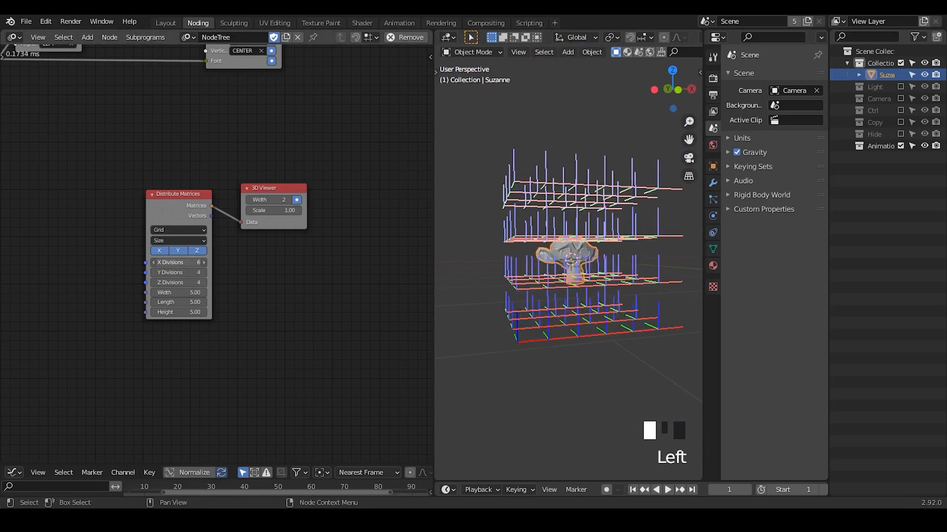
pyautogui.click(179, 262)
pyautogui.write('4')
pyautogui.press('Return')
# Step: Sketch annotation lines over the matrix grid's edges in the viewport and erase them
pyautogui.moveTo(250, 281); pyautogui.dragTo(296, 261, button='middle')
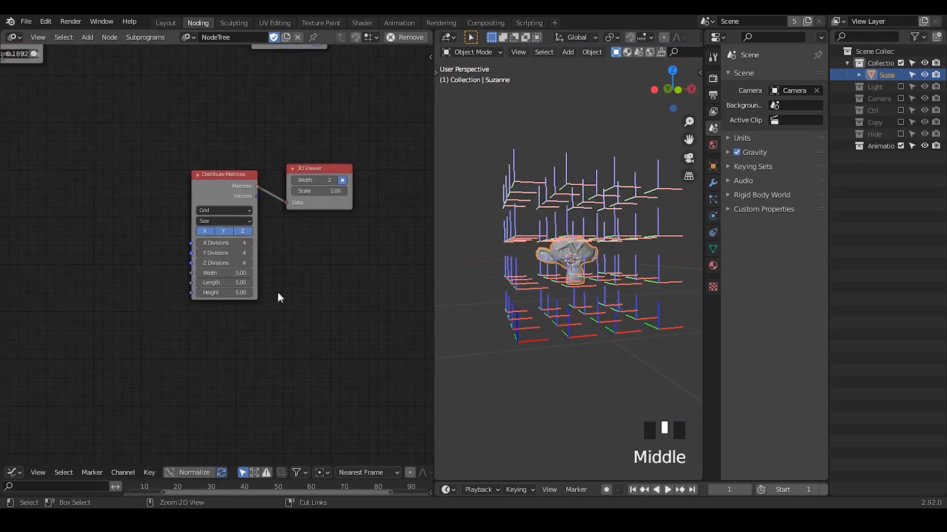
pyautogui.keyDown('ctrl'); pyautogui.moveTo(277, 291); pyautogui.dragTo(290, 212, button='middle'); pyautogui.keyUp('ctrl')
pyautogui.moveTo(616, 236)
pyautogui.mouseDown(button='middle')
pyautogui.moveTo(594, 256)
pyautogui.moveTo(641, 262)
pyautogui.moveTo(639, 229)
pyautogui.moveTo(667, 265)
pyautogui.moveTo(605, 266)
pyautogui.moveTo(621, 243)
pyautogui.moveTo(560, 271)
pyautogui.mouseUp(button='middle')
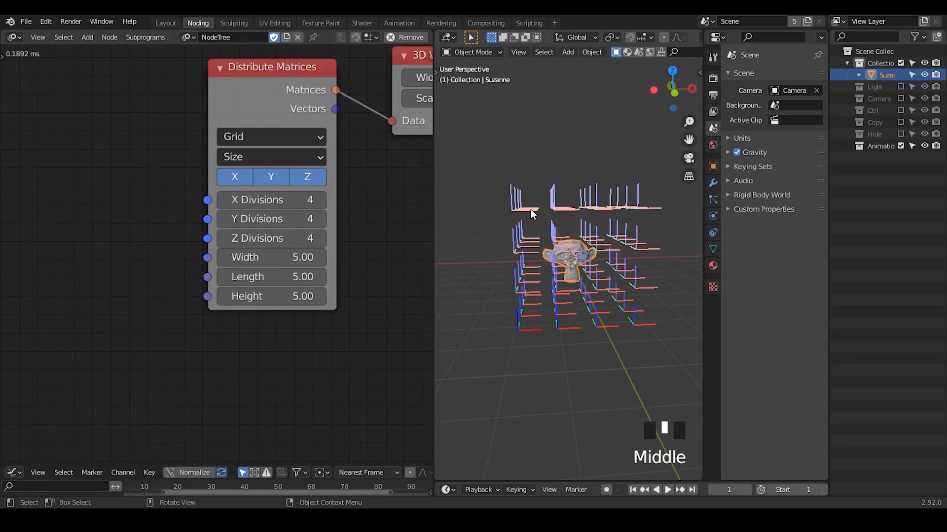
pyautogui.press('d')
pyautogui.moveTo(515, 182); pyautogui.dragTo(516, 310)
pyautogui.moveTo(514, 177)
pyautogui.mouseDown()
pyautogui.moveTo(642, 175)
pyautogui.moveTo(648, 340)
pyautogui.mouseUp()
pyautogui.moveTo(503, 334); pyautogui.dragTo(648, 333)
pyautogui.moveTo(567, 173)
pyautogui.mouseDown(button='right')
pyautogui.moveTo(453, 260)
pyautogui.moveTo(498, 363)
pyautogui.moveTo(575, 391)
pyautogui.moveTo(574, 254)
pyautogui.mouseUp(button='right')
pyautogui.press('d')
pyautogui.moveTo(567, 266)
pyautogui.mouseDown(button='middle')
pyautogui.moveTo(559, 269)
pyautogui.moveTo(574, 261)
pyautogui.mouseUp(button='middle')
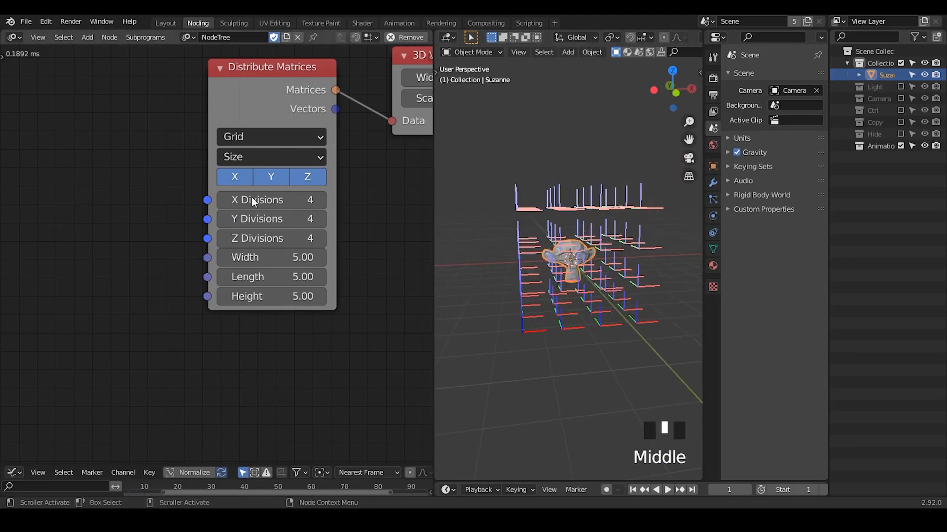
# Step: Add an Object Attribute Input node and place it beside the Distribute Matrices node's inputs
pyautogui.moveTo(83, 221); pyautogui.dragTo(108, 209, button='middle')
pyautogui.hotkey('ctrl', 'a')
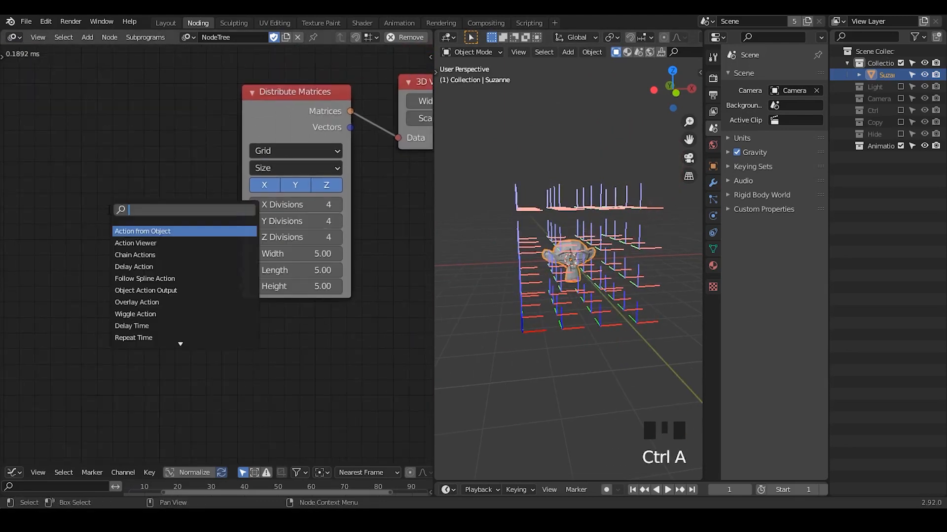
pyautogui.write('object attribute')
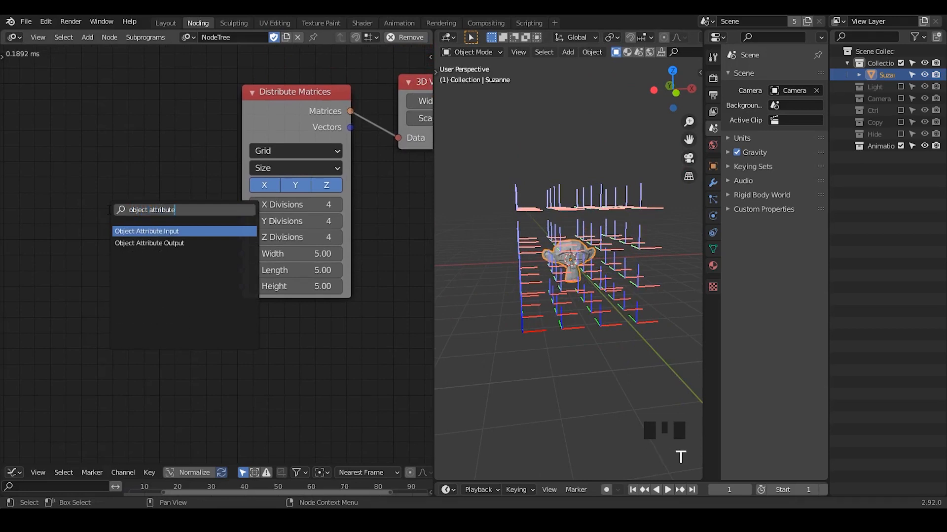
pyautogui.press('Return')
pyautogui.click(32, 142)
pyautogui.moveTo(65, 146); pyautogui.dragTo(137, 141, button='middle')
pyautogui.click(138, 154)
pyautogui.moveTo(138, 154); pyautogui.dragTo(97, 149)
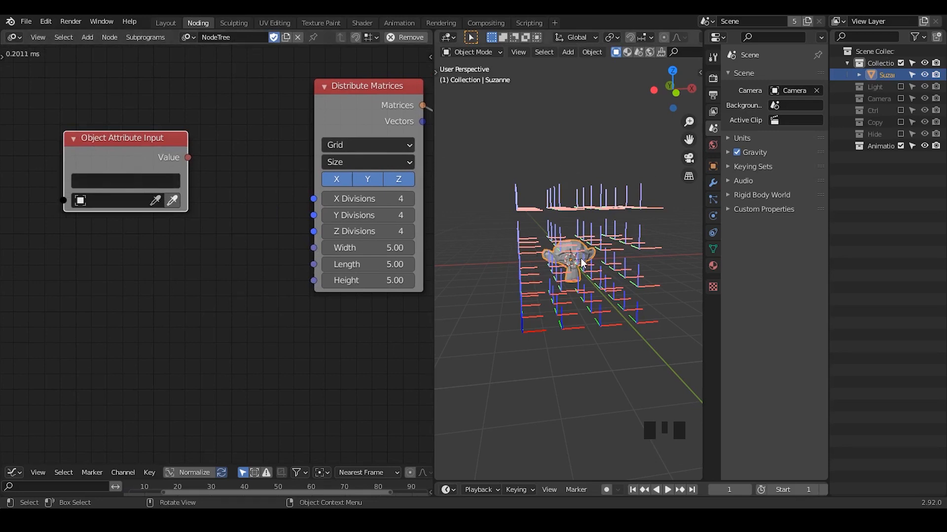
# Step: Bring up the monkey's object properties to examine which transform attributes can be read
pyautogui.press('n')
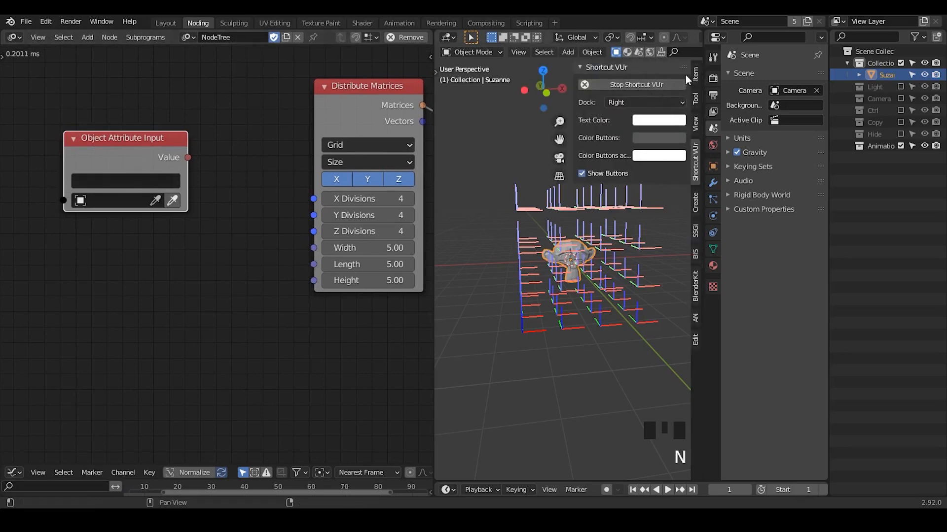
pyautogui.press('n')
pyautogui.press('n')
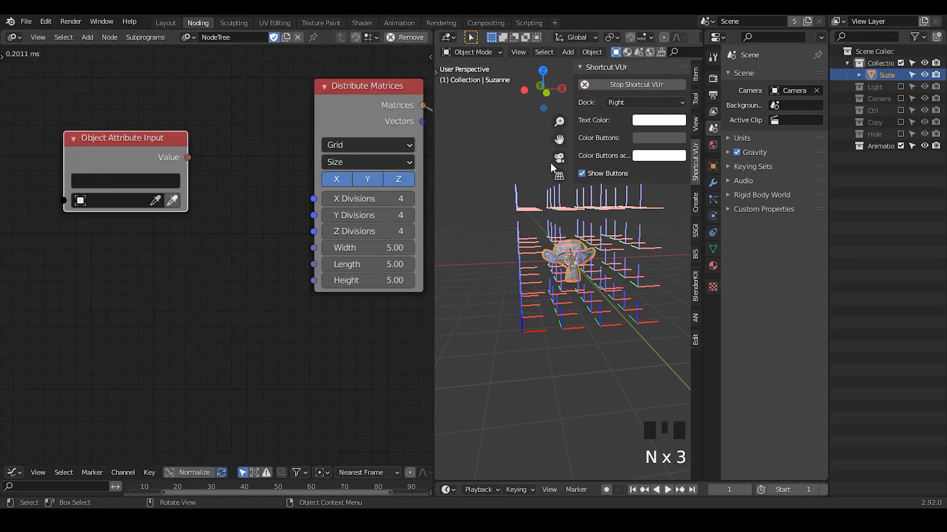
pyautogui.press('n')
pyautogui.click(713, 166)
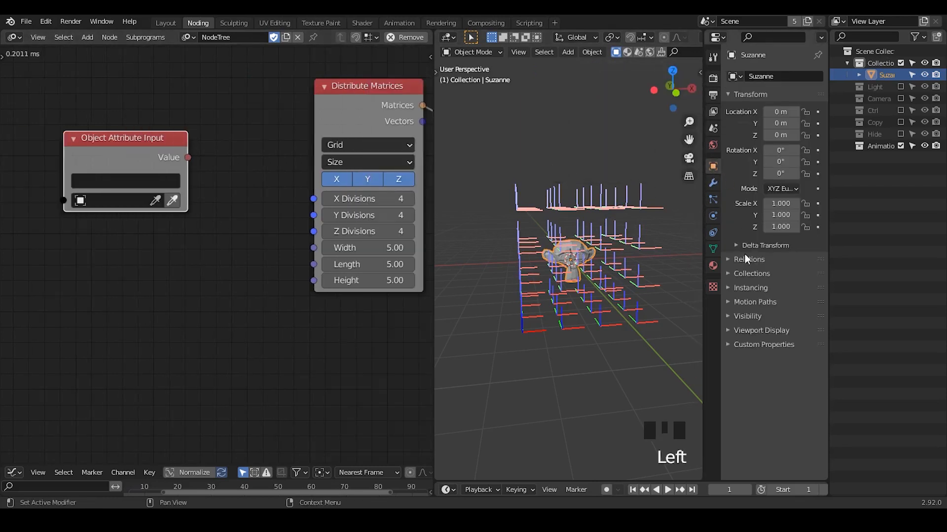
pyautogui.rightClick(781, 112)
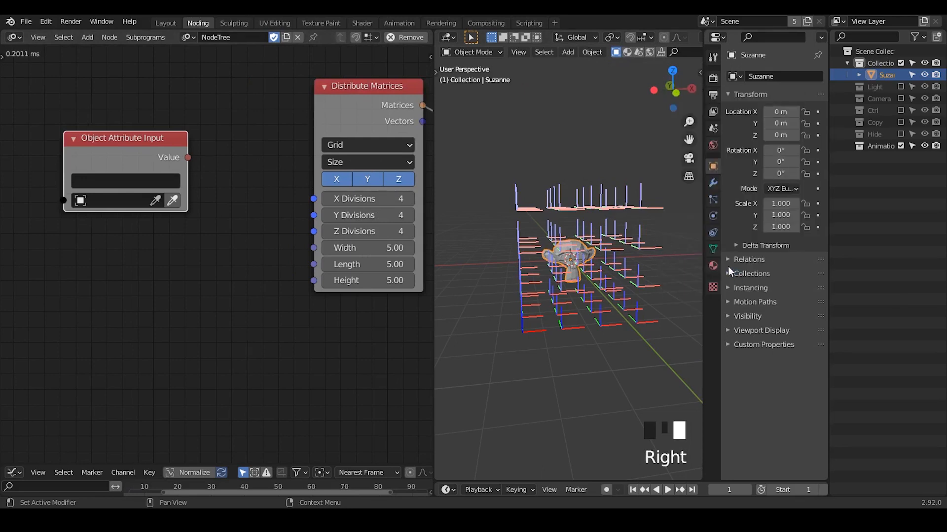
# Step: Try location as the attribute name in the Object Attribute Input node
pyautogui.click(157, 184)
pyautogui.write('location')
pyautogui.press('Return')
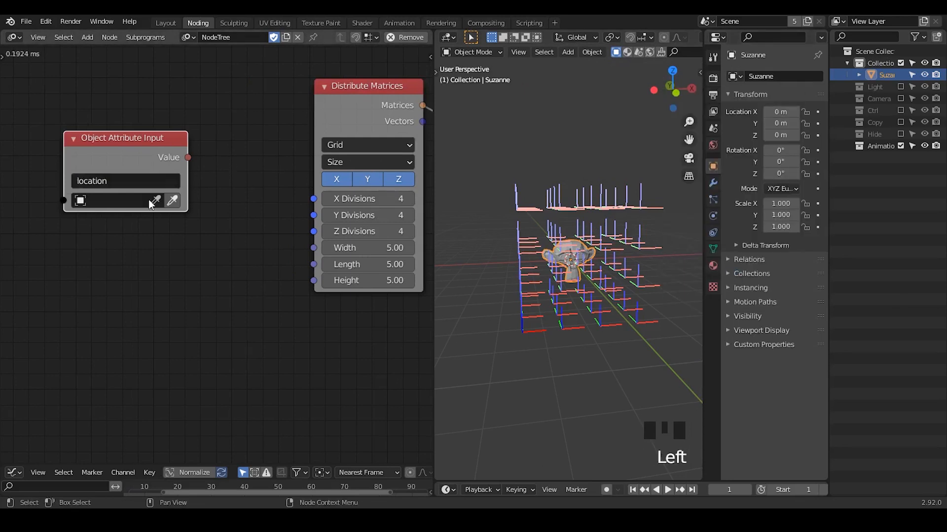
# Step: Examine the monkey's transform and dimensions in the viewport sidebar and hide the sidebar
pyautogui.press('n')
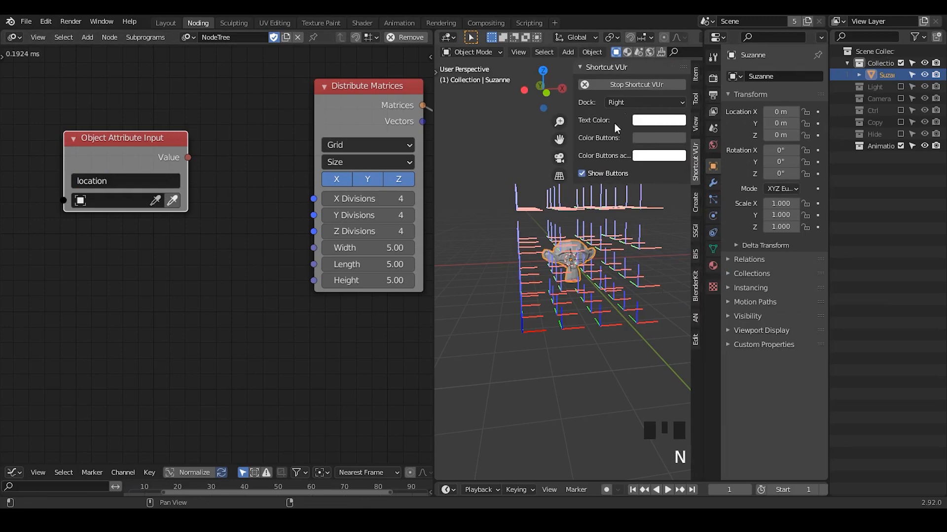
pyautogui.click(692, 76)
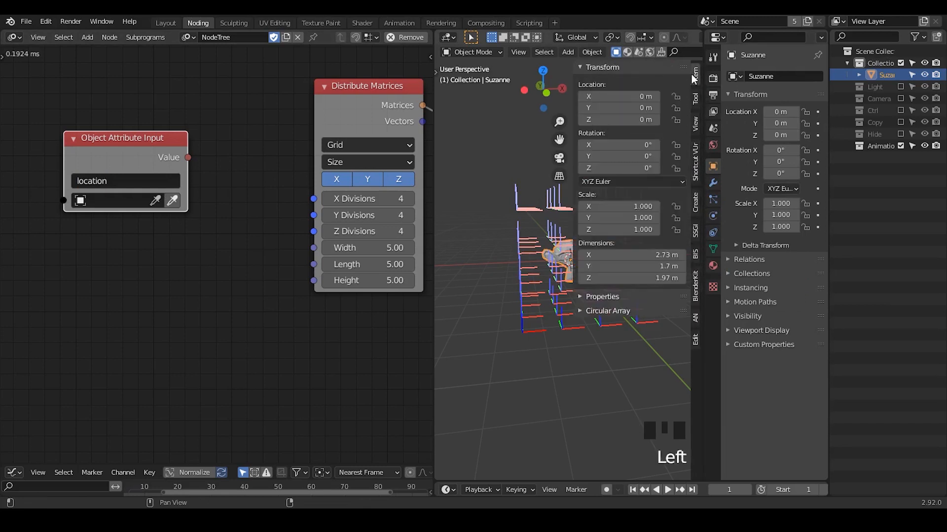
pyautogui.rightClick(640, 257)
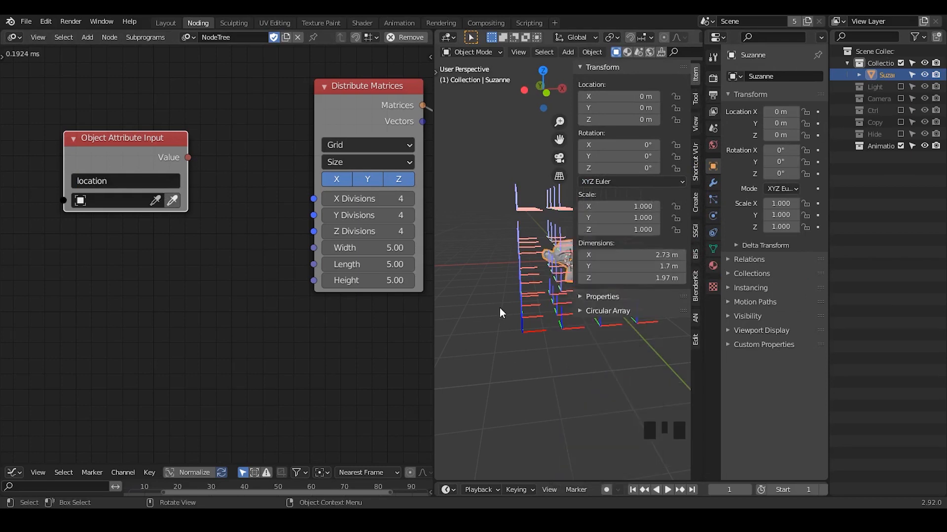
pyautogui.press('n')
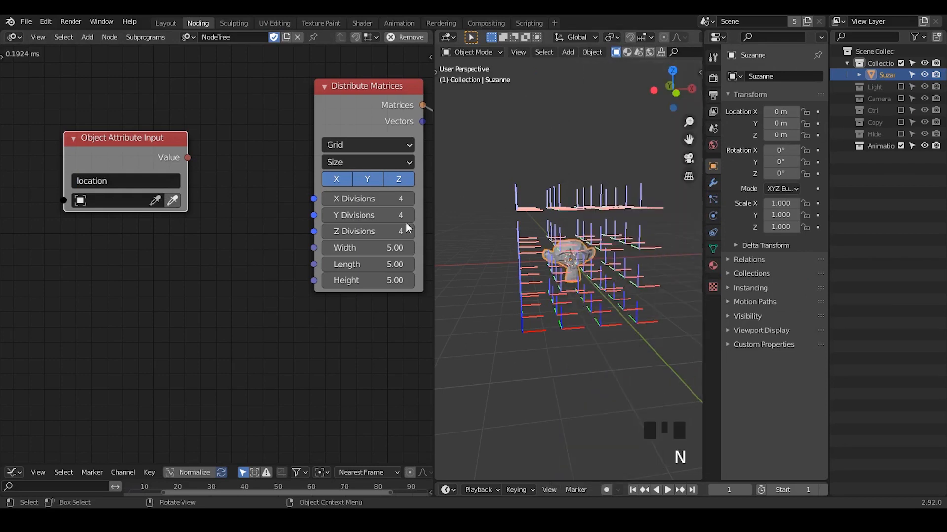
# Step: Set the Object Attribute Input node's attribute to dimensions, assign Suzanne as its object, and move the node away from Distribute Matrices
pyautogui.click(136, 181)
pyautogui.write('dimen')
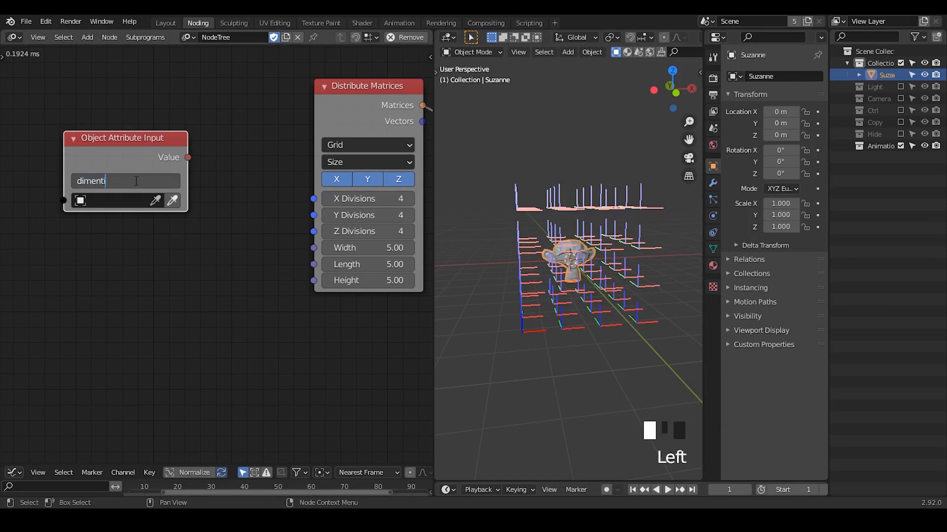
pyautogui.press('Return')
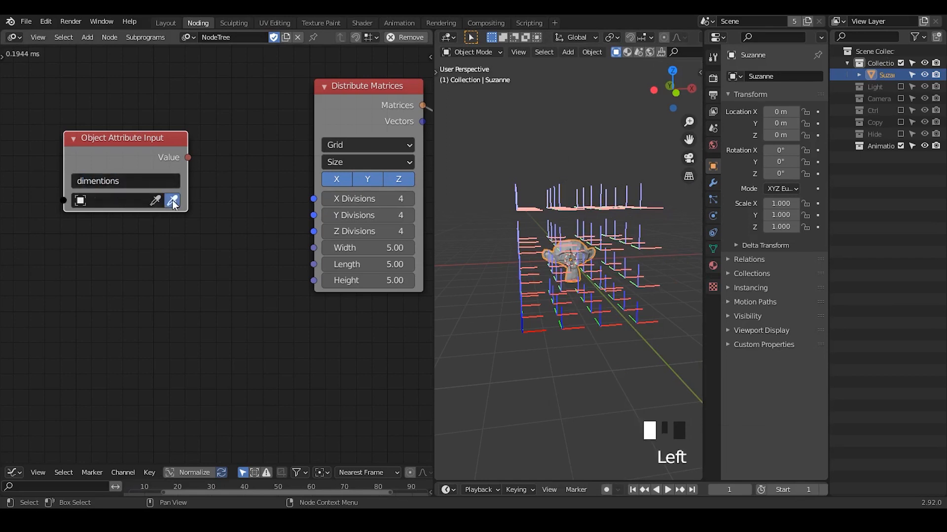
pyautogui.click(173, 201)
pyautogui.moveTo(219, 186); pyautogui.dragTo(230, 182, button='middle')
pyautogui.click(141, 177)
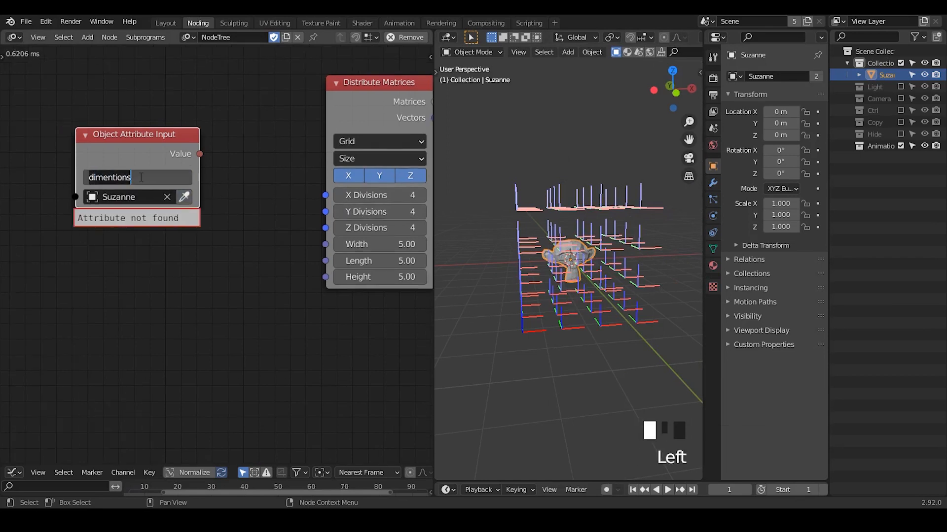
pyautogui.press('Left')
pyautogui.press('Left')
pyautogui.press('Return')
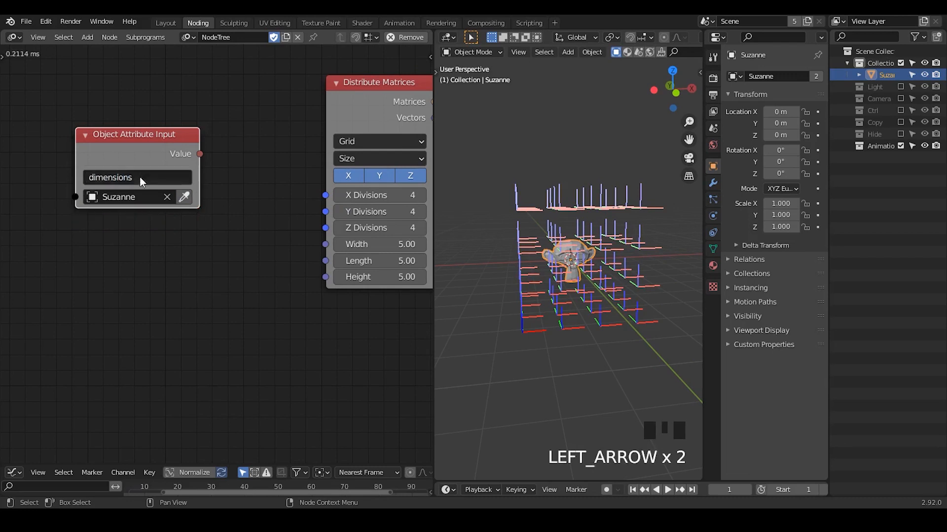
pyautogui.moveTo(160, 150); pyautogui.dragTo(137, 146)
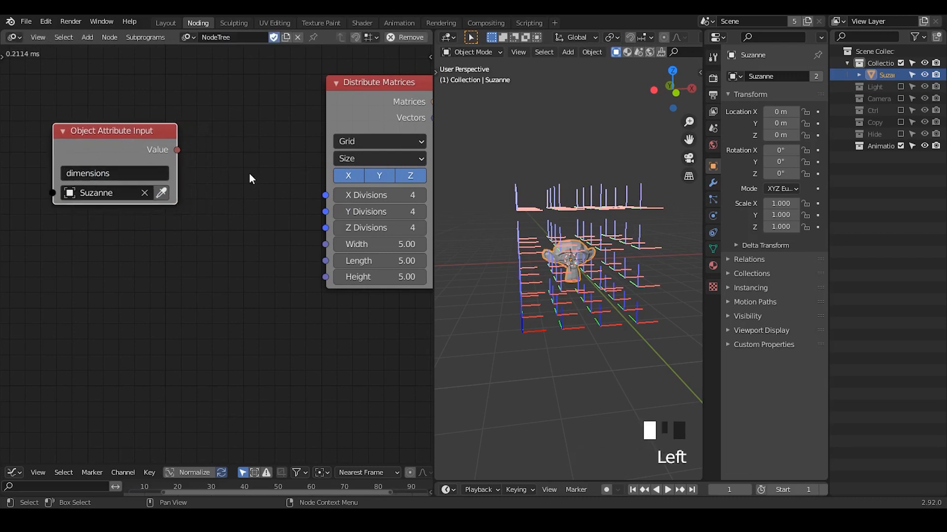
# Step: Inspect the attribute's value through a temporary Viewer node, compare it with the monkey's dimensions, and remove the Viewer
pyautogui.press('w')
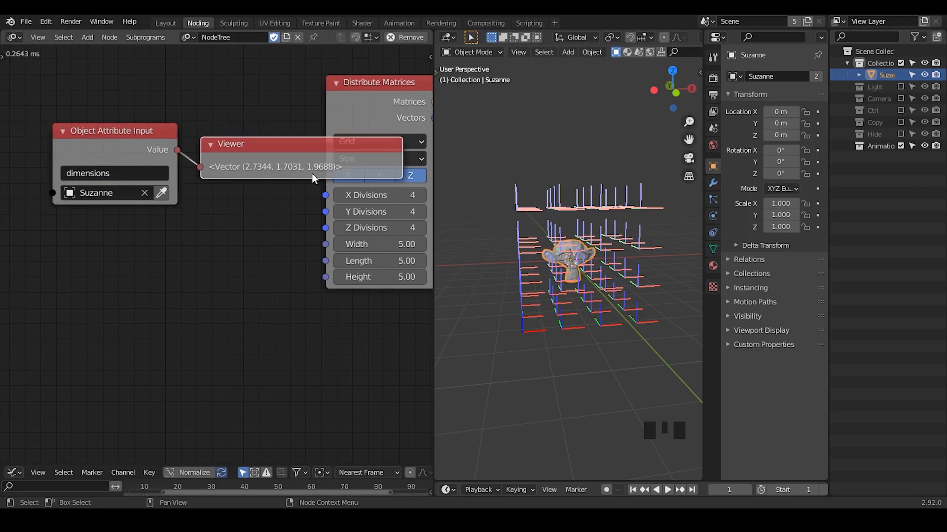
pyautogui.press('n')
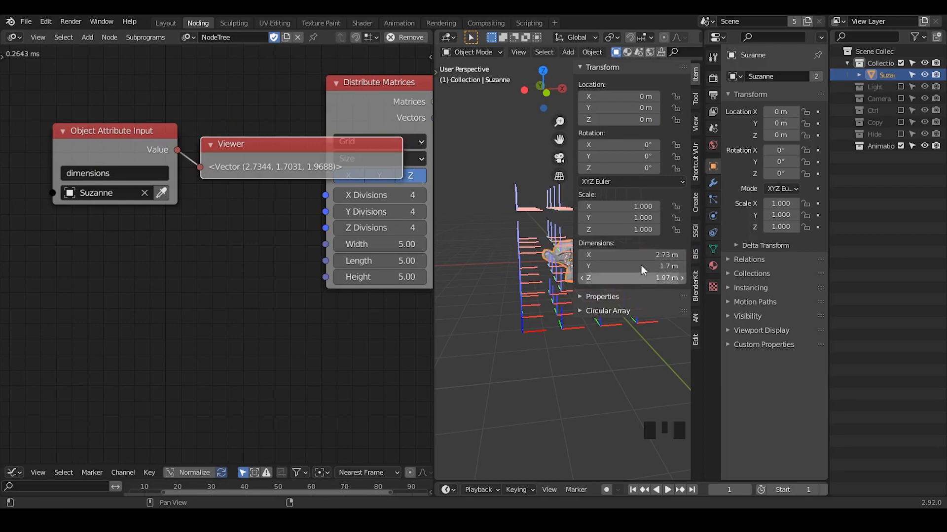
pyautogui.press('n')
pyautogui.click(257, 152)
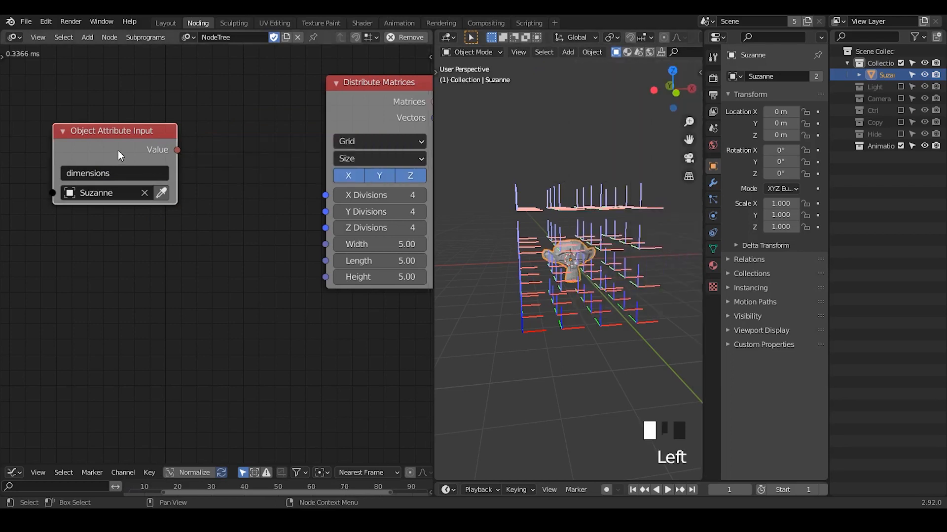
# Step: Try linking the dimensions value directly to the Distribute Matrices node's Width, Length and Height, and delete the resulting Convert nodes
pyautogui.moveTo(117, 150); pyautogui.dragTo(89, 176)
pyautogui.moveTo(169, 170); pyautogui.dragTo(183, 161, button='middle')
pyautogui.moveTo(163, 167); pyautogui.dragTo(339, 242)
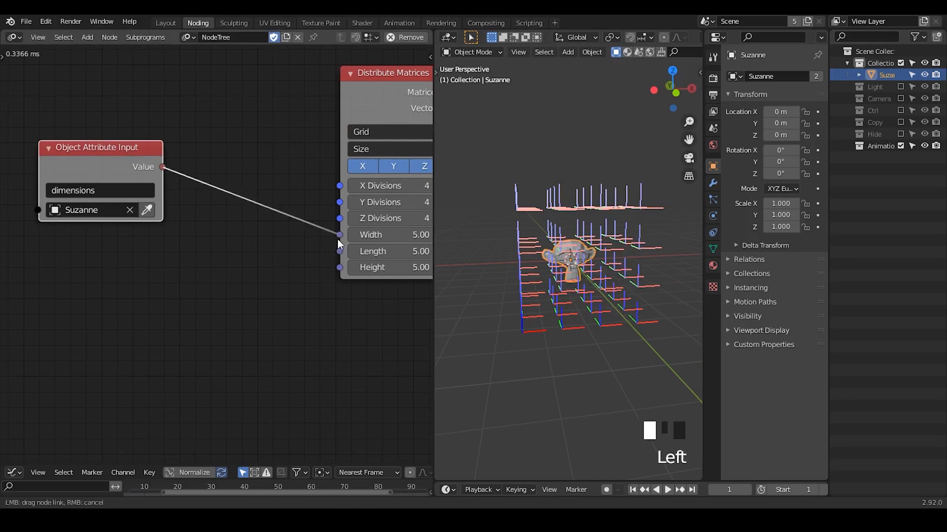
pyautogui.moveTo(161, 167); pyautogui.dragTo(341, 260)
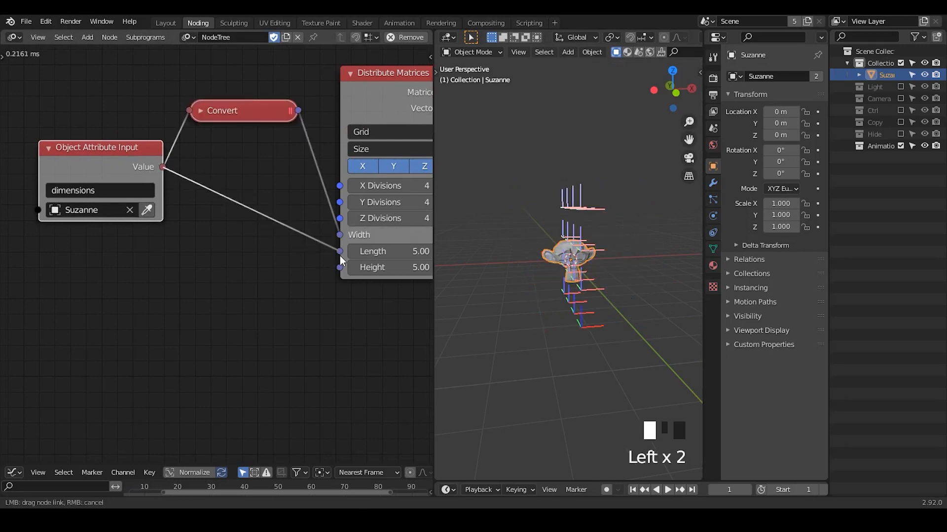
pyautogui.moveTo(162, 167); pyautogui.dragTo(339, 267)
pyautogui.moveTo(252, 110); pyautogui.dragTo(251, 192)
pyautogui.moveTo(257, 228); pyautogui.dragTo(212, 80)
pyautogui.press('x')
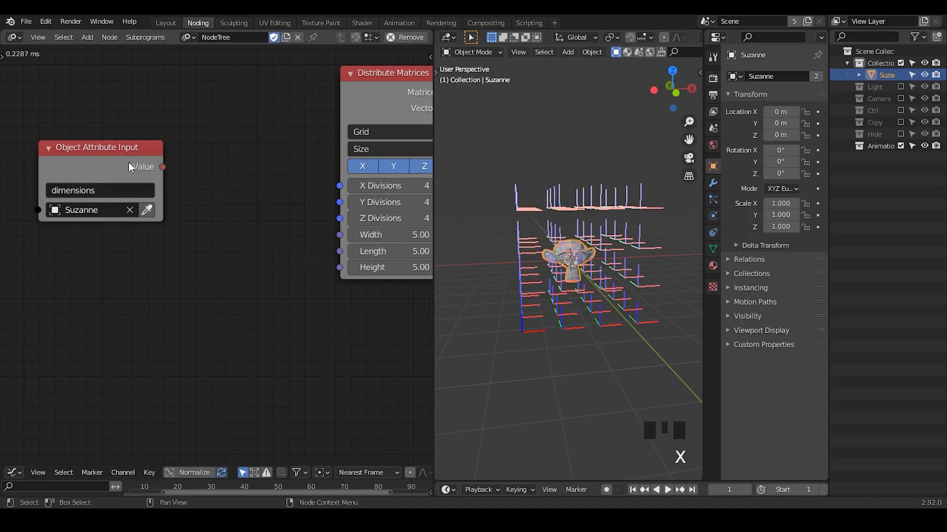
# Step: Add a Separate Vector node between the Object Attribute Input and Distribute Matrices nodes, making room for it
pyautogui.moveTo(128, 162); pyautogui.dragTo(88, 163)
pyautogui.hotkey('ctrl', 'a')
pyautogui.write('separate ve')
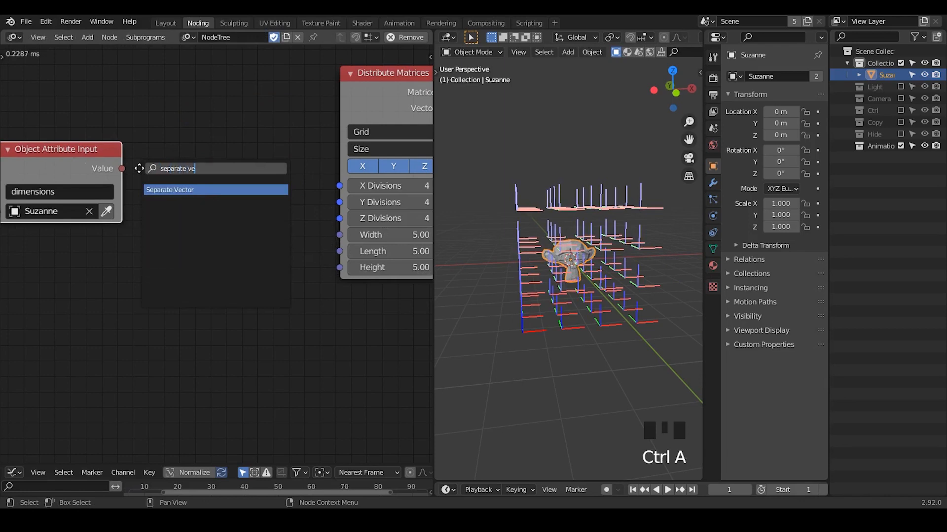
pyautogui.press('Return')
pyautogui.click(141, 148)
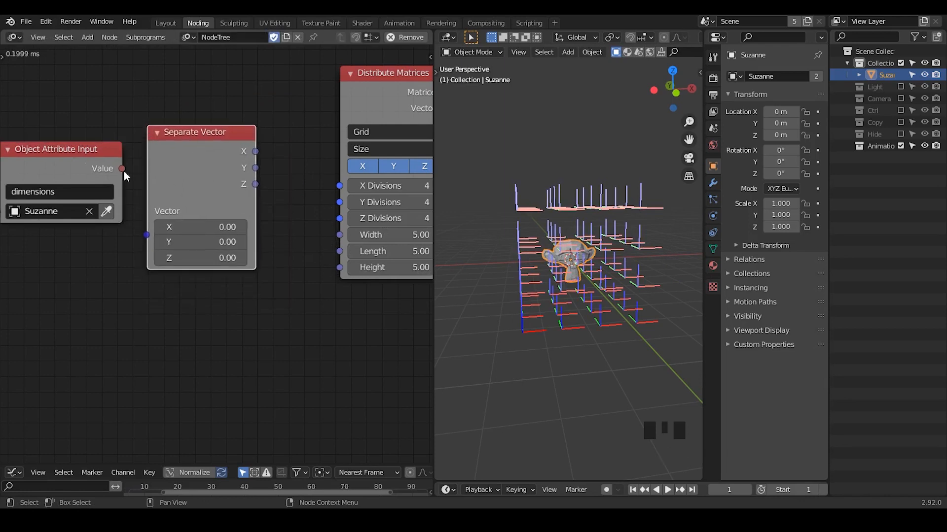
# Step: Link the attribute's Value output to the Separate Vector node's Vector input and space out the nodes around the Convert node
pyautogui.moveTo(122, 168); pyautogui.dragTo(159, 244)
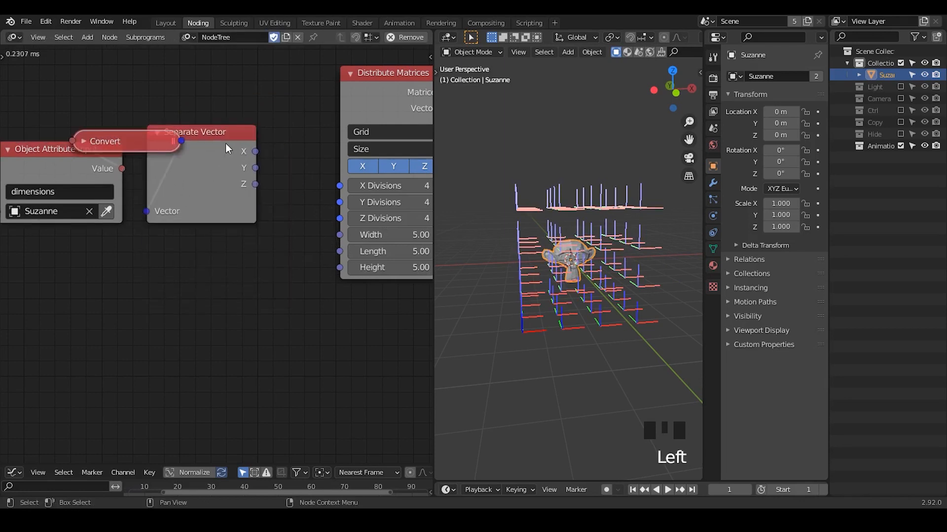
pyautogui.moveTo(225, 142); pyautogui.dragTo(254, 157)
pyautogui.moveTo(98, 176); pyautogui.dragTo(146, 164, button='middle')
pyautogui.moveTo(122, 138); pyautogui.dragTo(65, 168)
pyautogui.click(133, 131)
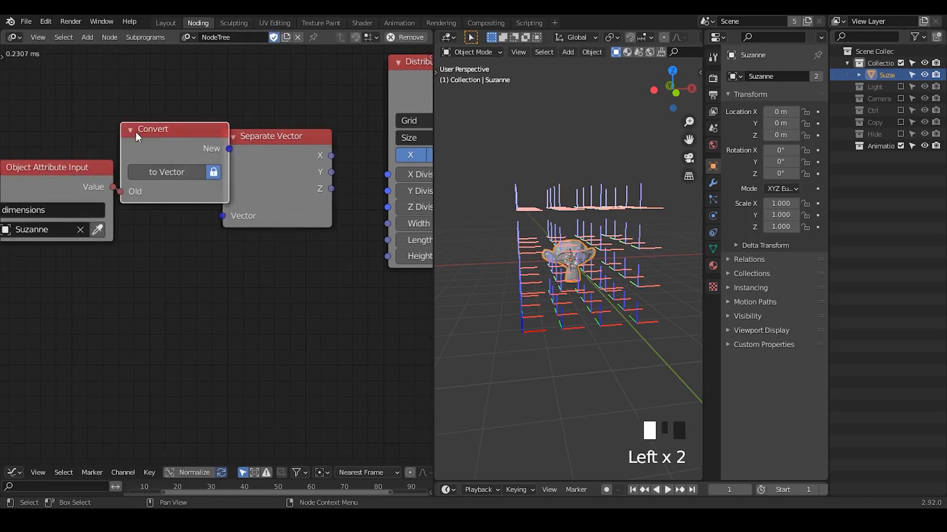
pyautogui.click(132, 132)
pyautogui.moveTo(200, 181); pyautogui.dragTo(99, 159, button='middle')
# Step: Connect the Separate Vector node's X, Y and Z outputs to the Distribute Matrices node's Width, Length and Height
pyautogui.moveTo(230, 133); pyautogui.dragTo(291, 202)
pyautogui.moveTo(230, 149); pyautogui.dragTo(255, 180)
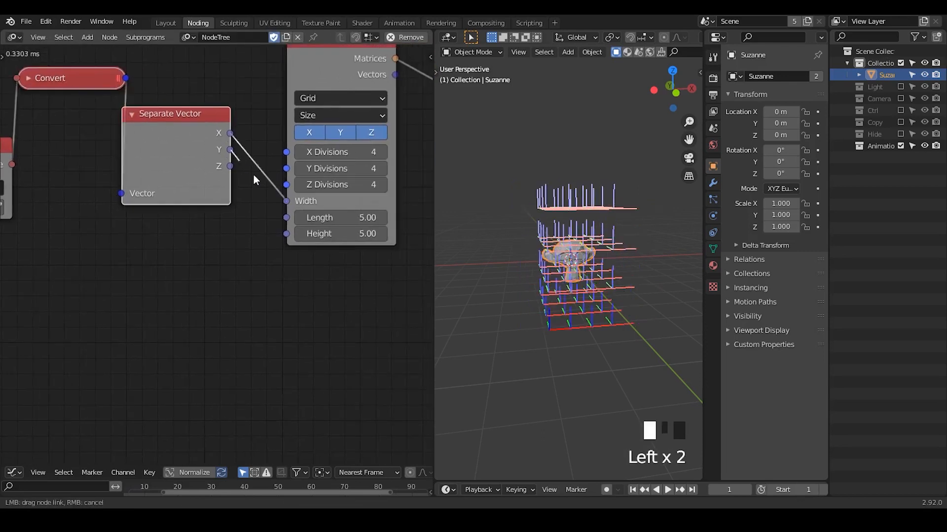
pyautogui.moveTo(286, 221); pyautogui.dragTo(287, 218)
pyautogui.moveTo(230, 166); pyautogui.dragTo(285, 238)
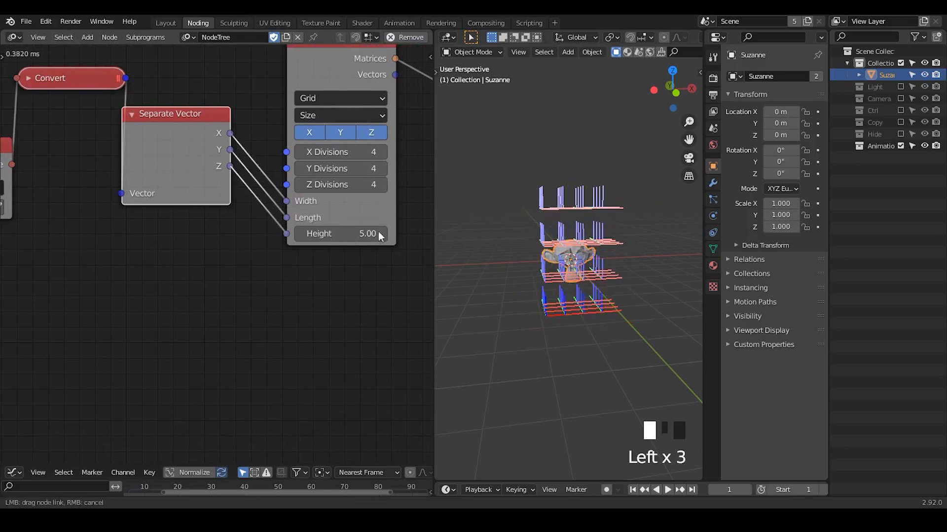
pyautogui.moveTo(381, 237); pyautogui.dragTo(380, 236)
pyautogui.moveTo(594, 286); pyautogui.dragTo(504, 238, button='middle')
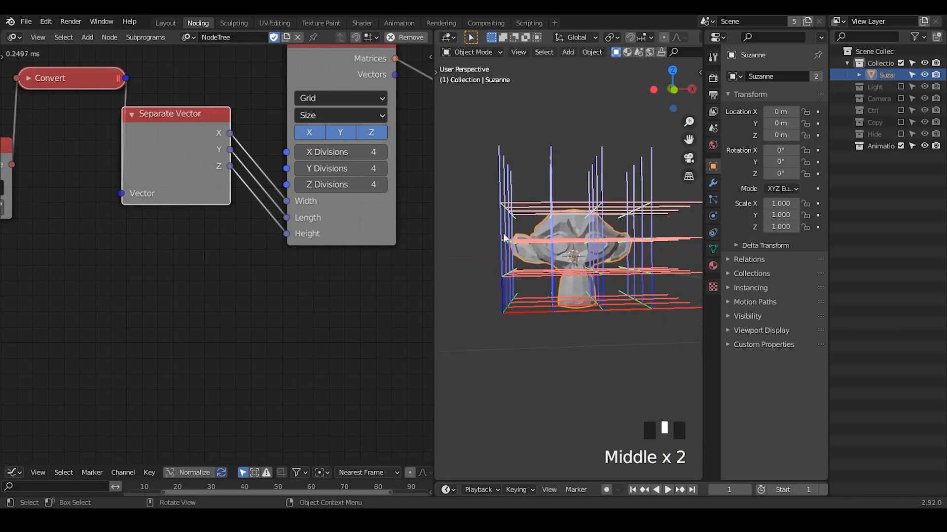
# Step: Set the matrix grid to 8 X Divisions, 5 Y Divisions and 9 Z Divisions
pyautogui.moveTo(321, 238); pyautogui.dragTo(279, 260, button='middle')
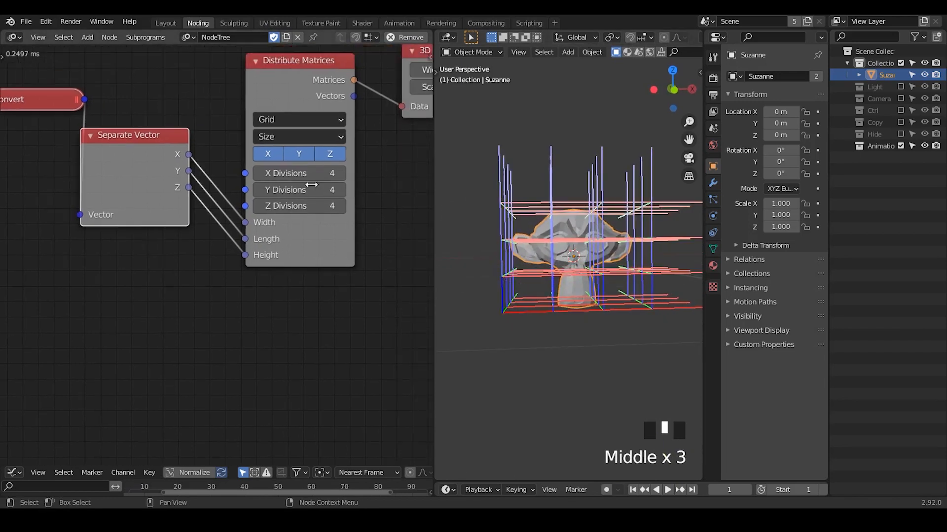
pyautogui.moveTo(313, 173); pyautogui.dragTo(302, 211)
pyautogui.click(300, 189)
pyautogui.press('Return')
pyautogui.moveTo(537, 287); pyautogui.dragTo(585, 314, button='middle')
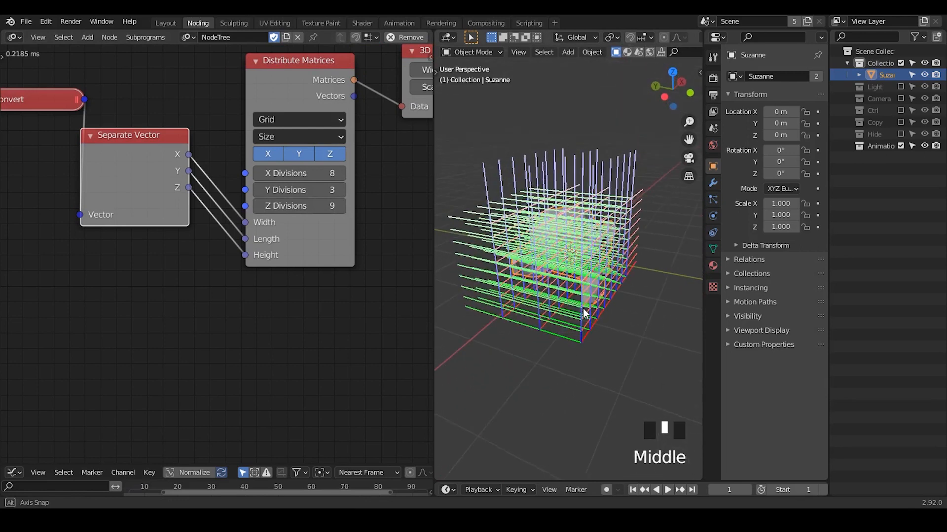
pyautogui.click(341, 190)
pyautogui.click(341, 190)
pyautogui.moveTo(543, 277); pyautogui.dragTo(567, 281, button='middle')
# Step: Reduce the 3D Viewer node's Scale to 0.16
pyautogui.moveTo(386, 224); pyautogui.dragTo(217, 224, button='middle')
pyautogui.moveTo(279, 122); pyautogui.dragTo(227, 121)
pyautogui.moveTo(486, 225); pyautogui.dragTo(510, 225, button='middle')
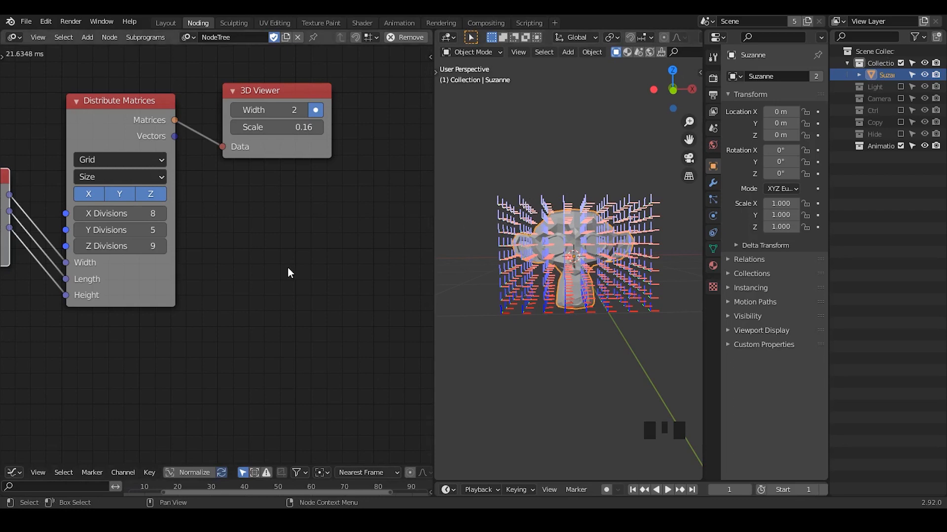
# Step: Add an Is Inside Volume node and place it below the 3D Viewer node
pyautogui.moveTo(297, 212); pyautogui.dragTo(264, 203, button='middle')
pyautogui.hotkey('ctrl', 'a')
pyautogui.write('is')
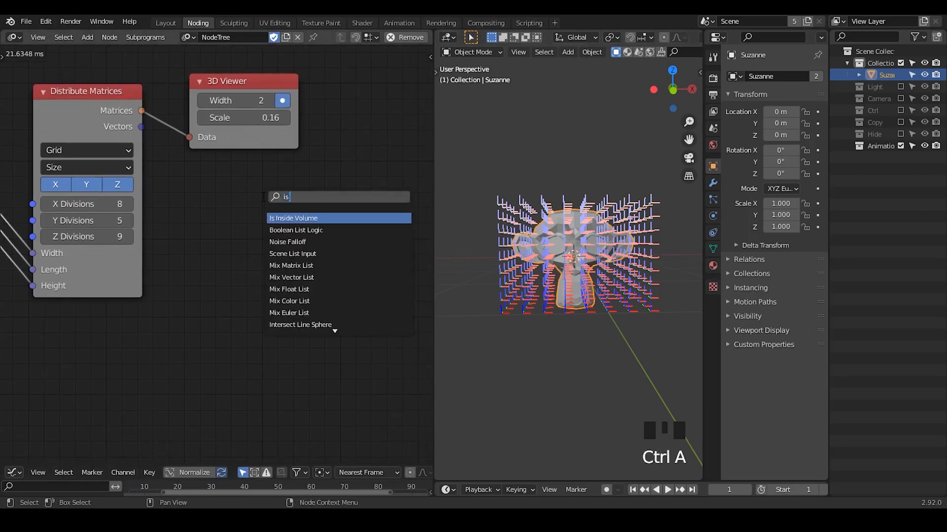
pyautogui.press('Return')
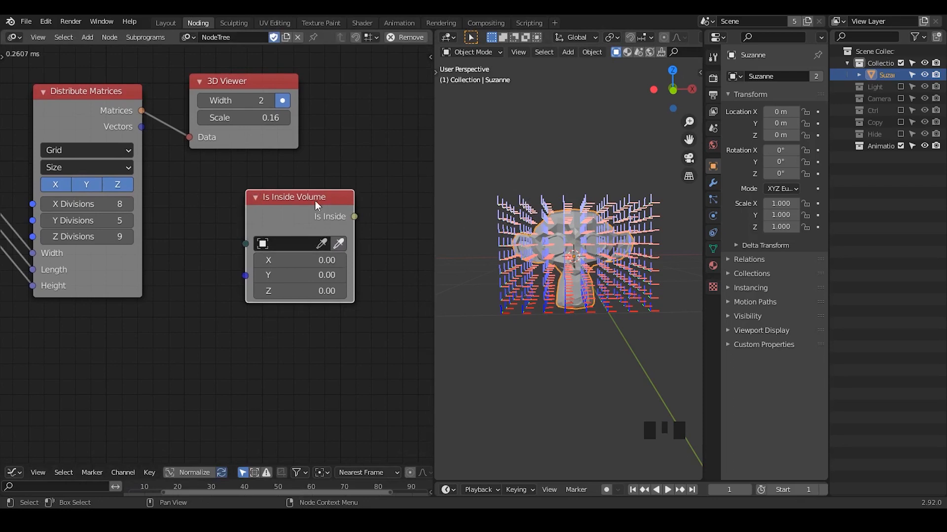
pyautogui.click(328, 252)
pyautogui.moveTo(329, 253); pyautogui.dragTo(228, 232, button='middle')
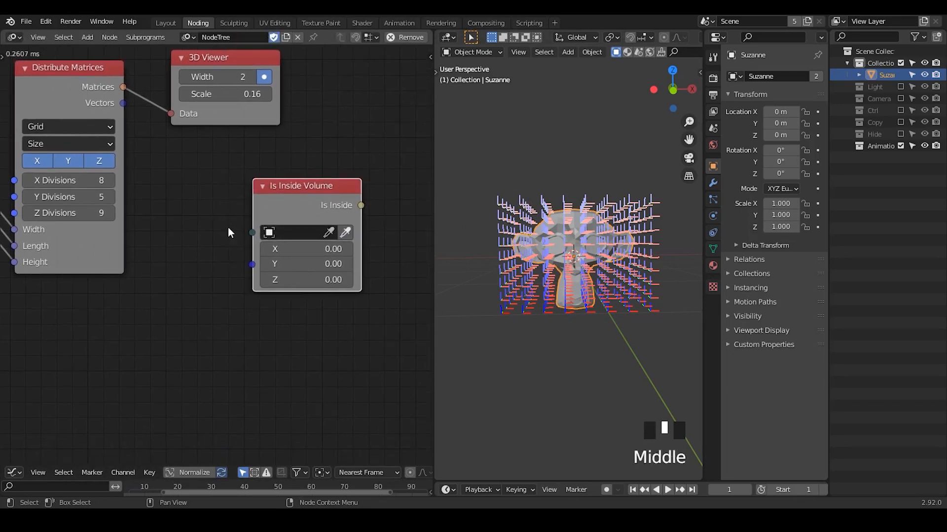
# Step: Sketch annotation strokes over the Is Inside Volume node, erase them, and move the node slightly away from Distribute Matrices
pyautogui.moveTo(252, 232)
pyautogui.mouseDown()
pyautogui.moveTo(257, 245)
pyautogui.moveTo(238, 228)
pyautogui.mouseUp()
pyautogui.moveTo(312, 197)
pyautogui.mouseDown(button='right')
pyautogui.moveTo(279, 217)
pyautogui.moveTo(290, 235)
pyautogui.mouseUp(button='right')
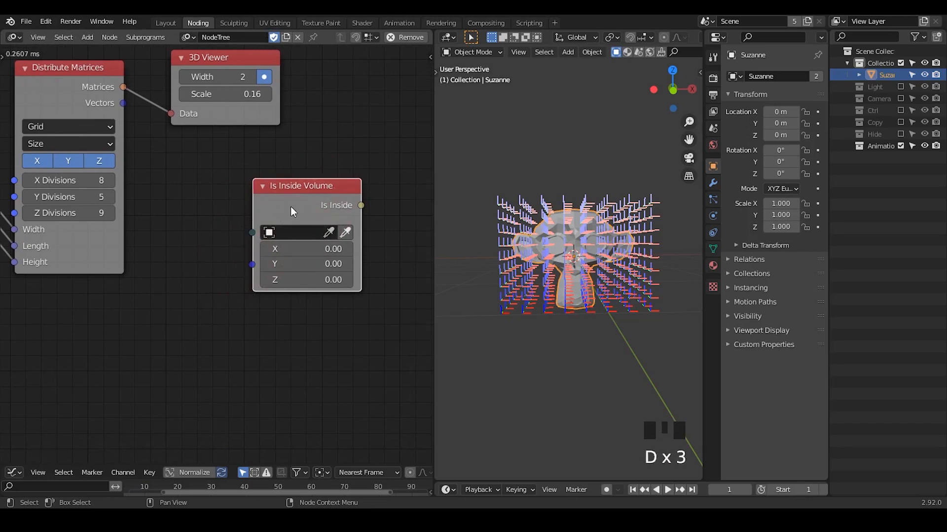
pyautogui.moveTo(293, 212); pyautogui.dragTo(319, 219)
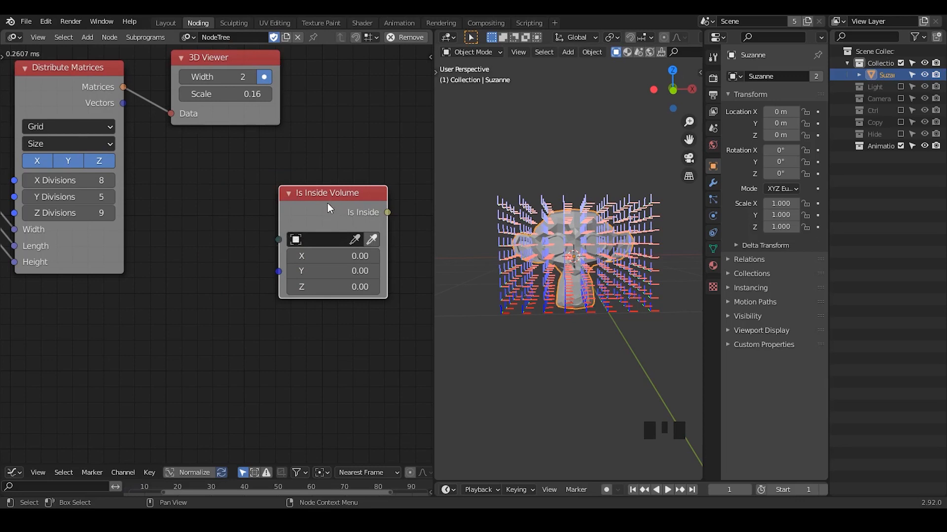
# Step: Try a Construct BVHTree node as the BVHTree source of Is Inside Volume, and delete it
pyautogui.press('w')
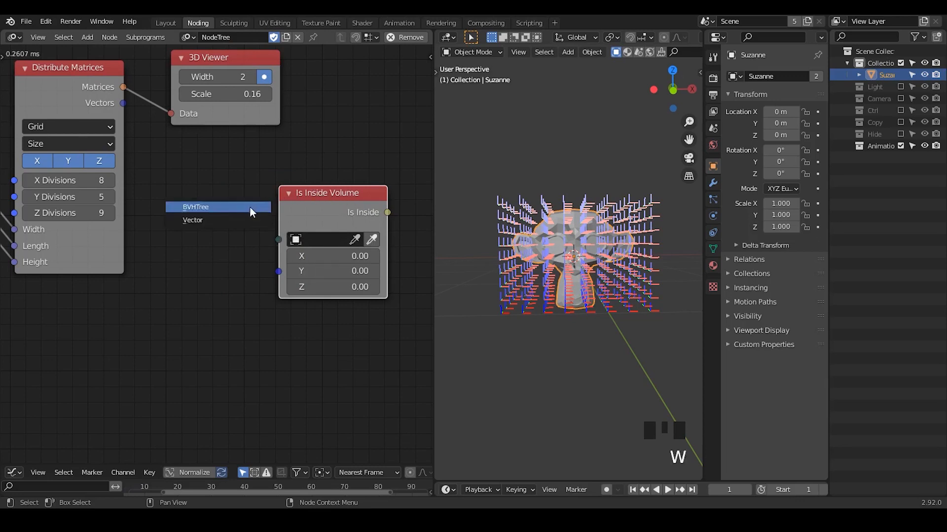
pyautogui.click(239, 206)
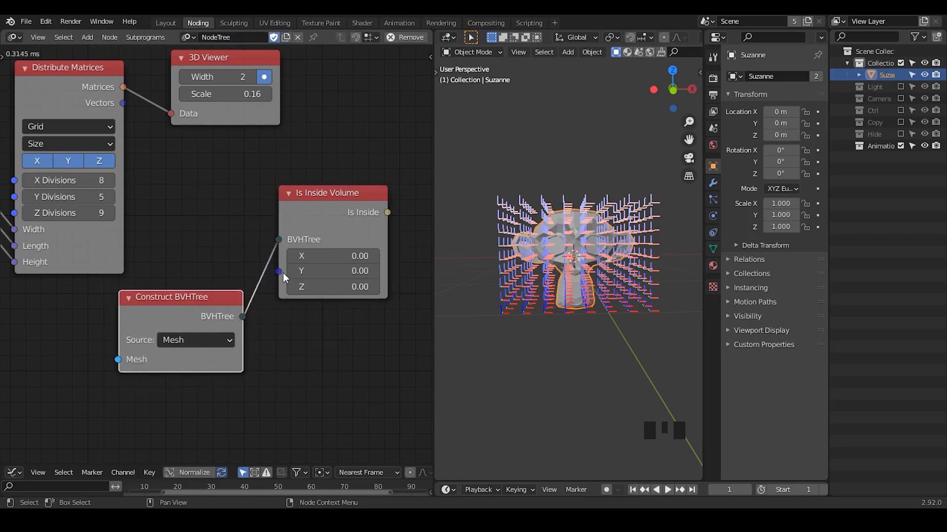
pyautogui.click(216, 310)
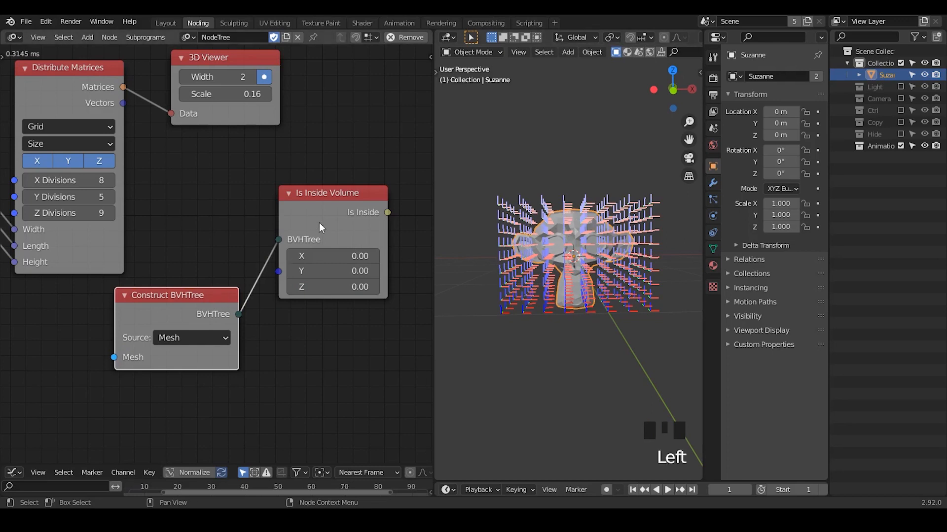
pyautogui.press('x')
# Step: Assign the selected monkey to Is Inside Volume as its source object, and place the node below the 3D Viewer
pyautogui.click(372, 239)
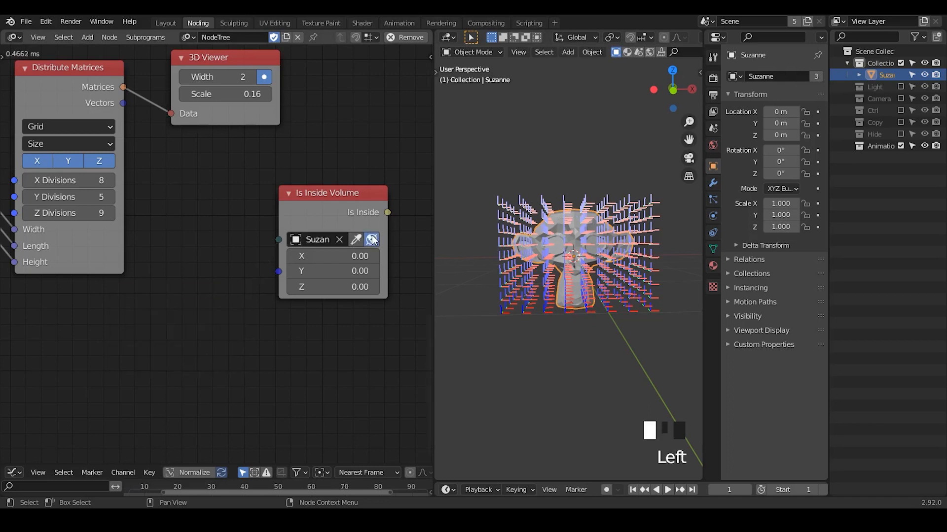
pyautogui.moveTo(347, 219); pyautogui.dragTo(247, 292)
pyautogui.moveTo(247, 292); pyautogui.dragTo(281, 220, button='middle')
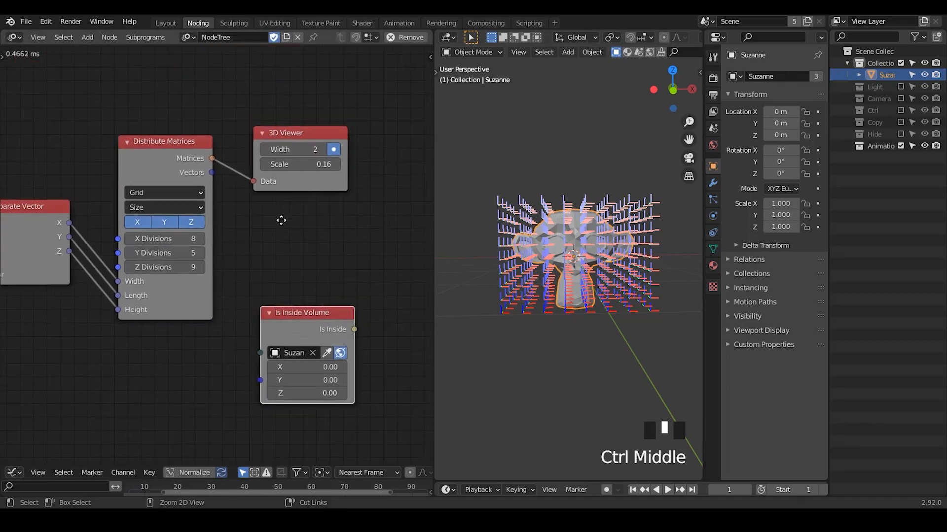
pyautogui.moveTo(303, 331); pyautogui.dragTo(171, 362)
pyautogui.moveTo(244, 302); pyautogui.dragTo(244, 261, button='middle')
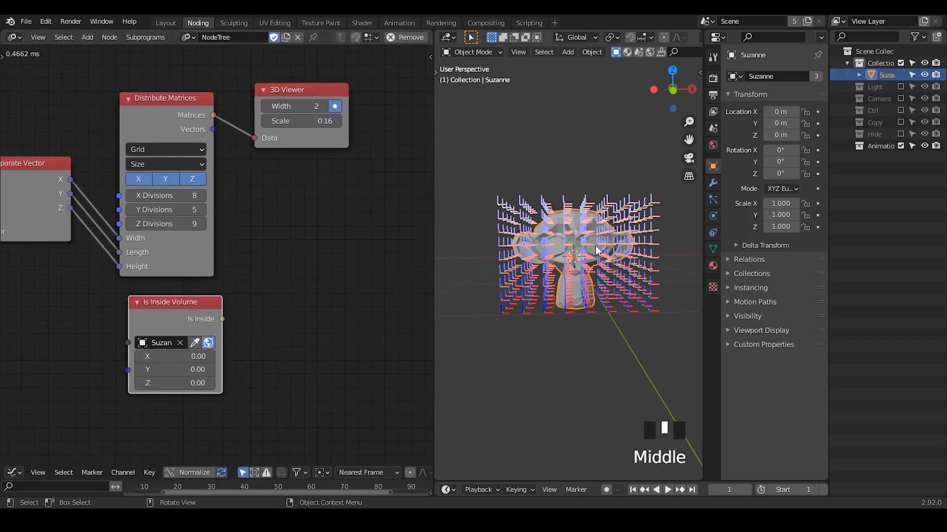
pyautogui.moveTo(193, 318); pyautogui.dragTo(302, 264)
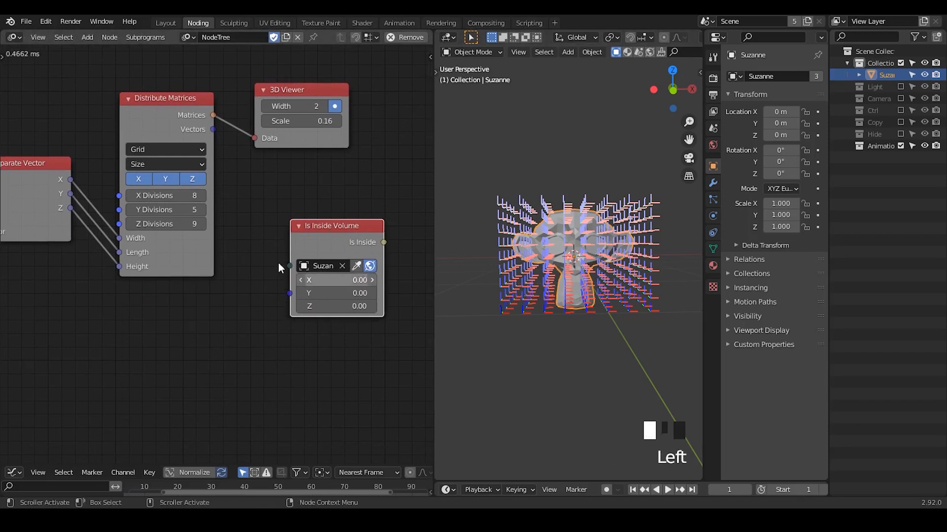
# Step: Connect the Vectors output of Distribute Matrices to the vector input of Is Inside Volume, and reposition the volume node below the 3D Viewer
pyautogui.moveTo(212, 129); pyautogui.dragTo(288, 298)
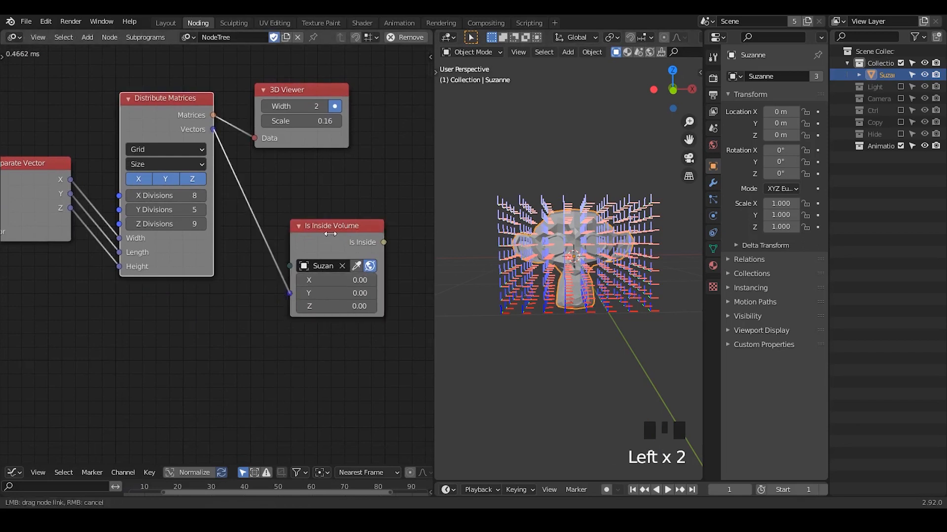
pyautogui.moveTo(331, 228); pyautogui.dragTo(327, 283)
pyautogui.moveTo(308, 249); pyautogui.dragTo(212, 232, button='middle')
pyautogui.moveTo(283, 280); pyautogui.dragTo(370, 239)
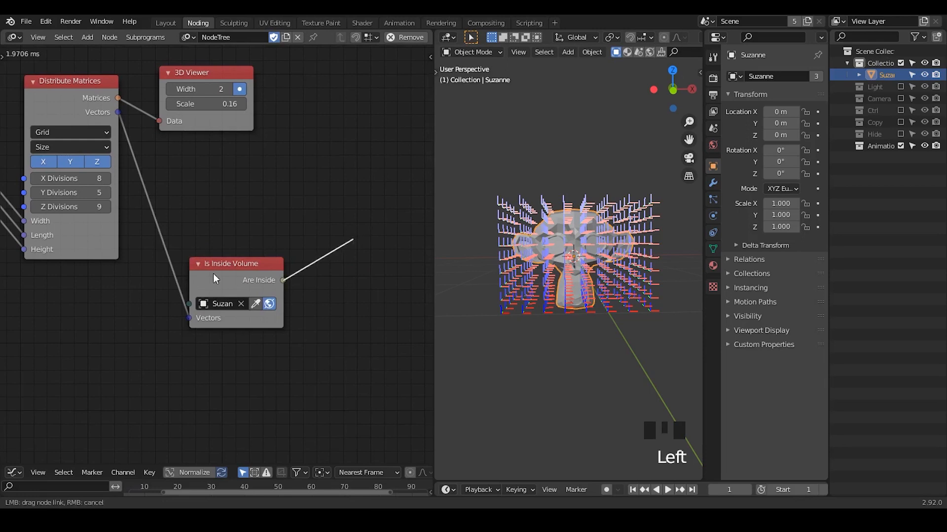
pyautogui.moveTo(216, 279); pyautogui.dragTo(191, 259)
pyautogui.moveTo(259, 259); pyautogui.dragTo(315, 242)
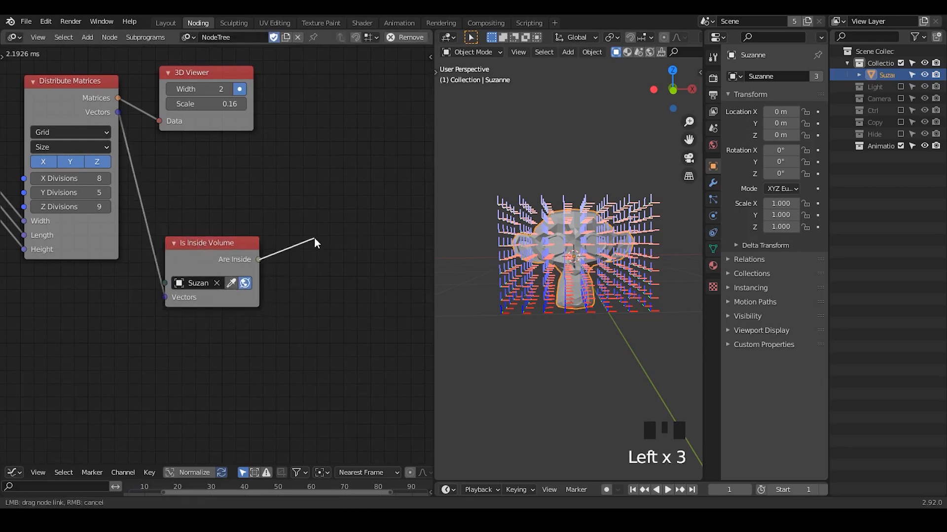
# Step: Add a Mask List node that takes the grid's Vectors as List and the Are Inside output as Mask
pyautogui.moveTo(316, 168); pyautogui.dragTo(316, 168)
pyautogui.hotkey('ctrl', 'a')
pyautogui.write('mask li')
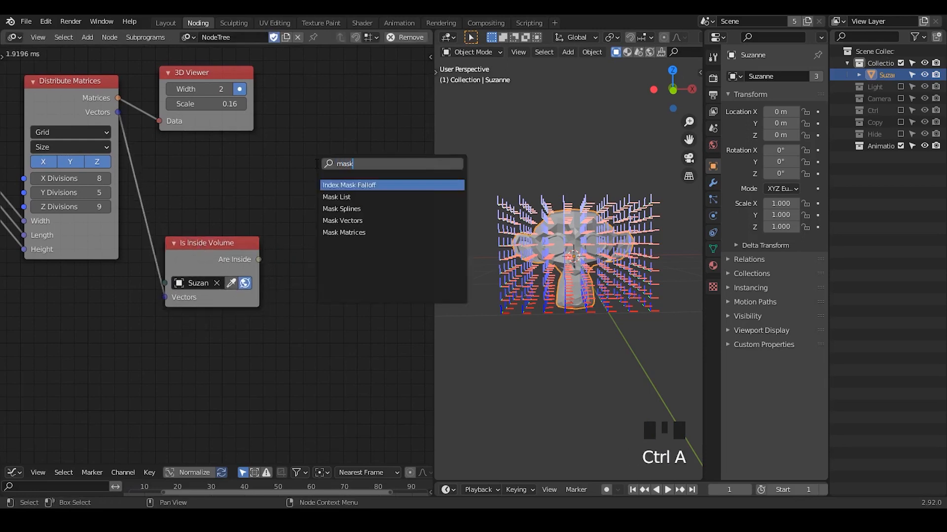
pyautogui.press('Return')
pyautogui.click(312, 142)
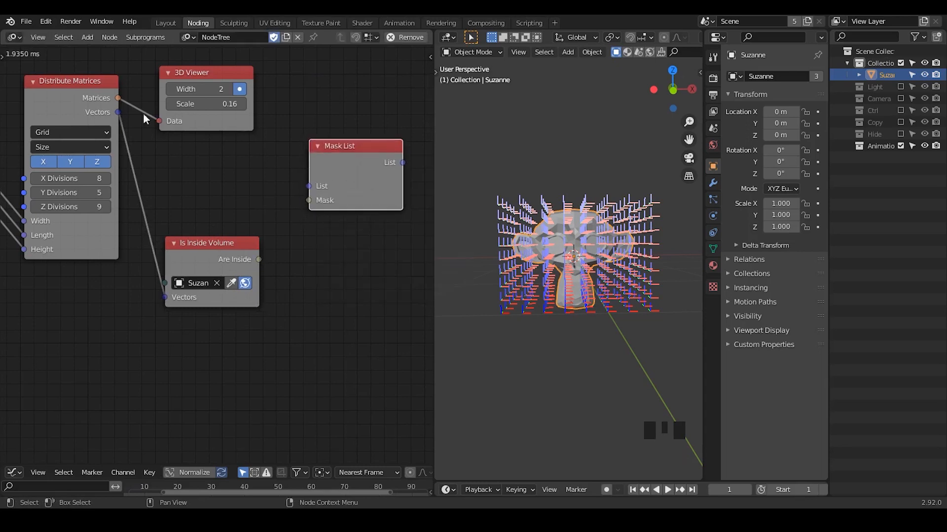
pyautogui.moveTo(118, 113); pyautogui.dragTo(317, 187)
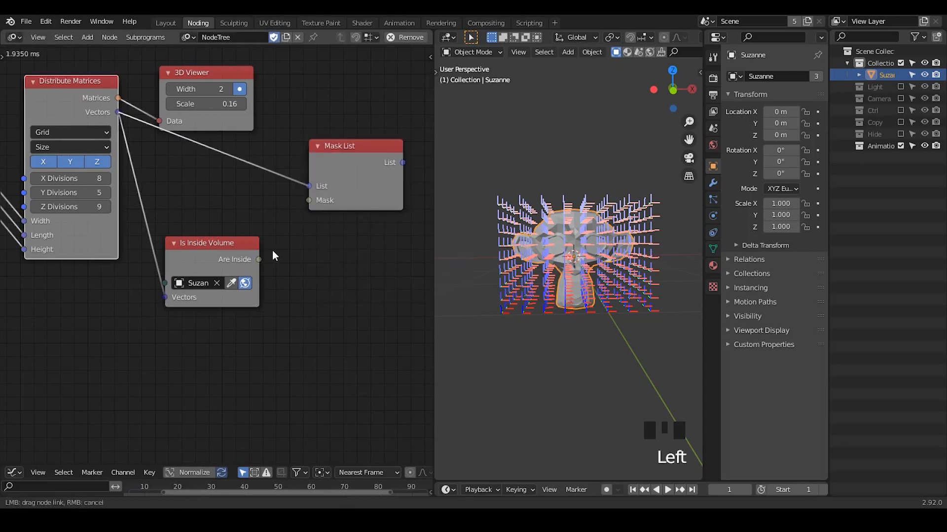
pyautogui.moveTo(258, 259); pyautogui.dragTo(309, 200)
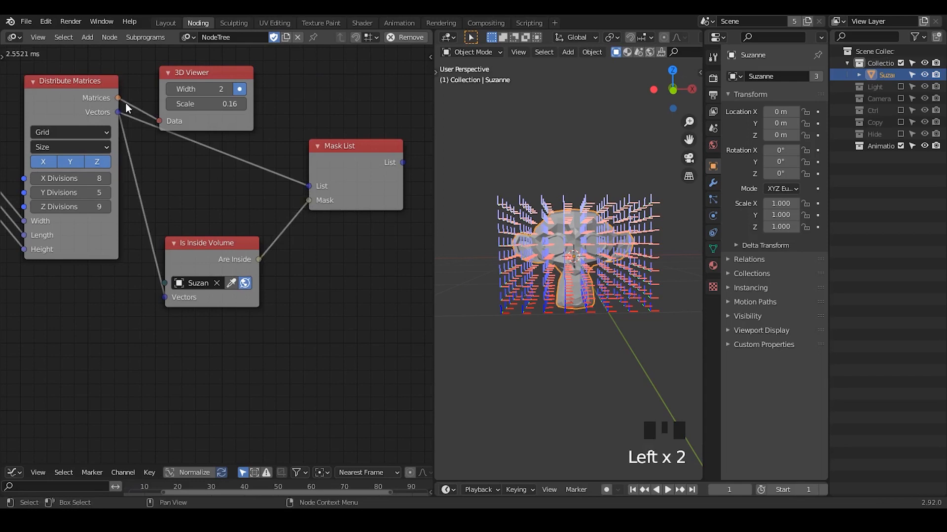
# Step: Move the 3D Viewer beyond Mask List, feed it the masked List, and set its Width to 10
pyautogui.moveTo(118, 98); pyautogui.dragTo(340, 76)
pyautogui.scroll(-1, 330, 120)
pyautogui.moveTo(330, 120); pyautogui.dragTo(140, 172, button='middle')
pyautogui.moveTo(142, 138); pyautogui.dragTo(279, 169)
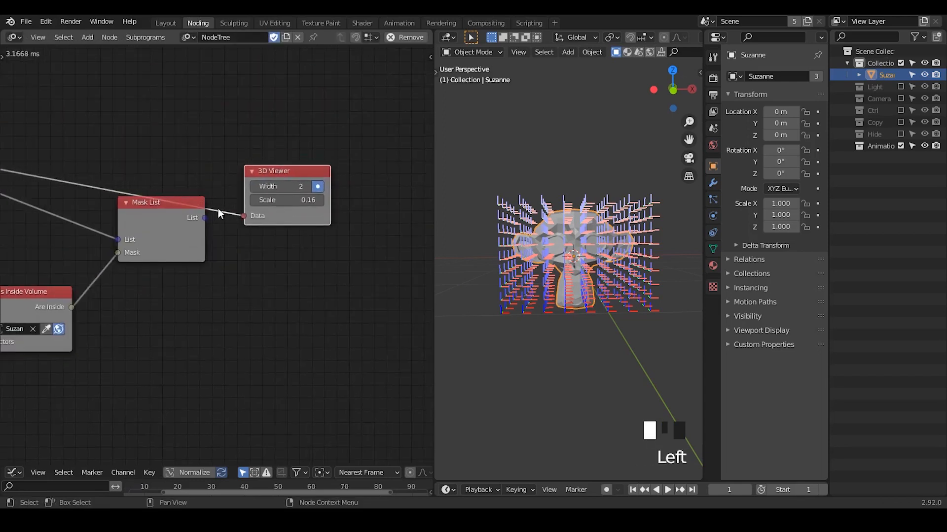
pyautogui.moveTo(204, 217); pyautogui.dragTo(249, 220)
pyautogui.moveTo(588, 233); pyautogui.dragTo(544, 229, button='middle')
pyautogui.moveTo(270, 185); pyautogui.dragTo(308, 186)
# Step: Set the Distribute Matrices grid to 27 X Divisions and 12 Y Divisions
pyautogui.moveTo(104, 255); pyautogui.dragTo(276, 189, button='middle')
pyautogui.scroll(-1, 159, 218)
pyautogui.moveTo(159, 219); pyautogui.dragTo(208, 216, button='middle')
pyautogui.scroll(1, 138, 181)
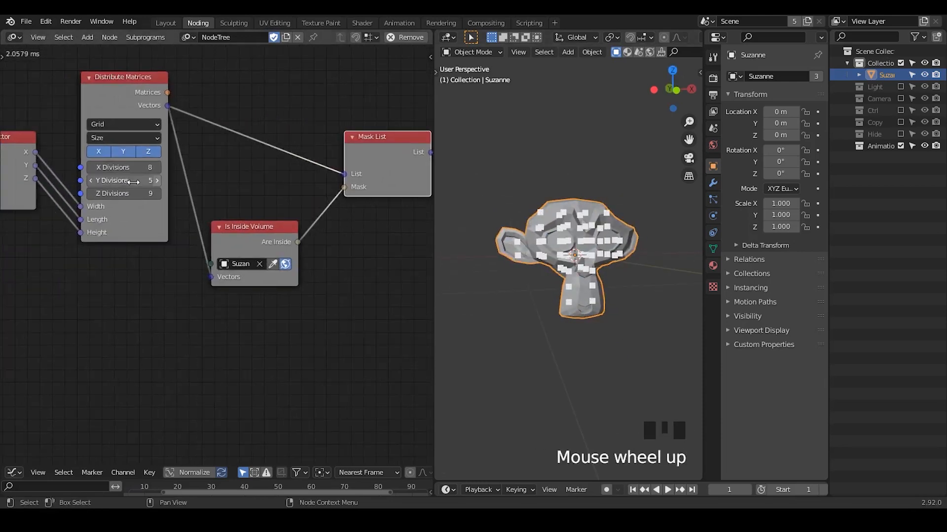
pyautogui.moveTo(134, 181); pyautogui.dragTo(170, 168)
# Step: Set the 3D Viewer's Width to 2 and inspect the points inside the monkey from several angles
pyautogui.moveTo(290, 237); pyautogui.dragTo(131, 237, button='middle')
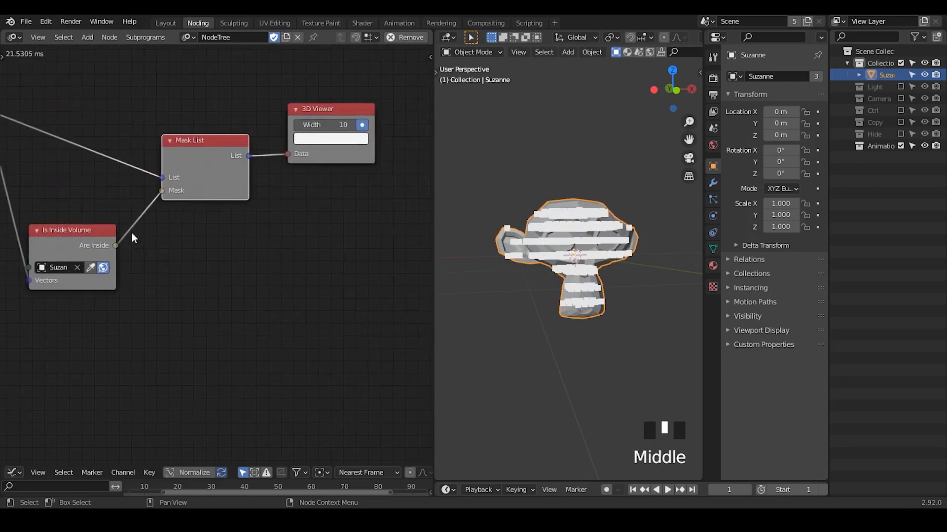
pyautogui.scroll(-1, 131, 237)
pyautogui.click(318, 135)
pyautogui.write('2')
pyautogui.press('Return')
pyautogui.moveTo(657, 272); pyautogui.dragTo(497, 235, button='middle')
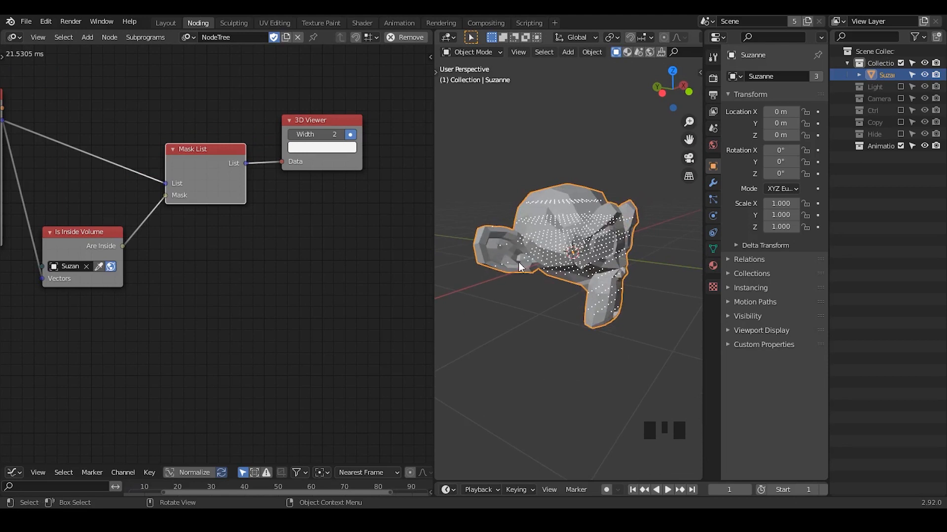
pyautogui.moveTo(520, 267); pyautogui.dragTo(473, 232, button='middle')
# Step: Try a Solidify modifier with 0.26 m Thickness on the monkey at frame 2, and remove the modifier
pyautogui.moveTo(20, 232); pyautogui.dragTo(207, 212, button='middle')
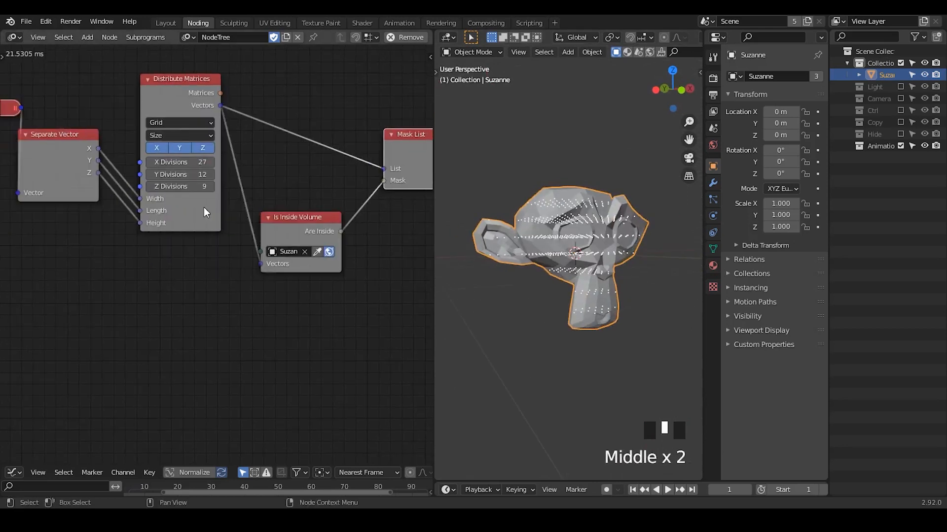
pyautogui.moveTo(567, 315); pyautogui.dragTo(570, 262, button='middle')
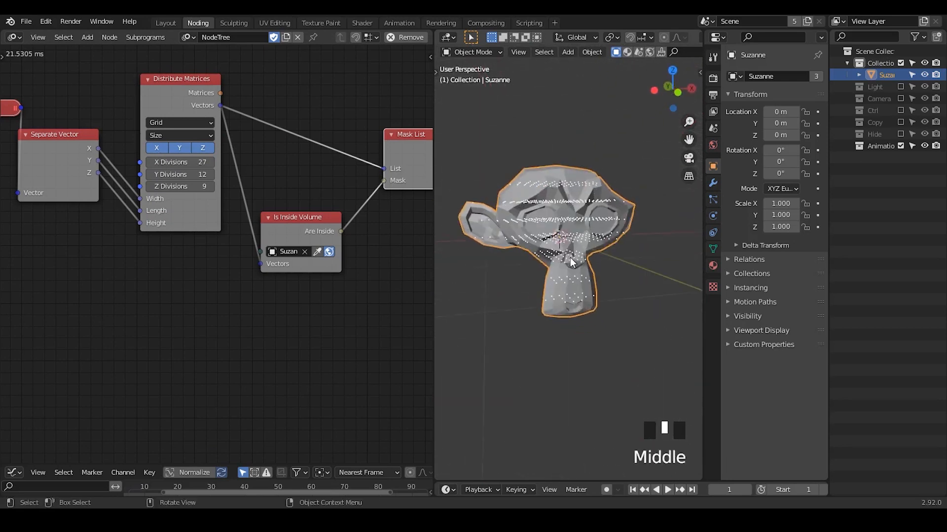
pyautogui.click(713, 182)
pyautogui.click(755, 75)
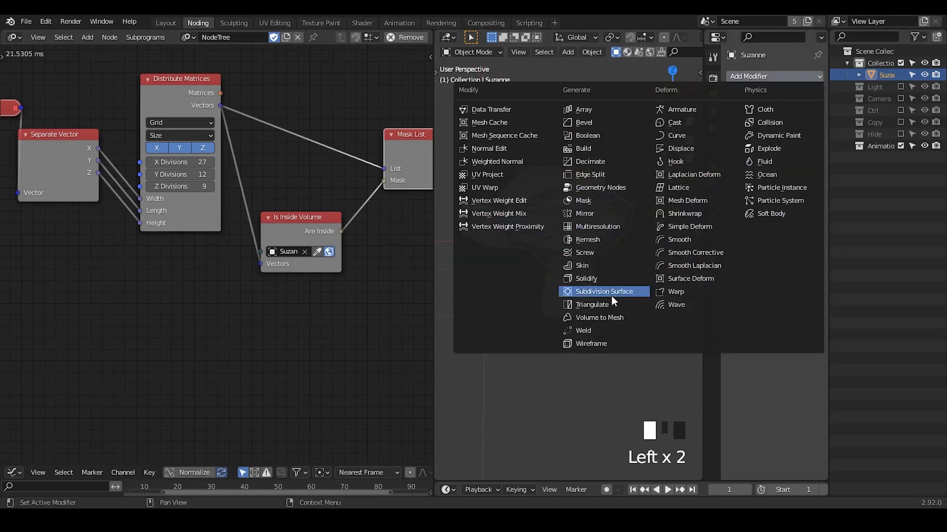
pyautogui.click(600, 279)
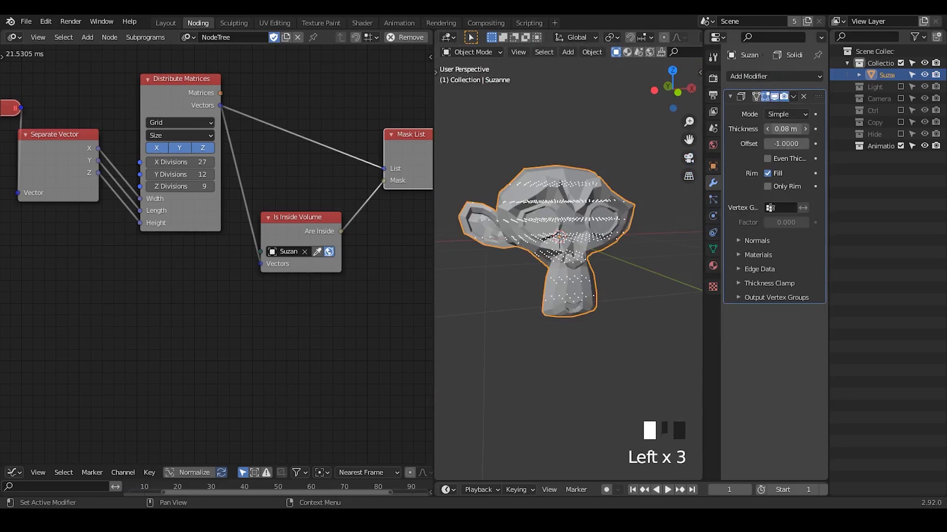
pyautogui.moveTo(787, 129); pyautogui.dragTo(797, 129)
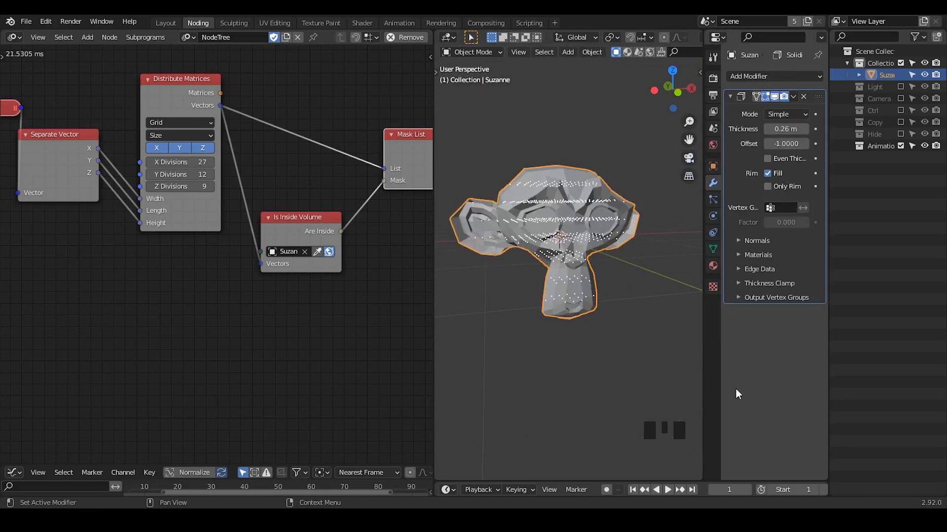
pyautogui.click(748, 490)
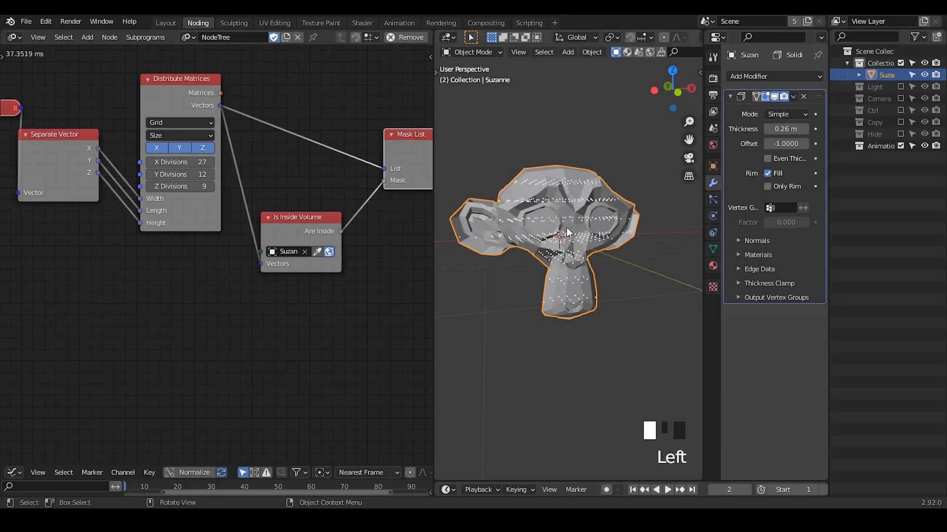
pyautogui.click(804, 96)
pyautogui.moveTo(599, 189); pyautogui.dragTo(601, 255, button='middle')
# Step: Save the file, and add a Tree from Vectors subprogram with the Mask List output connected to its Vectors input
pyautogui.hotkey('ctrl', 's')
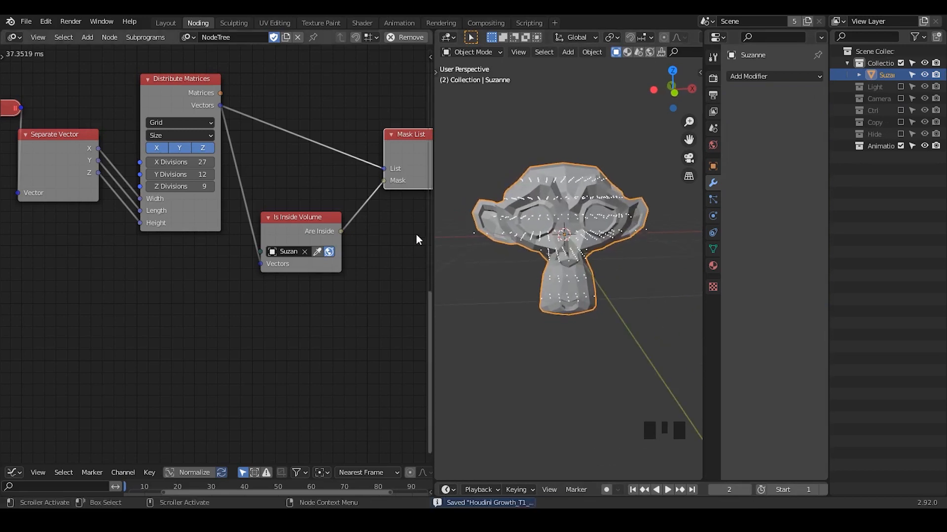
pyautogui.moveTo(416, 235); pyautogui.dragTo(285, 227, button='middle')
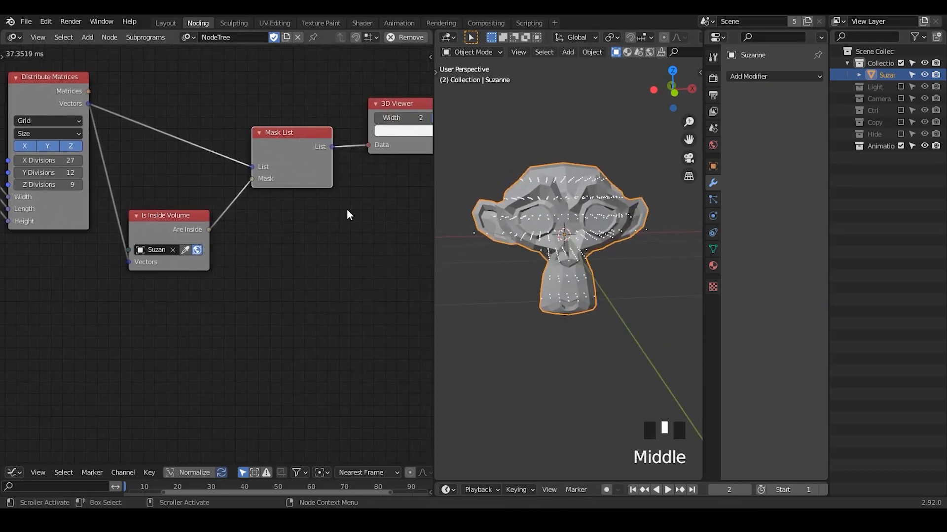
pyautogui.moveTo(347, 215); pyautogui.dragTo(190, 205, button='middle')
pyautogui.moveTo(168, 149); pyautogui.dragTo(192, 168)
pyautogui.moveTo(241, 190); pyautogui.dragTo(242, 191)
pyautogui.hotkey('ctrl', 'a')
pyautogui.write('tree')
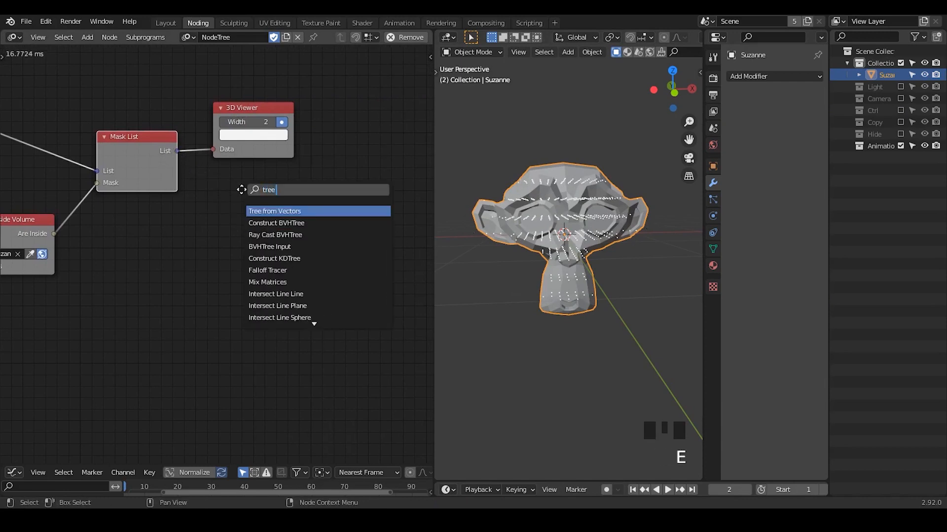
pyautogui.press('Return')
pyautogui.click(233, 176)
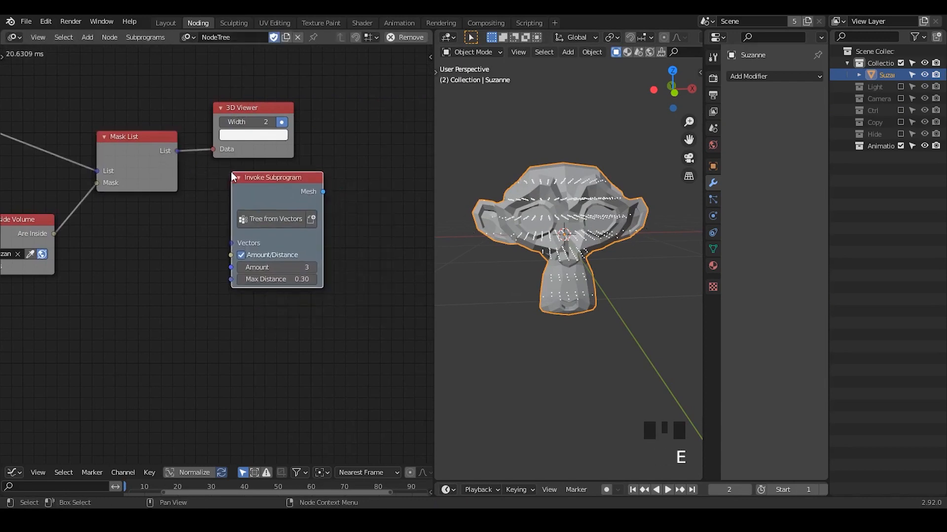
pyautogui.moveTo(179, 153); pyautogui.dragTo(229, 245)
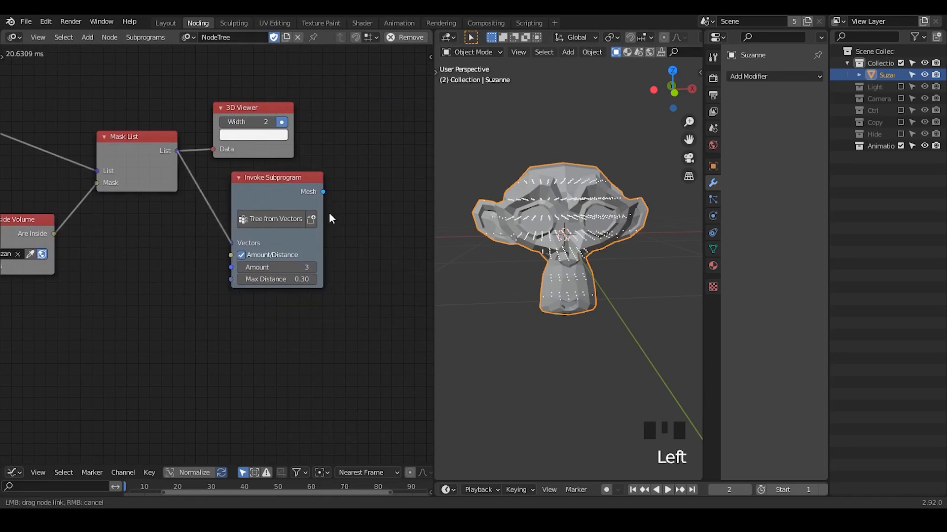
# Step: Add a Mesh Object Output node and connect the Mesh output of the Tree from Vectors subprogram to it
pyautogui.moveTo(330, 219); pyautogui.dragTo(251, 212, button='middle')
pyautogui.hotkey('ctrl', 'a')
pyautogui.write('mesh ob')
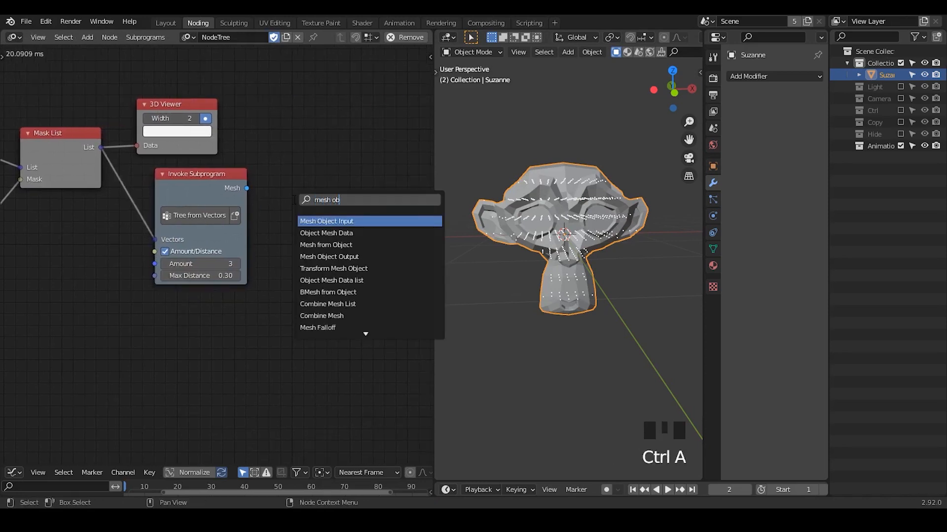
pyautogui.write('ject out')
pyautogui.press('Return')
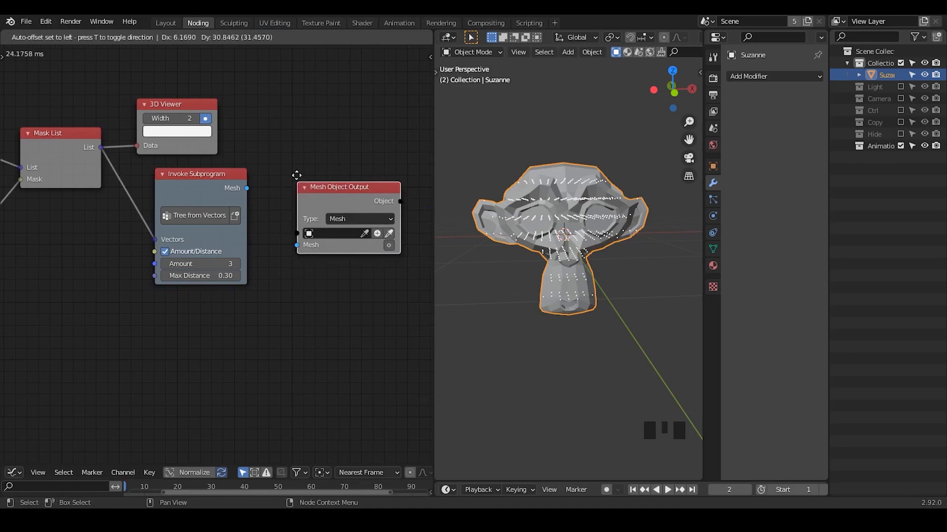
pyautogui.click(296, 168)
pyautogui.moveTo(246, 188); pyautogui.dragTo(296, 238)
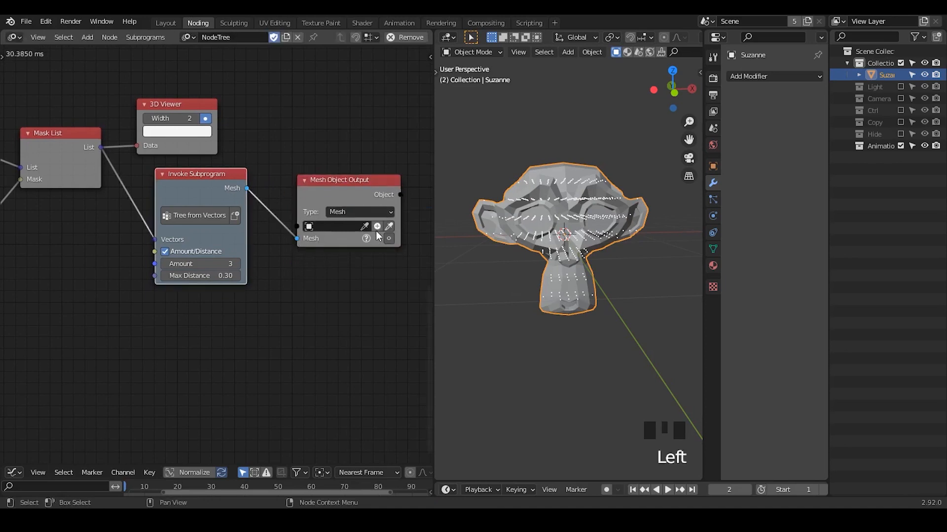
# Step: Make Mesh Object Output write its mesh to a new target object, and delete the 3D Viewer node
pyautogui.click(389, 239)
pyautogui.click(330, 179)
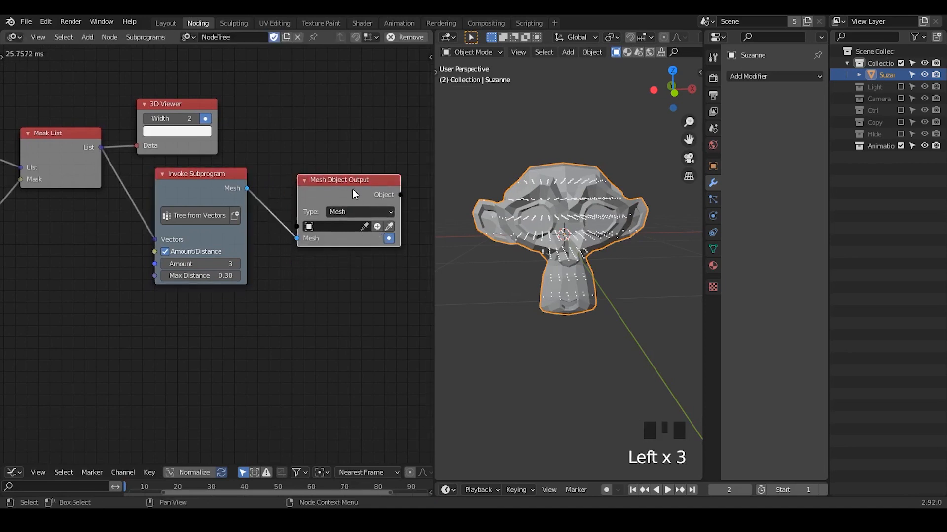
pyautogui.moveTo(352, 193); pyautogui.dragTo(342, 179)
pyautogui.click(367, 212)
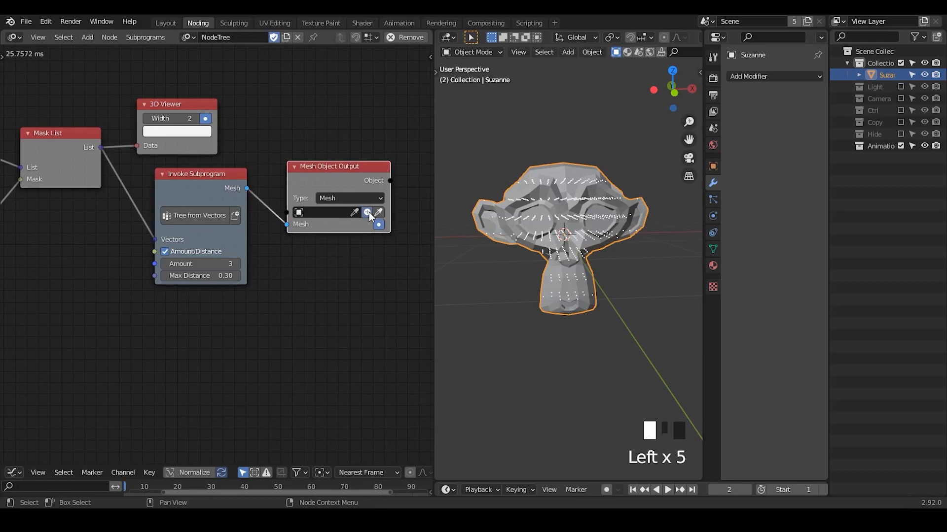
pyautogui.click(191, 108)
pyautogui.press('x')
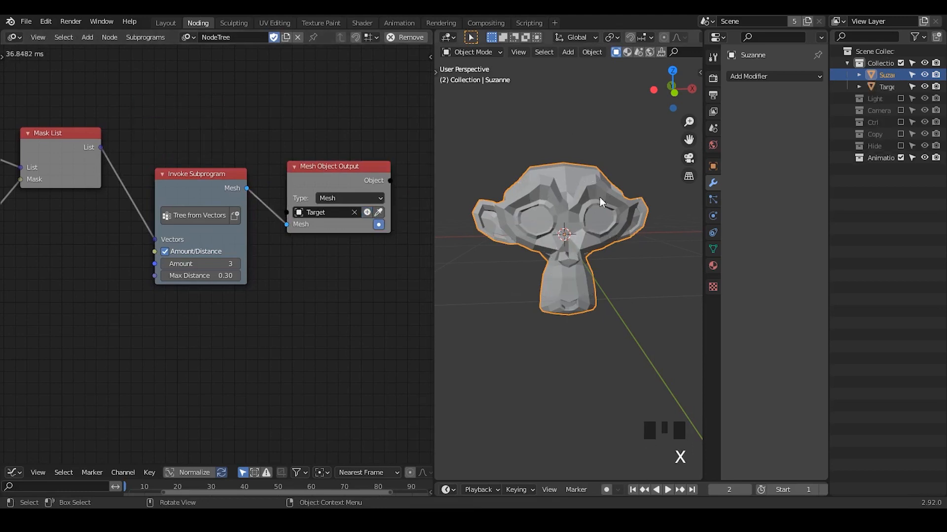
# Step: Hide Suzanne in the viewport and inspect the Target object's wireframe in Edit Mode from several angles
pyautogui.click(882, 87)
pyautogui.moveTo(651, 197); pyautogui.dragTo(607, 221, button='middle')
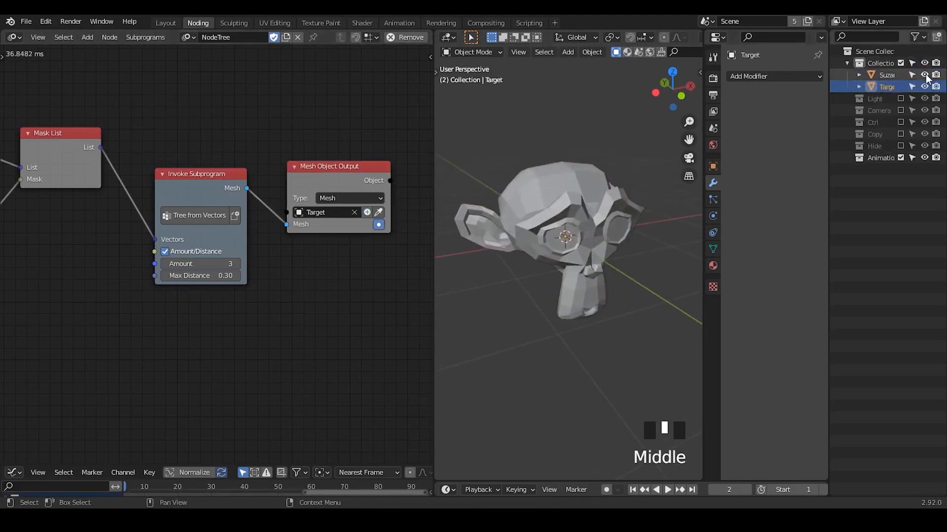
pyautogui.click(924, 74)
pyautogui.click(880, 88)
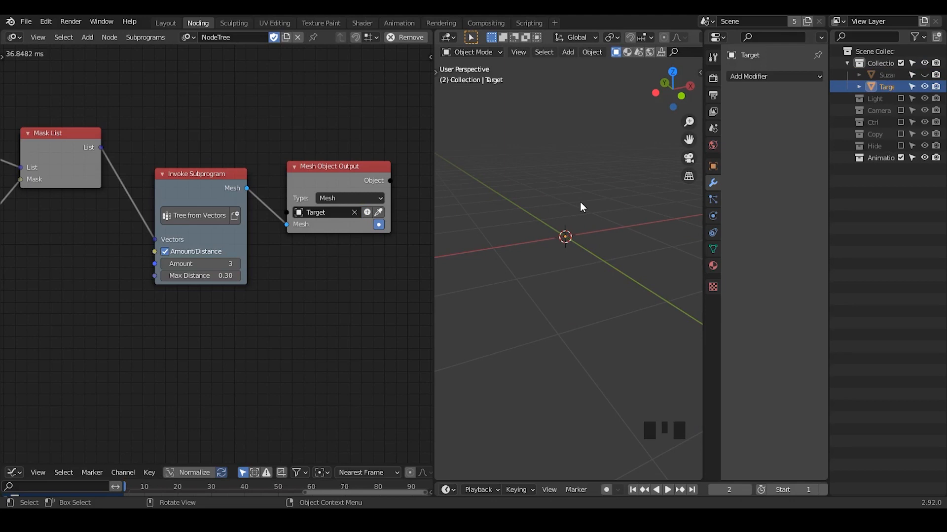
pyautogui.press('Tab')
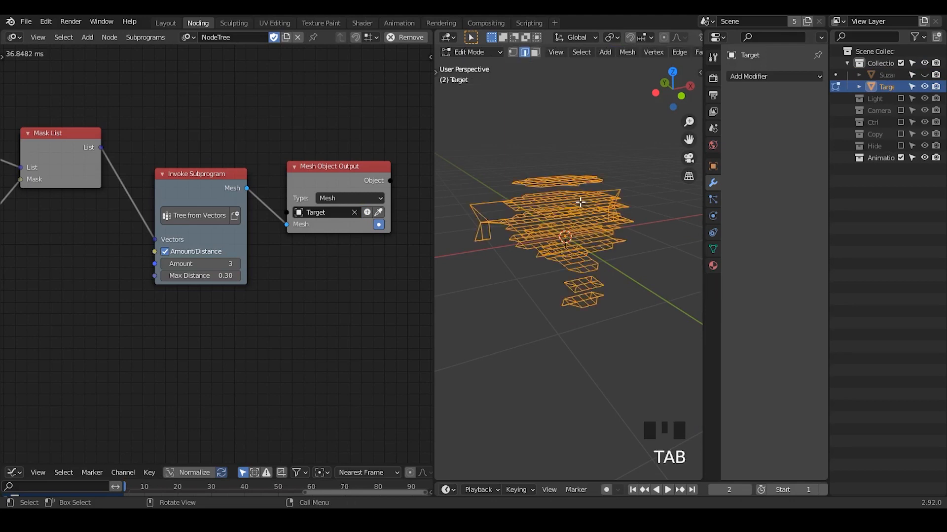
pyautogui.moveTo(606, 253)
pyautogui.mouseDown(button='middle')
pyautogui.moveTo(649, 328)
pyautogui.moveTo(619, 230)
pyautogui.moveTo(613, 237)
pyautogui.moveTo(623, 232)
pyautogui.moveTo(600, 261)
pyautogui.moveTo(610, 256)
pyautogui.moveTo(611, 239)
pyautogui.moveTo(610, 252)
pyautogui.moveTo(601, 246)
pyautogui.mouseUp(button='middle')
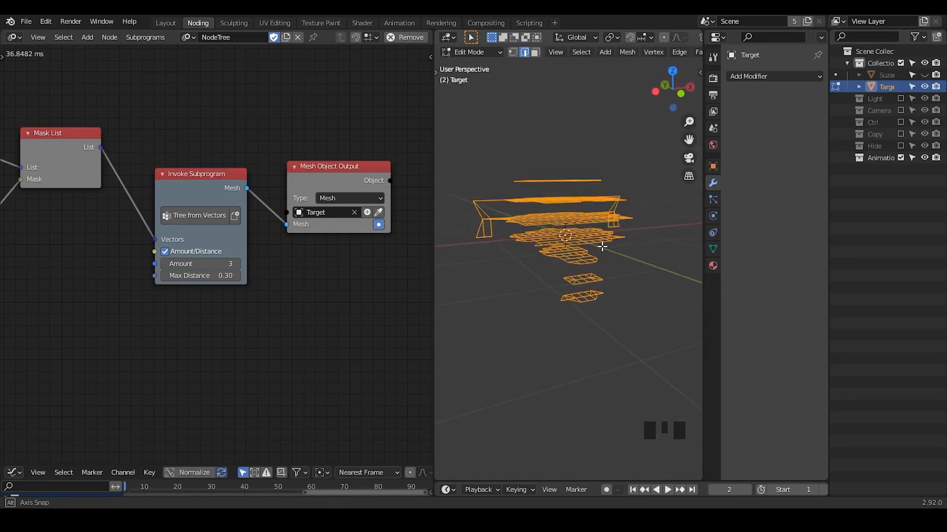
pyautogui.moveTo(571, 215); pyautogui.dragTo(573, 213, button='middle')
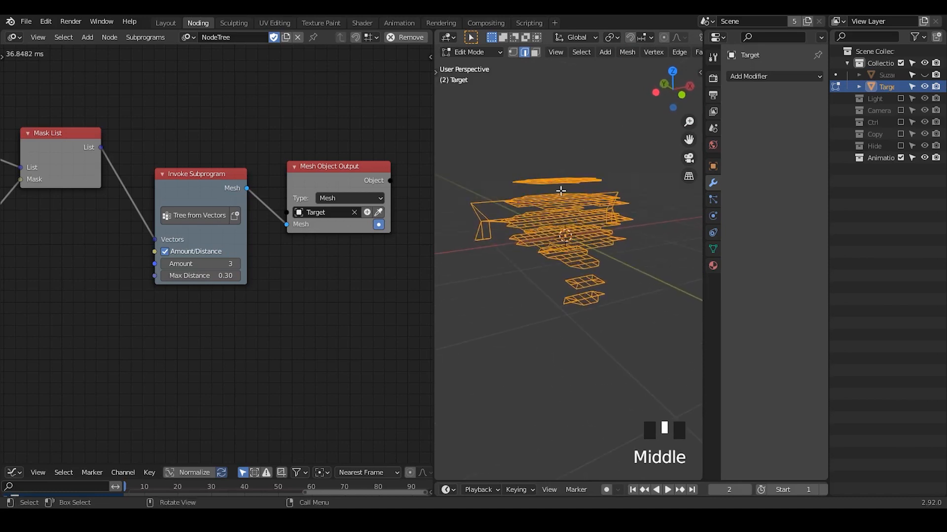
# Step: Annotate a vertical arrow across the gaps between the upper layers of the Target mesh
pyautogui.press('d')
pyautogui.moveTo(555, 186)
pyautogui.mouseDown()
pyautogui.moveTo(556, 227)
pyautogui.moveTo(565, 222)
pyautogui.mouseUp()
pyautogui.moveTo(549, 180); pyautogui.dragTo(539, 201)
pyautogui.moveTo(557, 179); pyautogui.dragTo(575, 202)
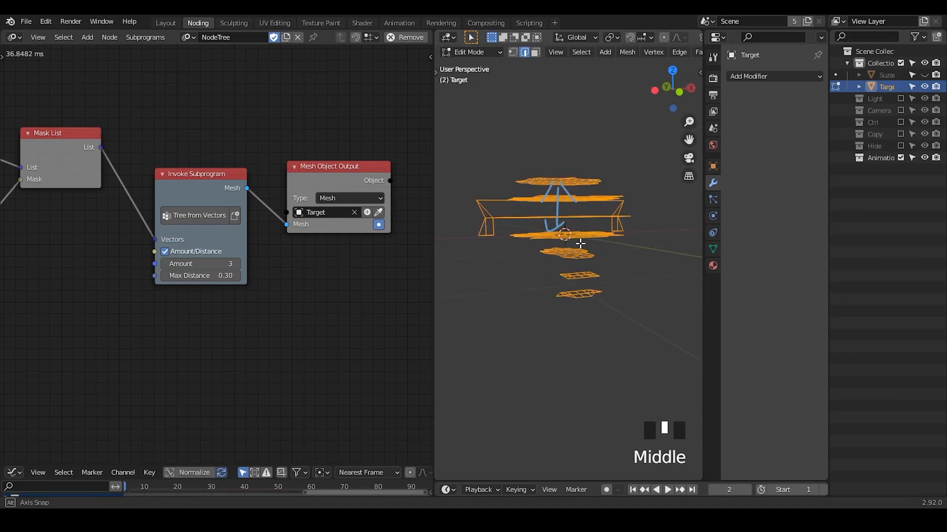
# Step: Set the grid's Z Divisions to 12 and check the Target wireframe in Edit Mode
pyautogui.press('Tab')
pyautogui.moveTo(19, 283); pyautogui.dragTo(242, 244, button='middle')
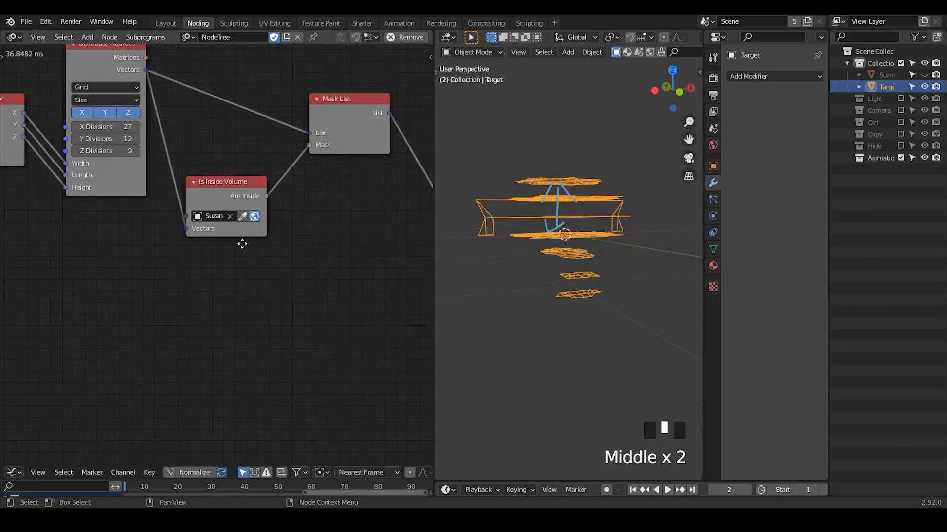
pyautogui.moveTo(119, 150)
pyautogui.mouseDown()
pyautogui.moveTo(143, 150)
pyautogui.moveTo(118, 150)
pyautogui.mouseUp()
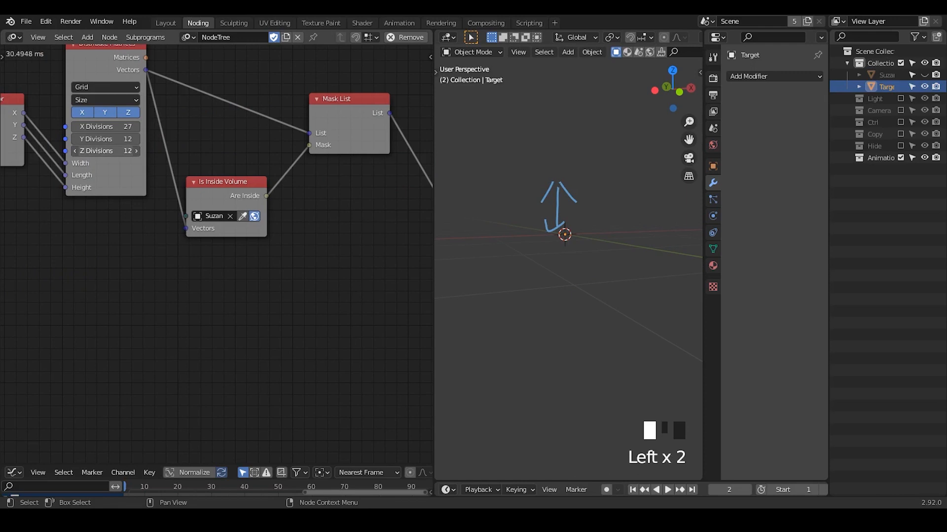
pyautogui.moveTo(323, 233); pyautogui.dragTo(222, 215, button='middle')
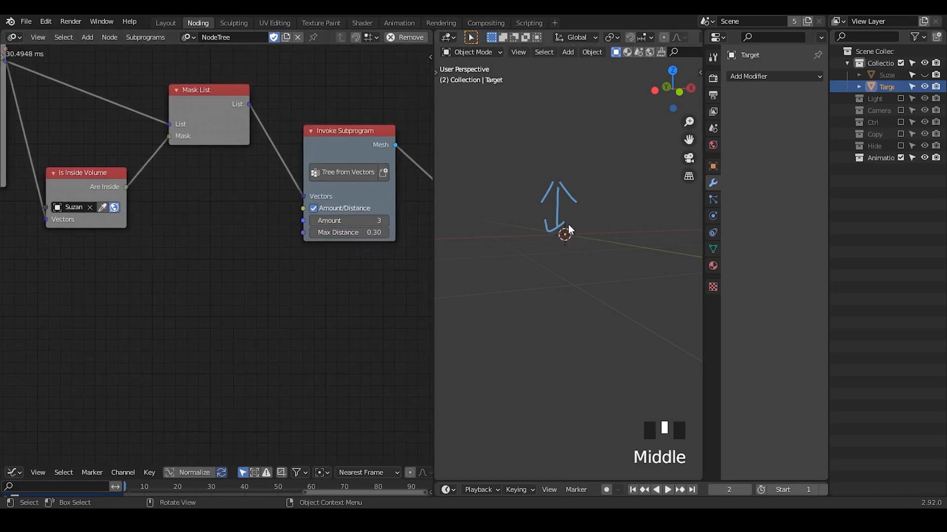
pyautogui.press('Tab')
pyautogui.moveTo(583, 246); pyautogui.dragTo(607, 275, button='middle')
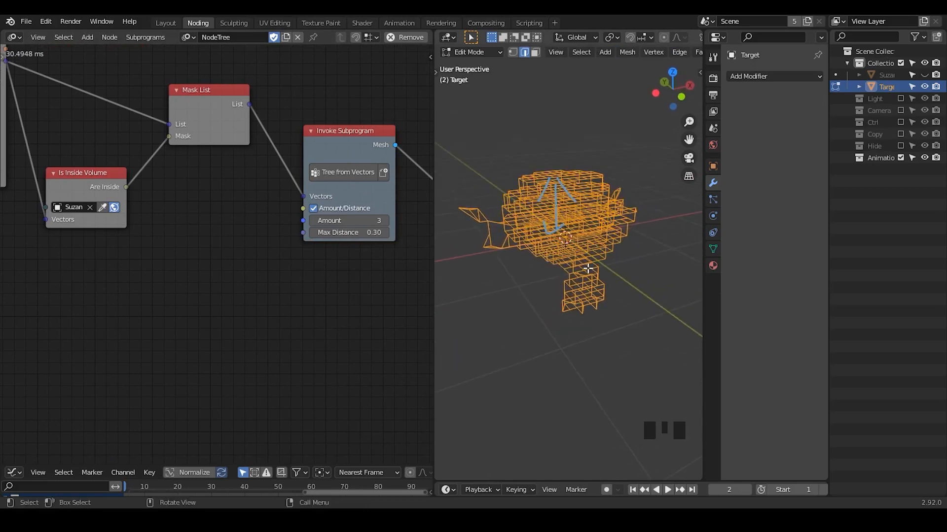
pyautogui.press('Tab')
# Step: Set the grid's X, Y and Z Divisions all to 15 and check the Target wireframe in Edit Mode
pyautogui.moveTo(42, 164); pyautogui.dragTo(241, 136, button='middle')
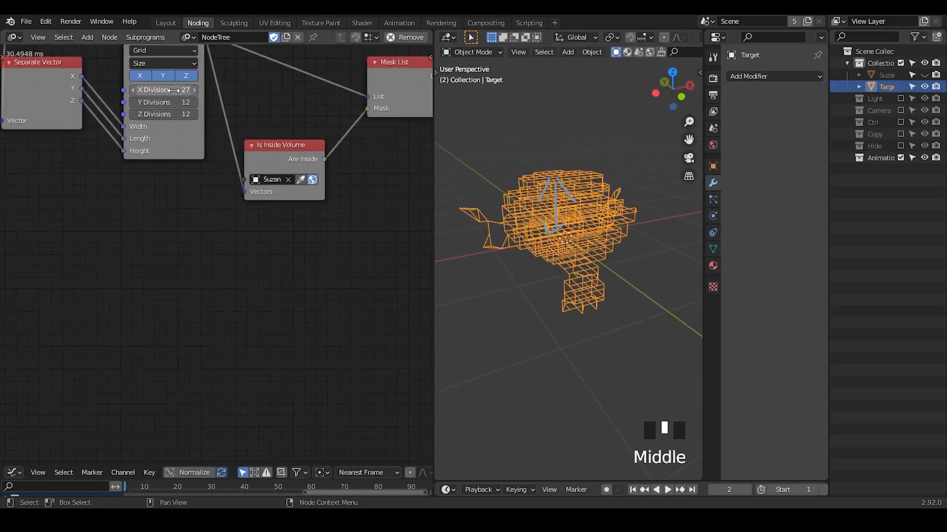
pyautogui.moveTo(183, 91); pyautogui.dragTo(184, 115)
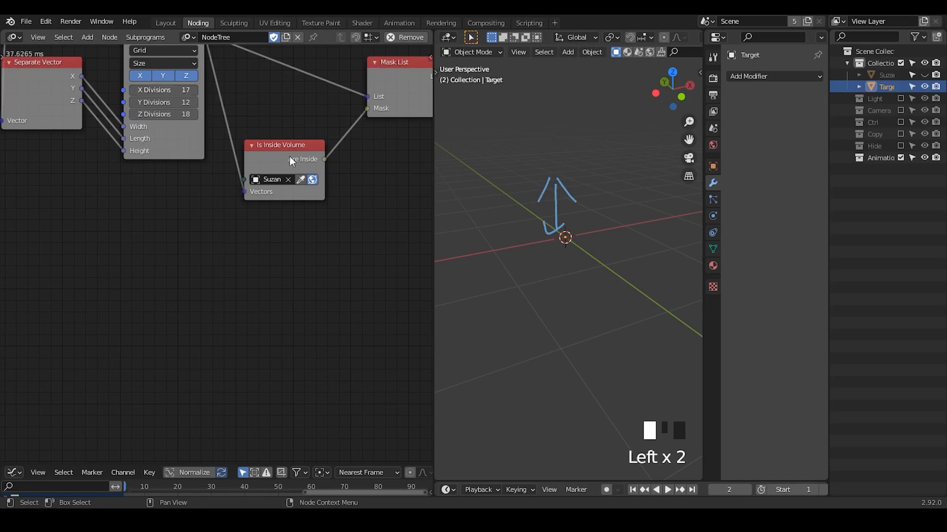
pyautogui.moveTo(162, 90); pyautogui.dragTo(163, 114)
pyautogui.press('Return')
pyautogui.press('Tab')
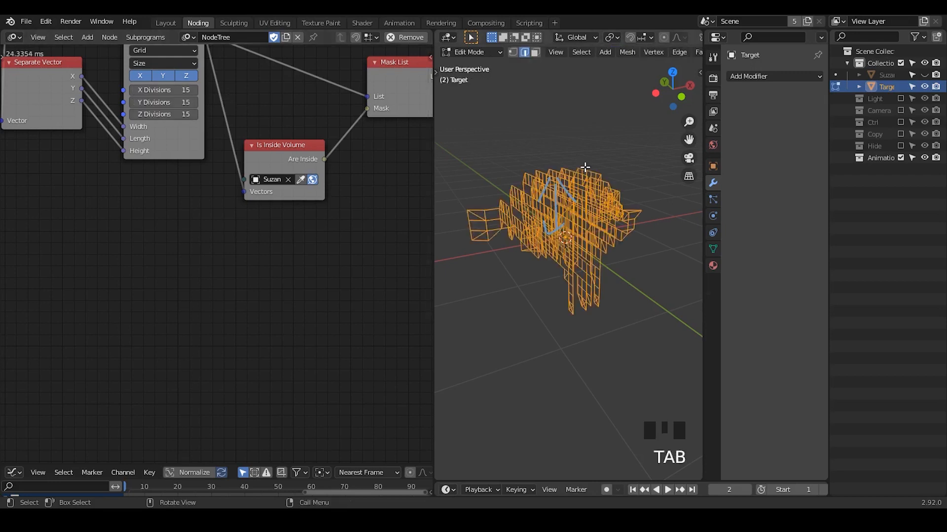
pyautogui.moveTo(609, 220)
pyautogui.mouseDown(button='middle')
pyautogui.moveTo(629, 209)
pyautogui.moveTo(582, 258)
pyautogui.moveTo(567, 246)
pyautogui.moveTo(614, 219)
pyautogui.mouseUp(button='middle')
pyautogui.press('Tab')
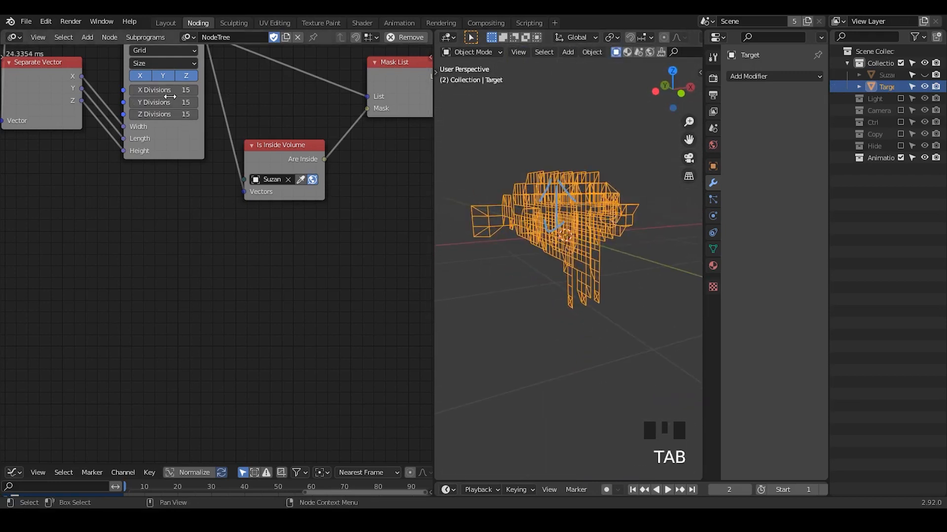
# Step: Set the grid's X Divisions to 18 and Y Divisions to 11, and refresh the Target wireframe through Edit Mode
pyautogui.moveTo(170, 92)
pyautogui.mouseDown()
pyautogui.moveTo(150, 93)
pyautogui.moveTo(164, 103)
pyautogui.mouseUp()
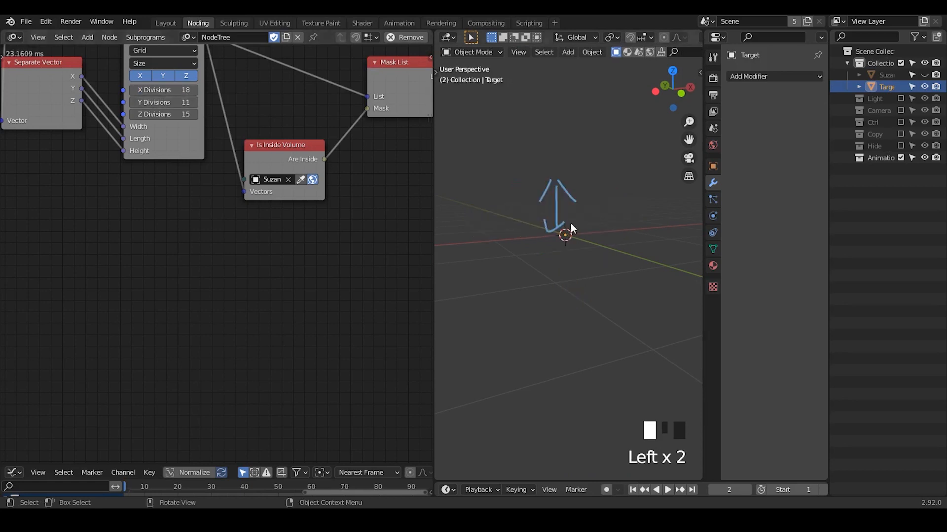
pyautogui.press('Tab')
pyautogui.moveTo(600, 223); pyautogui.dragTo(602, 234, button='middle')
pyautogui.press('Tab')
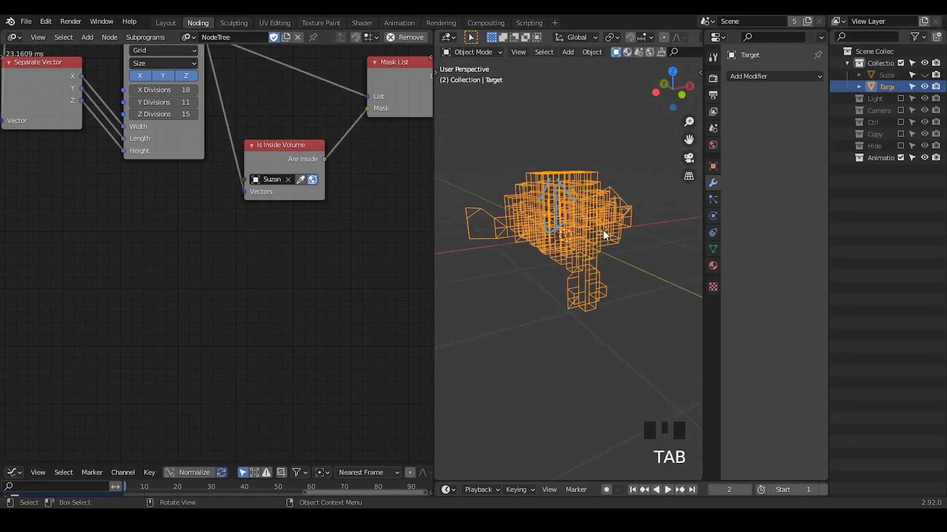
pyautogui.moveTo(298, 236); pyautogui.dragTo(17, 285, button='middle')
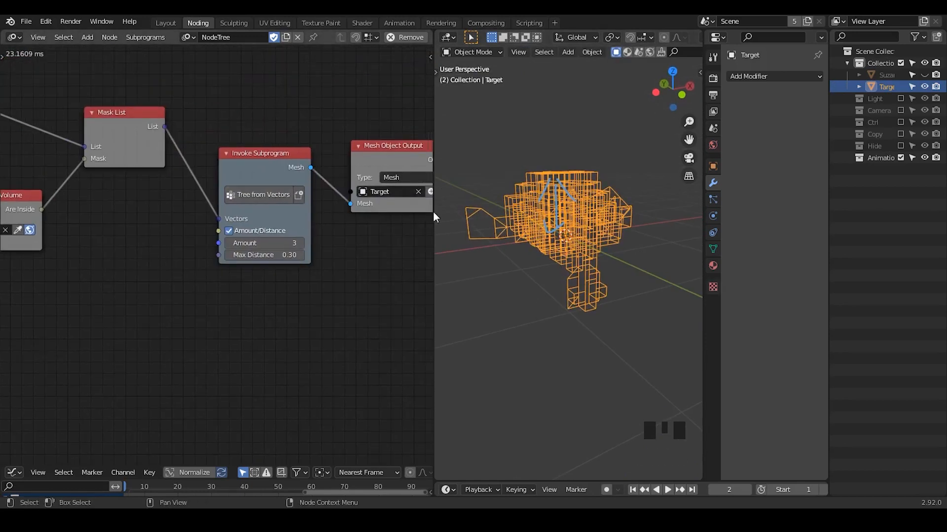
pyautogui.hotkey('ctrl', 'a')
pyautogui.write('m')
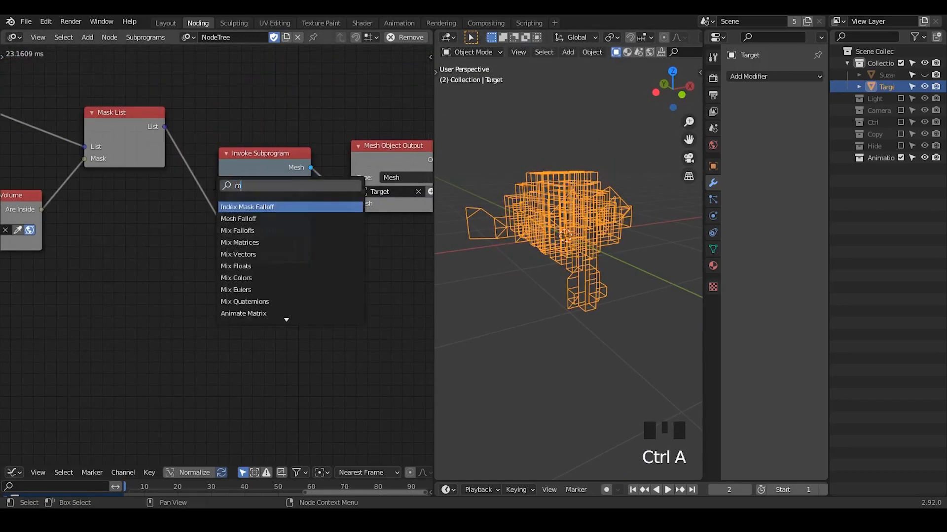
pyautogui.write('ask lis')
pyautogui.press('BackSpace')
pyautogui.press('BackSpace')
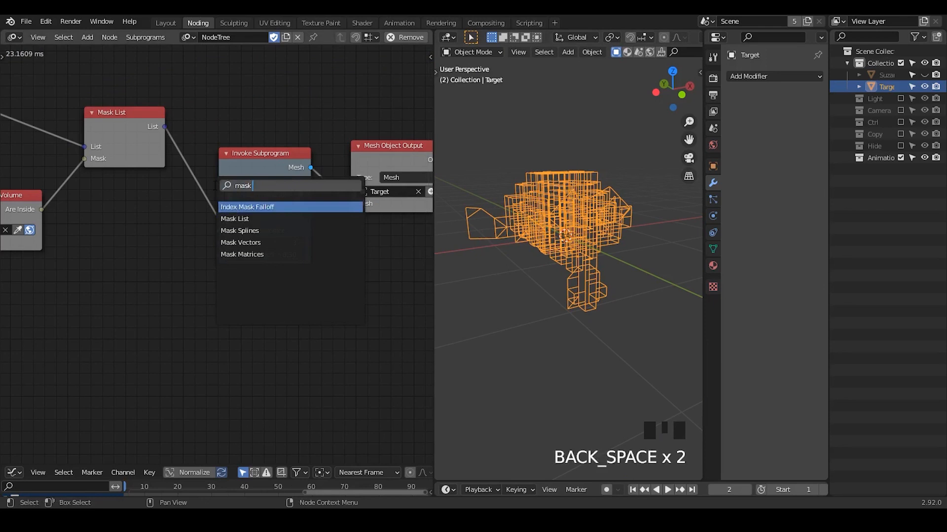
# Step: Insert a Mask Vectors subprogram between Mask List and Tree from Vectors, and try out its Falloff value
pyautogui.moveTo(115, 215); pyautogui.dragTo(182, 209, button='middle')
pyautogui.hotkey('ctrl', 'a')
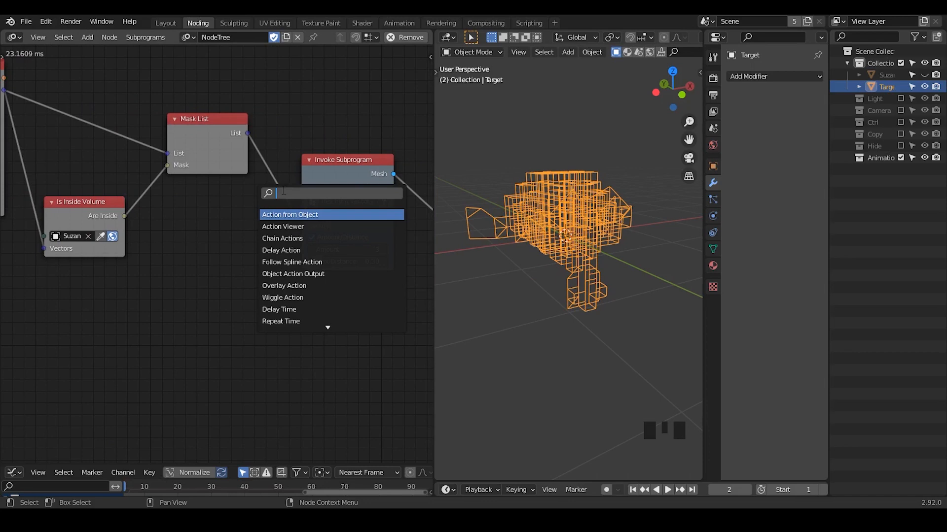
pyautogui.write('mask ve')
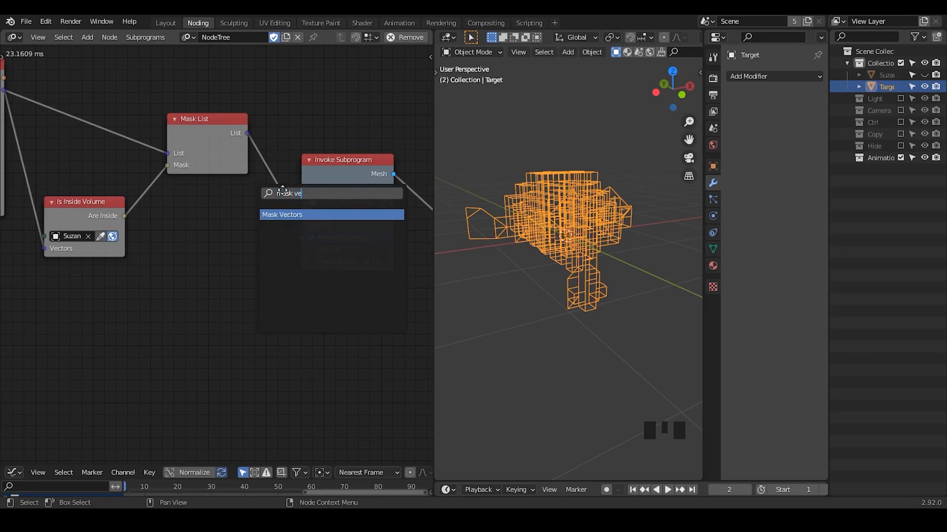
pyautogui.press('Return')
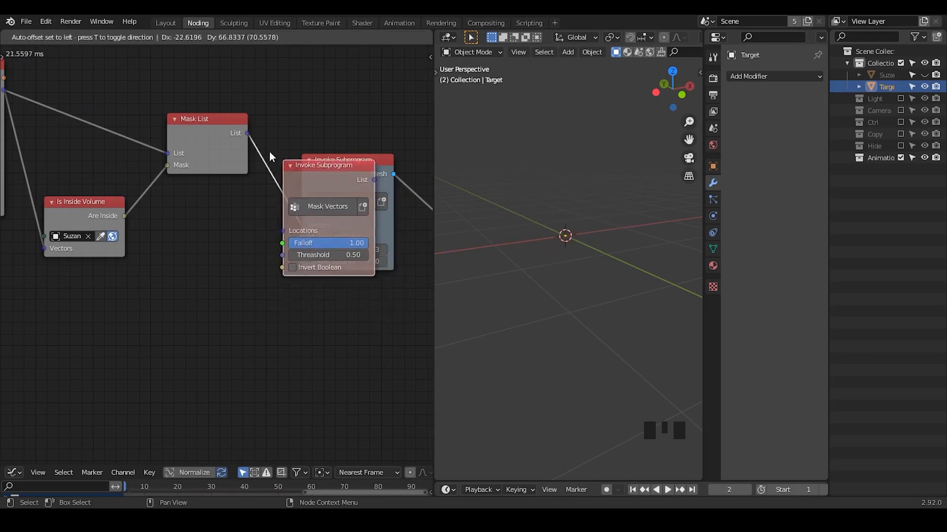
pyautogui.click(161, 195)
pyautogui.moveTo(168, 299); pyautogui.dragTo(287, 261, button='middle')
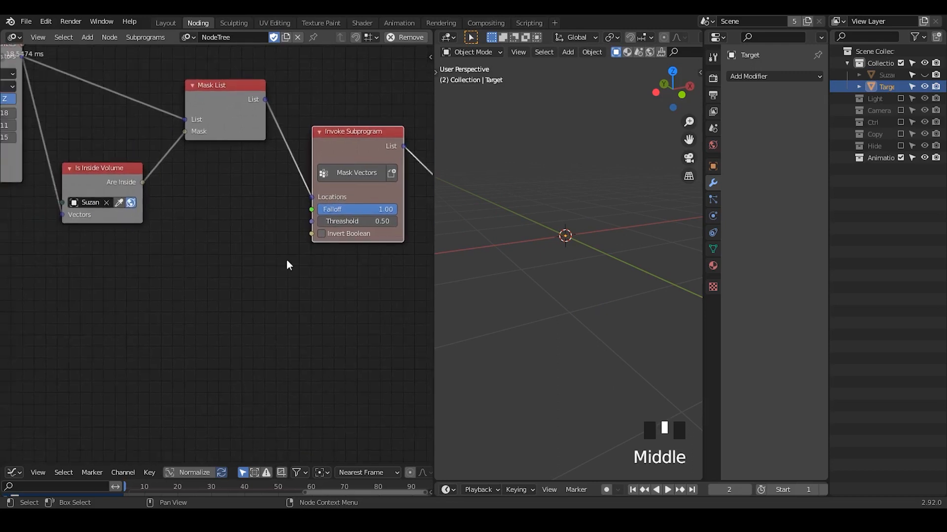
pyautogui.moveTo(388, 213); pyautogui.dragTo(320, 211)
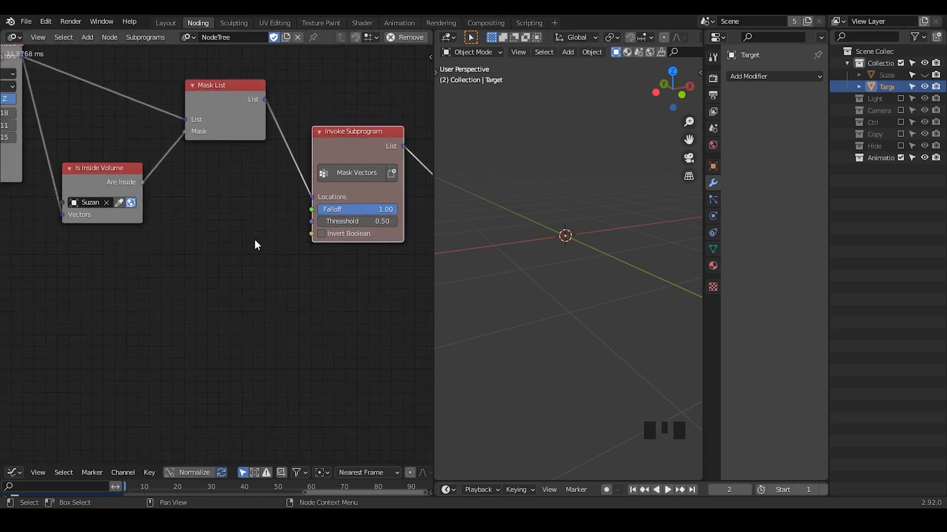
# Step: Add a Noise Falloff node below the Is Inside Volume node
pyautogui.hotkey('ctrl', 'a')
pyautogui.write('r')
pyautogui.press('BackSpace')
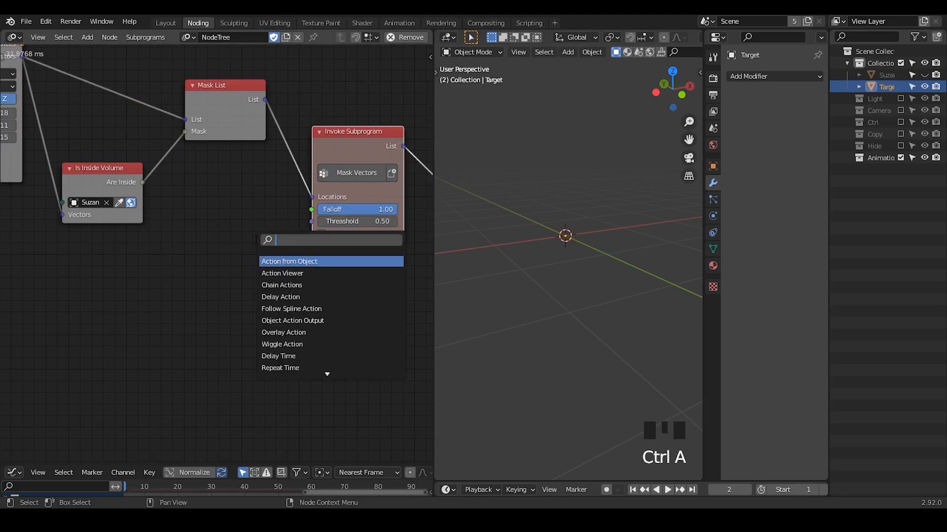
pyautogui.write('noise fal')
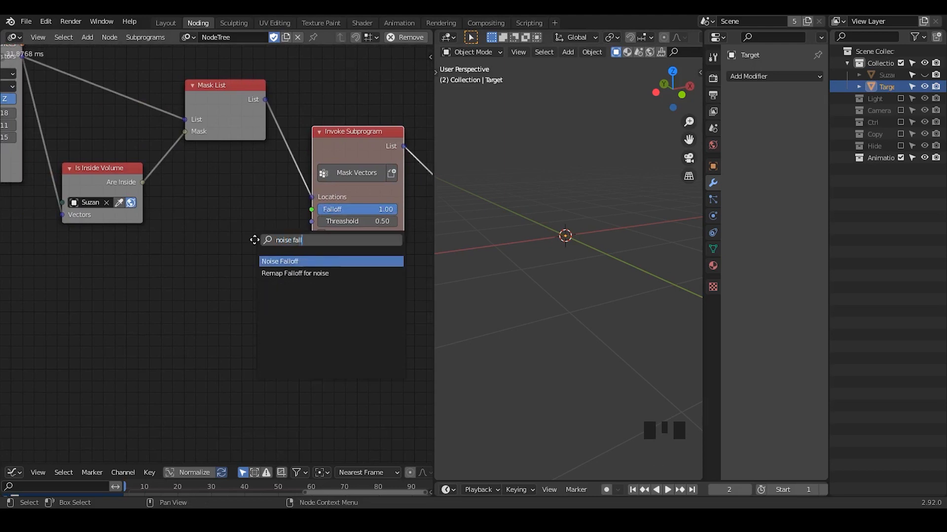
pyautogui.write('l')
pyautogui.press('Return')
pyautogui.moveTo(103, 272); pyautogui.dragTo(119, 255, button='middle')
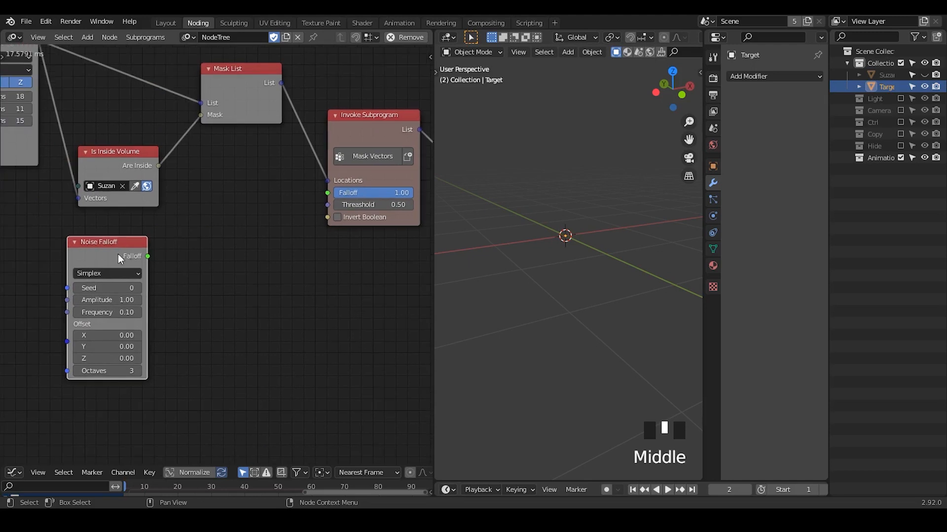
# Step: Add a Remap Falloff for noise subprogram and route the Noise Falloff through it into the Falloff input of Mask Vectors
pyautogui.hotkey('ctrl', 'a')
pyautogui.write('remap ra')
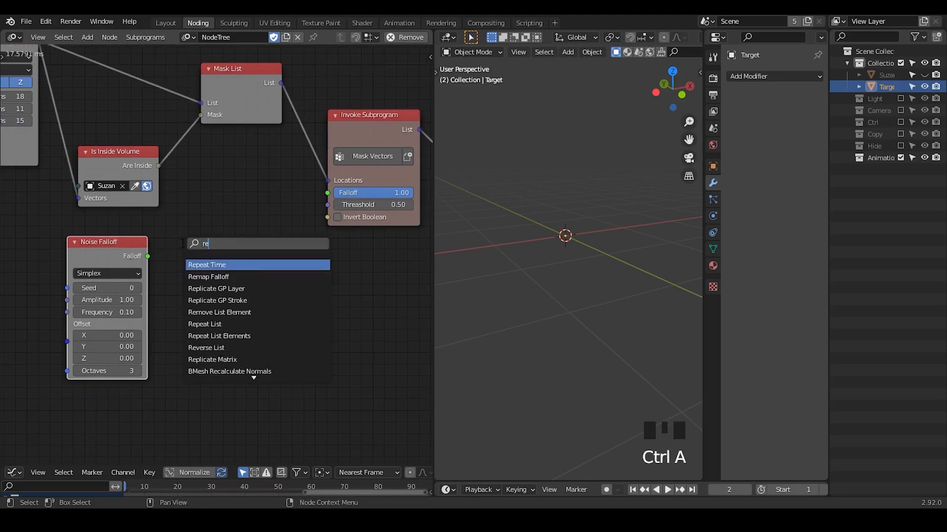
pyautogui.press('BackSpace')
pyautogui.press('BackSpace')
pyautogui.press('BackSpace')
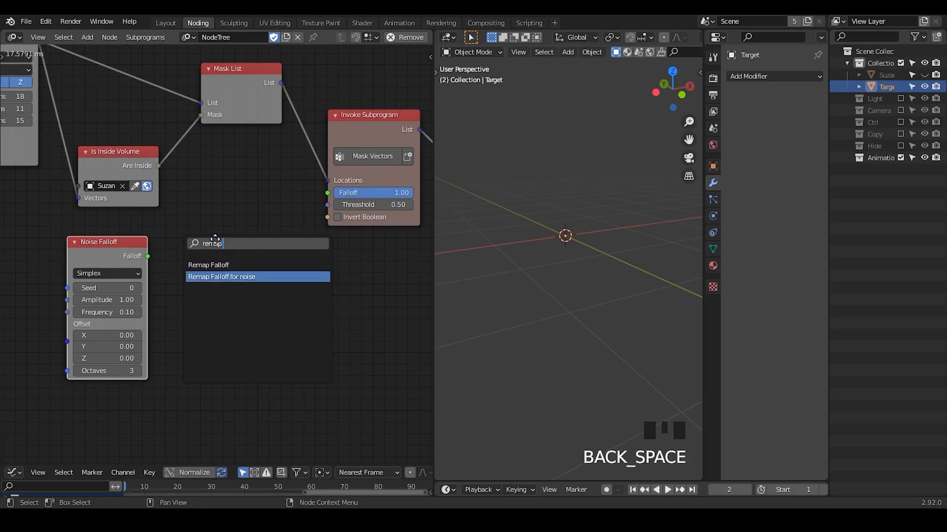
pyautogui.click(221, 277)
pyautogui.click(229, 232)
pyautogui.moveTo(148, 257); pyautogui.dragTo(207, 267)
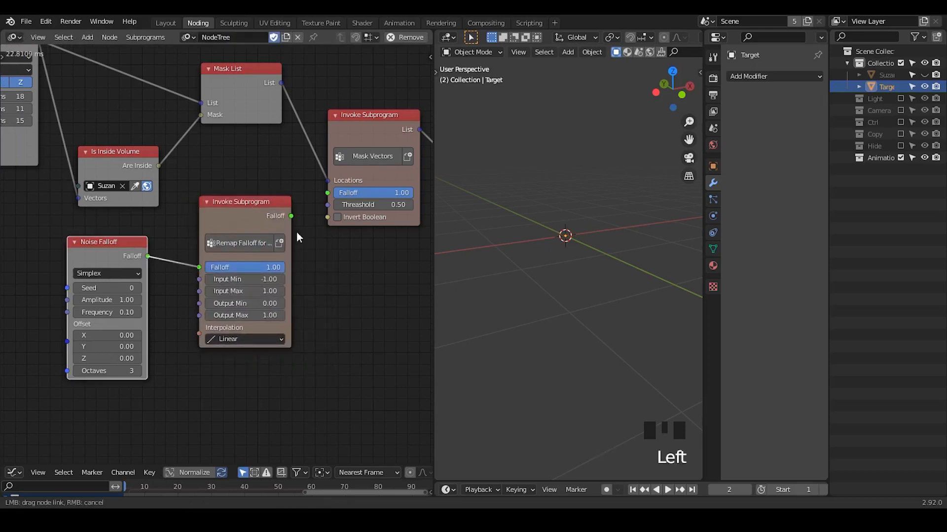
pyautogui.moveTo(291, 216); pyautogui.dragTo(329, 193)
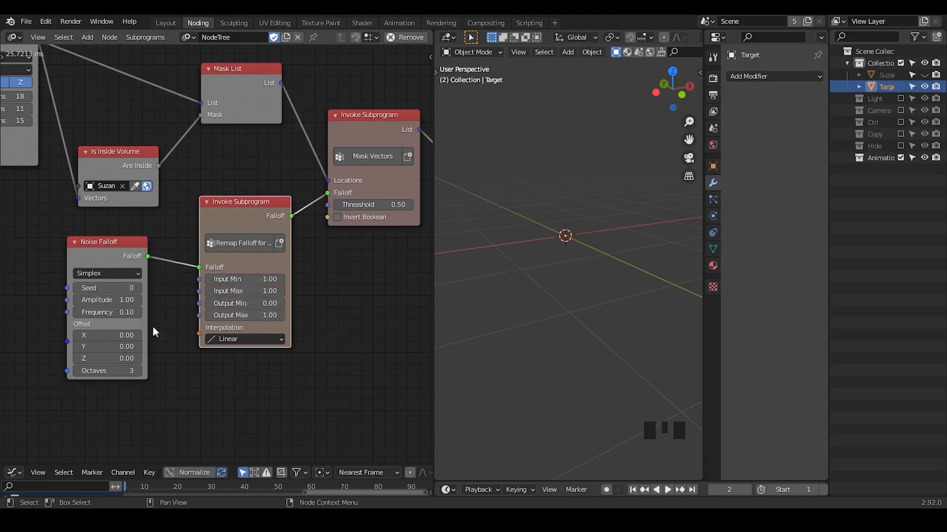
# Step: Check the noise-masked Target mesh by entering and leaving Edit Mode
pyautogui.moveTo(152, 332); pyautogui.dragTo(160, 310, button='middle')
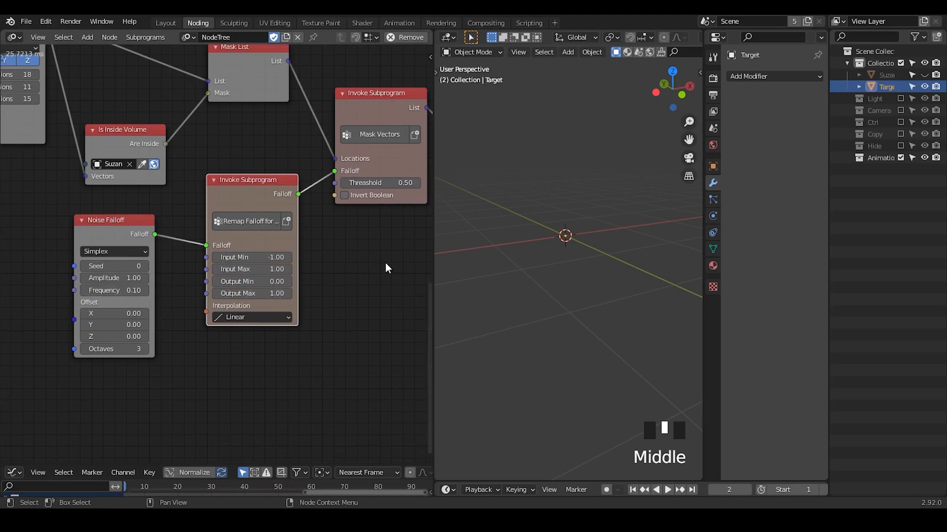
pyautogui.moveTo(387, 268); pyautogui.dragTo(190, 293, button='middle')
pyautogui.press('Tab')
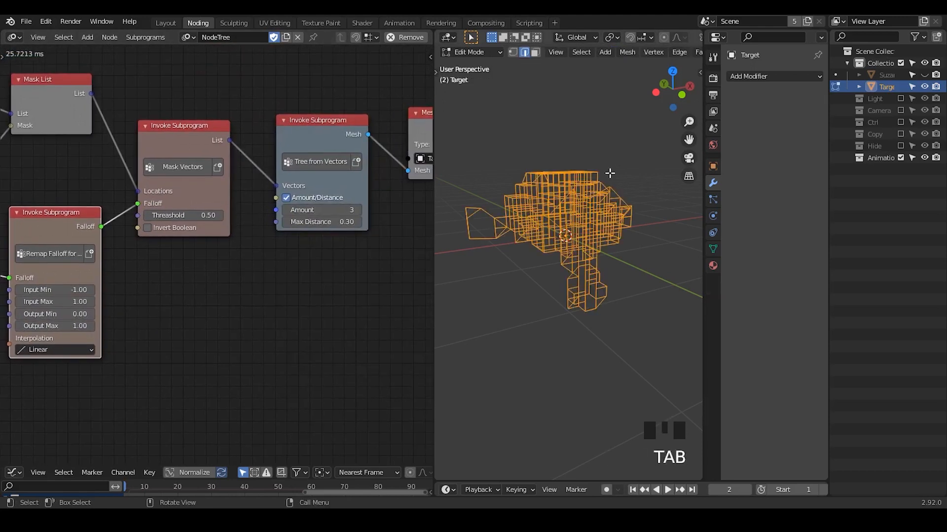
pyautogui.press('Tab')
# Step: Move the Mesh Object Output node away from Tree from Vectors to make room between them
pyautogui.moveTo(336, 247); pyautogui.dragTo(148, 316, button='middle')
pyautogui.moveTo(258, 191); pyautogui.dragTo(356, 157)
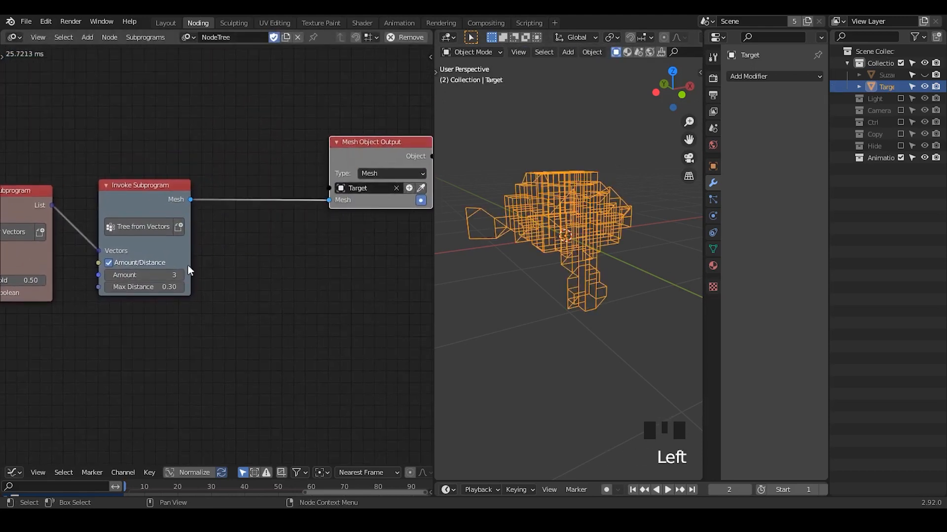
pyautogui.moveTo(107, 302); pyautogui.dragTo(323, 217, button='middle')
pyautogui.moveTo(281, 260); pyautogui.dragTo(77, 308, button='middle')
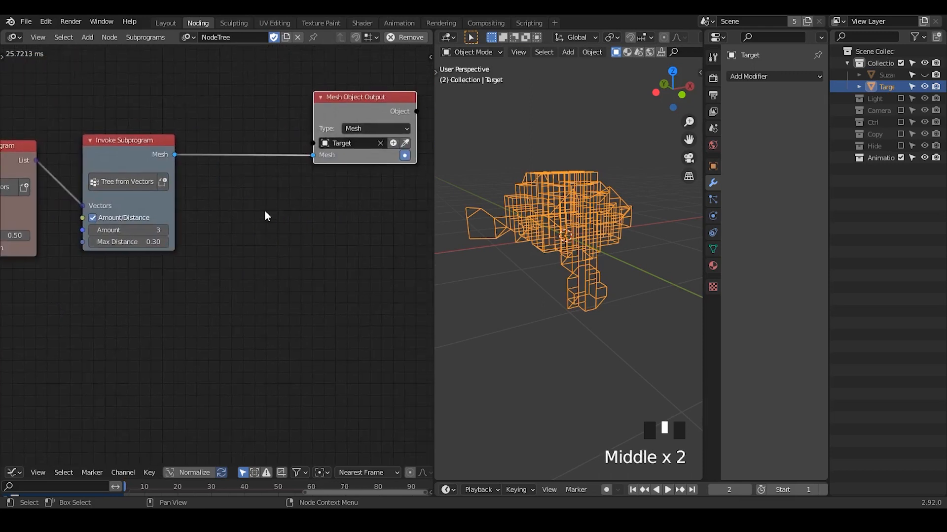
# Step: Insert a Find Shortest Path node on the link between Tree from Vectors and Mesh Object Output
pyautogui.hotkey('ctrl', 'a')
pyautogui.write('find sh')
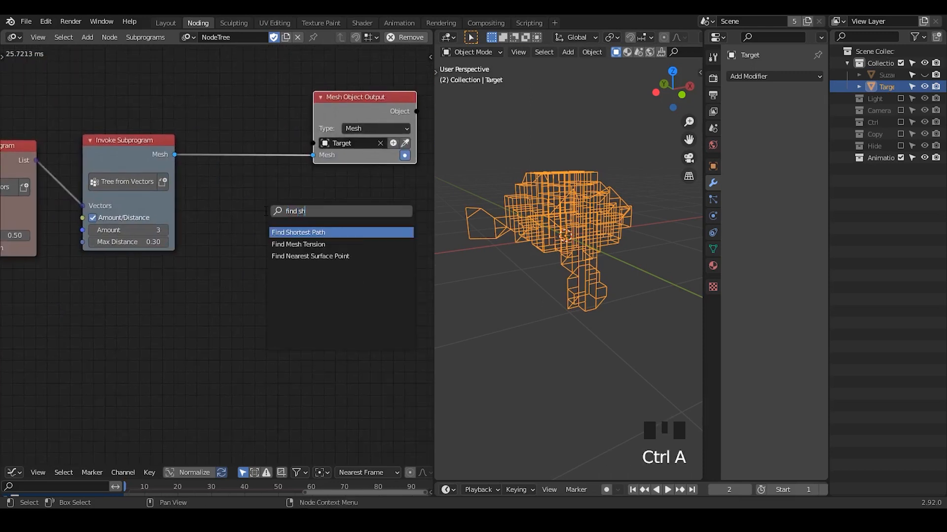
pyautogui.press('Return')
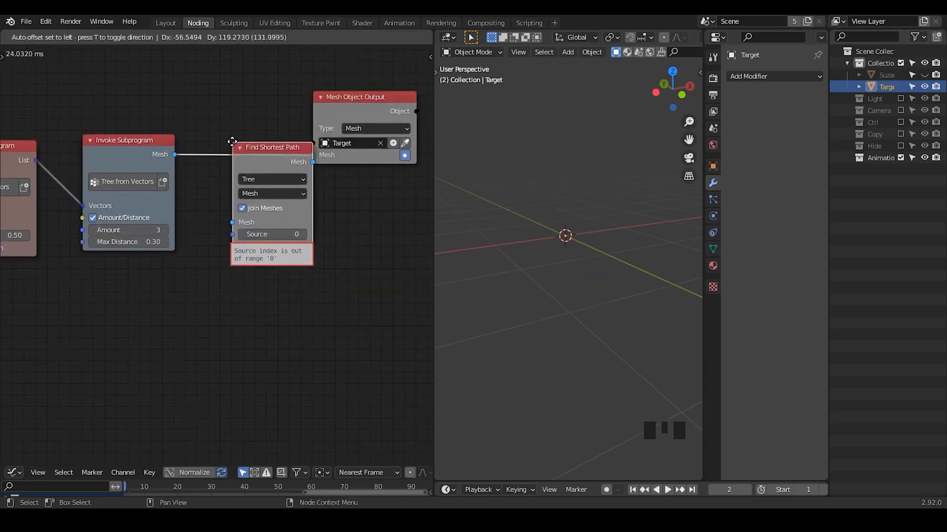
pyautogui.click(234, 143)
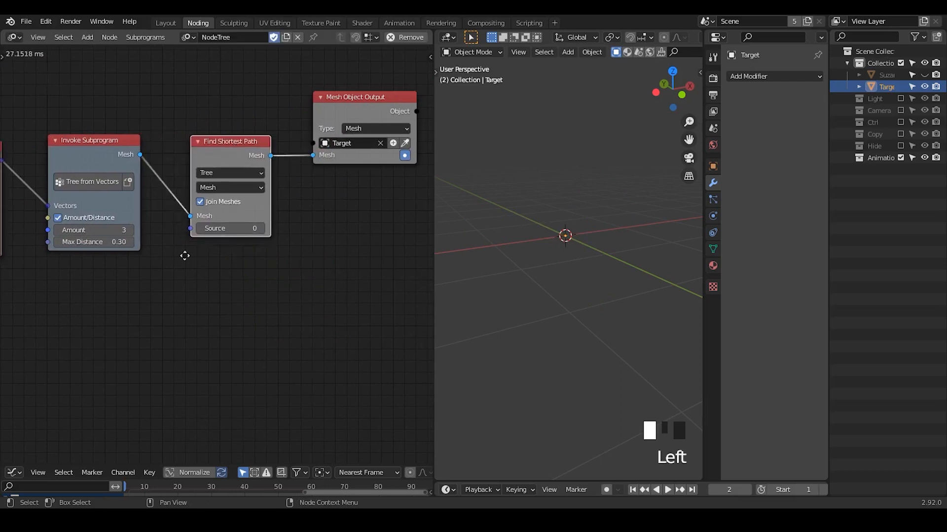
pyautogui.moveTo(220, 256); pyautogui.dragTo(180, 246, button='middle')
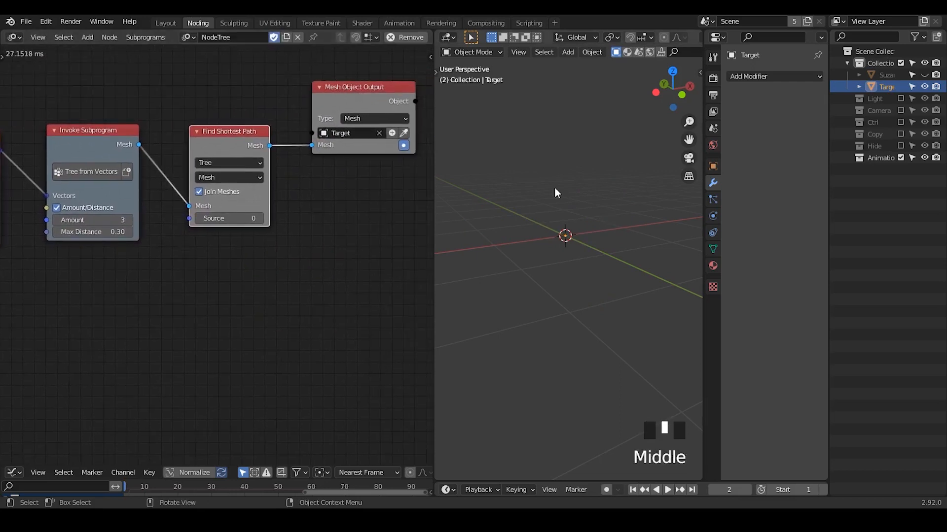
# Step: Move Mesh Object Output aside and set Find Shortest Path to Tree mode with Spline as path type
pyautogui.click(355, 100)
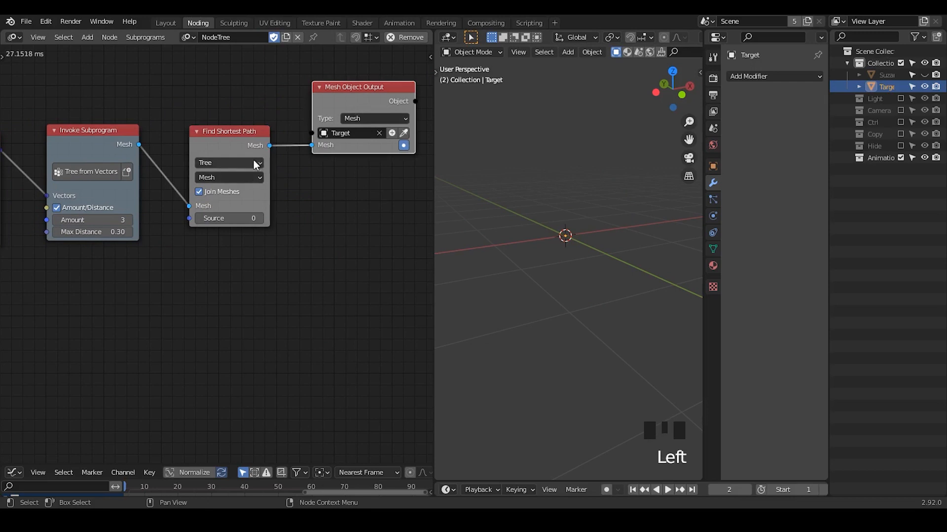
pyautogui.click(254, 162)
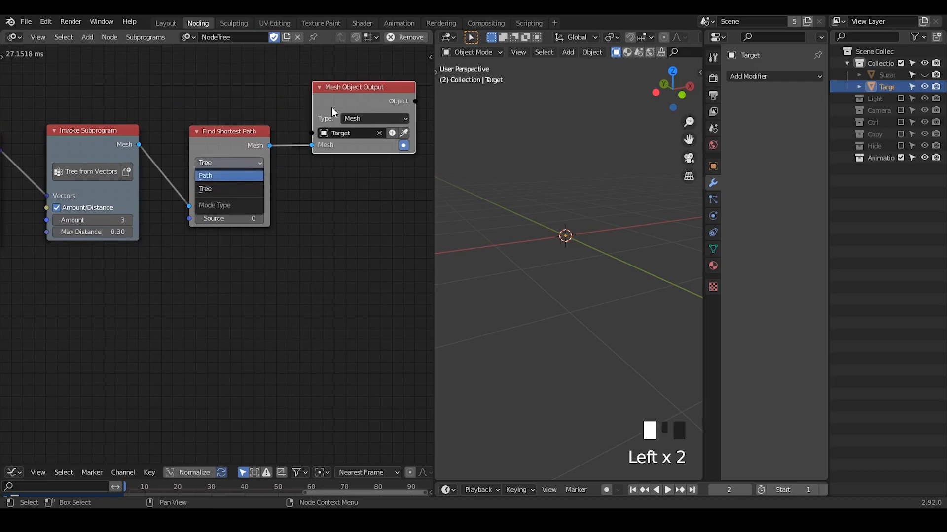
pyautogui.moveTo(336, 99); pyautogui.dragTo(376, 75)
pyautogui.click(241, 167)
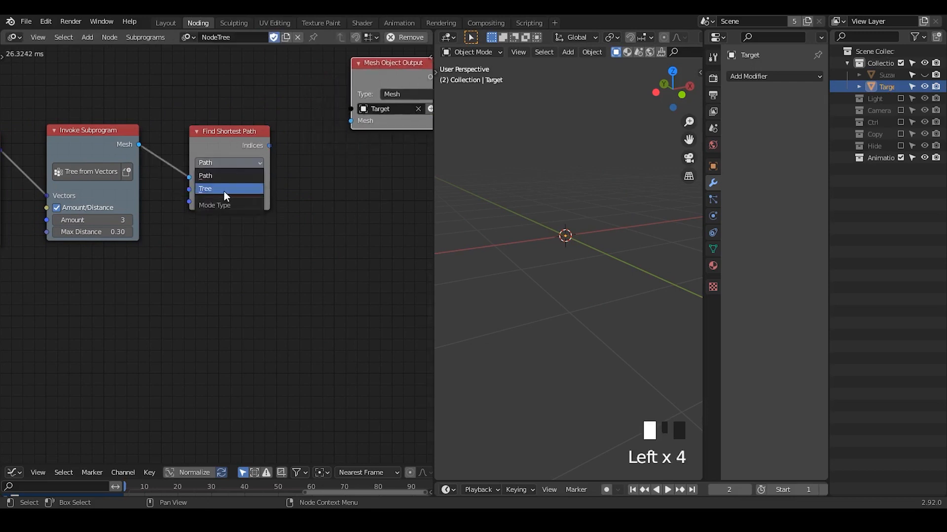
pyautogui.click(240, 187)
pyautogui.click(227, 177)
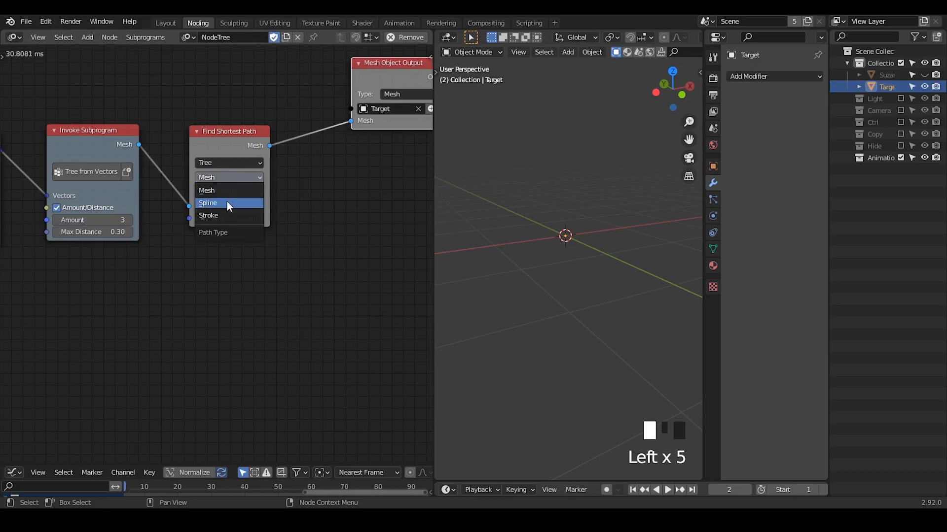
# Step: Add a Curve Object Output node below Mesh Object Output and connect the Splines output of Find Shortest Path to it
pyautogui.moveTo(333, 202); pyautogui.dragTo(264, 225, button='middle')
pyautogui.hotkey('ctrl', 'a')
pyautogui.write('cur')
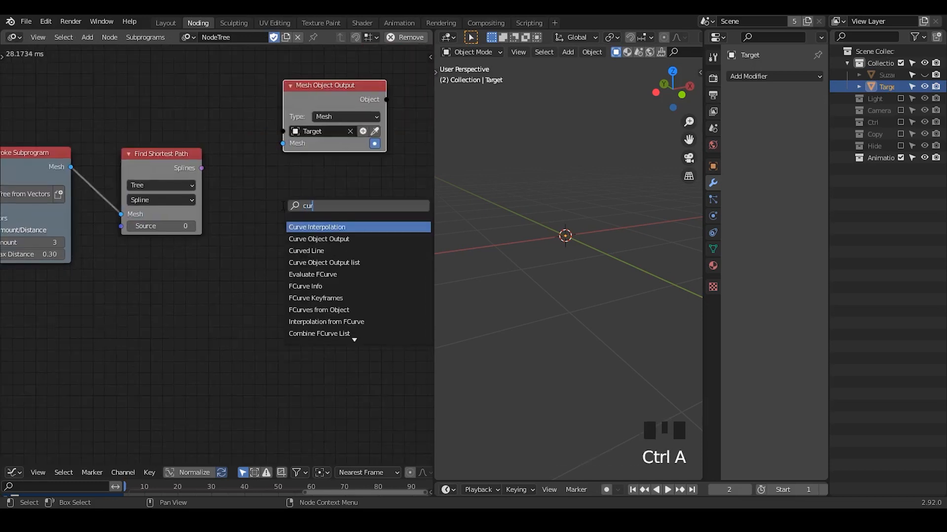
pyautogui.write('ve object out')
pyautogui.press('Return')
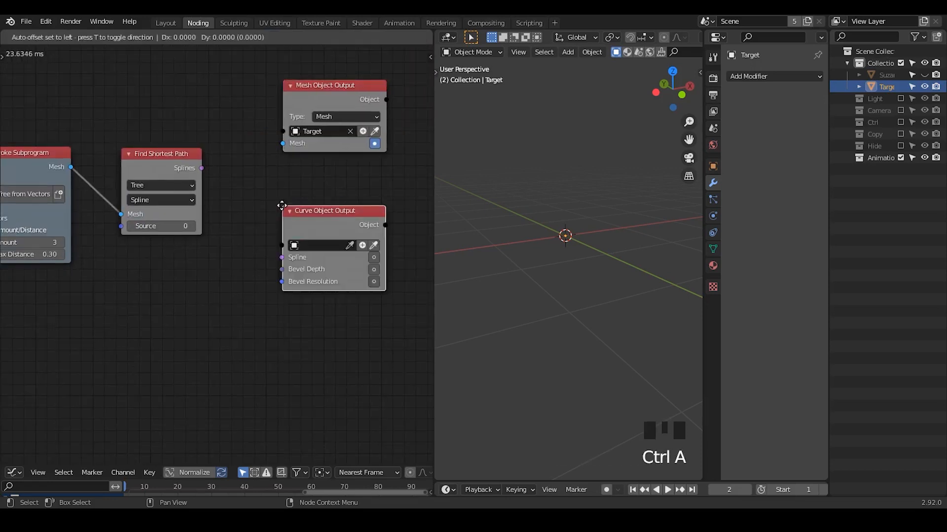
pyautogui.click(275, 173)
pyautogui.moveTo(202, 168); pyautogui.dragTo(258, 223)
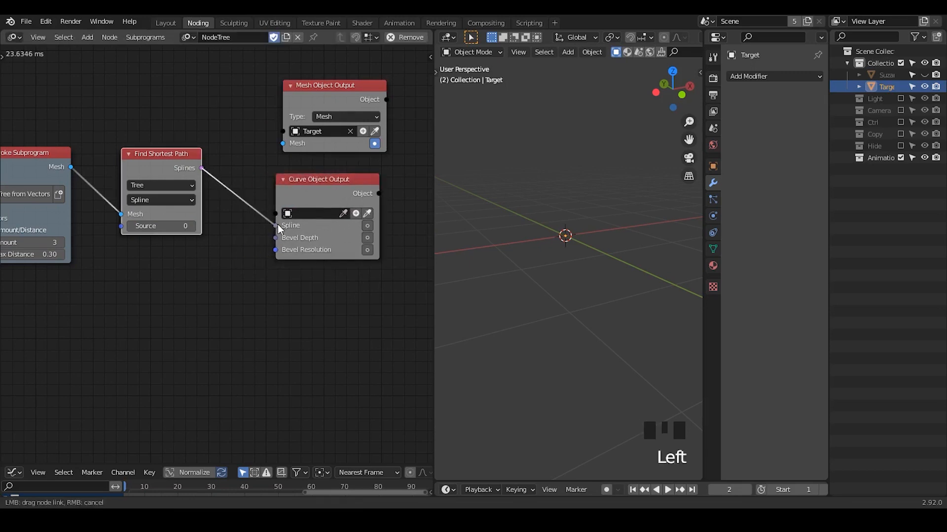
# Step: Enable the Splines and Bevel Depth inputs of Curve Object Output, create its target curve object and use a bevel depth of 0.21
pyautogui.moveTo(361, 224)
pyautogui.mouseDown()
pyautogui.moveTo(345, 238)
pyautogui.moveTo(367, 238)
pyautogui.moveTo(353, 238)
pyautogui.mouseUp()
pyautogui.click(356, 213)
pyautogui.moveTo(656, 313)
pyautogui.mouseDown(button='middle')
pyautogui.moveTo(634, 289)
pyautogui.moveTo(656, 306)
pyautogui.mouseUp(button='middle')
pyautogui.scroll(1, 195, 228)
pyautogui.scroll(-1, 194, 228)
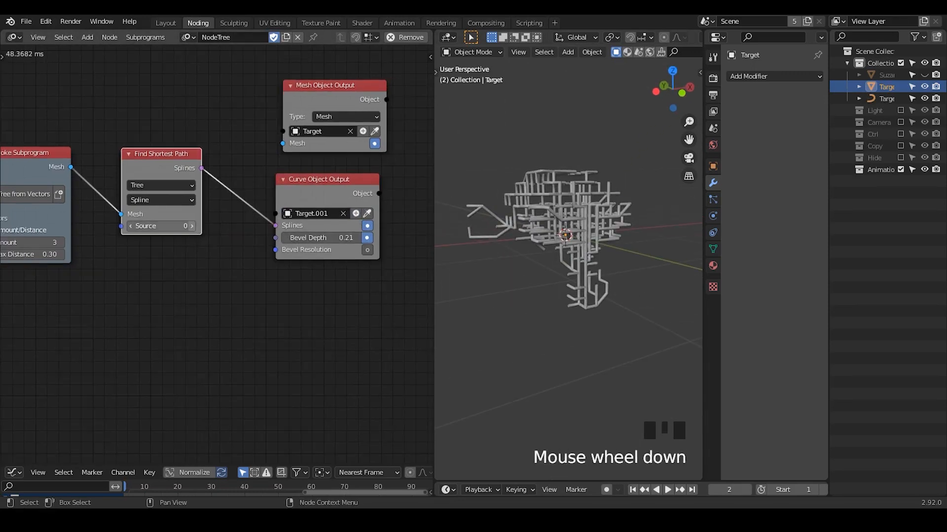
# Step: Raise the Source index of Find Shortest Path several steps to change the tree's starting point
pyautogui.click(192, 227)
pyautogui.click(191, 227)
pyautogui.click(192, 227)
pyautogui.scroll(-1, 191, 227)
pyautogui.click(191, 227)
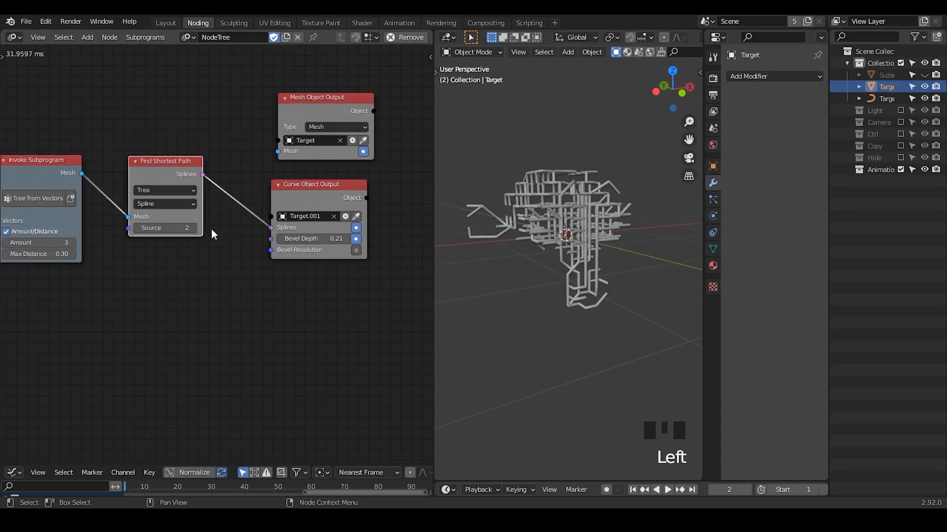
pyautogui.click(193, 228)
pyautogui.click(193, 228)
pyautogui.click(194, 228)
pyautogui.moveTo(518, 222); pyautogui.dragTo(578, 268, button='middle')
# Step: Move the Object Attribute Input and Convert nodes apart at the start of the node tree, ahead of Separate Vector
pyautogui.moveTo(2, 268); pyautogui.dragTo(300, 245, button='middle')
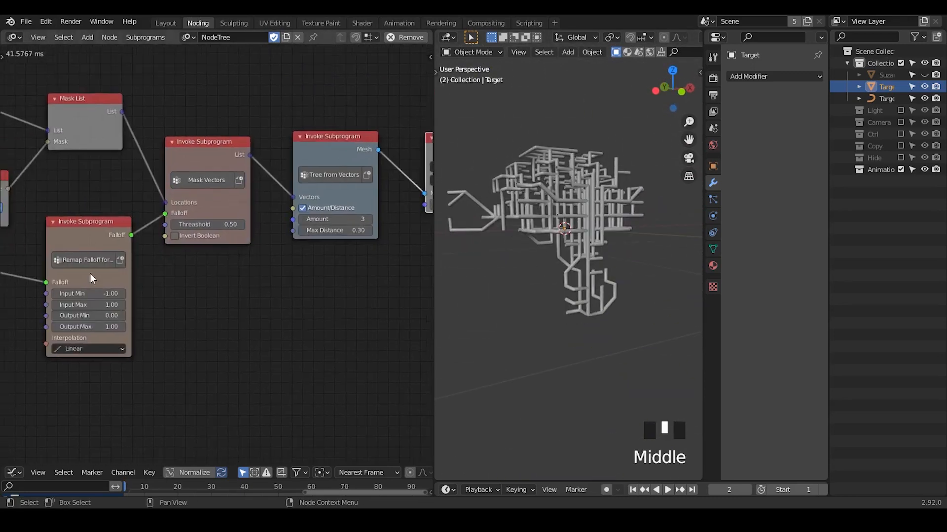
pyautogui.moveTo(34, 281); pyautogui.dragTo(325, 237, button='middle')
pyautogui.moveTo(42, 250); pyautogui.dragTo(247, 306, button='middle')
pyautogui.moveTo(245, 273); pyautogui.dragTo(217, 298, button='middle')
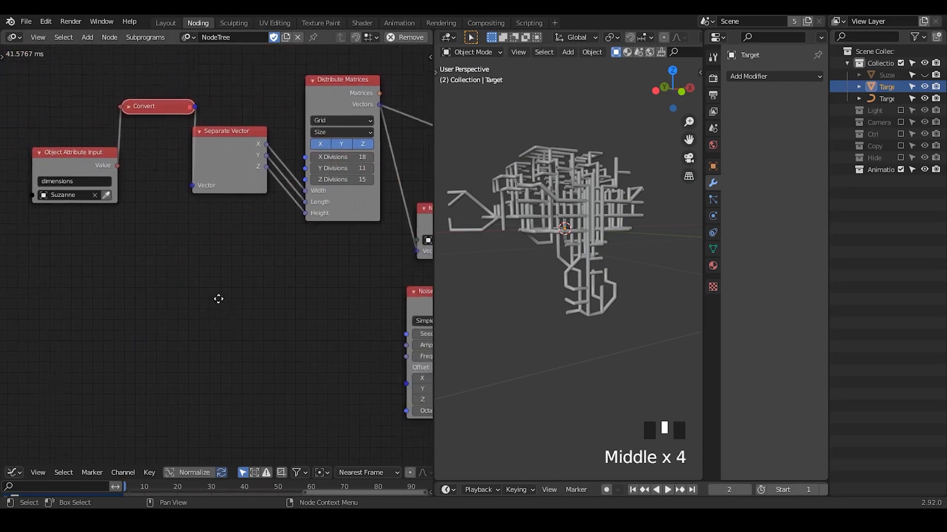
pyautogui.moveTo(70, 158); pyautogui.dragTo(25, 155)
pyautogui.moveTo(138, 108); pyautogui.dragTo(118, 128)
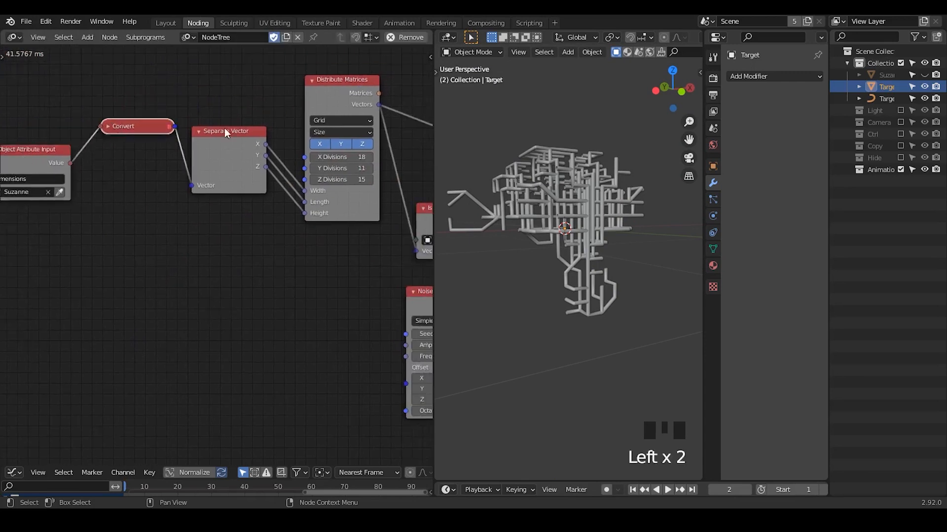
# Step: Add a Random Transform subprogram node below Distribute Matrices
pyautogui.moveTo(323, 208); pyautogui.dragTo(248, 208, button='middle')
pyautogui.hotkey('ctrl', 'a')
pyautogui.write('t')
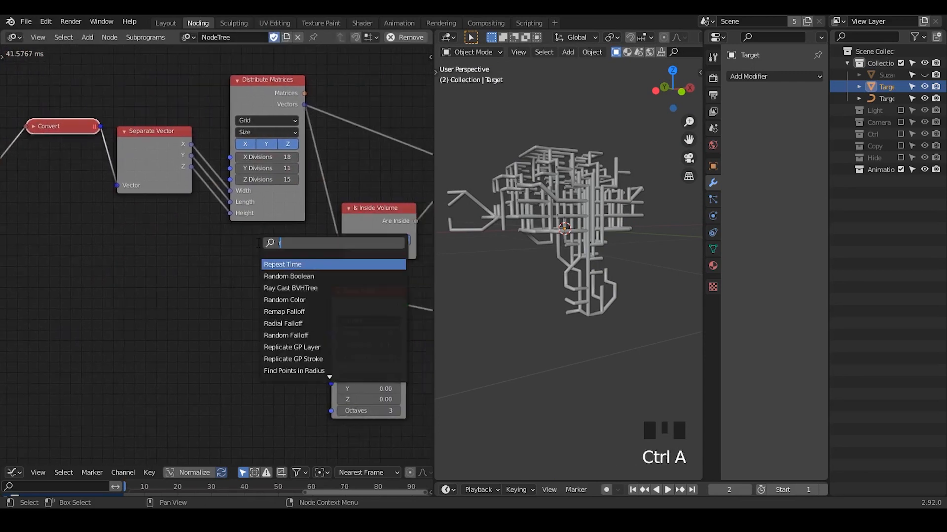
pyautogui.write('r')
pyautogui.press('BackSpace')
pyautogui.press('BackSpace')
pyautogui.write('random transf')
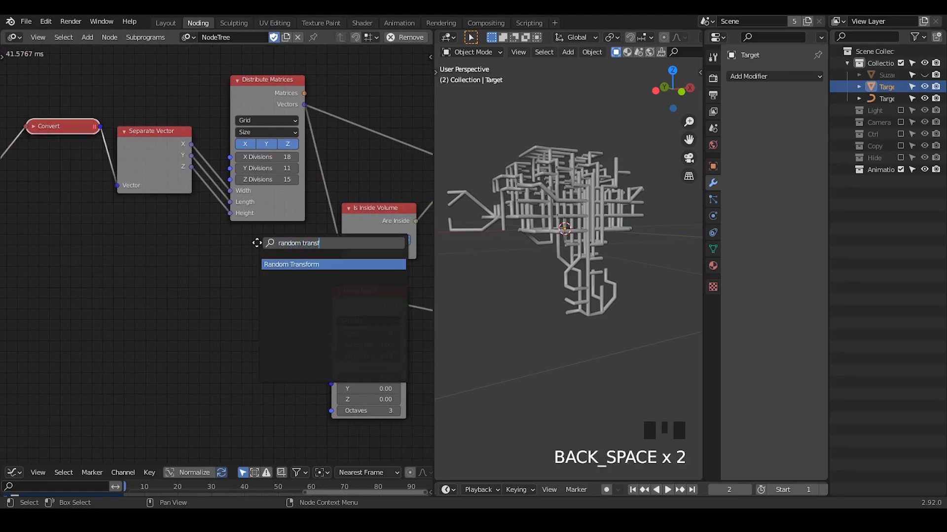
pyautogui.press('Return')
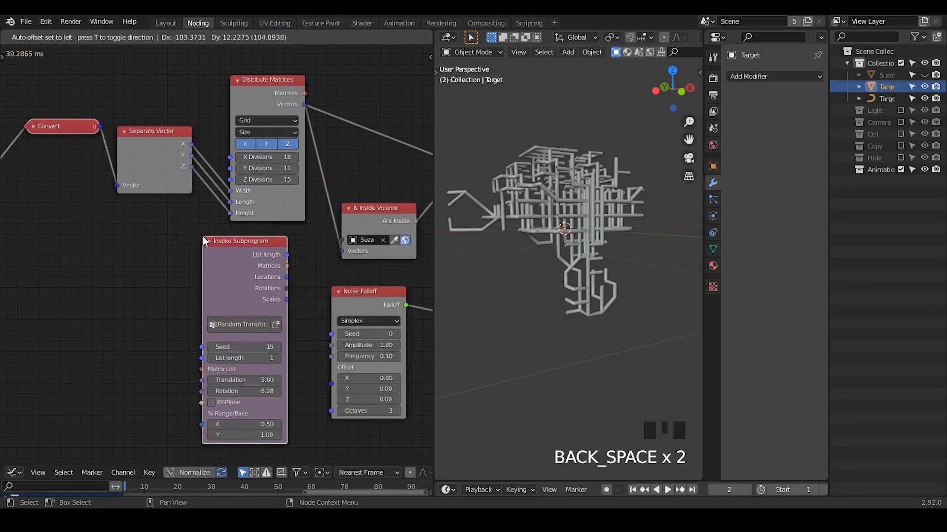
pyautogui.click(225, 251)
pyautogui.moveTo(225, 250); pyautogui.dragTo(253, 253, button='middle')
pyautogui.scroll(1, 286, 94)
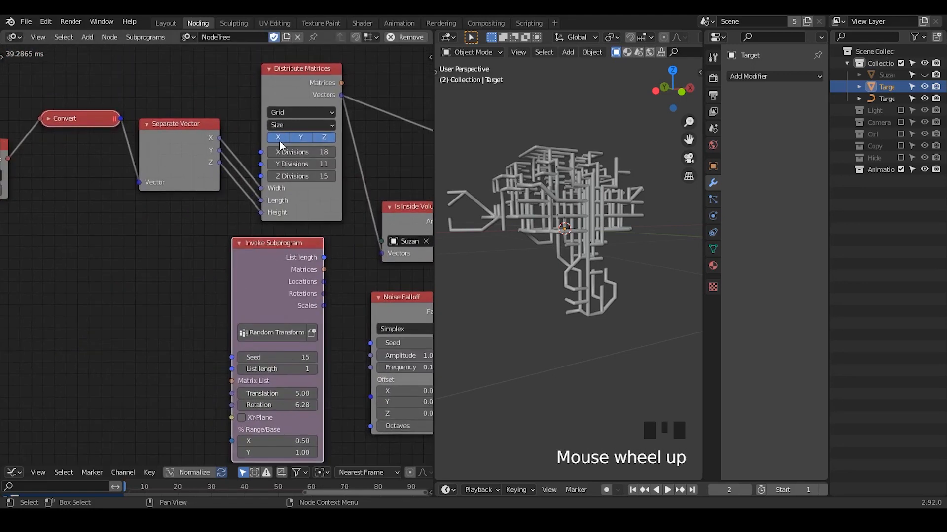
# Step: Move Distribute Matrices and the nodes feeding it away from Is Inside Volume to make room
pyautogui.keyDown('ctrl'); pyautogui.moveTo(279, 141); pyautogui.dragTo(264, 97, button='middle'); pyautogui.keyUp('ctrl')
pyautogui.moveTo(282, 92)
pyautogui.mouseDown()
pyautogui.moveTo(90, 211)
pyautogui.moveTo(43, 218)
pyautogui.mouseUp()
pyautogui.press('g')
pyautogui.click(172, 178)
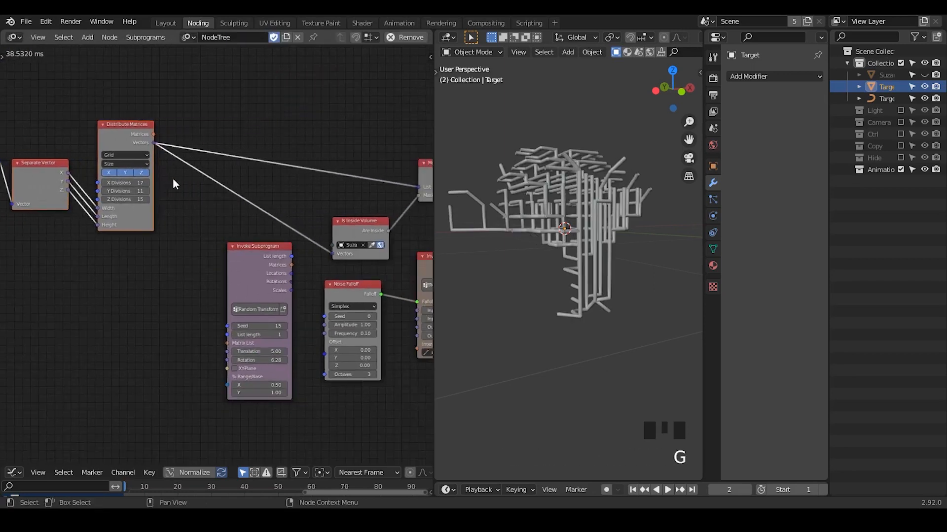
# Step: Add a reroute point on the two Vectors links from Distribute Matrices and move it closer to Is Inside Volume
pyautogui.click(236, 130)
pyautogui.keyDown('shift'); pyautogui.moveTo(221, 194); pyautogui.dragTo(218, 187, button='right'); pyautogui.keyUp('shift')
pyautogui.press('g')
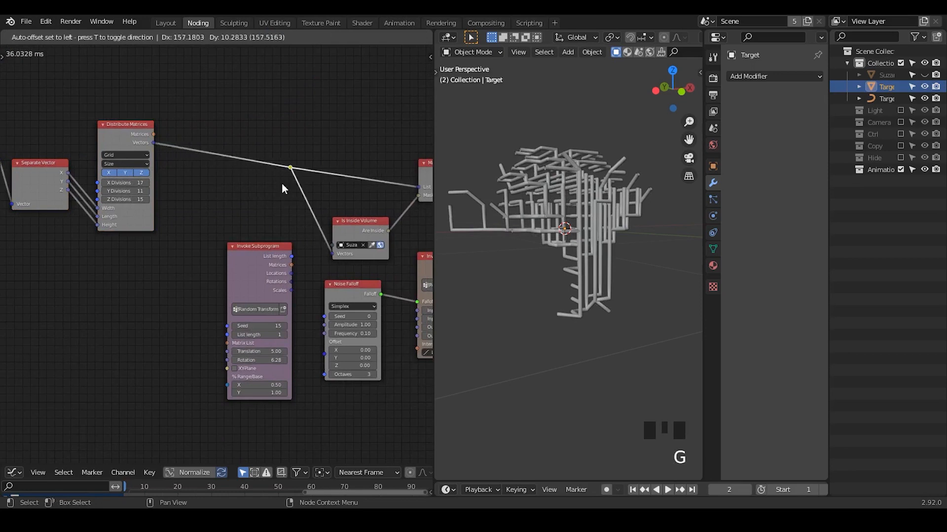
pyautogui.click(286, 175)
# Step: Place Random Transform beside Distribute Matrices and connect the Matrices output to its Matrix List input
pyautogui.moveTo(265, 247); pyautogui.dragTo(234, 173)
pyautogui.keyDown('ctrl'); pyautogui.moveTo(257, 259); pyautogui.dragTo(311, 237, button='middle'); pyautogui.keyUp('ctrl')
pyautogui.moveTo(159, 101); pyautogui.dragTo(218, 281)
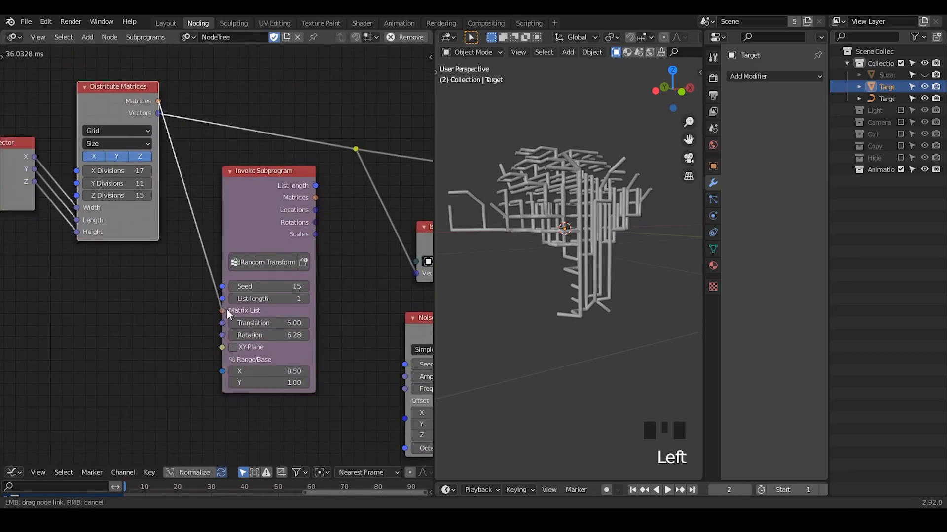
pyautogui.moveTo(364, 244); pyautogui.dragTo(329, 251, button='middle')
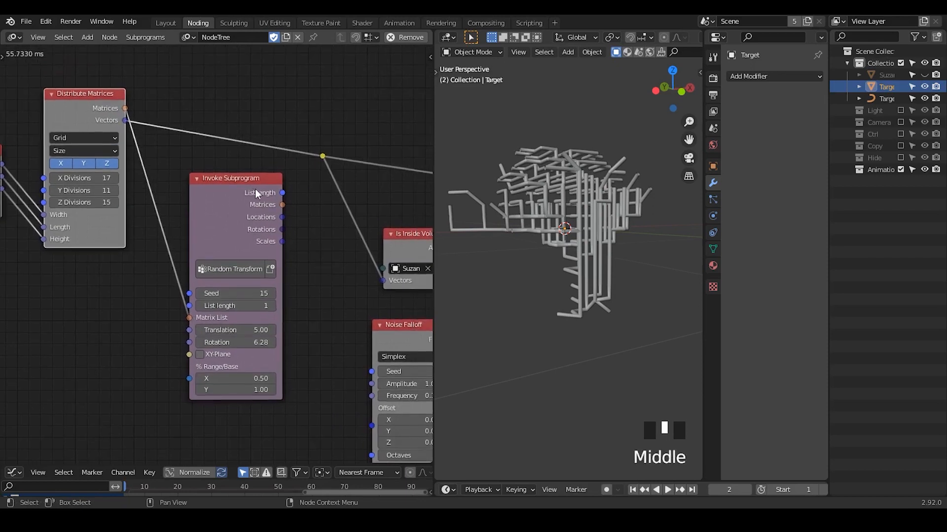
pyautogui.moveTo(226, 186); pyautogui.dragTo(190, 173)
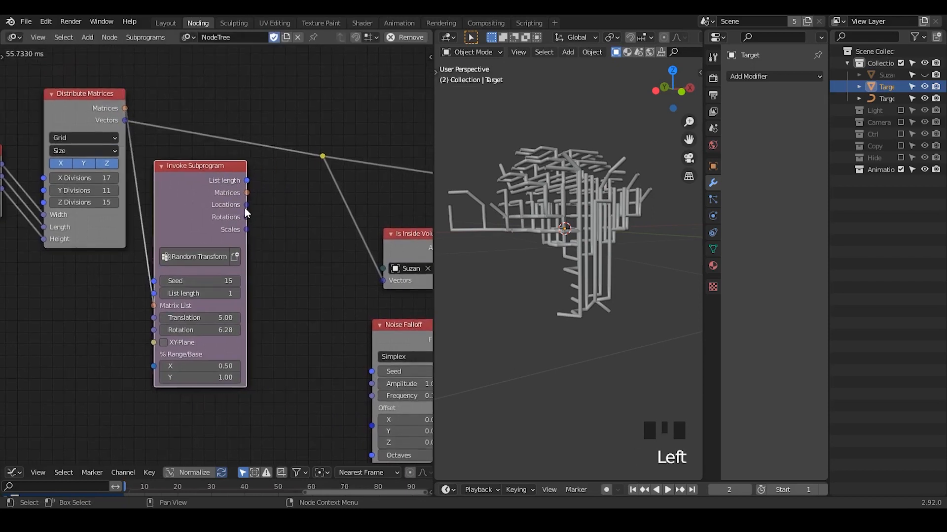
# Step: Delete the Random Transform subprogram node
pyautogui.click(244, 208)
pyautogui.click(222, 176)
pyautogui.press('x')
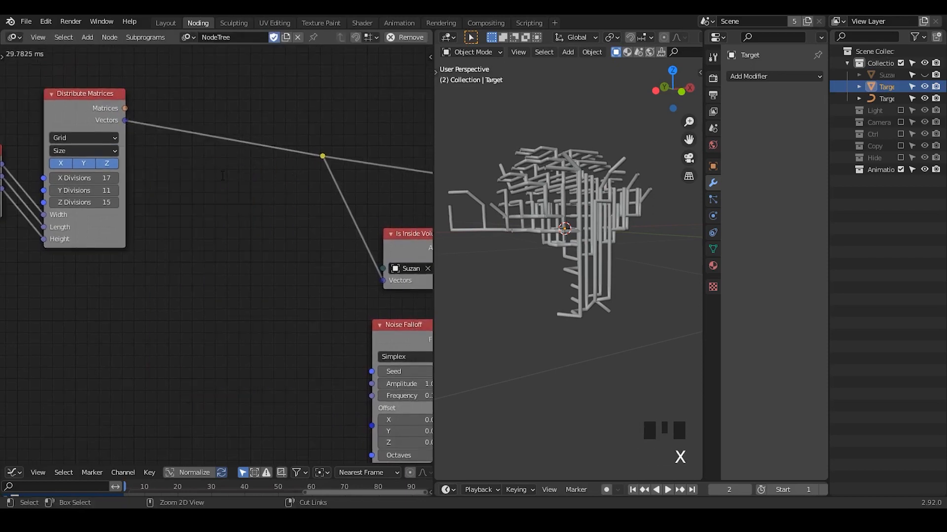
# Step: Add a Vector Wiggle node near Distribute Matrices and switch it to output a list of vectors
pyautogui.hotkey('ctrl', 'a')
pyautogui.write('vecto')
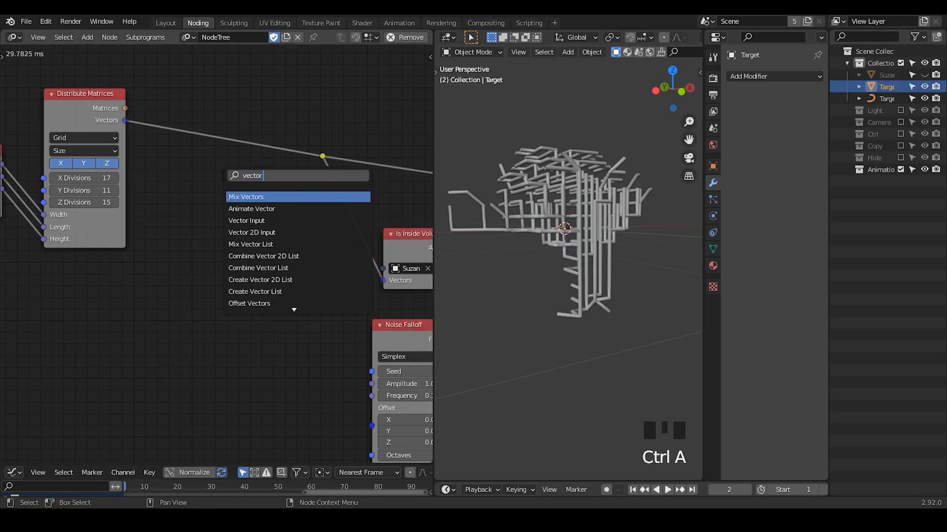
pyautogui.write('r wiggle')
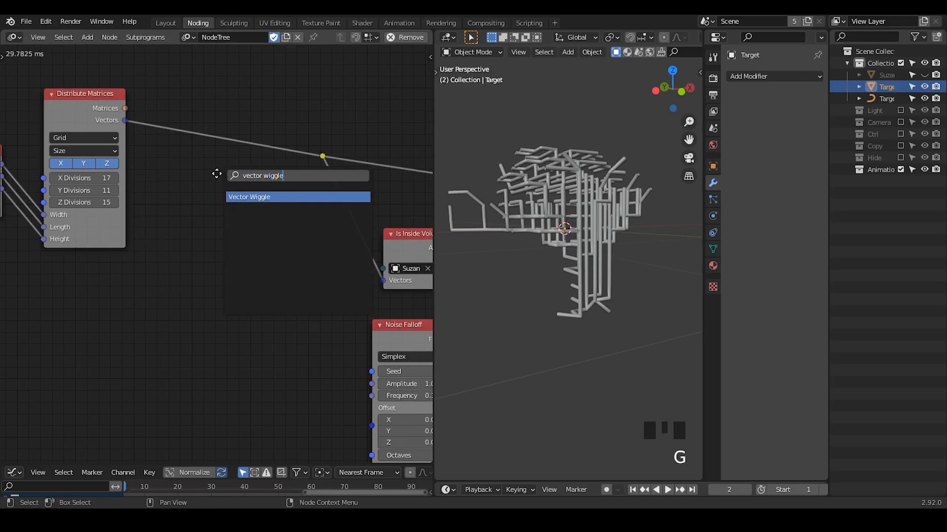
pyautogui.press('Return')
pyautogui.click(217, 173)
pyautogui.moveTo(123, 121); pyautogui.dragTo(179, 202)
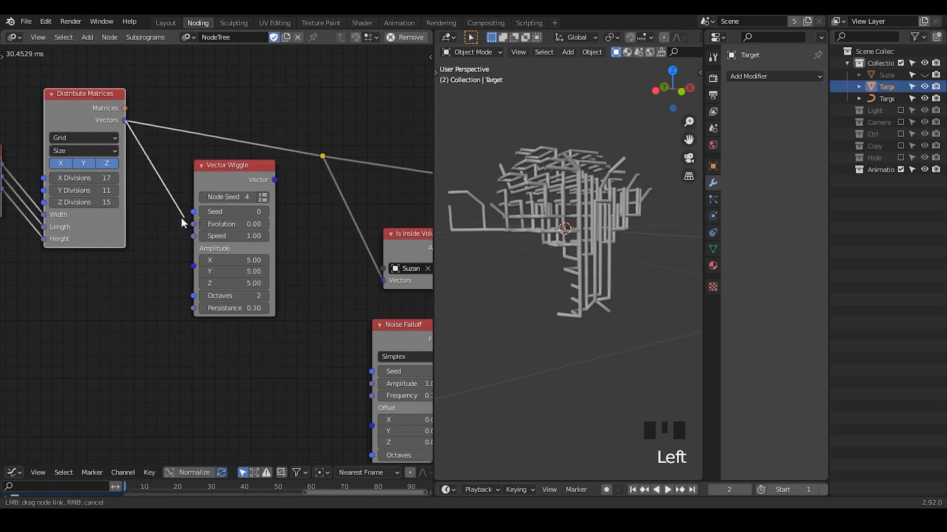
pyautogui.click(264, 198)
pyautogui.moveTo(238, 177); pyautogui.dragTo(202, 222)
# Step: Insert an Offset Vectors node on the link between the Vectors output of Distribute Matrices and the reroute point
pyautogui.hotkey('ctrl', 'a')
pyautogui.write('vec')
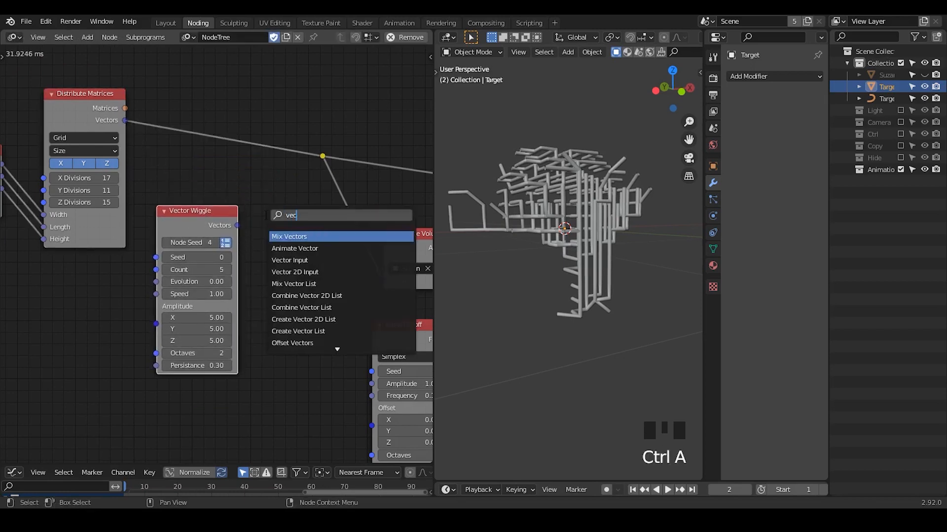
pyautogui.press('BackSpace')
pyautogui.press('BackSpace')
pyautogui.press('BackSpace')
pyautogui.write('offset ve')
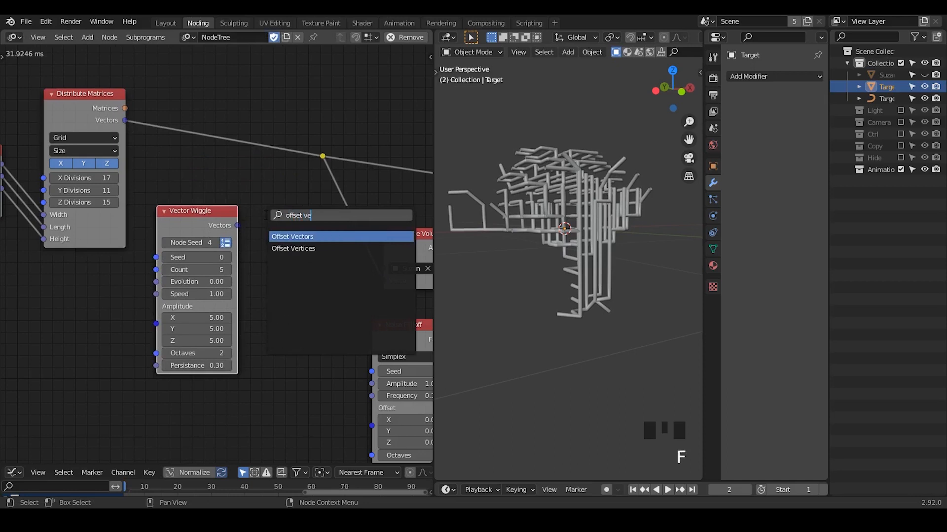
pyautogui.press('Return')
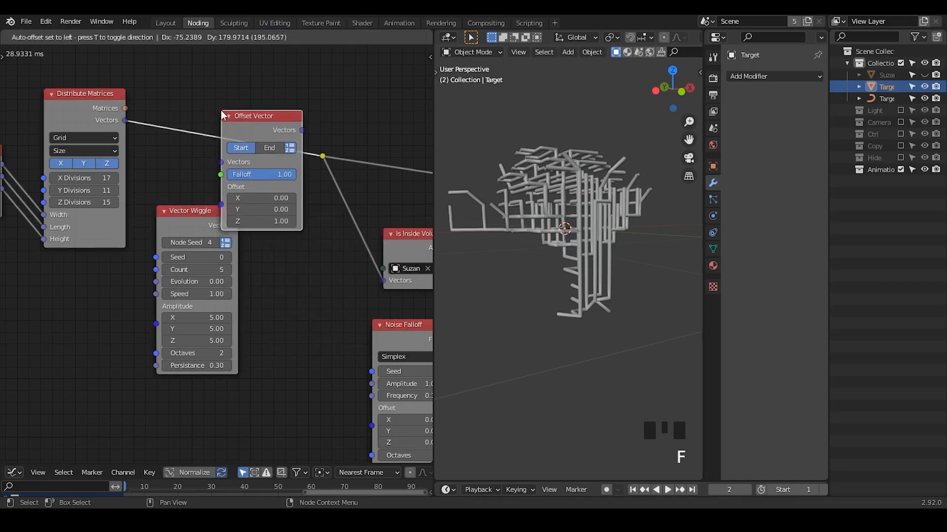
pyautogui.click(221, 111)
# Step: Connect Distribute Matrices' Vectors to Vector Wiggle's Count, and Vector Wiggle's Vectors to the Offset input of Offset Vector
pyautogui.moveTo(201, 220); pyautogui.dragTo(222, 259)
pyautogui.moveTo(181, 217); pyautogui.dragTo(246, 215, button='middle')
pyautogui.moveTo(188, 108); pyautogui.dragTo(217, 191)
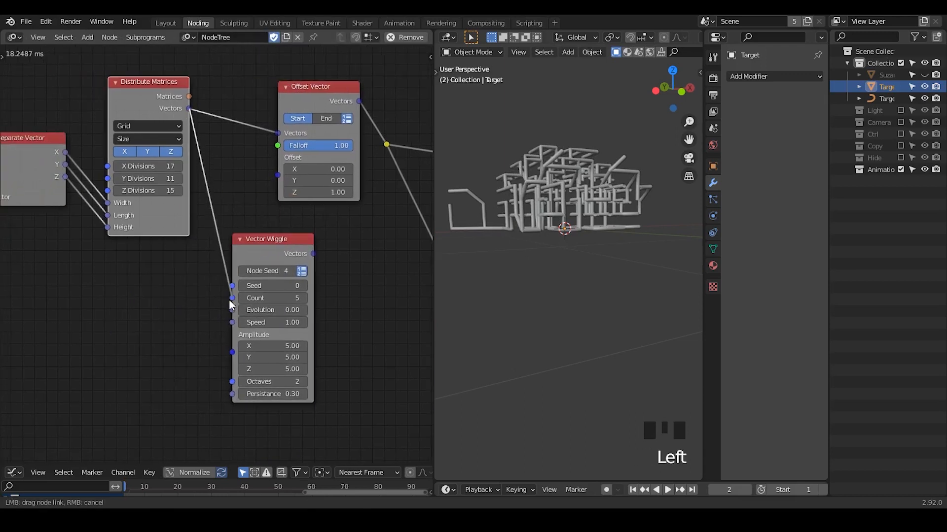
pyautogui.moveTo(229, 300); pyautogui.dragTo(230, 299)
pyautogui.moveTo(313, 253); pyautogui.dragTo(279, 177)
# Step: Set the Vector Wiggle's amplitude to 0.80 on all three axes and place a Vector from Value node beside it
pyautogui.moveTo(277, 347); pyautogui.dragTo(170, 347)
pyautogui.moveTo(166, 348); pyautogui.dragTo(195, 309, button='middle')
pyautogui.hotkey('ctrl', 'a')
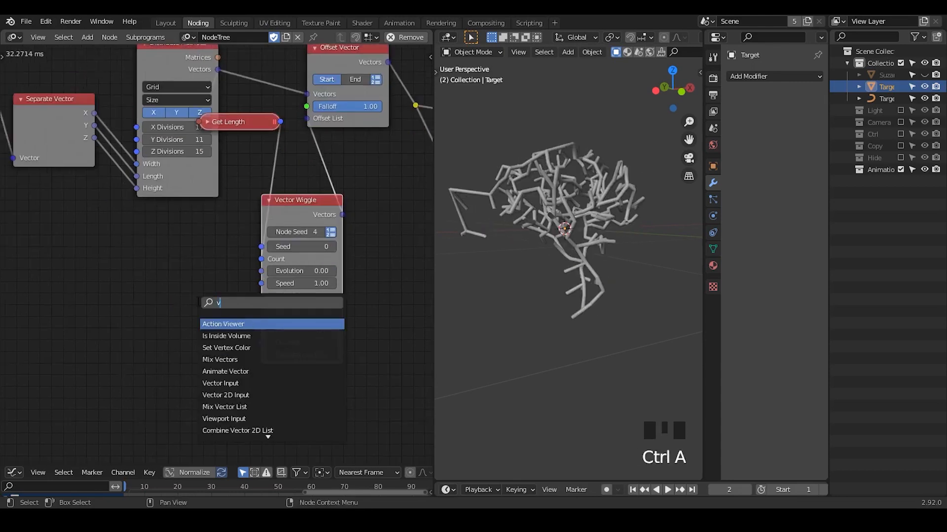
pyautogui.write('vector from')
pyautogui.press('Return')
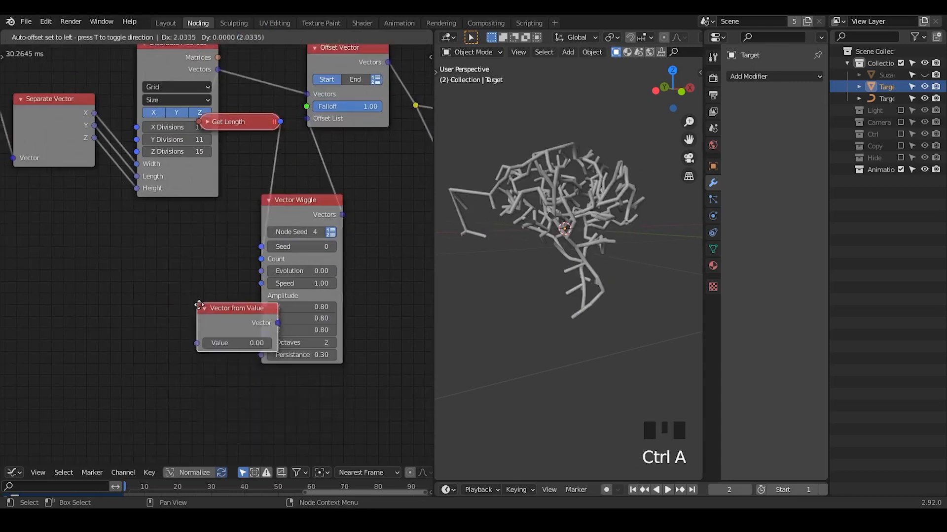
pyautogui.click(217, 339)
# Step: Set the Vector from Value node's value to 0.10 and connect its Vector output to the Vector Wiggle's Amplitude
pyautogui.click(196, 357)
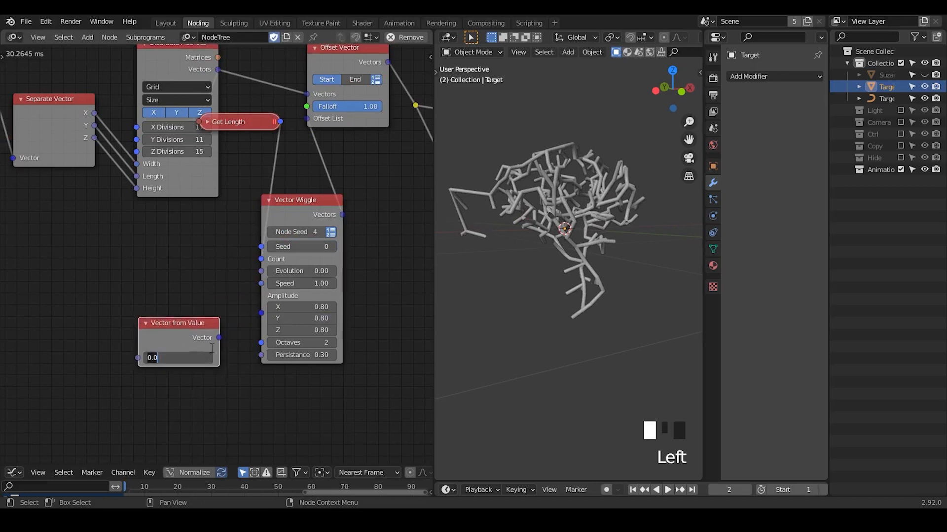
pyautogui.moveTo(219, 338); pyautogui.dragTo(261, 314)
pyautogui.moveTo(608, 214); pyautogui.dragTo(569, 230, button='middle')
# Step: Lower the threshold of the Mask Vectors subprogram to 0.45
pyautogui.moveTo(166, 280); pyautogui.dragTo(2, 279, button='middle')
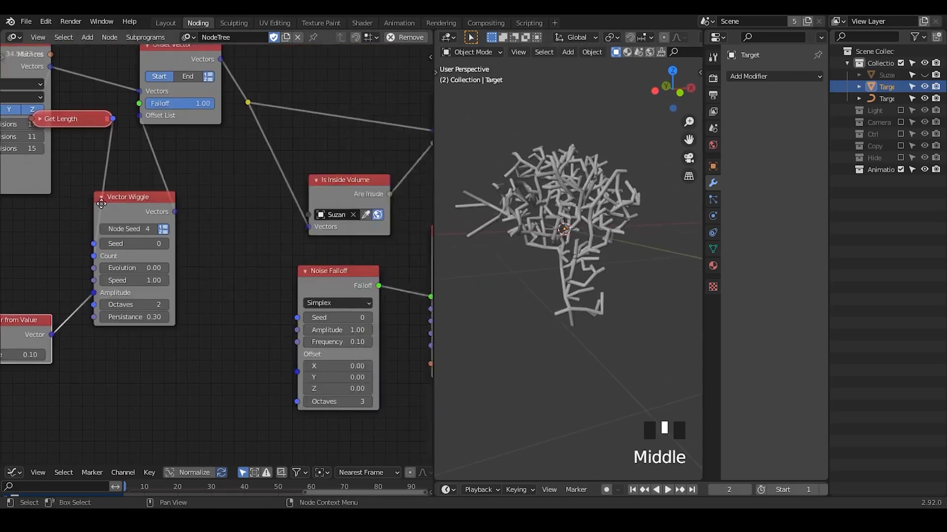
pyautogui.scroll(1, 323, 276)
pyautogui.moveTo(431, 278); pyautogui.dragTo(281, 229, button='middle')
pyautogui.scroll(-1, 247, 289)
pyautogui.moveTo(248, 289); pyautogui.dragTo(214, 279, button='middle')
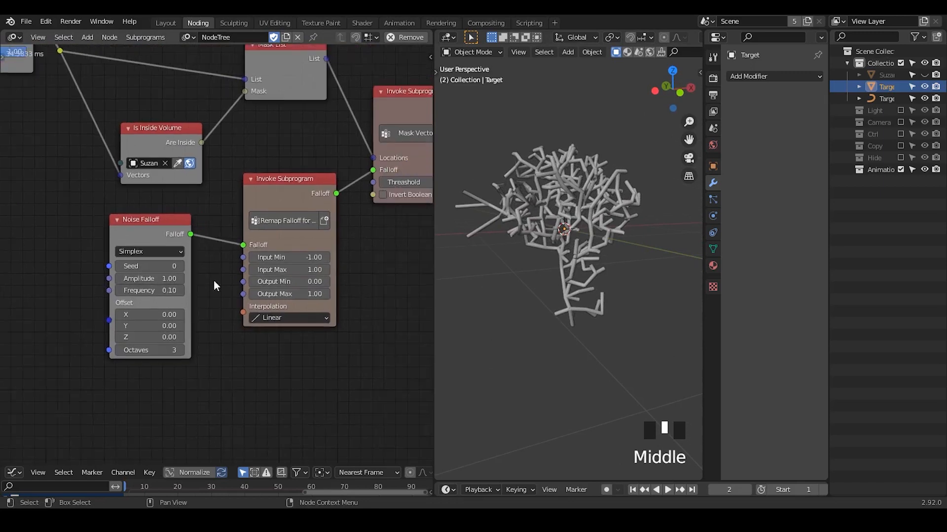
pyautogui.scroll(1, 325, 201)
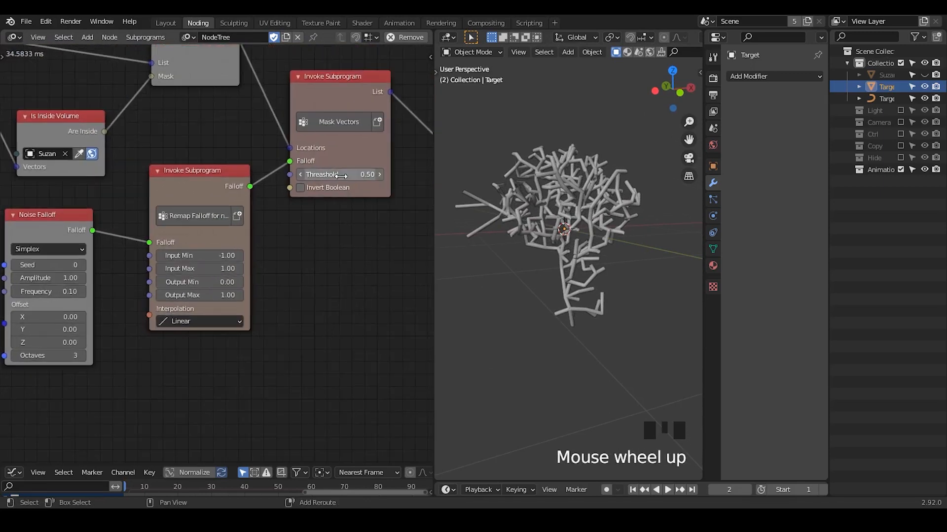
pyautogui.keyDown('shift'); pyautogui.moveTo(335, 174); pyautogui.dragTo(314, 174); pyautogui.keyUp('shift')
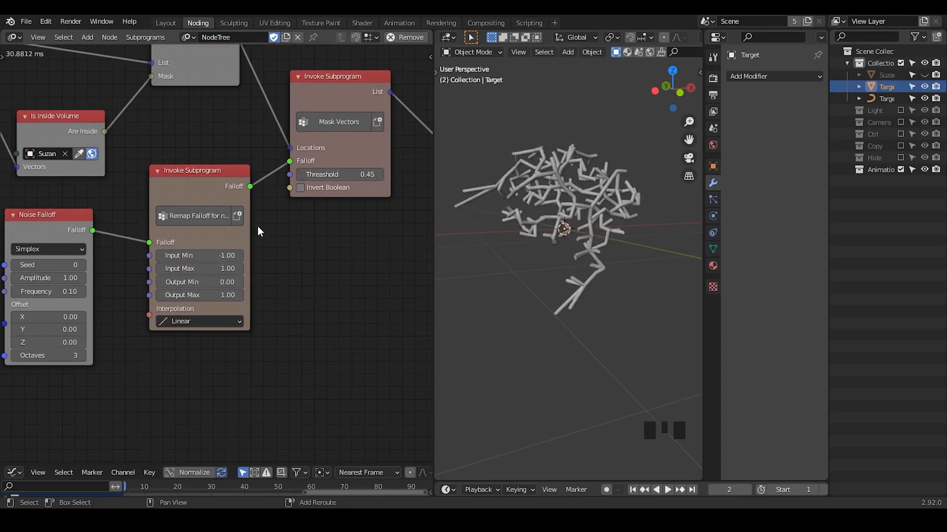
# Step: Set the Noise Falloff's frequency to 0.5
pyautogui.scroll(-1, 172, 266)
pyautogui.moveTo(98, 298); pyautogui.dragTo(152, 278, button='middle')
pyautogui.moveTo(124, 268); pyautogui.dragTo(125, 267)
pyautogui.write('0')
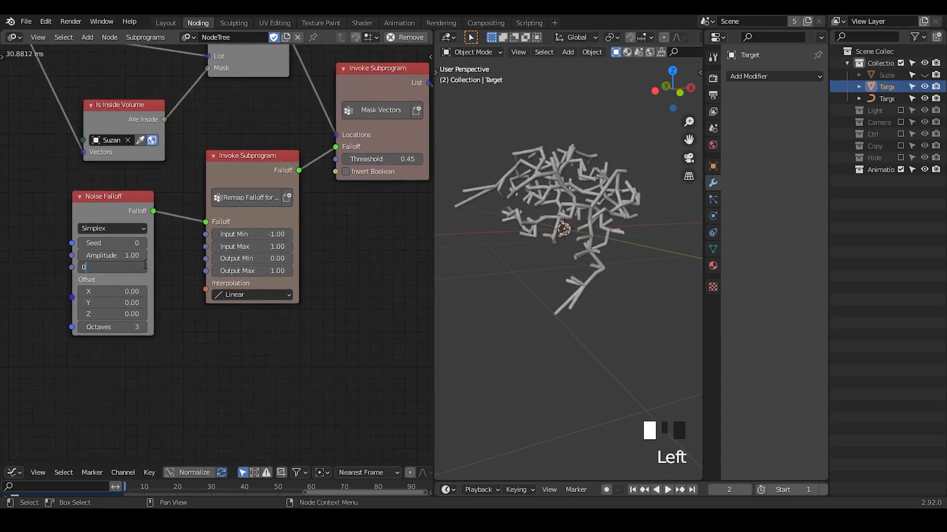
pyautogui.write('.5')
pyautogui.press('Return')
# Step: Set the Noise Falloff's frequency to 1 and the Mask Vectors threshold to 0.65
pyautogui.doubleClick(140, 266)
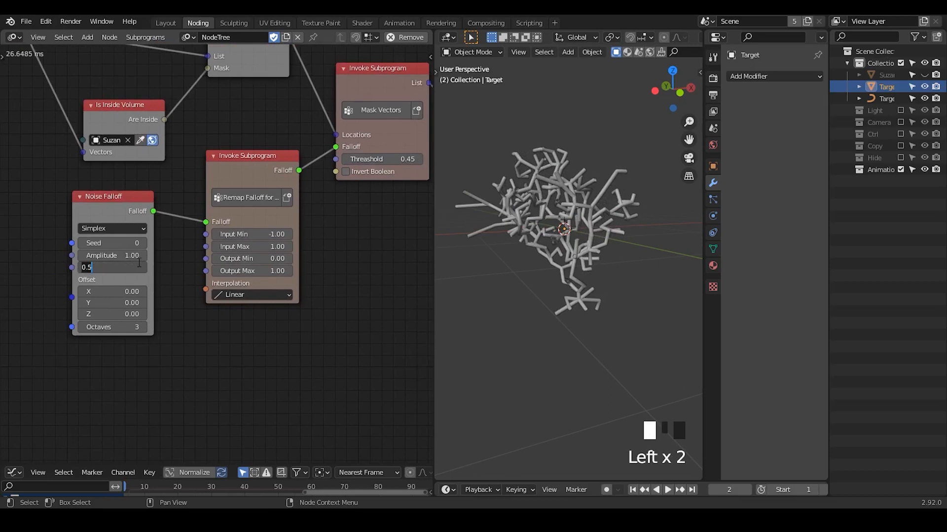
pyautogui.write('1')
pyautogui.press('Return')
pyautogui.moveTo(651, 183)
pyautogui.mouseDown(button='middle')
pyautogui.moveTo(574, 174)
pyautogui.moveTo(655, 193)
pyautogui.moveTo(641, 196)
pyautogui.mouseUp(button='middle')
pyautogui.keyDown('shift'); pyautogui.moveTo(388, 159); pyautogui.dragTo(416, 160); pyautogui.keyUp('shift')
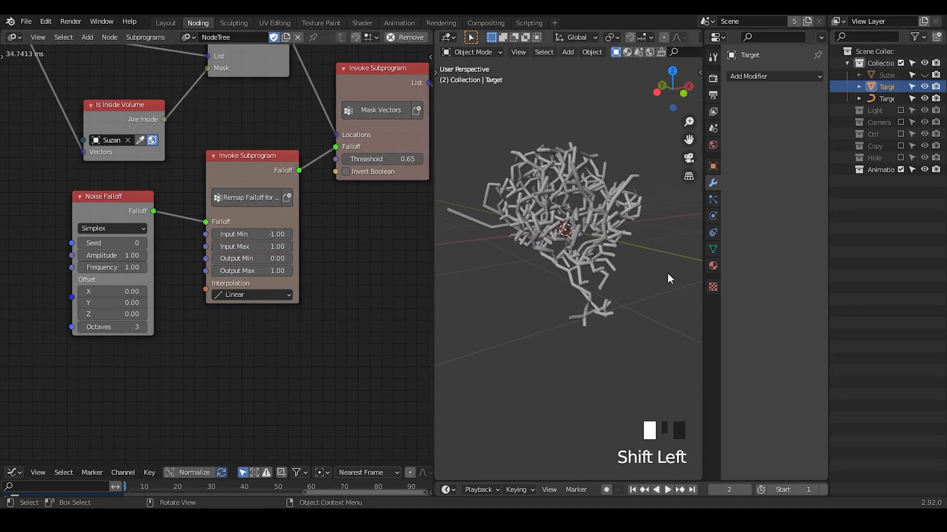
pyautogui.moveTo(667, 274); pyautogui.dragTo(629, 266, button='middle')
pyautogui.moveTo(108, 244); pyautogui.dragTo(289, 252, button='middle')
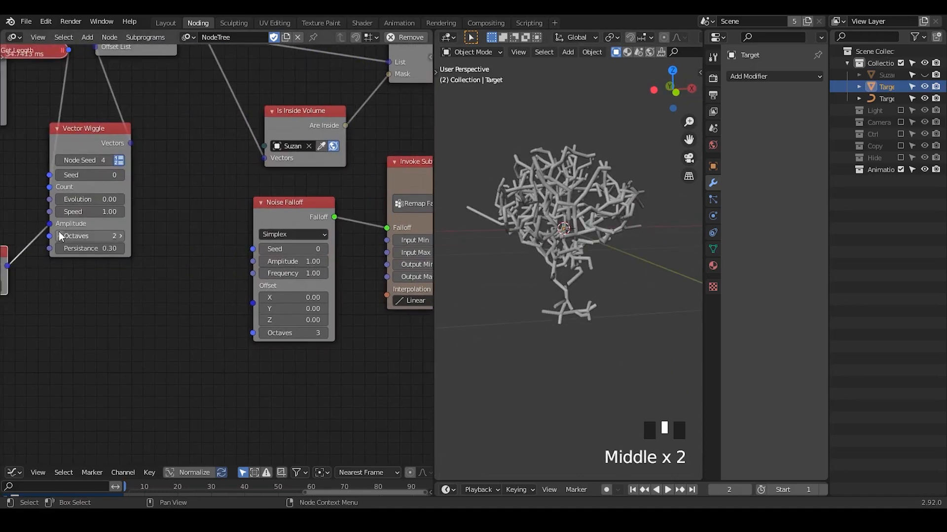
pyautogui.moveTo(62, 235); pyautogui.dragTo(209, 232, button='middle')
pyautogui.keyDown('shift'); pyautogui.click(123, 286); pyautogui.keyUp('shift')
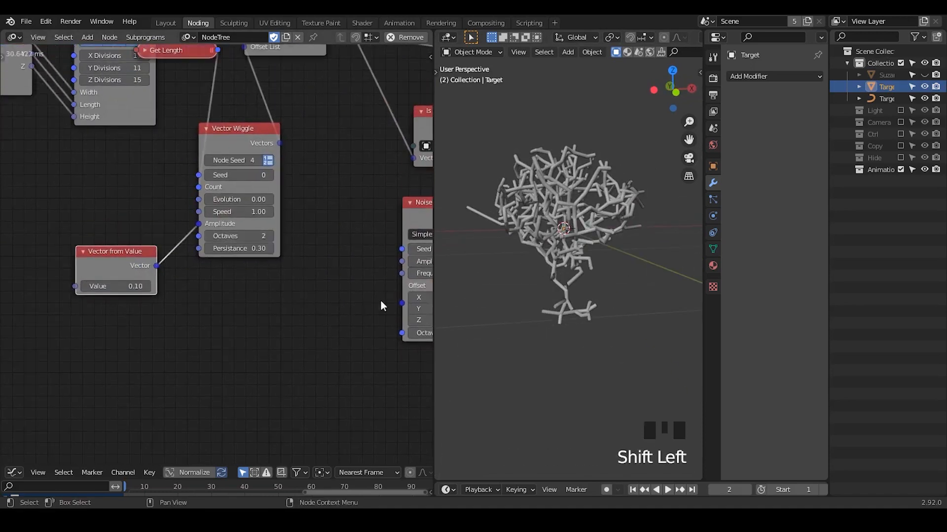
pyautogui.moveTo(546, 251)
pyautogui.mouseDown(button='middle')
pyautogui.moveTo(599, 282)
pyautogui.moveTo(659, 261)
pyautogui.moveTo(560, 247)
pyautogui.mouseUp(button='middle')
# Step: Set the Source index of the Find Shortest Path node to 28
pyautogui.moveTo(361, 204); pyautogui.dragTo(194, 218, button='middle')
pyautogui.moveTo(411, 173); pyautogui.dragTo(165, 204, button='middle')
pyautogui.moveTo(396, 200); pyautogui.dragTo(267, 204, button='middle')
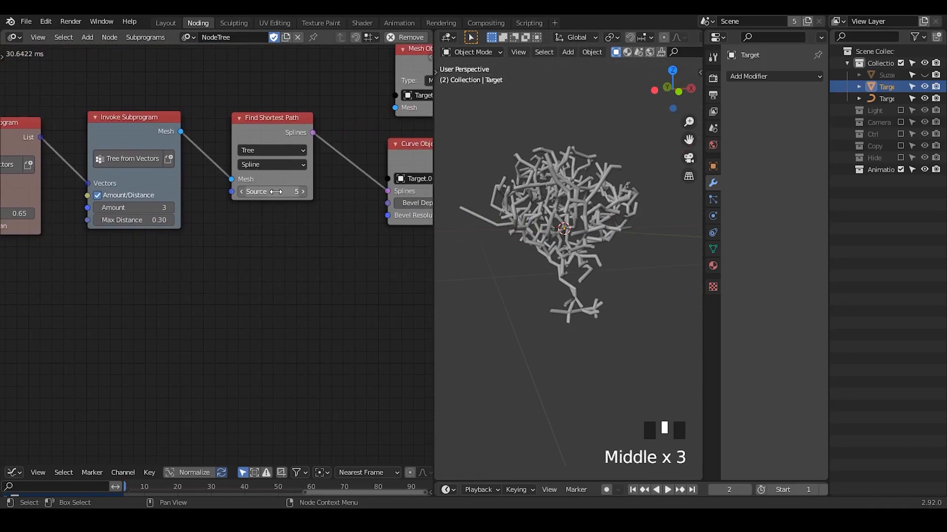
pyautogui.click(276, 192)
pyautogui.moveTo(275, 192); pyautogui.dragTo(297, 192)
# Step: Raise the Amount of the Tree from Vectors subprogram to 7
pyautogui.moveTo(183, 199); pyautogui.dragTo(236, 186, button='middle')
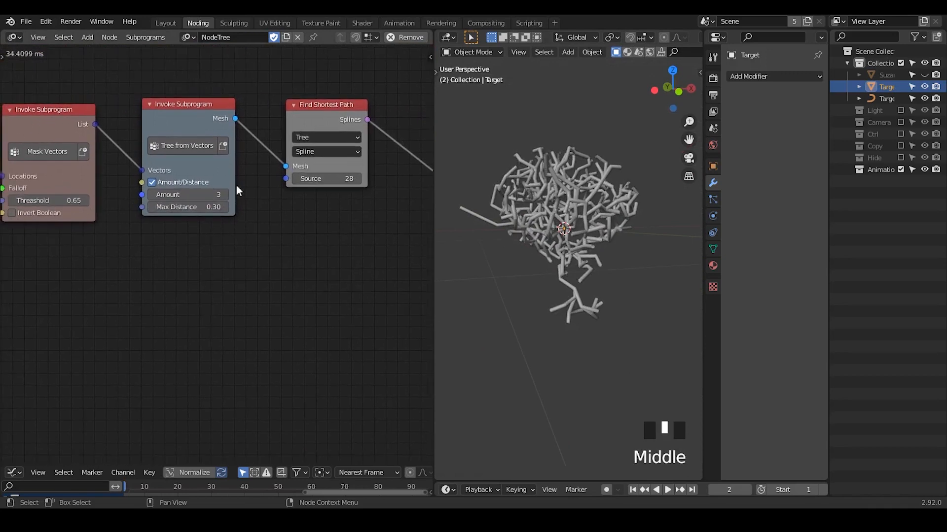
pyautogui.moveTo(564, 227); pyautogui.dragTo(533, 262, button='middle')
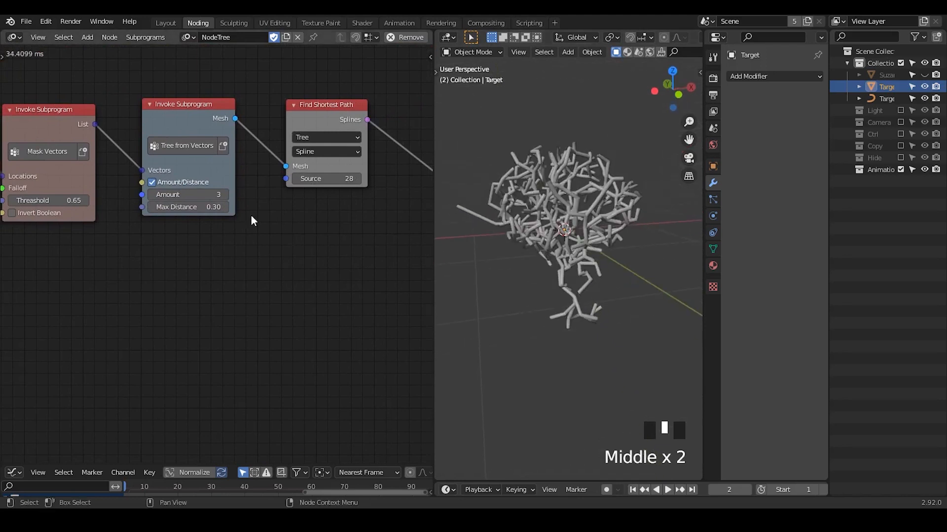
pyautogui.click(225, 194)
pyautogui.click(225, 193)
pyautogui.click(225, 195)
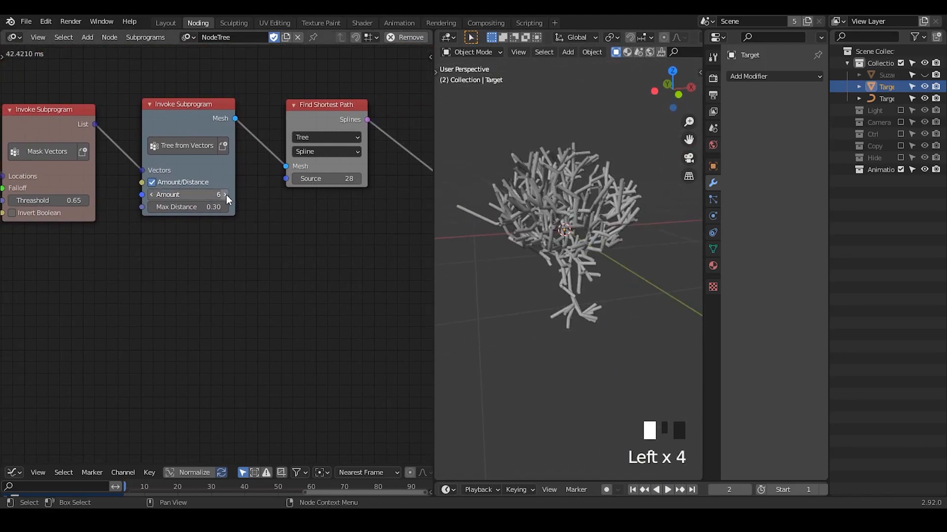
pyautogui.click(226, 194)
pyautogui.moveTo(600, 255); pyautogui.dragTo(572, 235, button='middle')
# Step: Set the Find Shortest Path node's Source index to 0
pyautogui.click(331, 179)
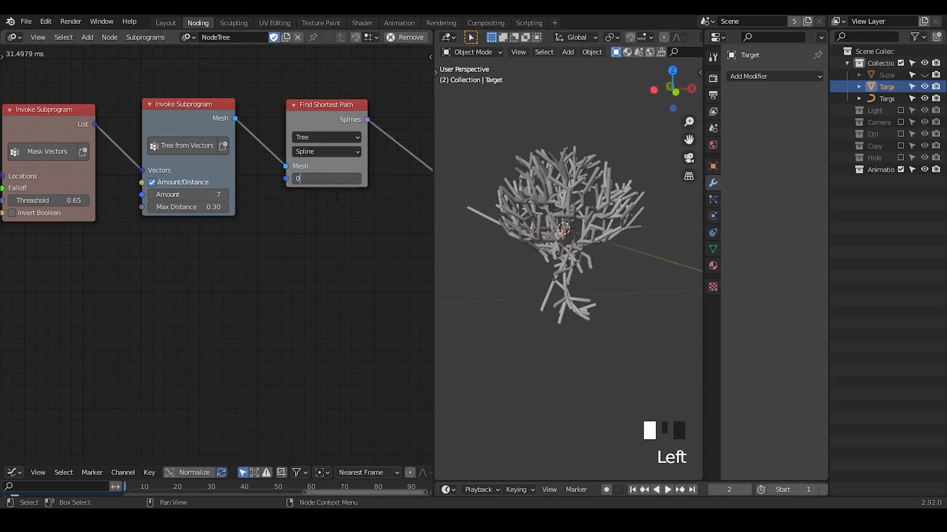
pyautogui.write('0')
pyautogui.press('Return')
pyautogui.moveTo(581, 297)
pyautogui.mouseDown(button='middle')
pyautogui.moveTo(584, 278)
pyautogui.moveTo(575, 309)
pyautogui.moveTo(688, 305)
pyautogui.moveTo(461, 298)
pyautogui.moveTo(570, 299)
pyautogui.mouseUp(button='middle')
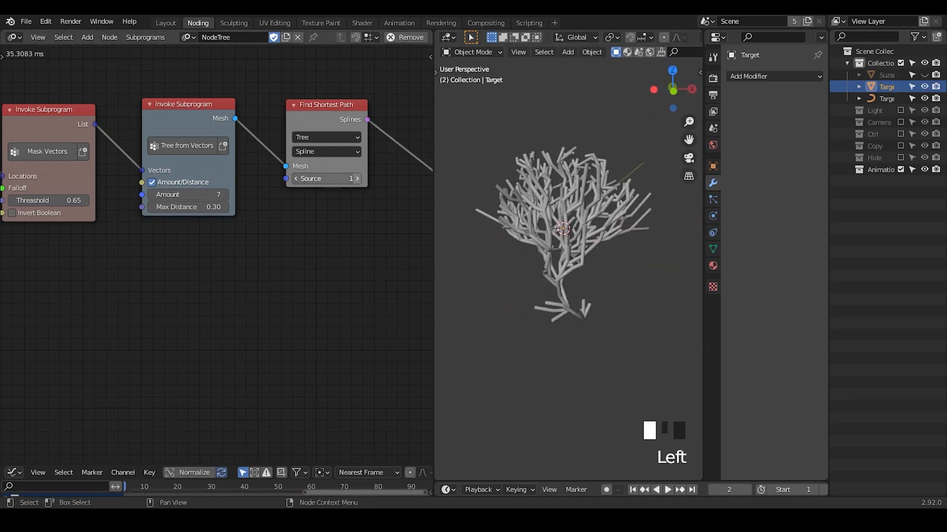
# Step: Raise the Find Shortest Path node's Source index one at a time to 5
pyautogui.click(357, 178)
pyautogui.click(357, 179)
pyautogui.click(356, 178)
pyautogui.click(357, 179)
pyautogui.click(357, 178)
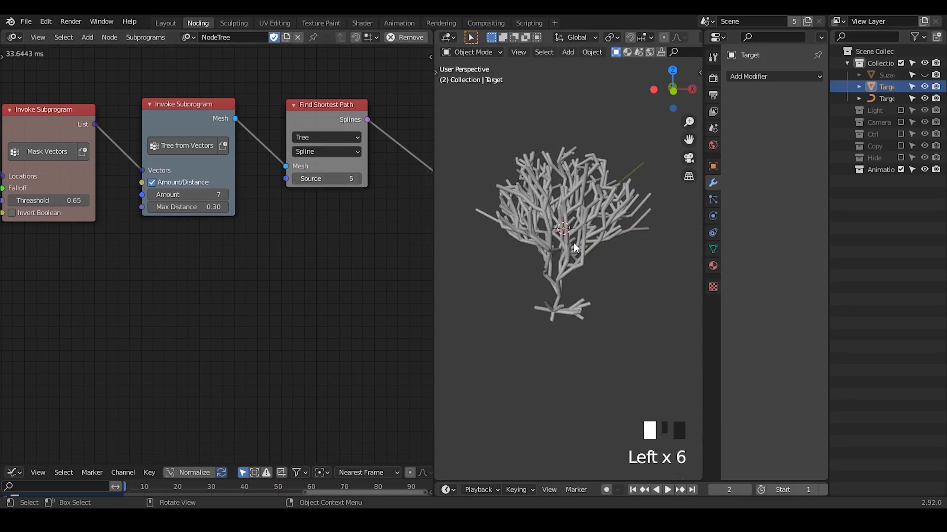
pyautogui.moveTo(573, 243)
pyautogui.mouseDown(button='middle')
pyautogui.moveTo(616, 236)
pyautogui.moveTo(567, 239)
pyautogui.mouseUp(button='middle')
# Step: Move the Get Length node clear of Distribute Matrices and underline the execution time with an annotation stroke
pyautogui.moveTo(71, 233); pyautogui.dragTo(317, 282, button='middle')
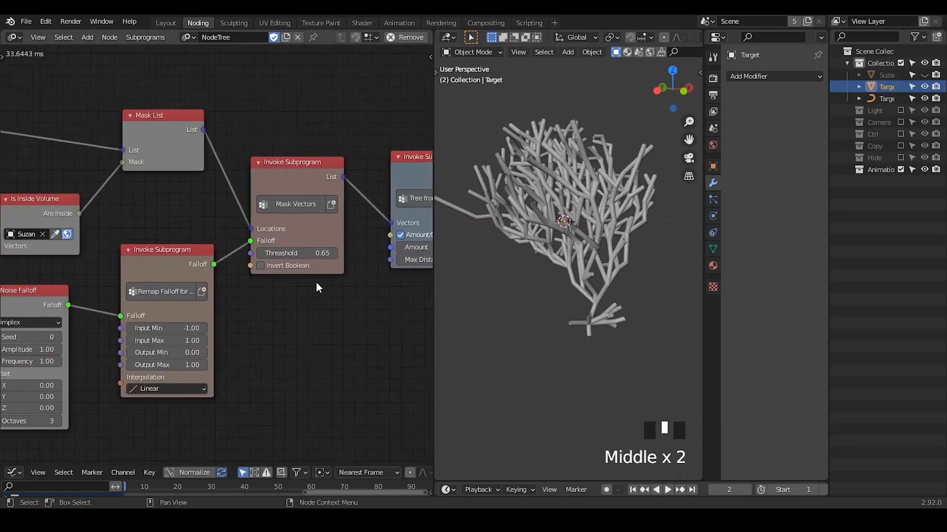
pyautogui.moveTo(28, 240); pyautogui.dragTo(351, 252, button='middle')
pyautogui.moveTo(167, 189); pyautogui.dragTo(365, 191, button='middle')
pyautogui.moveTo(281, 143); pyautogui.dragTo(325, 175)
pyautogui.moveTo(260, 241); pyautogui.dragTo(295, 276, button='middle')
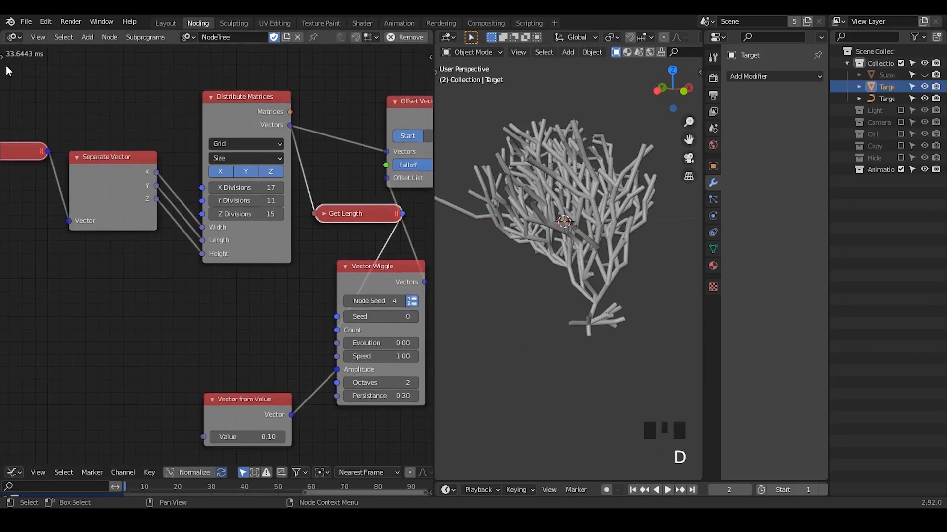
pyautogui.press('d')
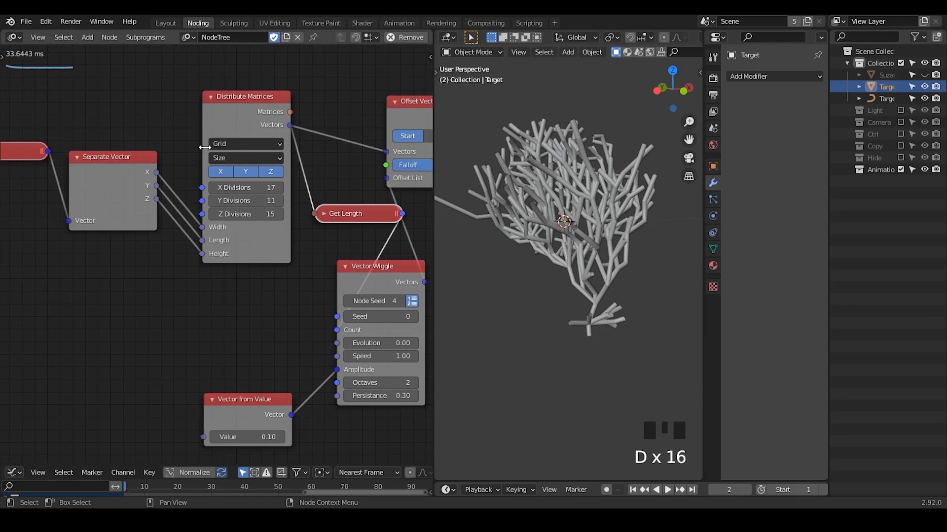
# Step: Set the Distribute Matrices grid to 25 X divisions and 20 Y divisions
pyautogui.click(260, 188)
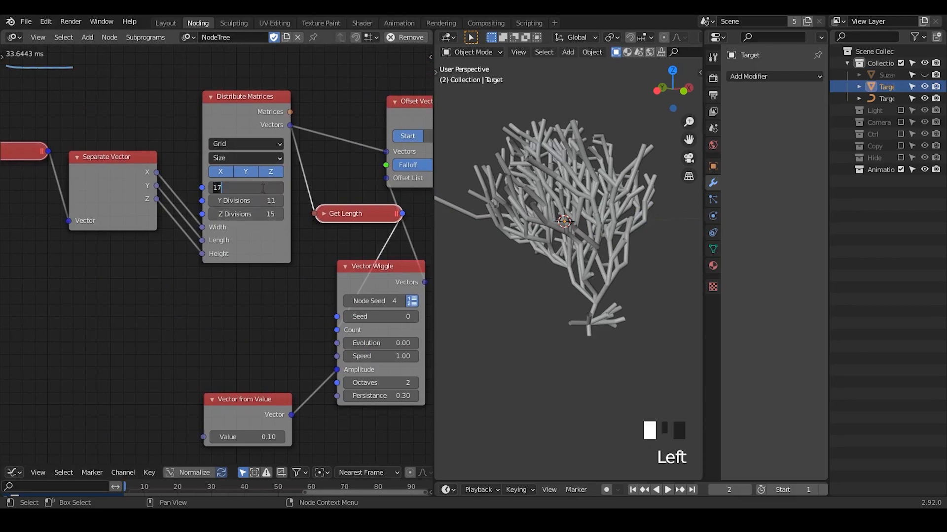
pyautogui.write('25')
pyautogui.press('Return')
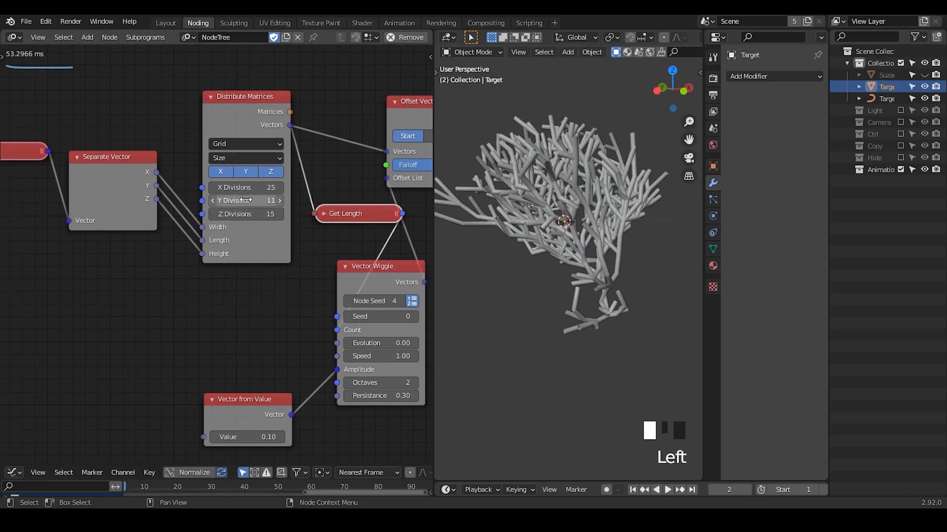
pyautogui.click(252, 199)
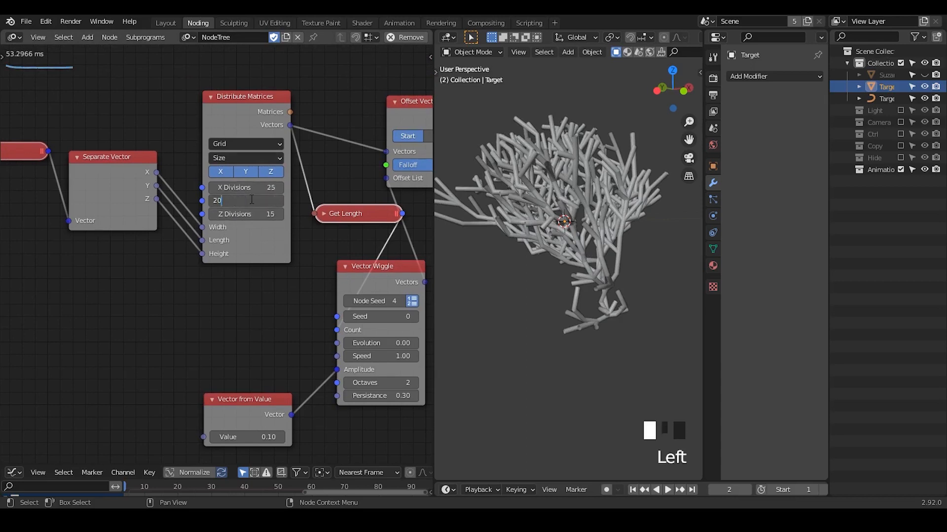
pyautogui.press('Return')
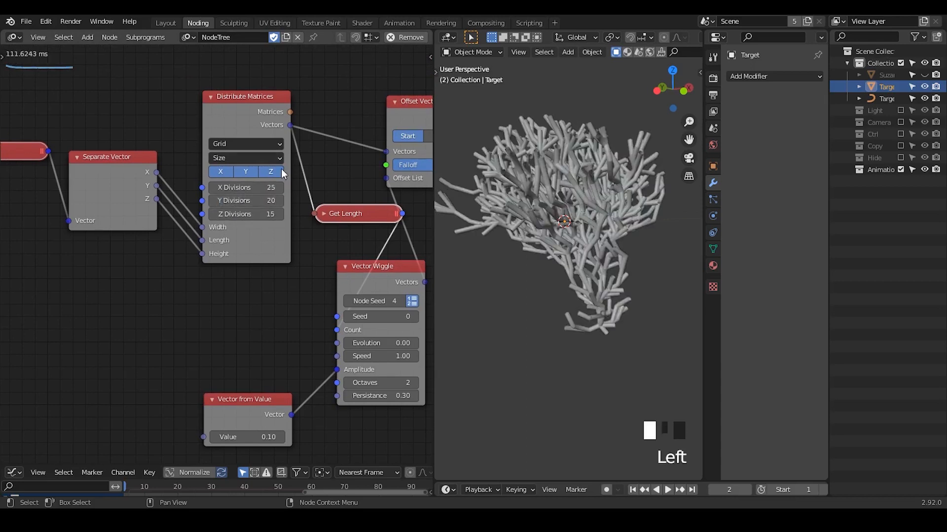
pyautogui.moveTo(552, 243); pyautogui.dragTo(493, 239, button='middle')
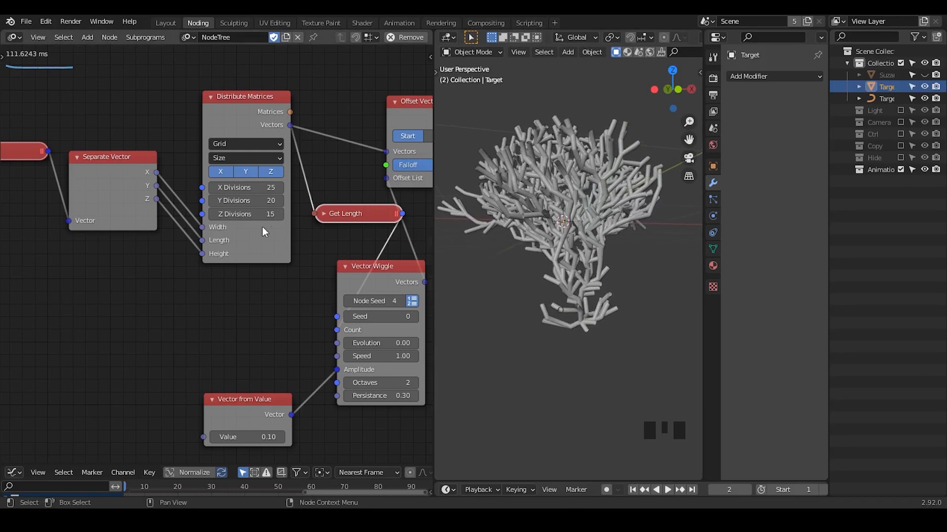
# Step: Reduce the Distribute Matrices grid to 15 Y divisions and 20 X divisions
pyautogui.click(255, 205)
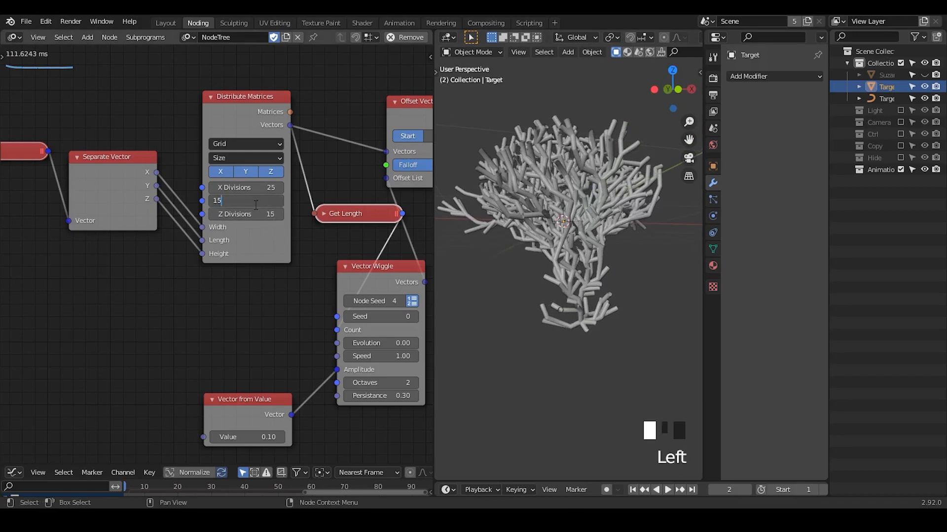
pyautogui.write('15')
pyautogui.press('Return')
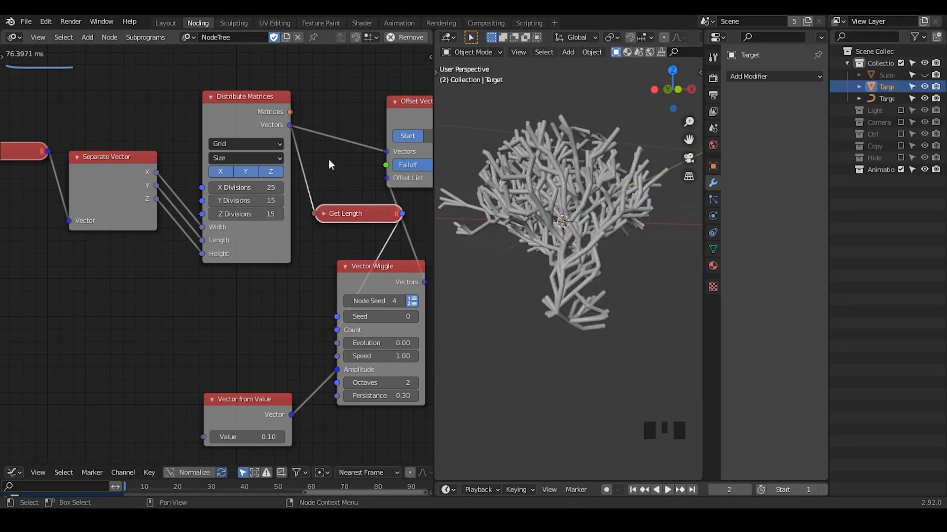
pyautogui.click(257, 187)
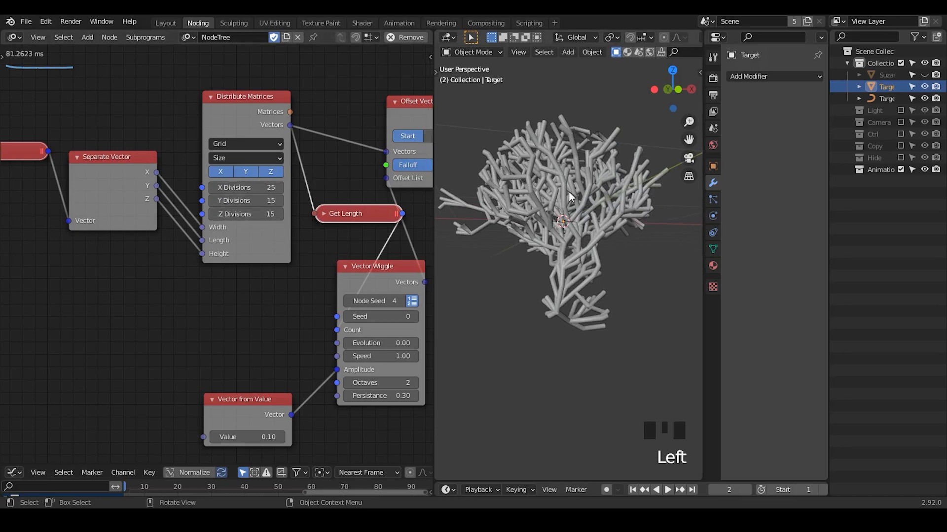
pyautogui.click(241, 188)
pyautogui.write('20')
pyautogui.press('Return')
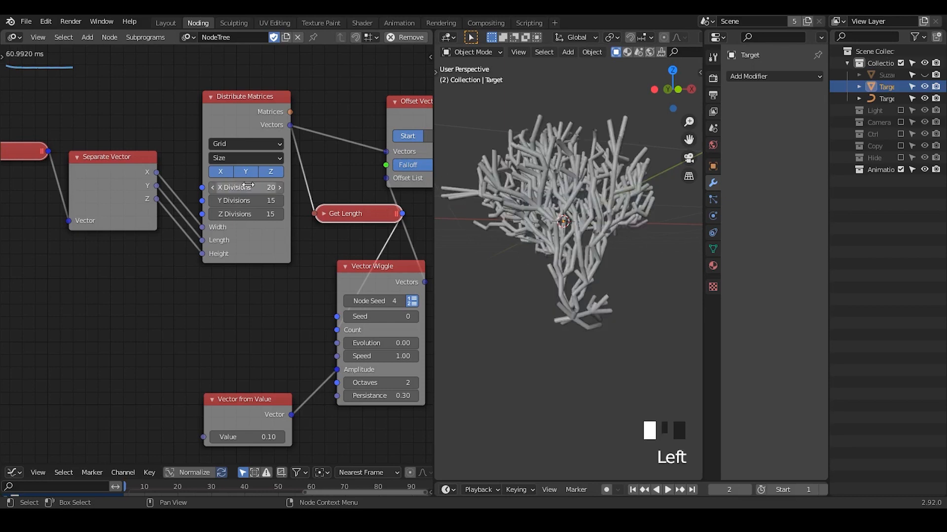
# Step: Set the Find Shortest Path node's Source index to 109
pyautogui.moveTo(536, 219); pyautogui.dragTo(572, 232, button='middle')
pyautogui.moveTo(344, 299); pyautogui.dragTo(54, 225, button='middle')
pyautogui.moveTo(257, 221); pyautogui.dragTo(84, 217, button='middle')
pyautogui.moveTo(394, 239); pyautogui.dragTo(140, 226, button='middle')
pyautogui.moveTo(313, 247); pyautogui.dragTo(139, 254, button='middle')
pyautogui.moveTo(373, 165); pyautogui.dragTo(282, 167, button='middle')
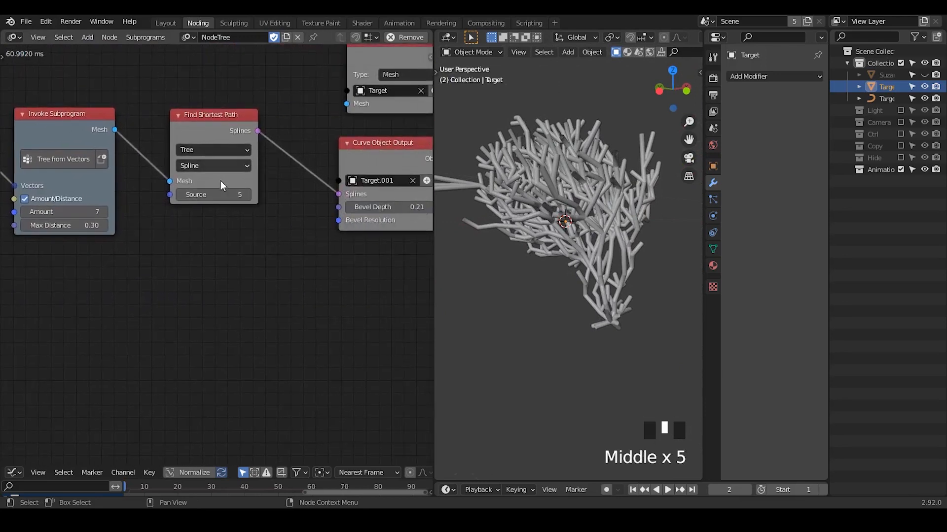
pyautogui.moveTo(222, 194); pyautogui.dragTo(323, 245)
pyautogui.moveTo(323, 245); pyautogui.dragTo(233, 291, button='middle')
# Step: Delete the Mesh Object Output node and move Find Shortest Path and Curve Object Output farther from the Tree from Vectors subprogram
pyautogui.click(325, 121)
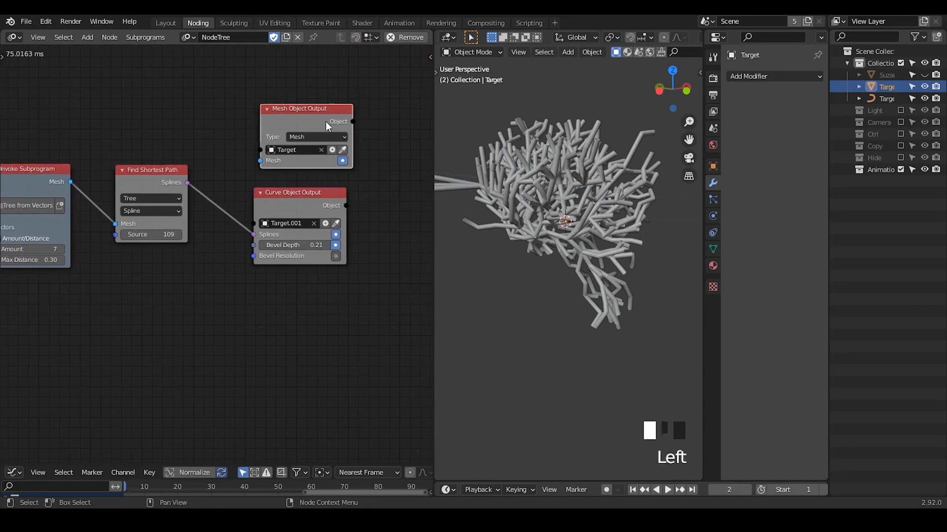
pyautogui.press('x')
pyautogui.moveTo(354, 116); pyautogui.dragTo(164, 269)
pyautogui.press('g')
pyautogui.click(260, 244)
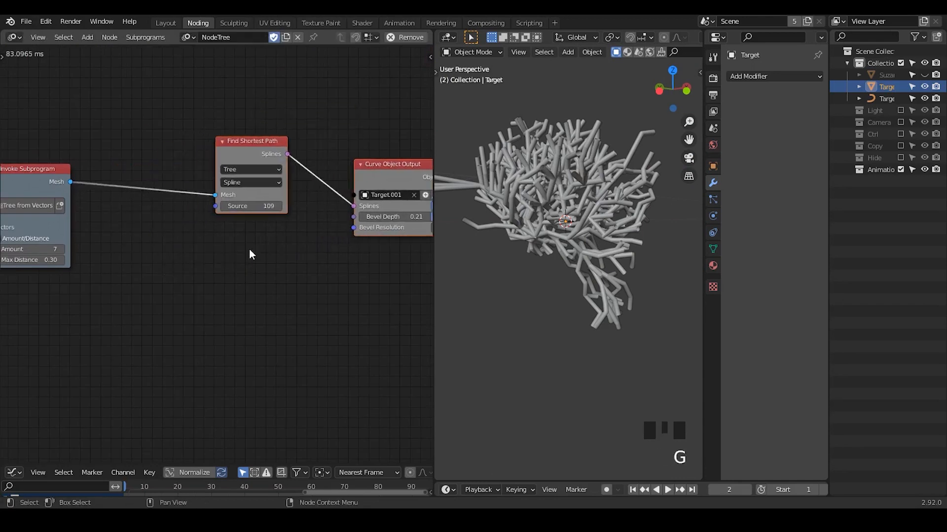
# Step: Add a Random Number node below Find Shortest Path and move the Tree from Vectors subprogram up to make room
pyautogui.scroll(-1, 247, 261)
pyautogui.moveTo(247, 263); pyautogui.dragTo(289, 214, button='middle')
pyautogui.hotkey('ctrl', 'a')
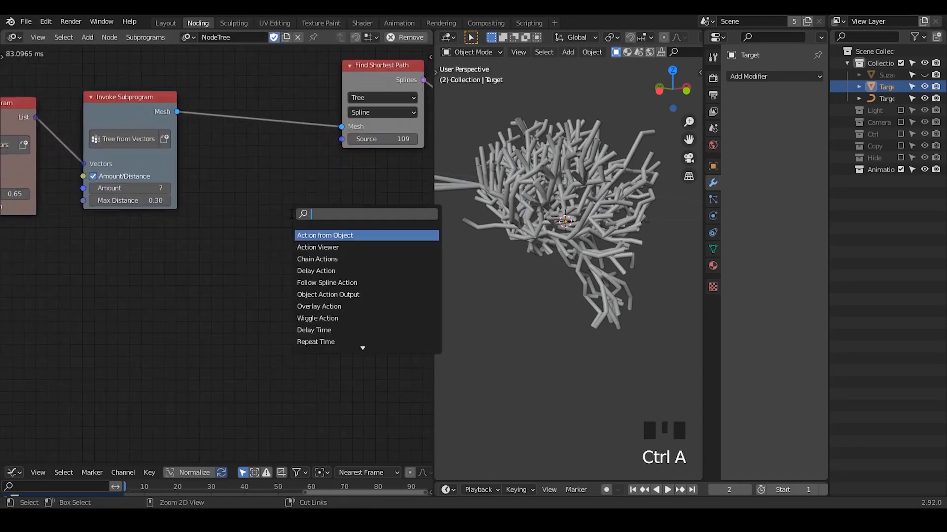
pyautogui.write('random num')
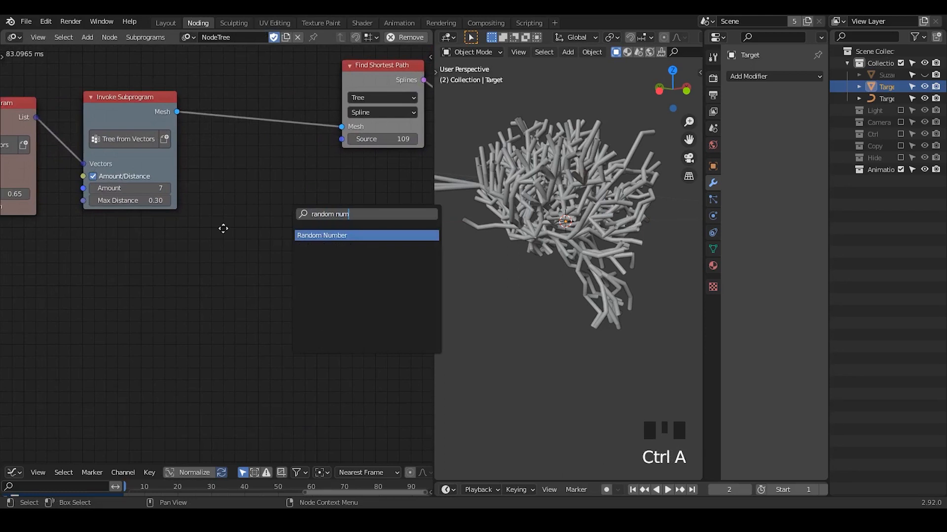
pyautogui.press('Return')
pyautogui.click(299, 227)
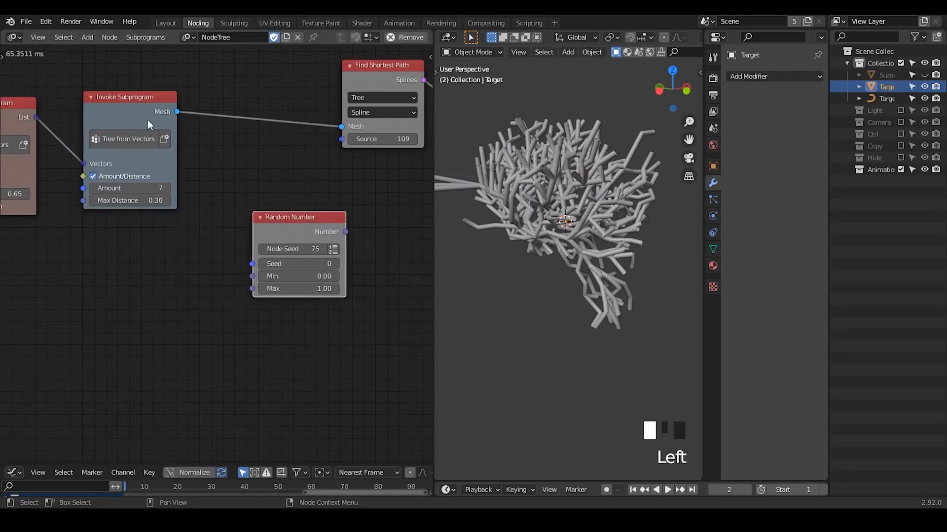
pyautogui.moveTo(147, 120); pyautogui.dragTo(181, 93)
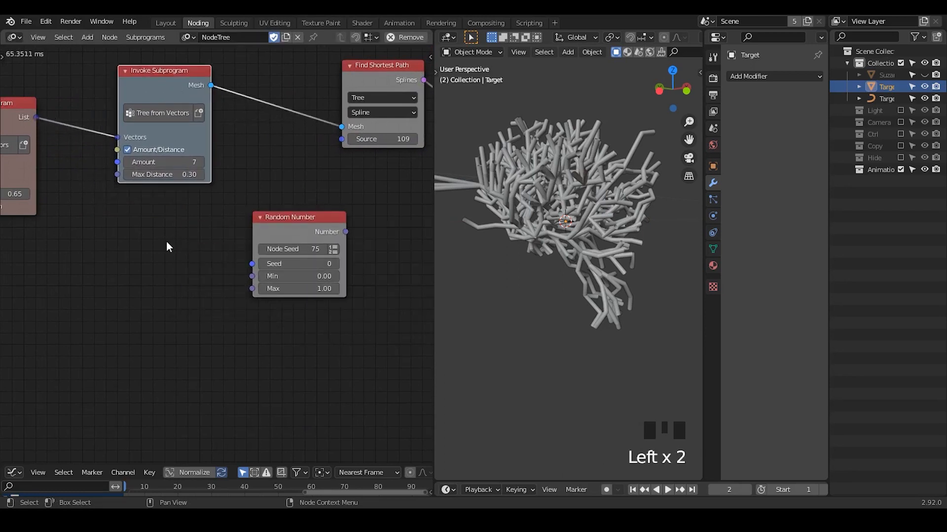
# Step: Add a Get List Length node beside Random Number and feed it the same List output that supplies Tree from Vectors
pyautogui.moveTo(36, 117); pyautogui.dragTo(263, 282)
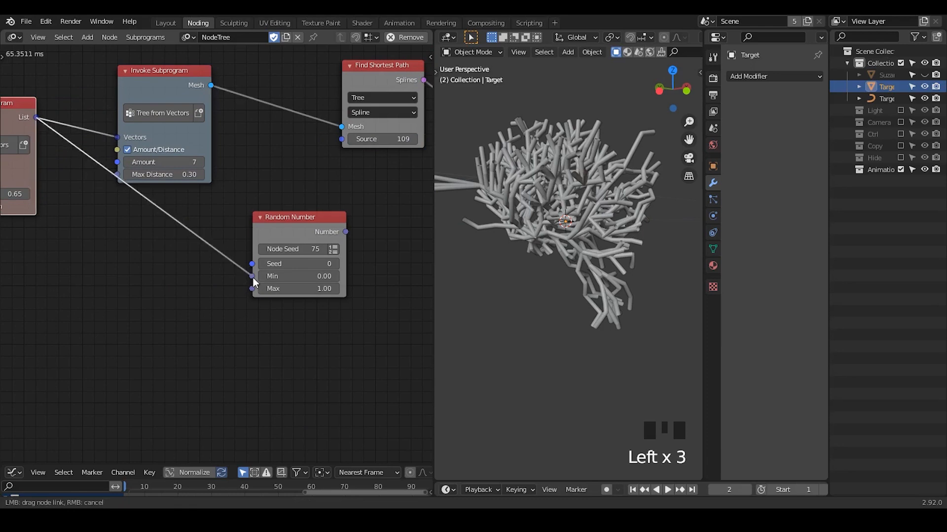
pyautogui.moveTo(249, 289); pyautogui.dragTo(249, 289)
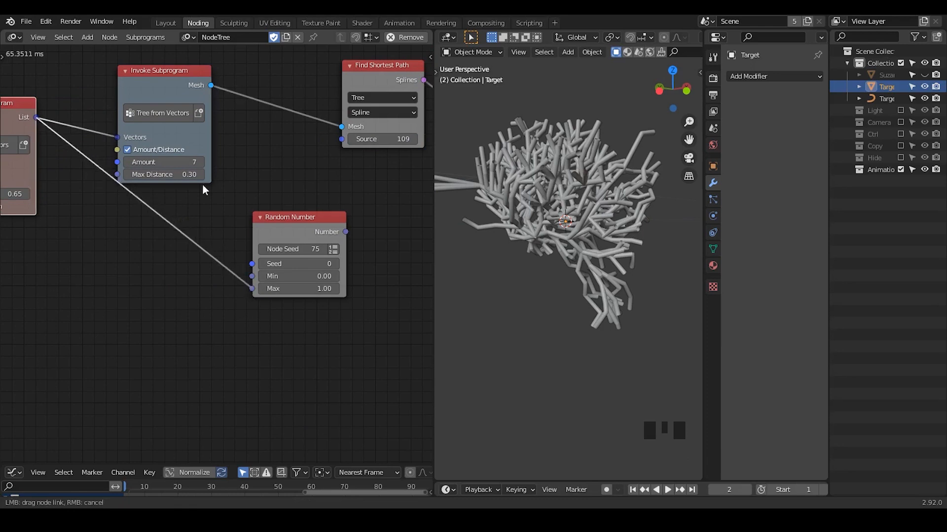
pyautogui.hotkey('ctrl', 'a')
pyautogui.write('get list')
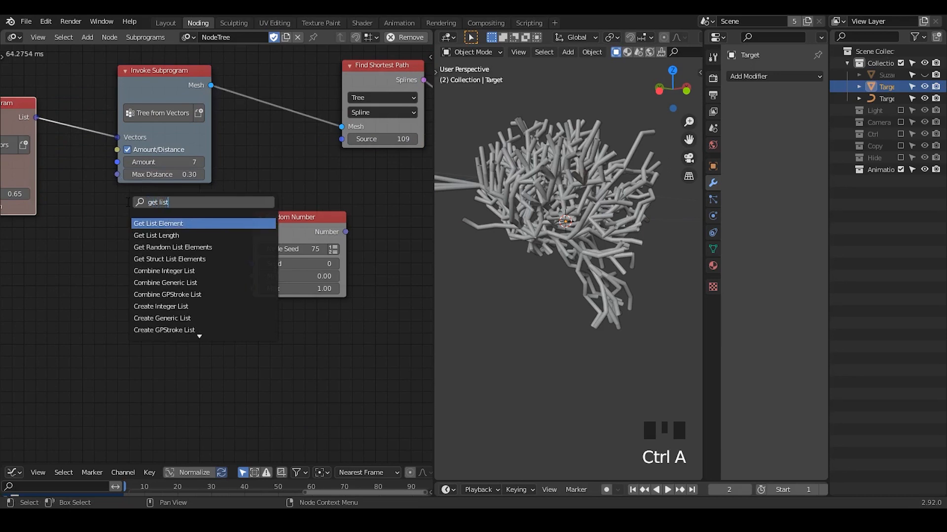
pyautogui.press('Down')
pyautogui.press('Return')
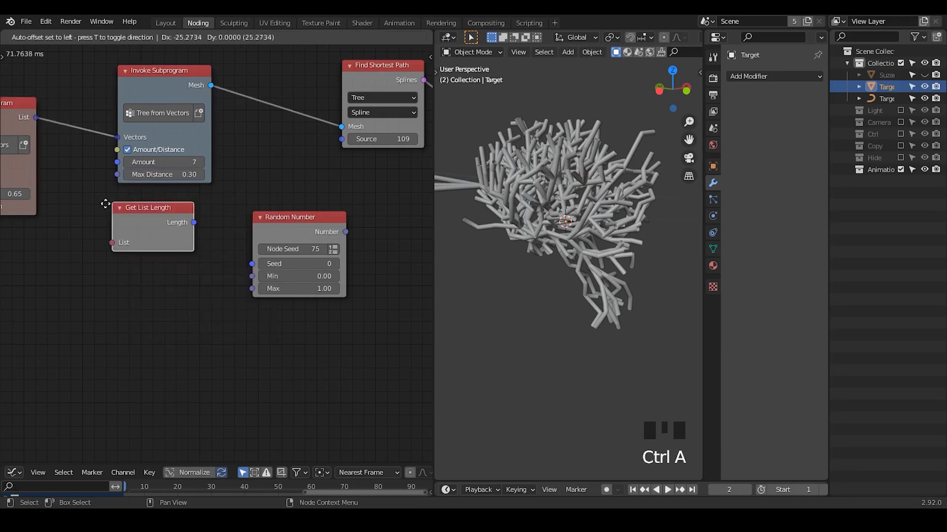
pyautogui.click(115, 219)
pyautogui.moveTo(116, 259); pyautogui.dragTo(36, 118)
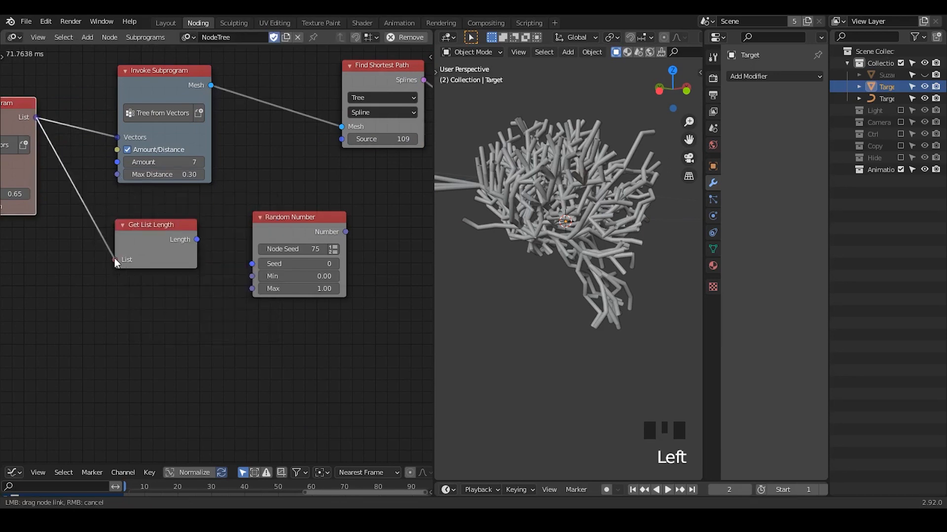
pyautogui.moveTo(170, 229); pyautogui.dragTo(144, 249)
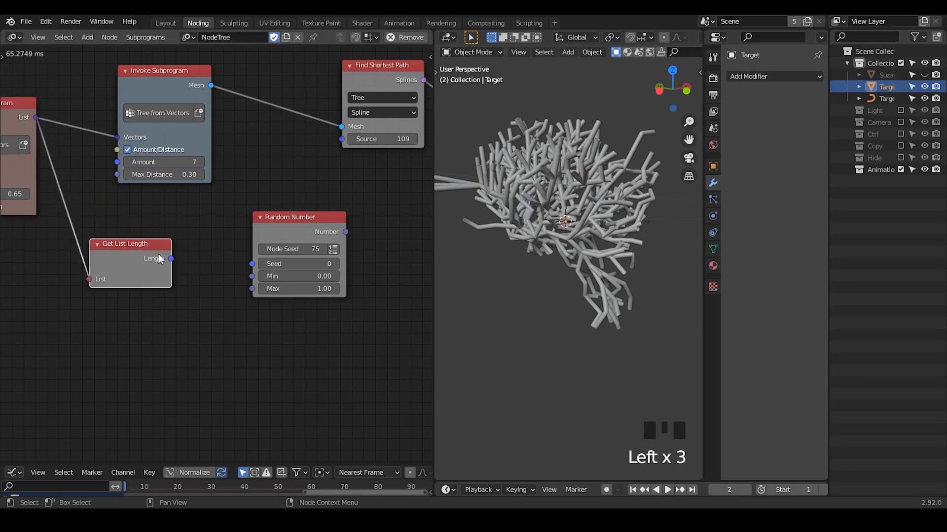
# Step: Connect the list Length to Random Number's Max and the random Number to Find Shortest Path's Source, tidying the two nodes
pyautogui.moveTo(169, 260); pyautogui.dragTo(245, 289)
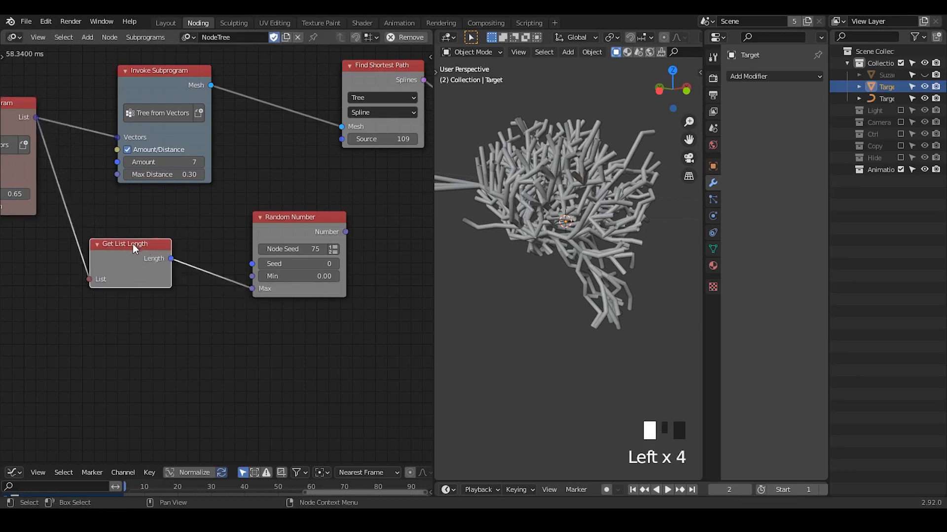
pyautogui.moveTo(132, 244); pyautogui.dragTo(114, 286)
pyautogui.moveTo(272, 229); pyautogui.dragTo(219, 231)
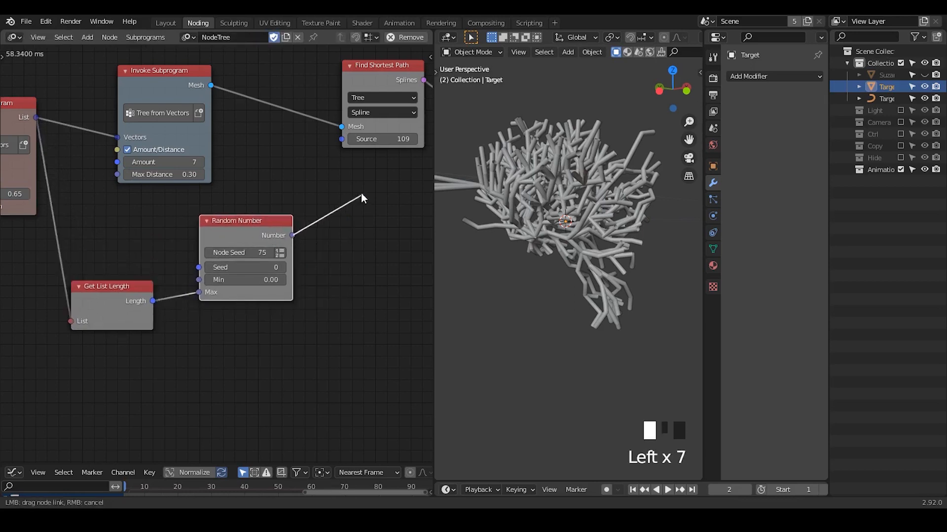
pyautogui.moveTo(344, 146); pyautogui.dragTo(344, 141)
pyautogui.moveTo(611, 261); pyautogui.dragTo(540, 262, button='middle')
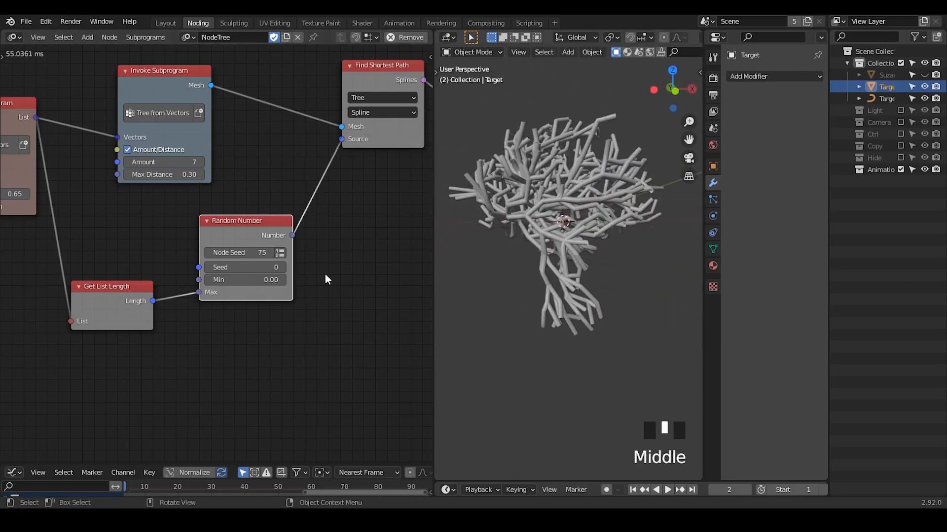
# Step: Set the Random Number node's Seed to 12 to choose a different tree origin
pyautogui.click(283, 268)
pyautogui.click(283, 267)
pyautogui.click(283, 268)
pyautogui.click(283, 268)
pyautogui.click(283, 267)
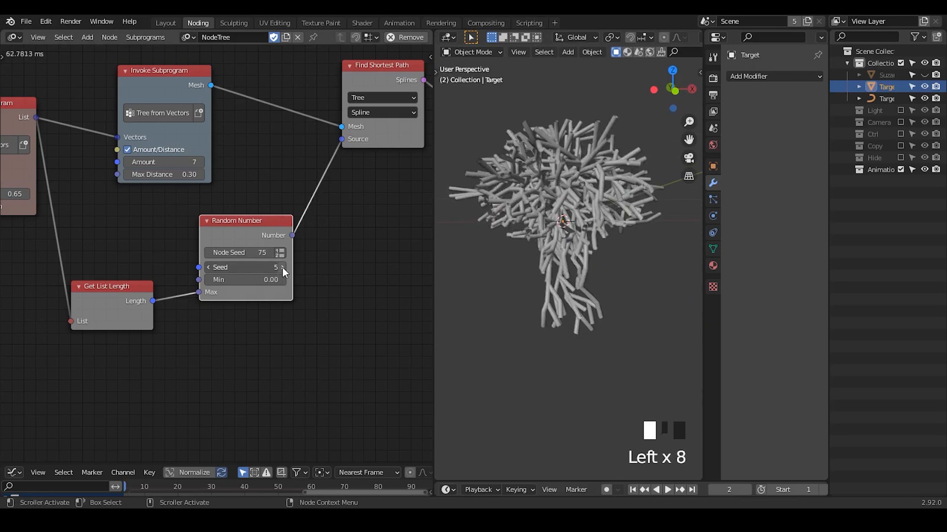
pyautogui.click(283, 268)
pyautogui.click(283, 268)
pyautogui.click(283, 268)
pyautogui.doubleClick(283, 267)
pyautogui.doubleClick(283, 268)
pyautogui.click(283, 267)
pyautogui.click(283, 267)
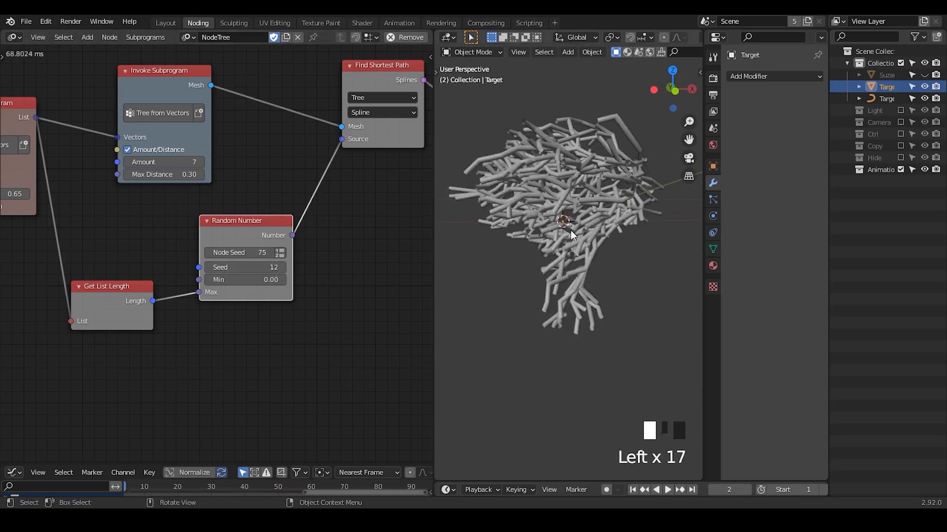
pyautogui.moveTo(570, 229)
pyautogui.mouseDown(button='middle')
pyautogui.moveTo(630, 267)
pyautogui.moveTo(577, 236)
pyautogui.mouseUp(button='middle')
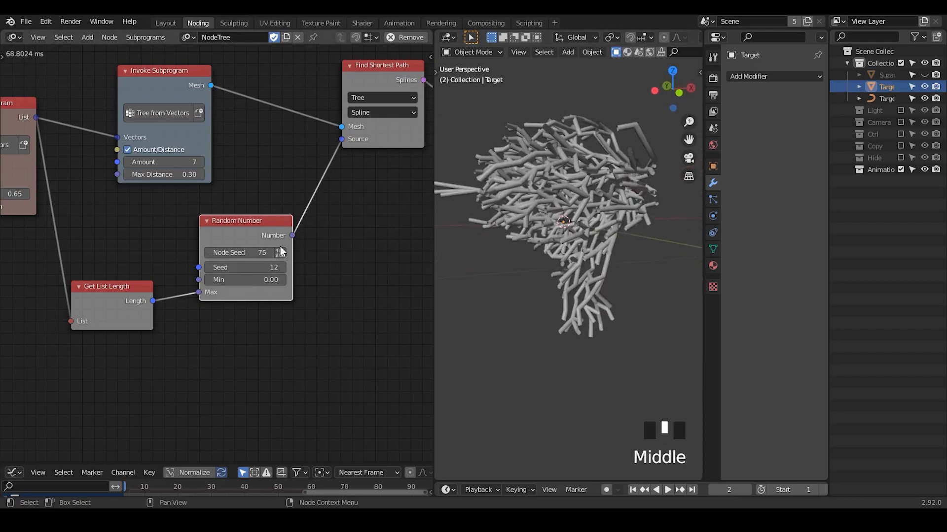
# Step: Switch Random Number to list output, connect its Numbers to Find Shortest Path's source input, and set Count to 2
pyautogui.click(279, 253)
pyautogui.moveTo(311, 272); pyautogui.dragTo(310, 259, button='middle')
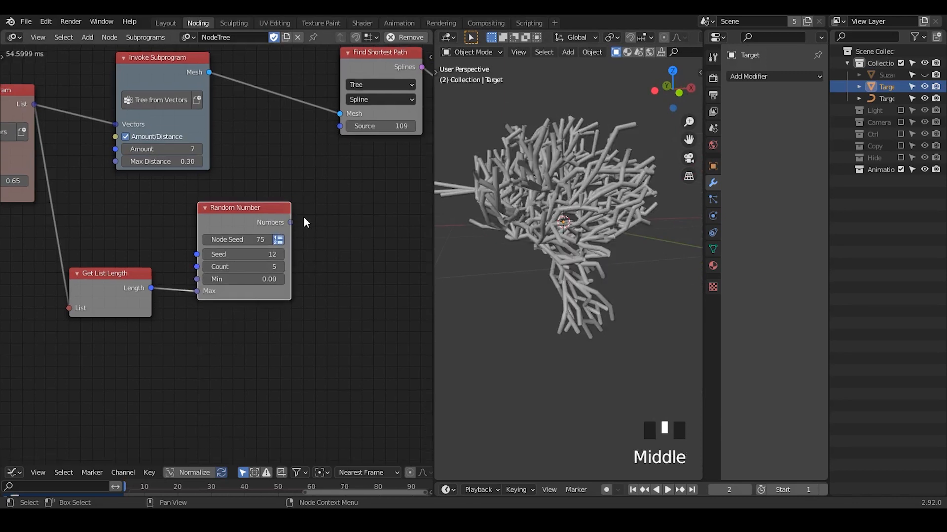
pyautogui.moveTo(290, 223); pyautogui.dragTo(341, 125)
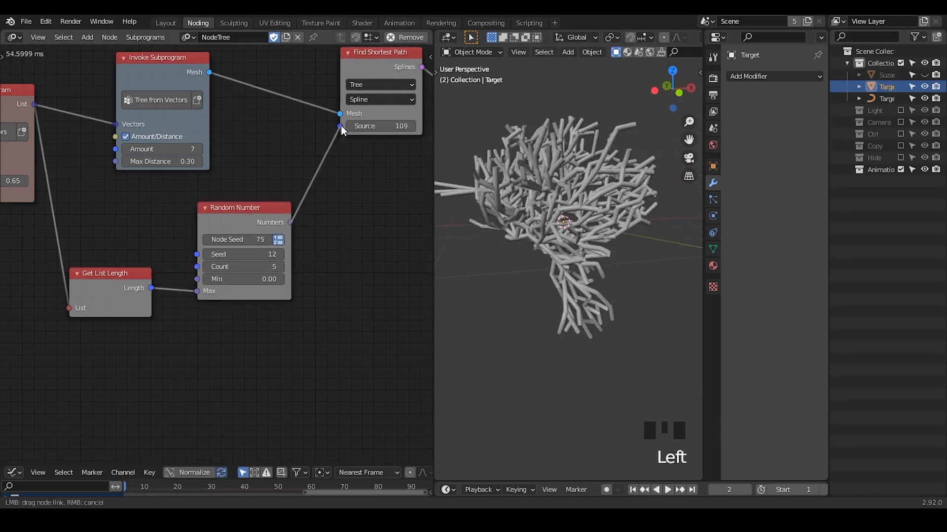
pyautogui.moveTo(602, 256)
pyautogui.mouseDown(button='middle')
pyautogui.moveTo(555, 250)
pyautogui.moveTo(597, 251)
pyautogui.mouseUp(button='middle')
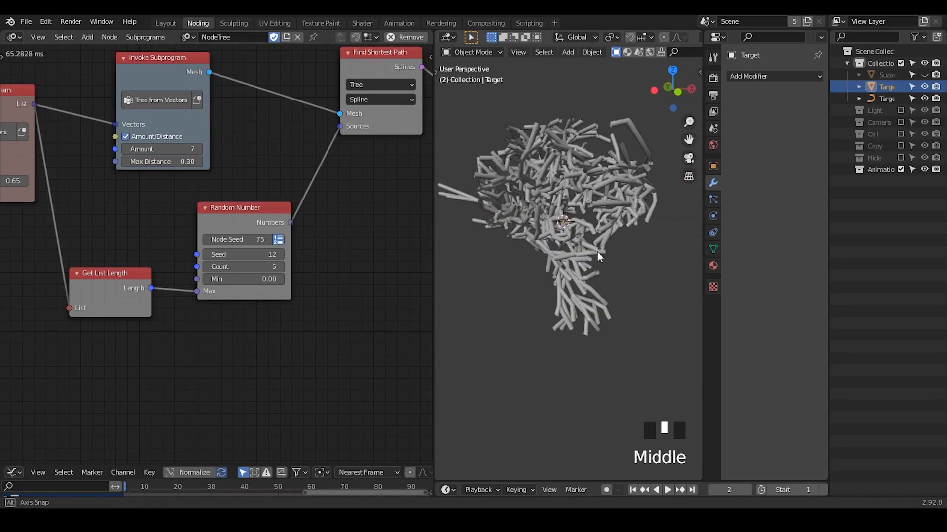
pyautogui.moveTo(219, 267); pyautogui.dragTo(204, 267)
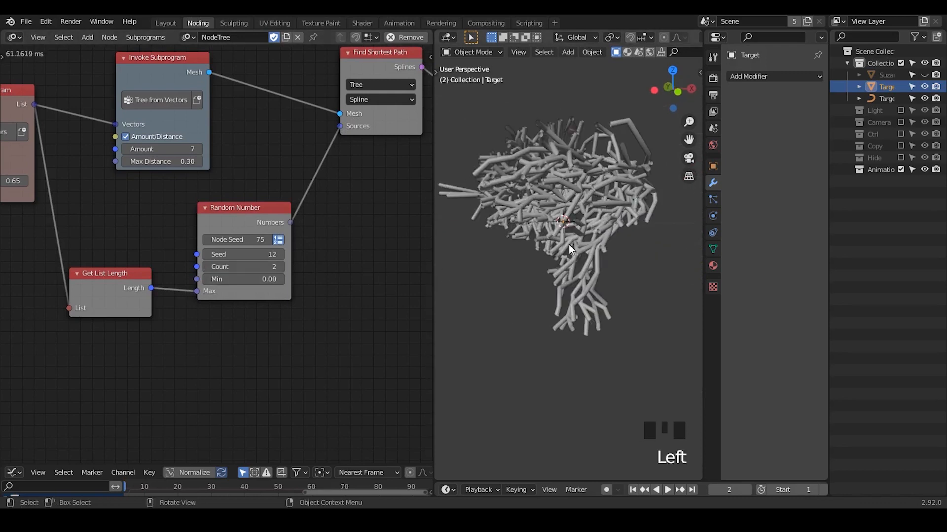
# Step: Mark the two branch starting points on the tree curves with annotation strokes in the 3D view
pyautogui.moveTo(569, 244); pyautogui.dragTo(542, 201, button='middle')
pyautogui.press('d')
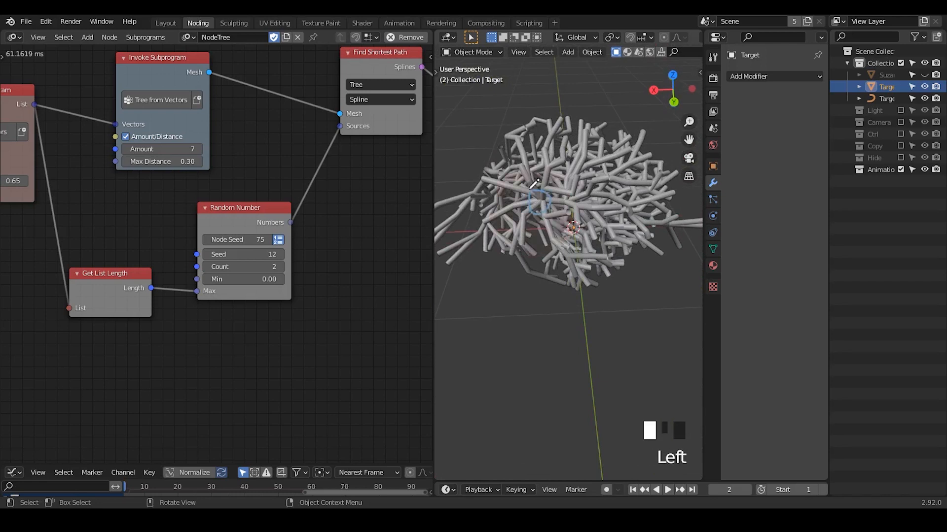
pyautogui.moveTo(534, 185); pyautogui.dragTo(675, 209, button='middle')
pyautogui.moveTo(573, 221); pyautogui.dragTo(531, 283, button='middle')
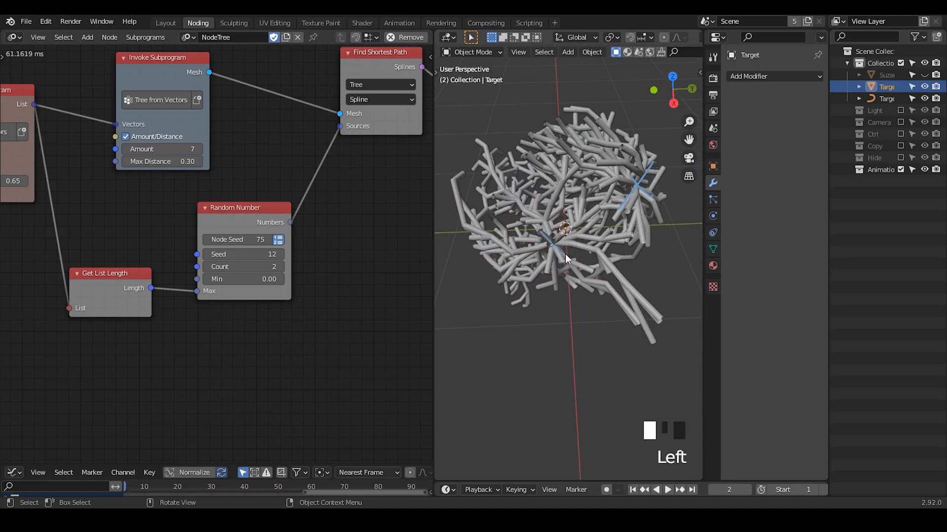
pyautogui.moveTo(557, 273); pyautogui.dragTo(638, 149, button='middle')
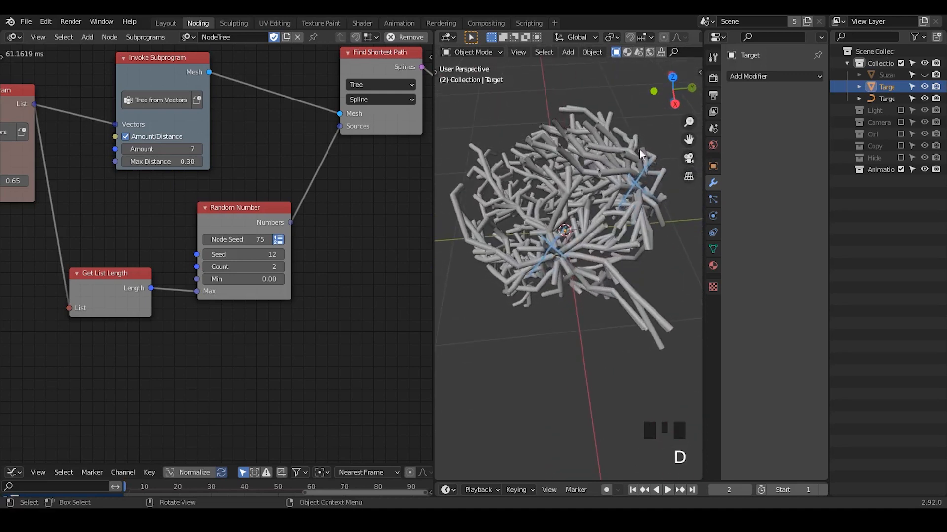
pyautogui.moveTo(560, 248); pyautogui.dragTo(661, 249, button='middle')
# Step: Set the Curve Object Output node's Bevel Depth to 0.11 and inspect the thinner branches
pyautogui.moveTo(389, 204); pyautogui.dragTo(260, 230, button='middle')
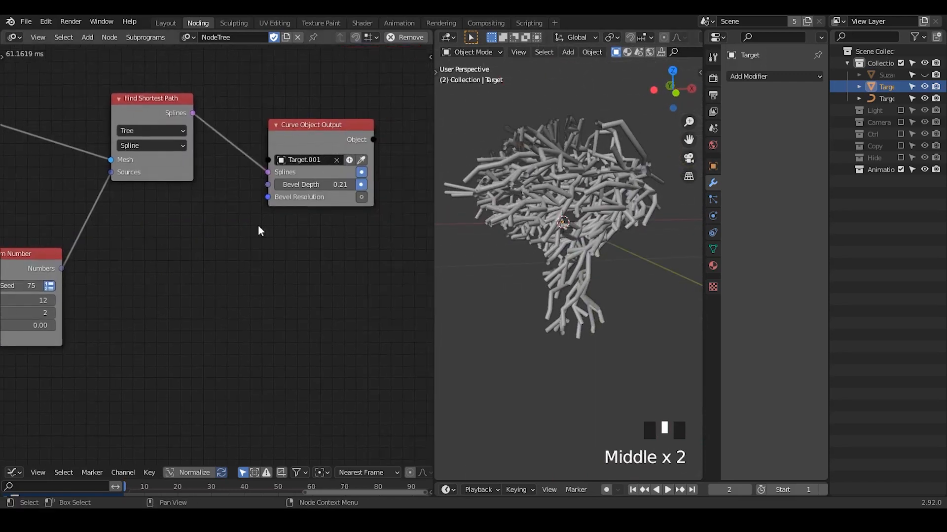
pyautogui.keyDown('shift'); pyautogui.moveTo(324, 192); pyautogui.dragTo(305, 192); pyautogui.keyUp('shift')
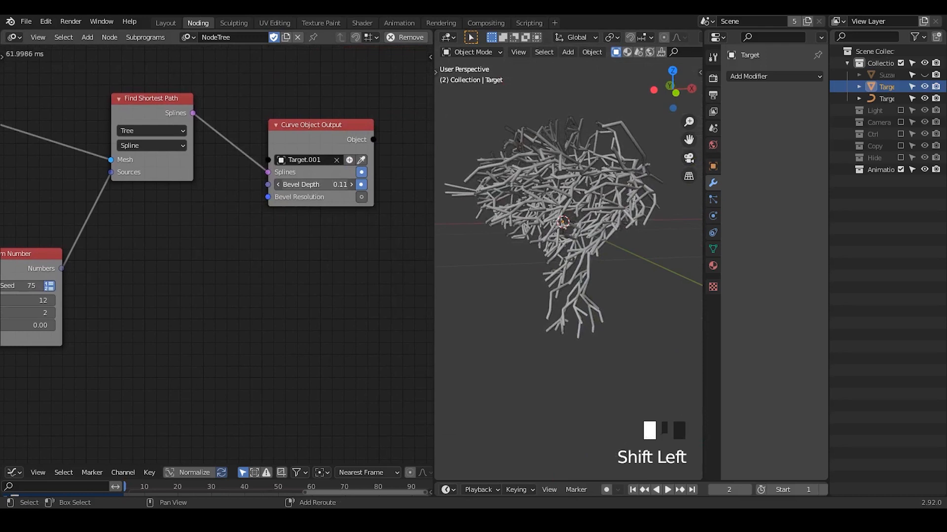
pyautogui.click(536, 177)
pyautogui.moveTo(535, 178); pyautogui.dragTo(602, 238, button='middle')
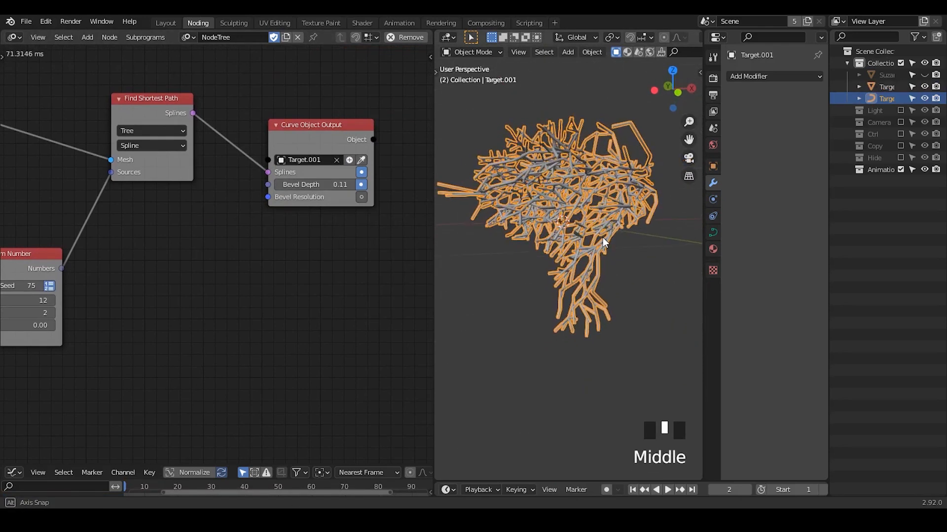
pyautogui.click(649, 238)
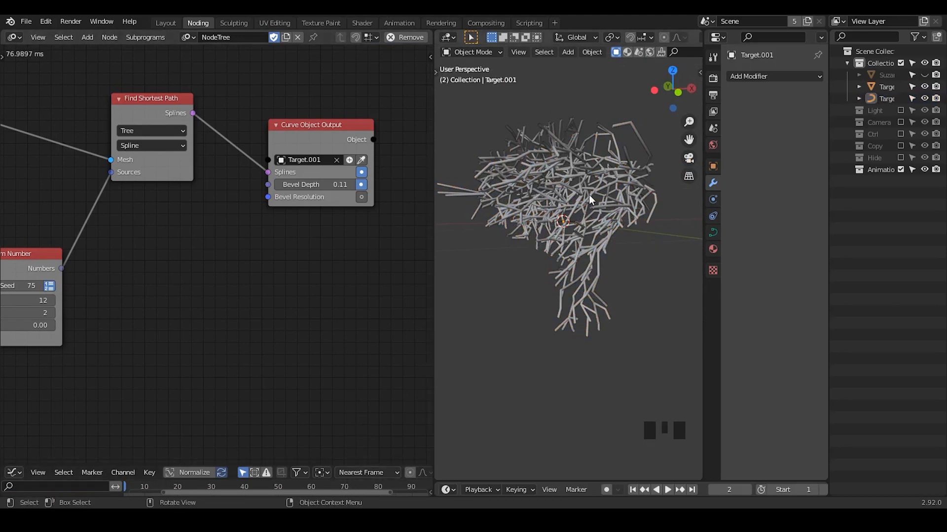
pyautogui.moveTo(620, 241)
pyautogui.mouseDown(button='middle')
pyautogui.moveTo(596, 238)
pyautogui.moveTo(620, 250)
pyautogui.moveTo(611, 250)
pyautogui.mouseUp(button='middle')
# Step: Move the Curve Object Output node farther from Find Shortest Path to leave space for another node
pyautogui.moveTo(361, 249); pyautogui.dragTo(242, 285, button='middle')
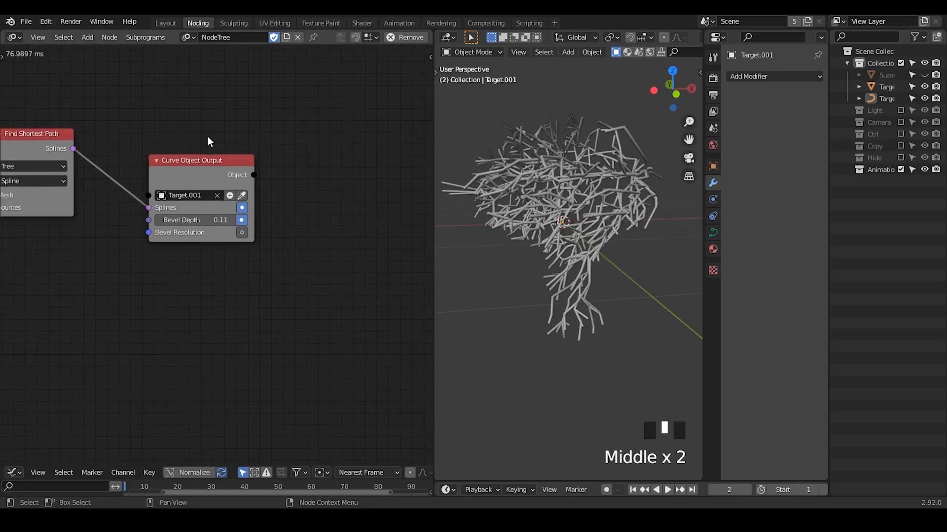
pyautogui.click(200, 165)
pyautogui.moveTo(200, 164); pyautogui.dragTo(336, 140)
pyautogui.moveTo(183, 228); pyautogui.dragTo(235, 197, button='middle')
pyautogui.scroll(2, 269, 206)
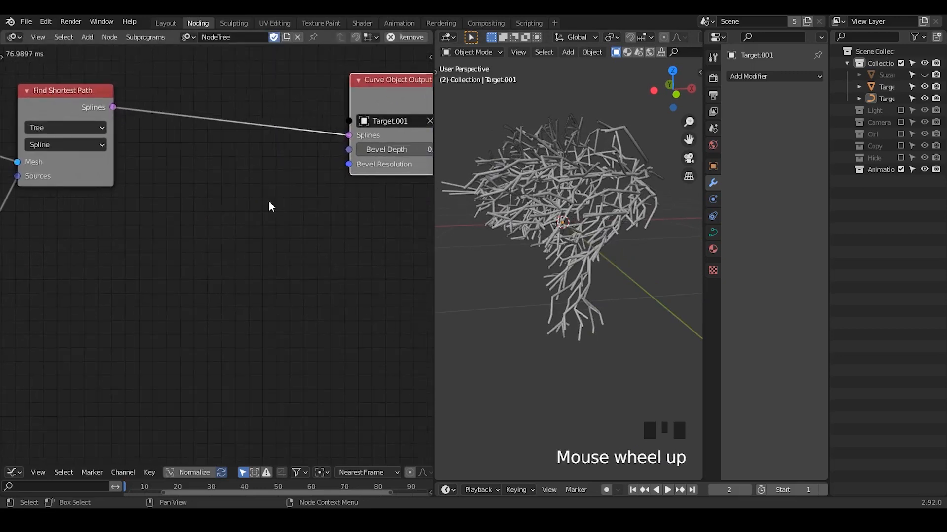
# Step: Add the Reset Spline Radius subprogram between Find Shortest Path and Curve Object Output, leaving it unconnected
pyautogui.hotkey('ctrl', 'a')
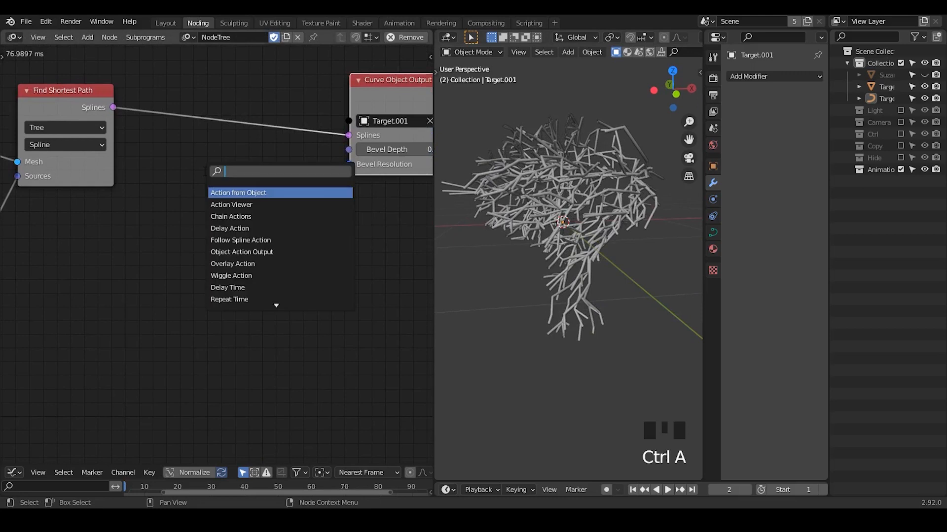
pyautogui.write('reset spline')
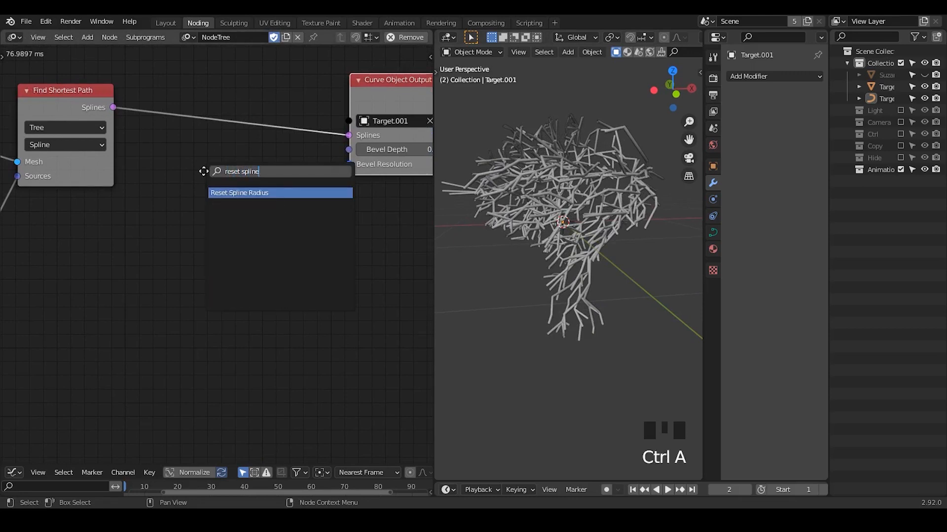
pyautogui.press('Return')
pyautogui.click(239, 230)
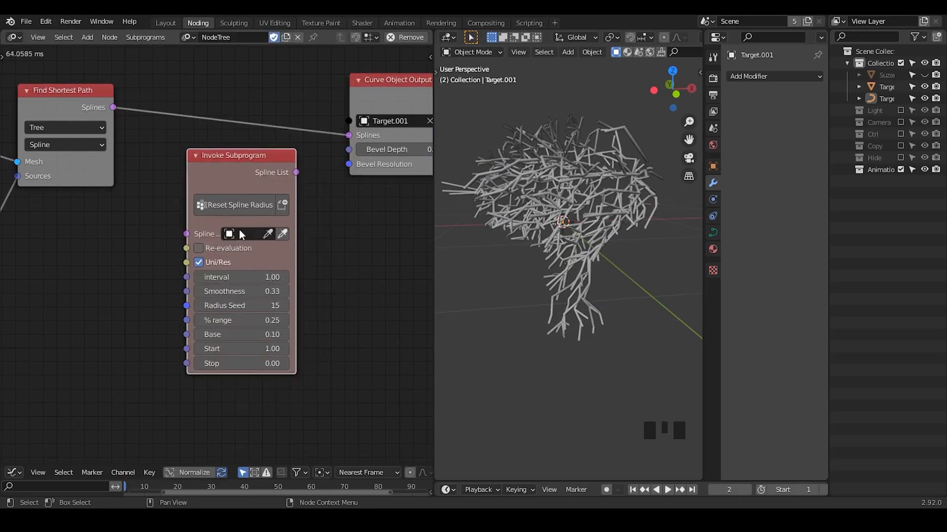
pyautogui.moveTo(294, 222); pyautogui.dragTo(331, 240, button='middle')
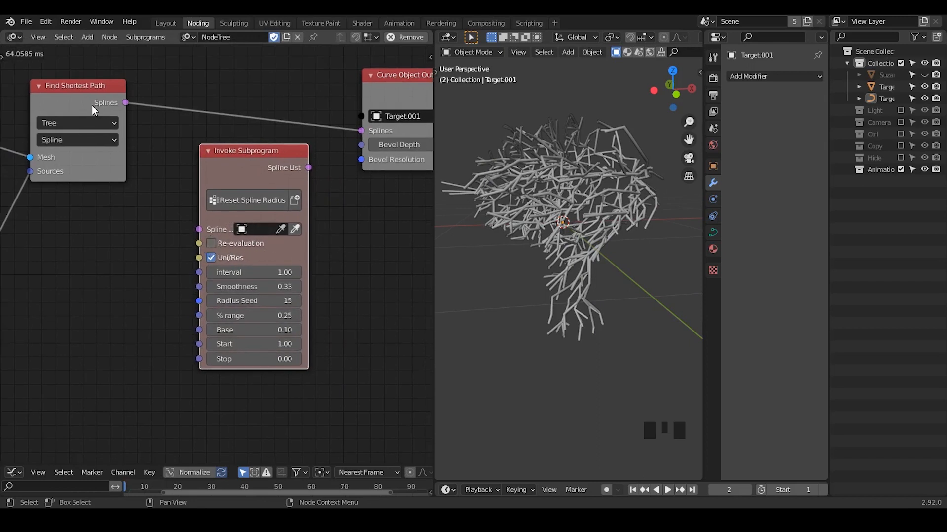
pyautogui.moveTo(193, 168); pyautogui.dragTo(194, 182, button='middle')
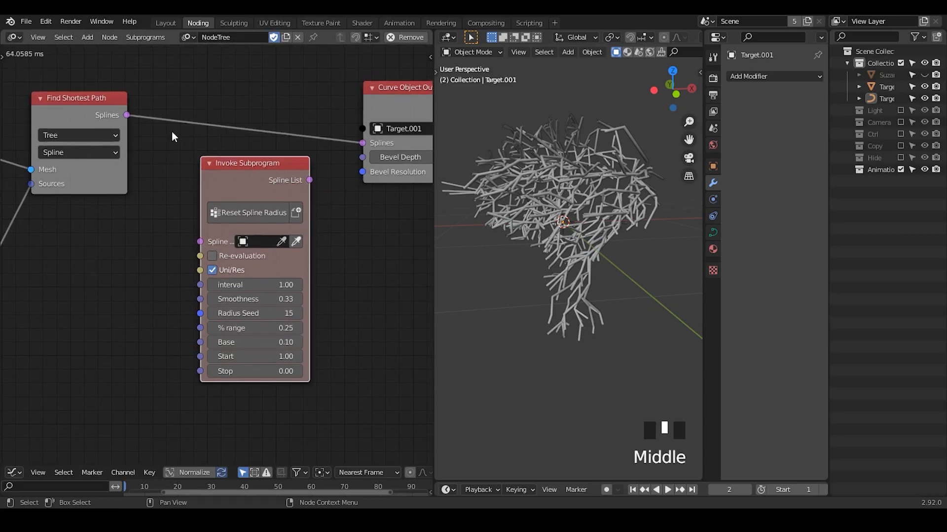
pyautogui.press('d')
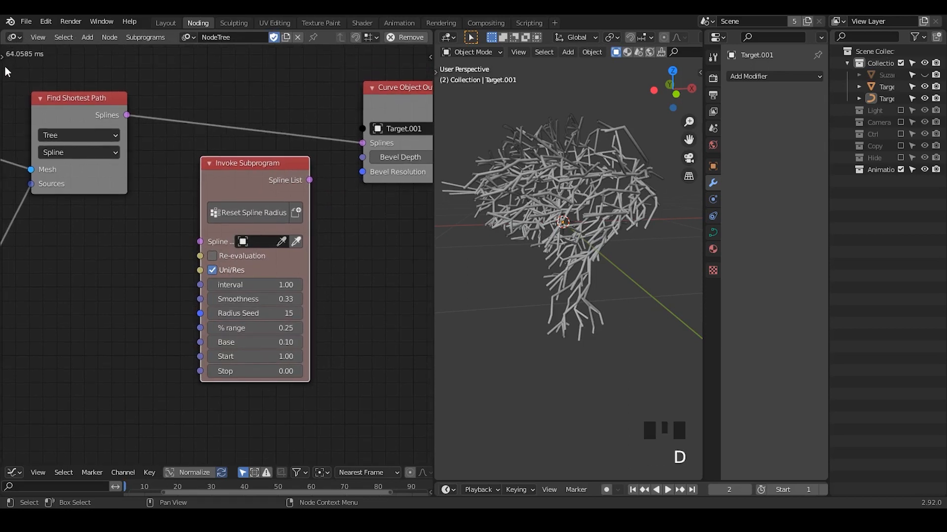
# Step: Route the Splines output of Find Shortest Path through Reset Spline Radius into the Splines input of Curve Object Output
pyautogui.moveTo(5, 65); pyautogui.dragTo(118, 65)
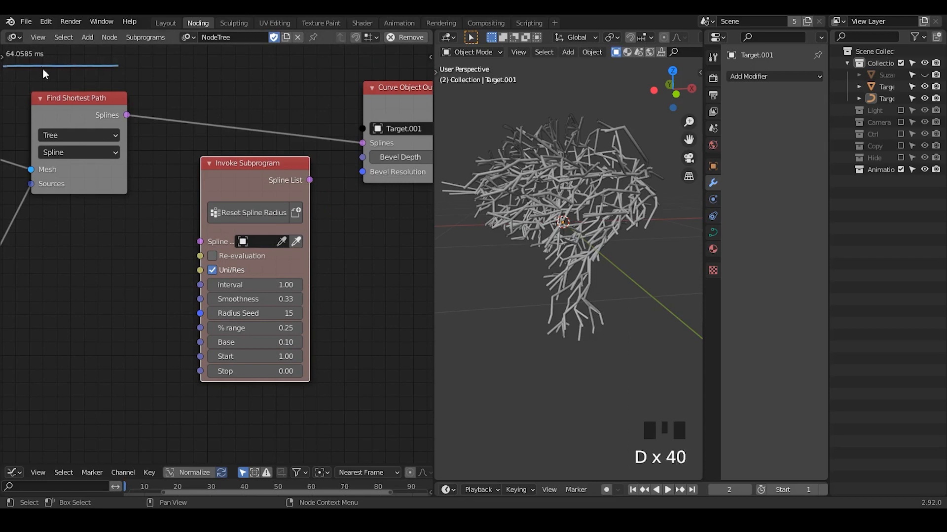
pyautogui.moveTo(127, 115); pyautogui.dragTo(200, 255)
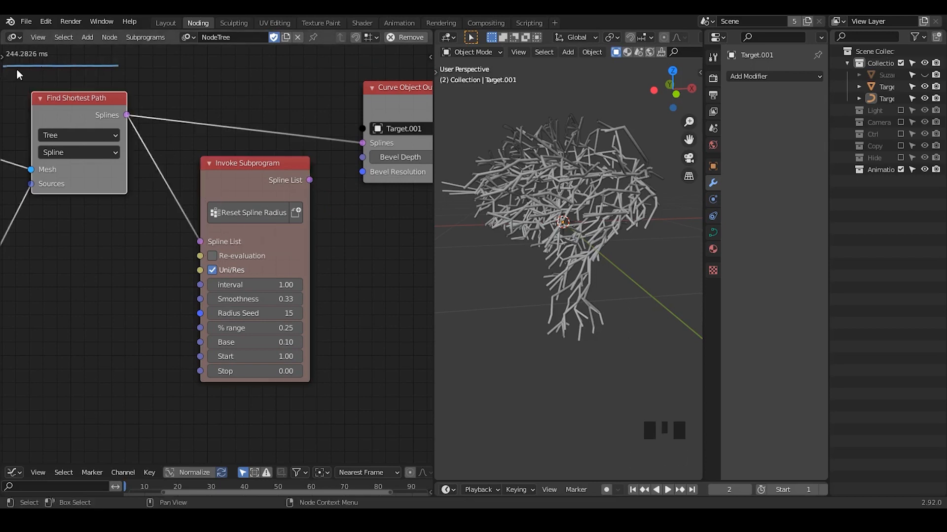
pyautogui.moveTo(310, 180); pyautogui.dragTo(364, 144)
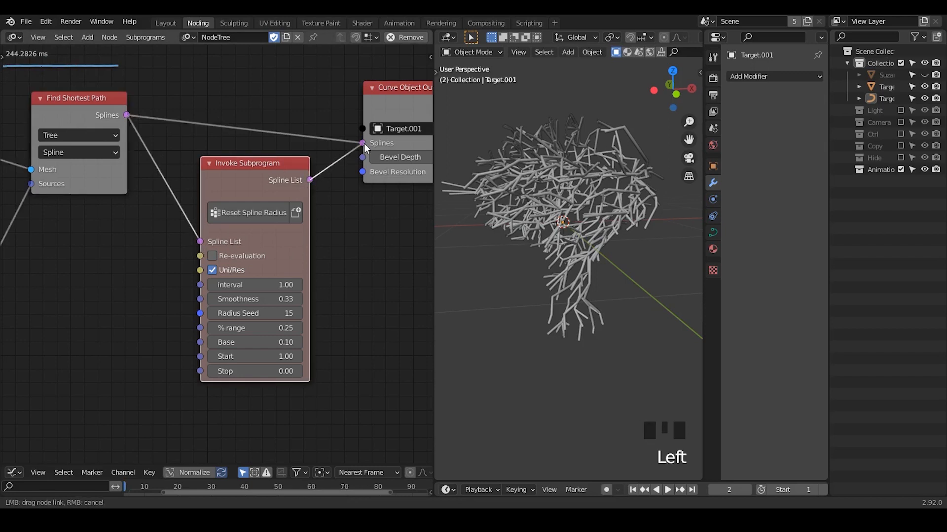
# Step: Write handwritten number notes with annotation strokes above the nodes and erase them
pyautogui.moveTo(268, 135); pyautogui.dragTo(211, 79, button='middle')
pyautogui.moveTo(208, 78); pyautogui.dragTo(227, 104)
pyautogui.click(239, 108)
pyautogui.moveTo(260, 78)
pyautogui.mouseDown()
pyautogui.moveTo(250, 109)
pyautogui.moveTo(254, 102)
pyautogui.mouseUp()
pyautogui.moveTo(273, 77)
pyautogui.mouseDown()
pyautogui.moveTo(290, 94)
pyautogui.moveTo(289, 110)
pyautogui.mouseUp()
pyautogui.moveTo(326, 78)
pyautogui.mouseDown()
pyautogui.moveTo(362, 102)
pyautogui.moveTo(340, 145)
pyautogui.mouseUp()
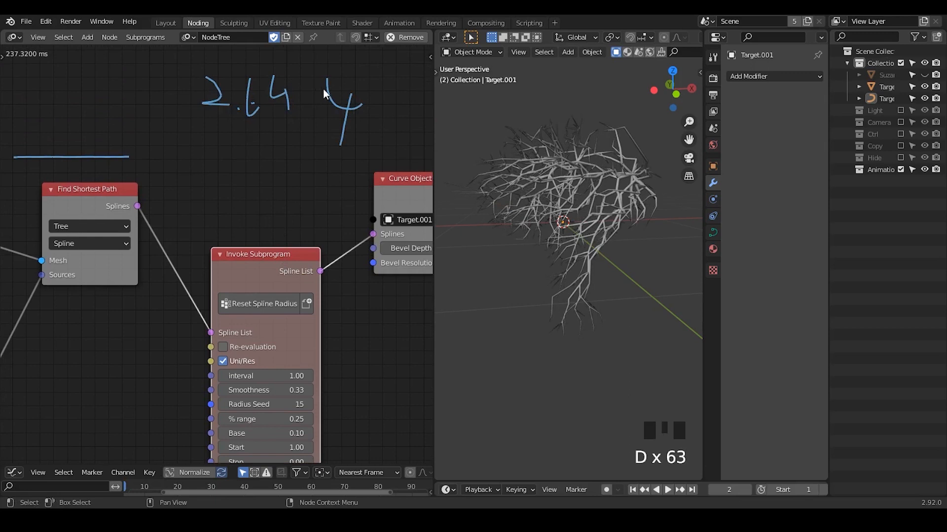
pyautogui.moveTo(352, 111)
pyautogui.mouseDown(button='right')
pyautogui.moveTo(328, 87)
pyautogui.moveTo(382, 86)
pyautogui.mouseUp(button='right')
pyautogui.moveTo(380, 66)
pyautogui.mouseDown()
pyautogui.moveTo(382, 103)
pyautogui.moveTo(387, 96)
pyautogui.mouseUp()
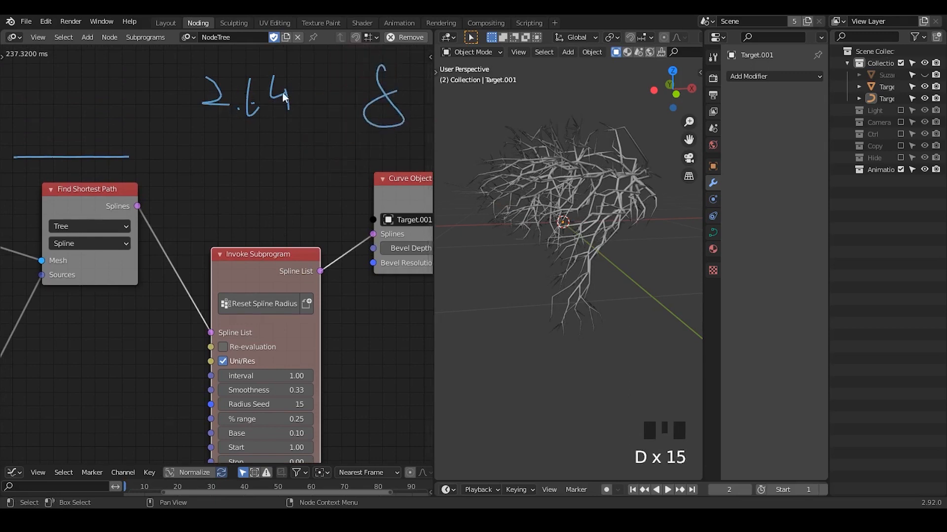
pyautogui.moveTo(203, 89)
pyautogui.mouseDown()
pyautogui.moveTo(269, 84)
pyautogui.moveTo(286, 101)
pyautogui.mouseUp()
pyautogui.moveTo(221, 100)
pyautogui.mouseDown(button='right')
pyautogui.moveTo(246, 90)
pyautogui.moveTo(391, 81)
pyautogui.moveTo(376, 95)
pyautogui.moveTo(10, 164)
pyautogui.moveTo(74, 143)
pyautogui.mouseUp(button='right')
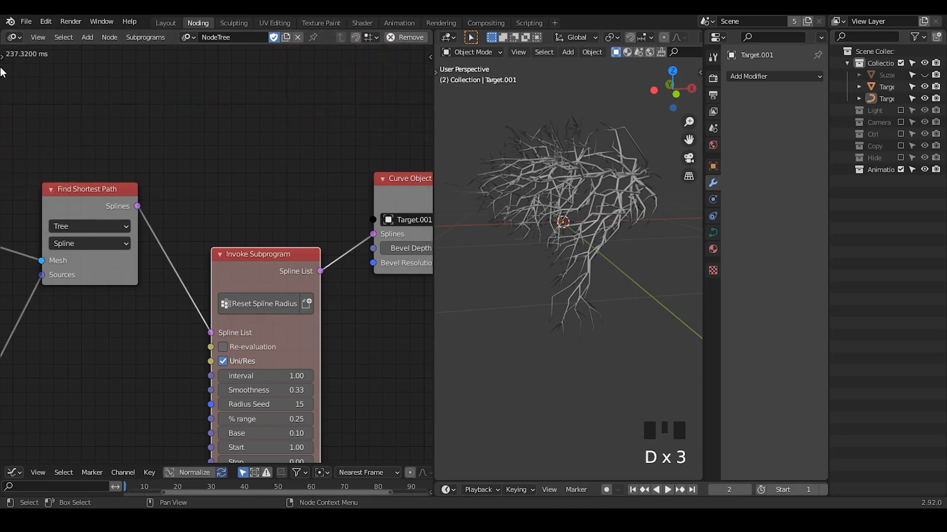
pyautogui.moveTo(2, 66); pyautogui.dragTo(142, 69)
pyautogui.moveTo(143, 66)
pyautogui.mouseDown(button='right')
pyautogui.moveTo(131, 80)
pyautogui.moveTo(144, 99)
pyautogui.mouseUp(button='right')
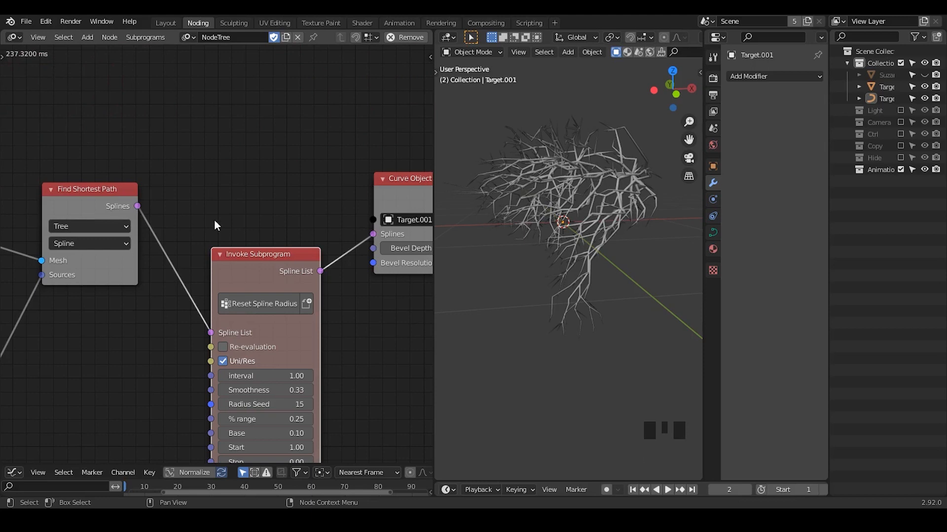
# Step: Align the Reset Spline Radius node between Find Shortest Path and Curve Object Output, and inspect the tapered tree curves
pyautogui.moveTo(207, 214); pyautogui.dragTo(191, 184, button='middle')
pyautogui.click(251, 218)
pyautogui.moveTo(250, 218); pyautogui.dragTo(225, 180)
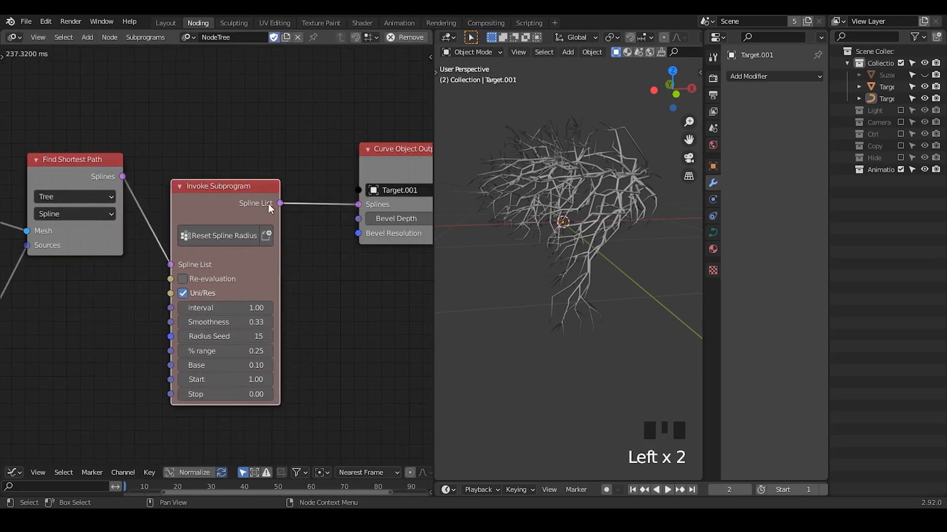
pyautogui.moveTo(549, 228); pyautogui.dragTo(581, 239, button='middle')
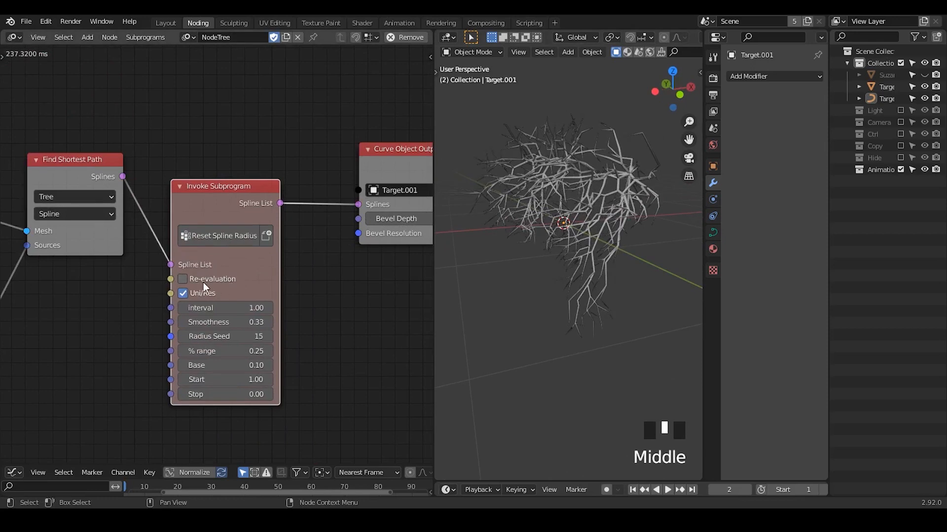
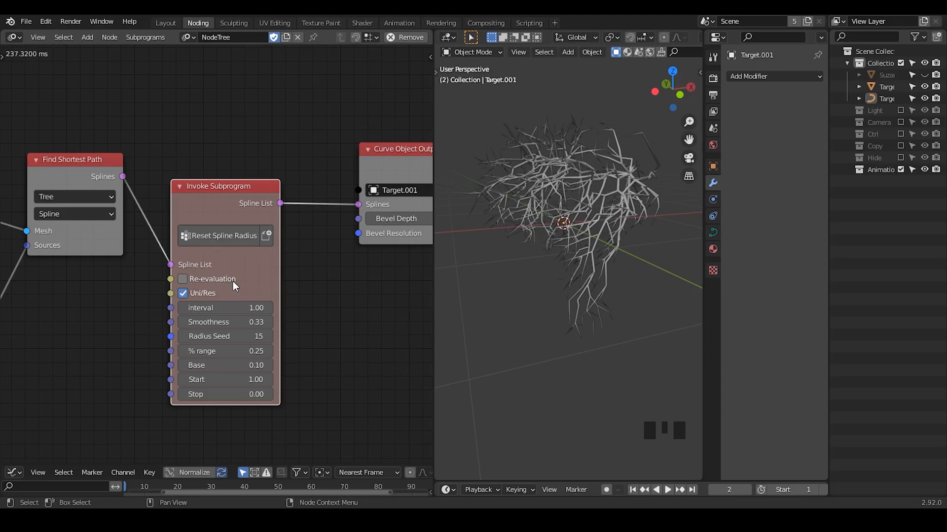
pyautogui.moveTo(652, 179); pyautogui.dragTo(547, 267, button='middle')
# Step: Set the Curve Object Output node's Bevel Depth to 0.20 and inspect the branches
pyautogui.moveTo(304, 357); pyautogui.dragTo(243, 345, button='middle')
pyautogui.click(352, 205)
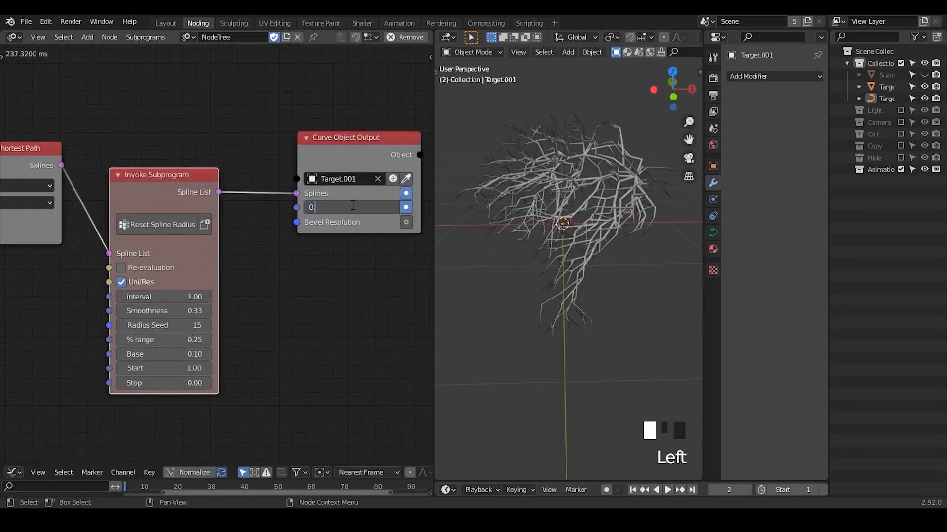
pyautogui.press('Return')
pyautogui.moveTo(528, 230); pyautogui.dragTo(409, 269, button='middle')
# Step: Try the reversed radius gradient on Reset Spline Radius with Start 0 and Stop 1, and inspect the branches
pyautogui.moveTo(183, 369); pyautogui.dragTo(216, 339, button='middle')
pyautogui.click(217, 337)
pyautogui.write('1')
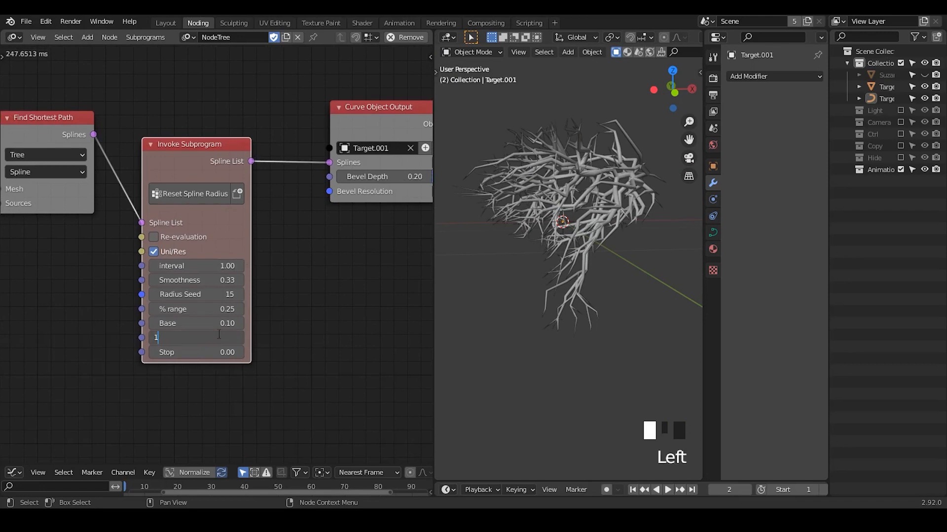
pyautogui.press('Return')
pyautogui.click(215, 351)
pyautogui.write('1')
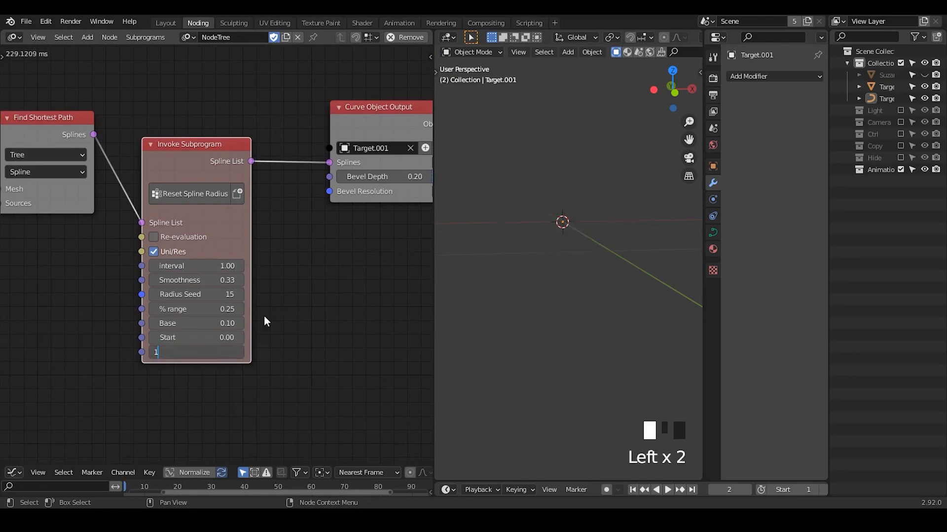
pyautogui.press('Return')
pyautogui.moveTo(604, 173); pyautogui.dragTo(494, 178, button='middle')
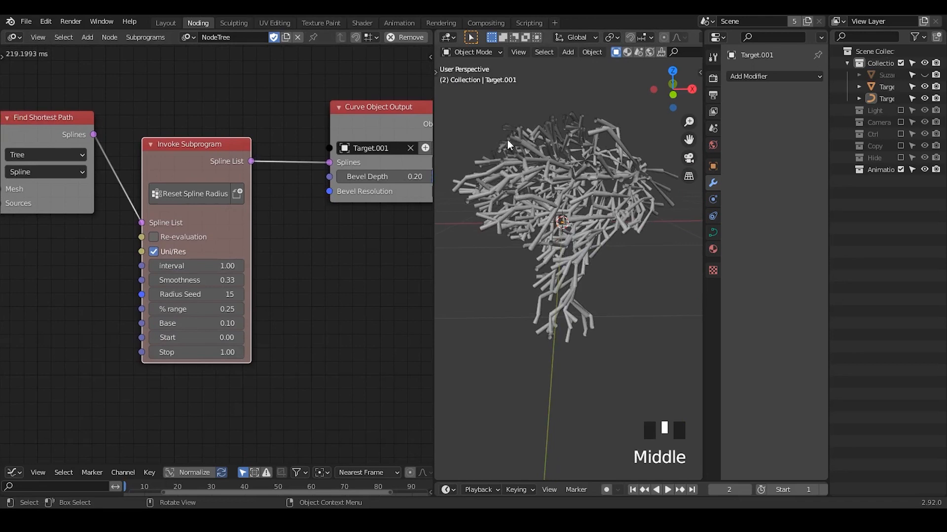
pyautogui.press('d')
pyautogui.moveTo(599, 179); pyautogui.dragTo(643, 232, button='middle')
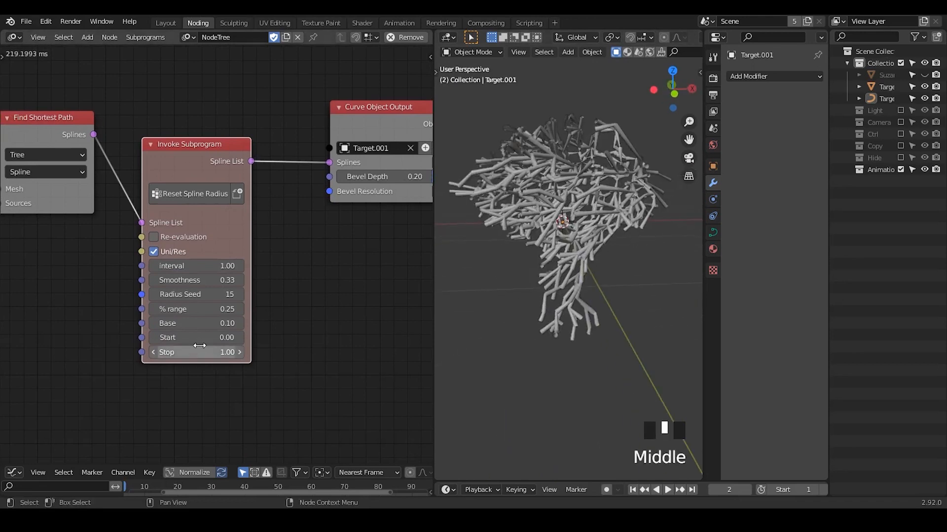
# Step: Set the Reset Spline Radius node's Start to 1 and Stop to 0
pyautogui.click(204, 338)
pyautogui.write('1')
pyautogui.press('Return')
pyautogui.click(207, 351)
pyautogui.write('0')
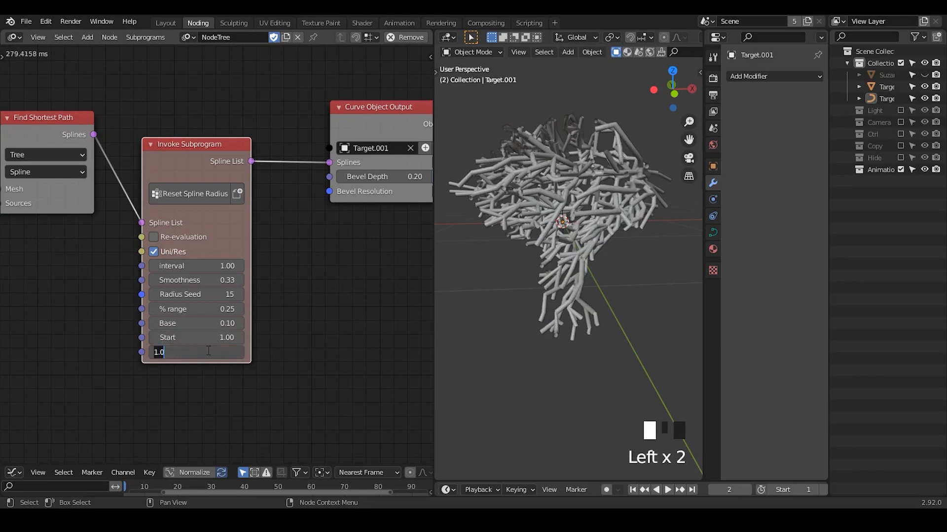
pyautogui.press('Return')
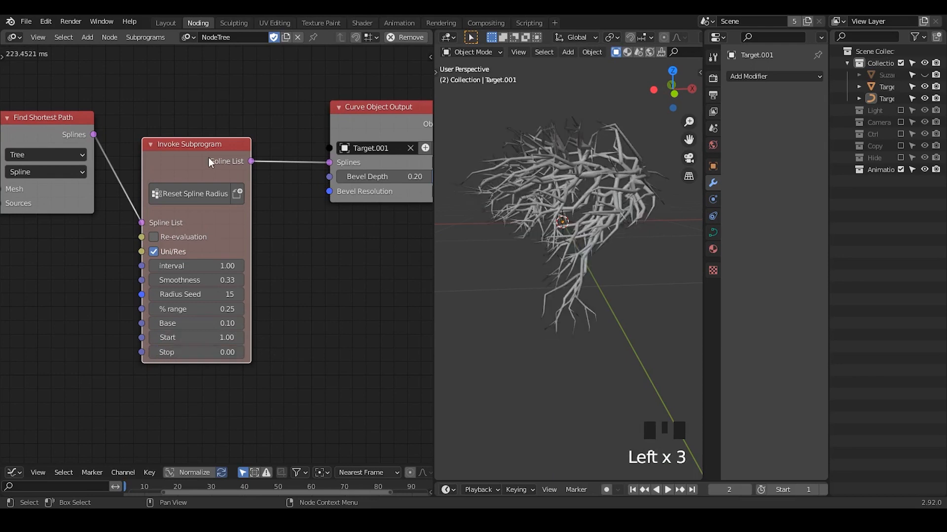
# Step: Show the hidden Gradient i'pola input socket on the Reset Spline Radius node
pyautogui.press('u')
pyautogui.click(232, 173)
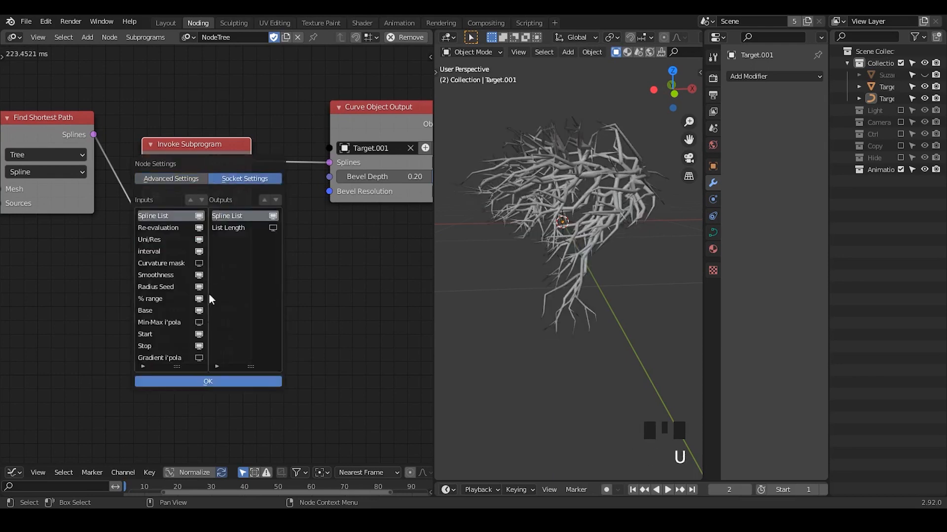
pyautogui.click(201, 380)
pyautogui.moveTo(201, 380); pyautogui.dragTo(226, 346, button='middle')
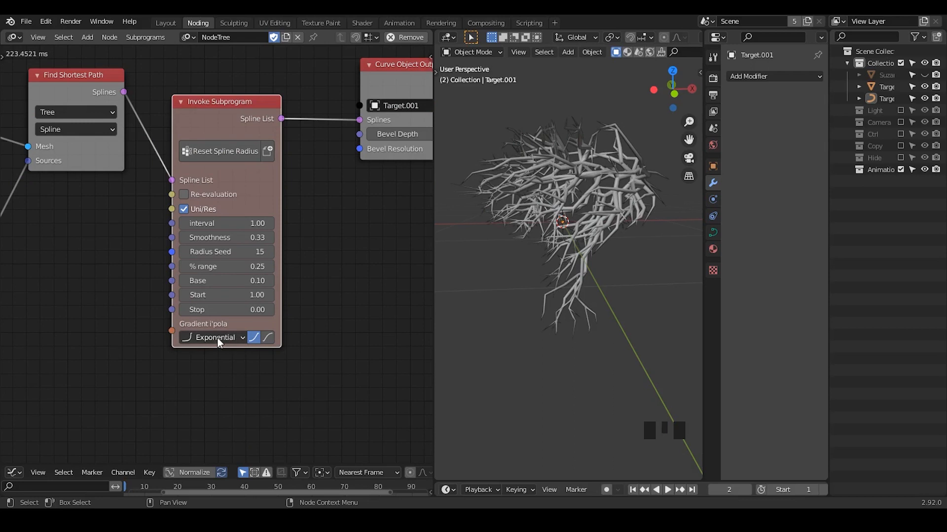
# Step: Try the Elastic and Cubic categories for the Reset Spline Radius node's gradient interpolation
pyautogui.click(222, 339)
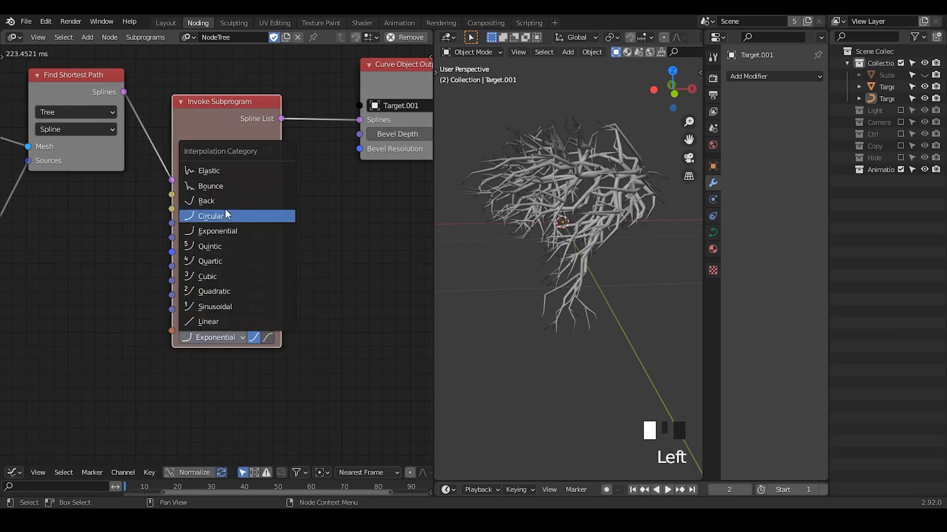
pyautogui.click(227, 171)
pyautogui.moveTo(531, 187); pyautogui.dragTo(415, 250, button='middle')
pyautogui.click(201, 336)
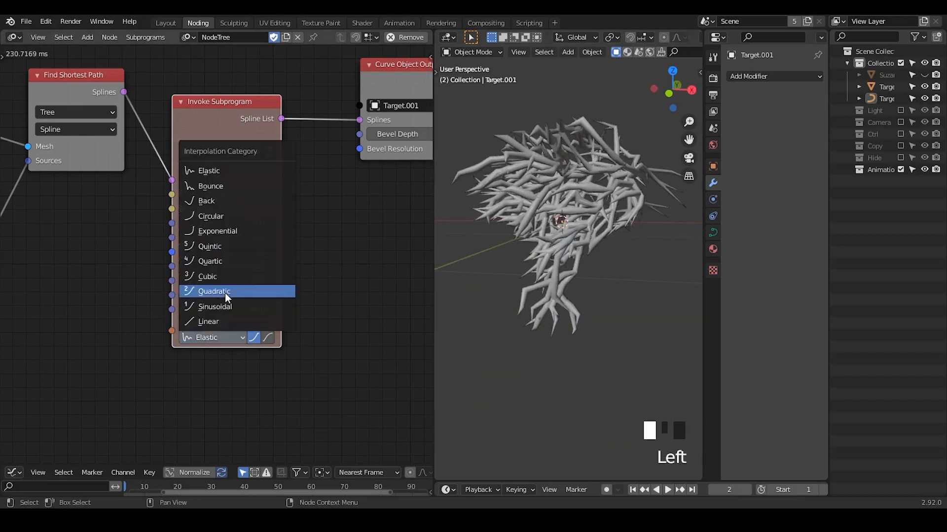
pyautogui.click(218, 276)
# Step: Set the gradient interpolation to Exponential, and briefly mark the thick branch area with an annotation that is erased again
pyautogui.click(223, 332)
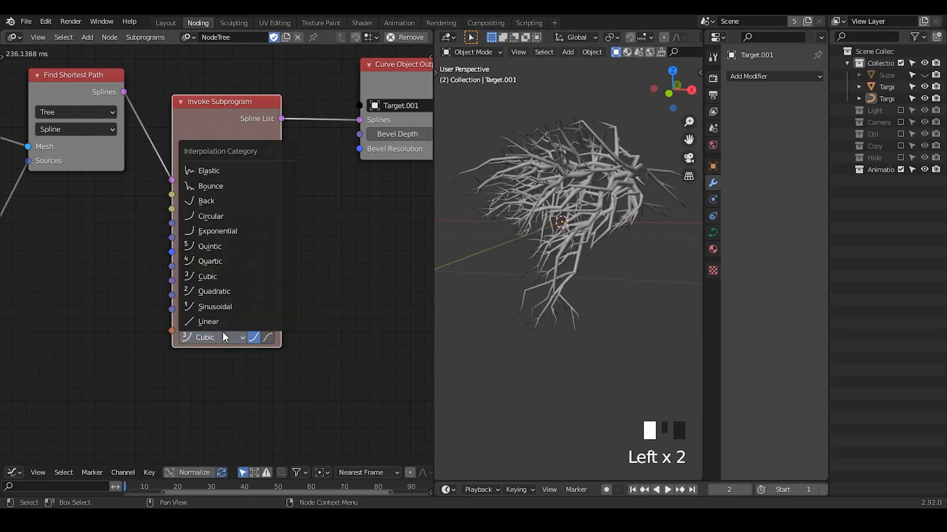
pyautogui.click(238, 232)
pyautogui.moveTo(540, 199); pyautogui.dragTo(575, 174, button='middle')
pyautogui.press('d')
pyautogui.moveTo(607, 179)
pyautogui.mouseDown()
pyautogui.moveTo(597, 147)
pyautogui.moveTo(614, 172)
pyautogui.mouseUp()
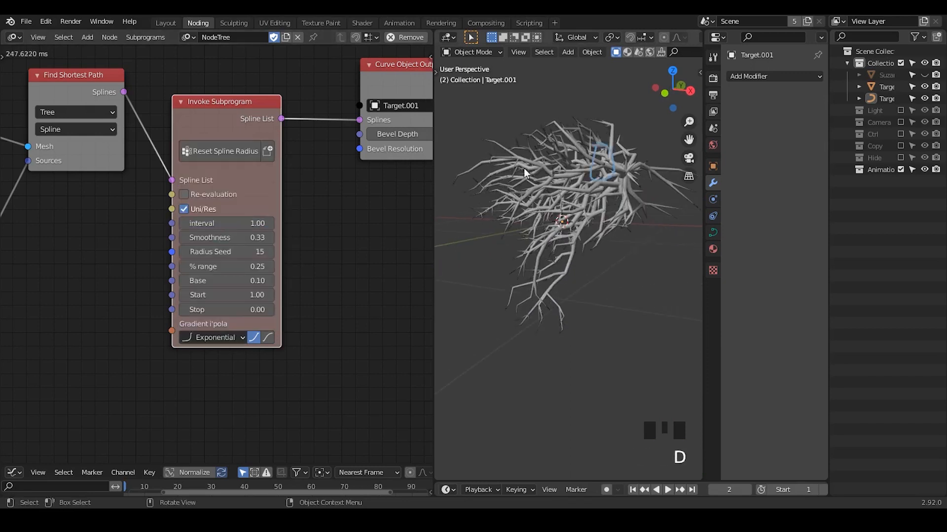
pyautogui.press('d')
pyautogui.moveTo(635, 162); pyautogui.dragTo(603, 161, button='right')
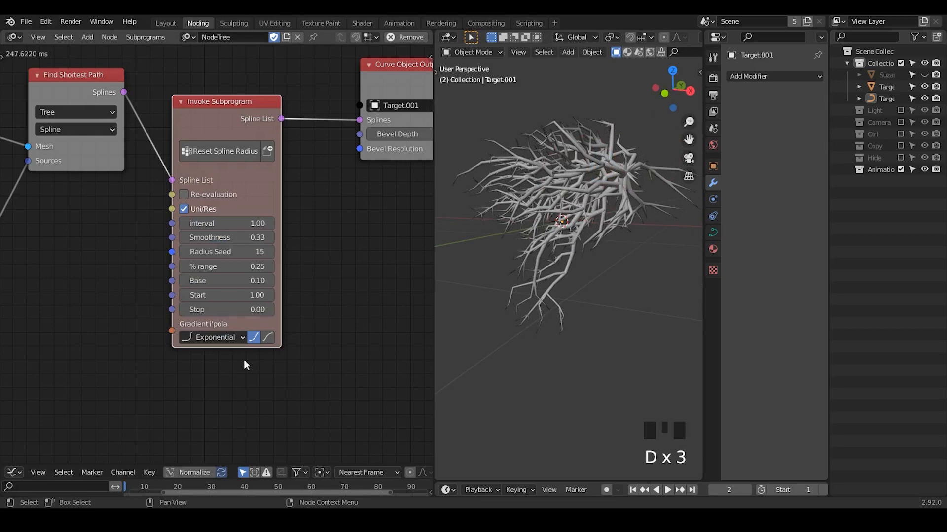
# Step: Disable and re-enable the active easing of the Exponential gradient interpolation to compare the branch radii
pyautogui.click(253, 336)
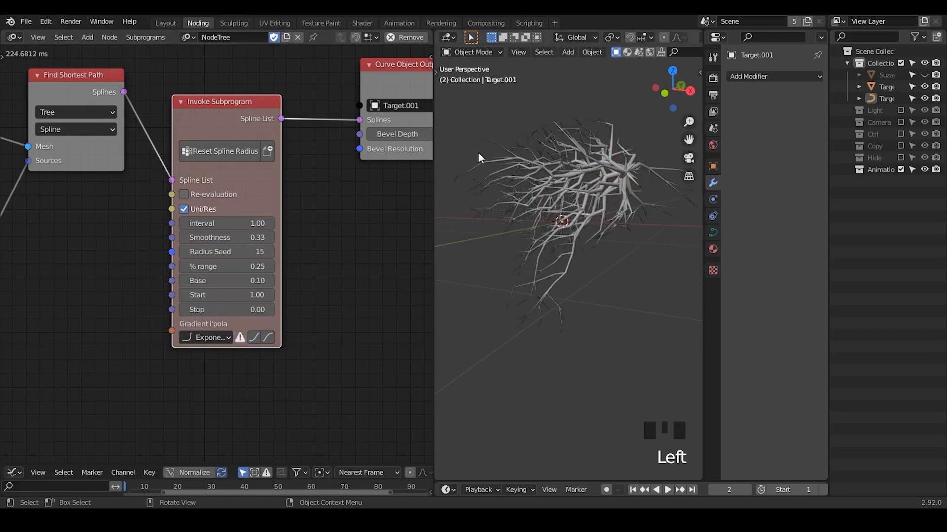
pyautogui.click(441, 208)
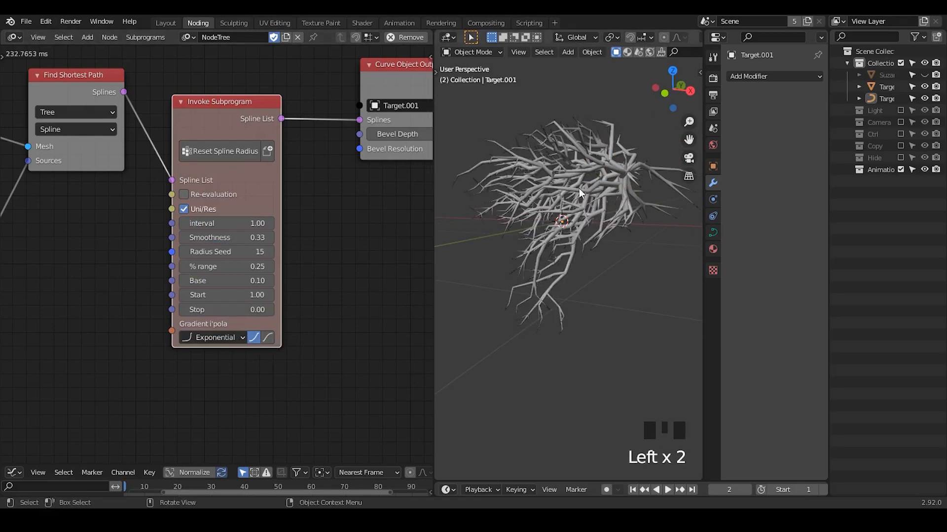
pyautogui.moveTo(545, 234); pyautogui.dragTo(576, 239, button='middle')
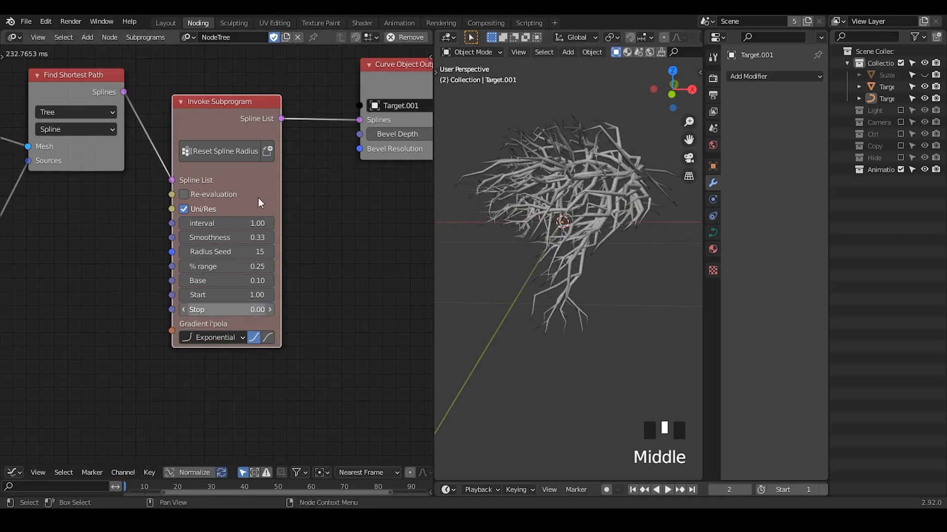
# Step: Move Curve Object Output farther away and insert a Trim Spline node between it and Reset Spline Radius
pyautogui.moveTo(344, 241); pyautogui.dragTo(249, 284, button='middle')
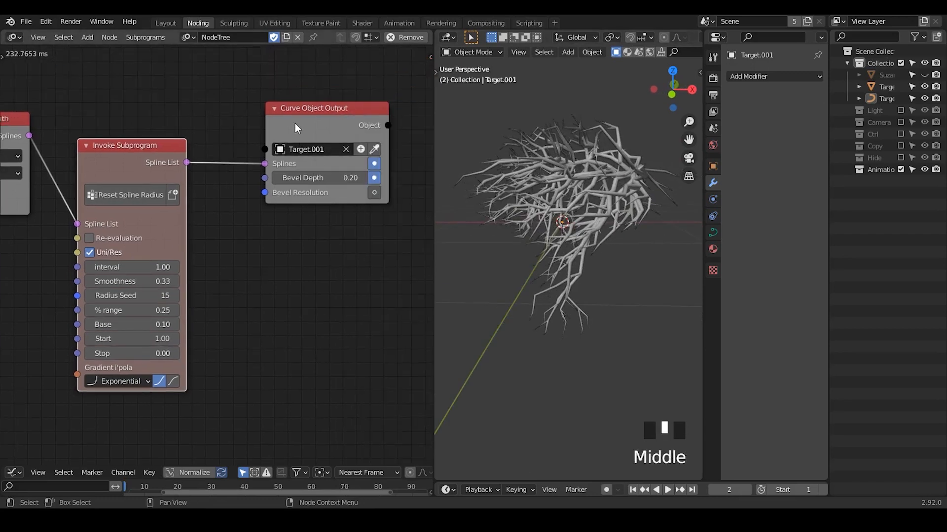
pyautogui.moveTo(295, 127); pyautogui.dragTo(410, 118)
pyautogui.hotkey('ctrl', 'a')
pyautogui.write('trim')
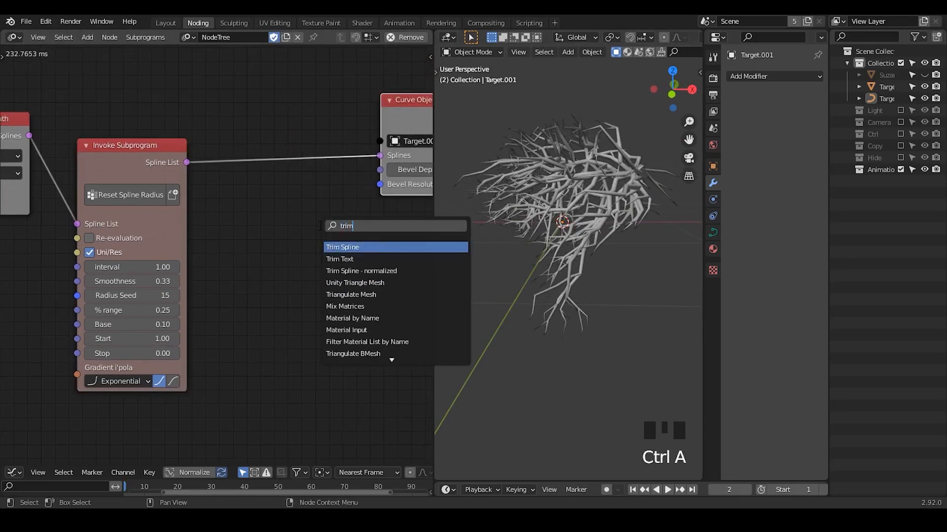
pyautogui.press('Return')
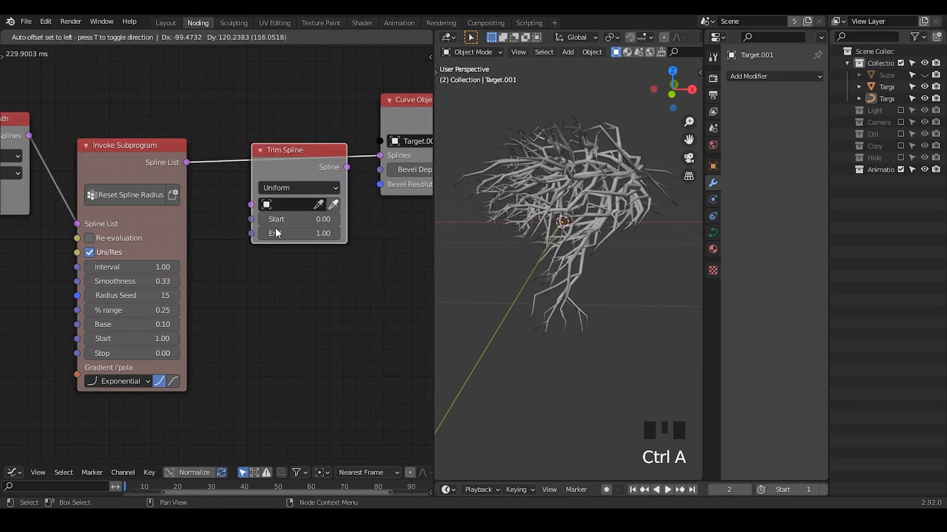
pyautogui.click(275, 228)
# Step: Test the Trim Spline growth by lowering its End value to 0 and raising it to 1
pyautogui.keyDown('shift'); pyautogui.click(275, 232); pyautogui.keyUp('shift')
pyautogui.moveTo(275, 232)
pyautogui.keyDown('shift'); pyautogui.mouseDown()
pyautogui.moveTo(234, 232)
pyautogui.moveTo(276, 233)
pyautogui.mouseUp(); pyautogui.keyUp('shift')
pyautogui.click(297, 235)
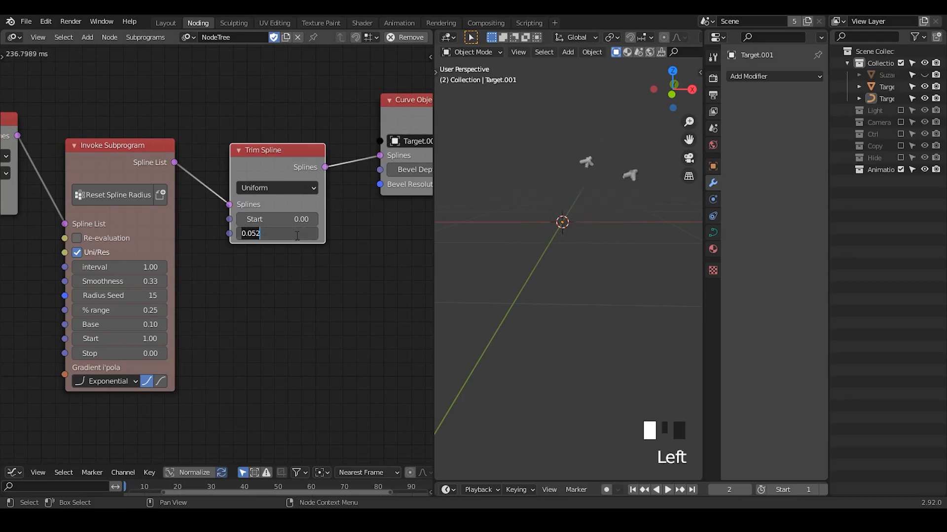
pyautogui.press('Return')
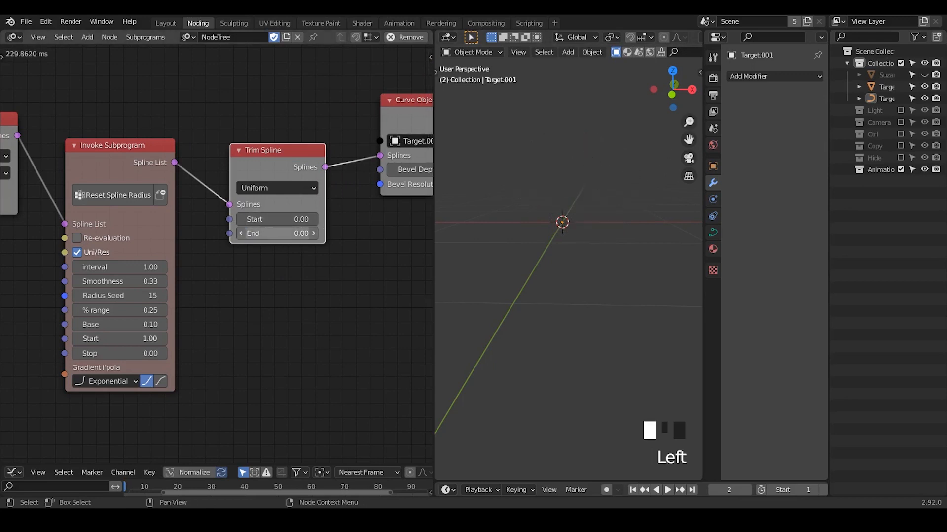
pyautogui.moveTo(258, 233)
pyautogui.mouseDown()
pyautogui.moveTo(301, 232)
pyautogui.moveTo(257, 233)
pyautogui.moveTo(275, 234)
pyautogui.mouseUp()
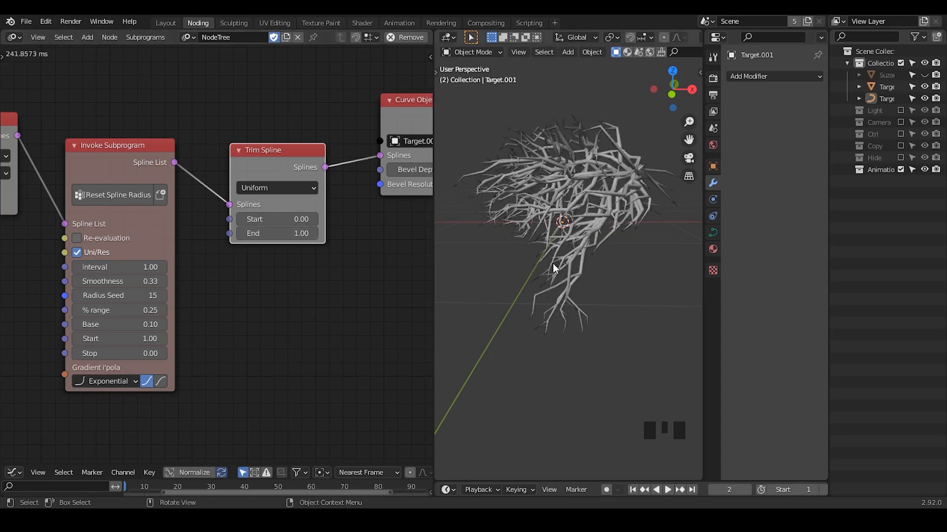
# Step: Lower the Trim Spline node's End value to about 0.51 to show partially grown branches
pyautogui.moveTo(552, 264); pyautogui.dragTo(517, 278, button='middle')
pyautogui.keyDown('shift'); pyautogui.click(296, 233); pyautogui.keyUp('shift')
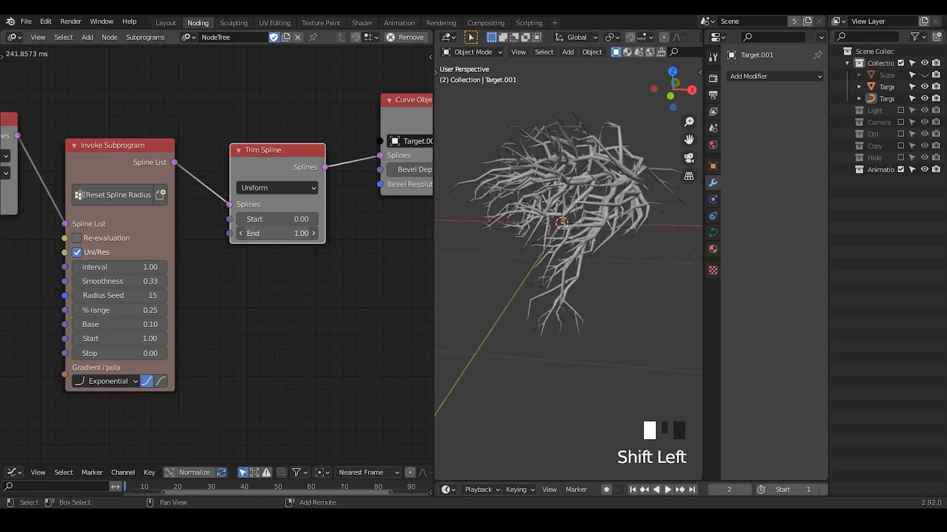
pyautogui.keyDown('shift'); pyautogui.moveTo(296, 234); pyautogui.dragTo(292, 234); pyautogui.keyUp('shift')
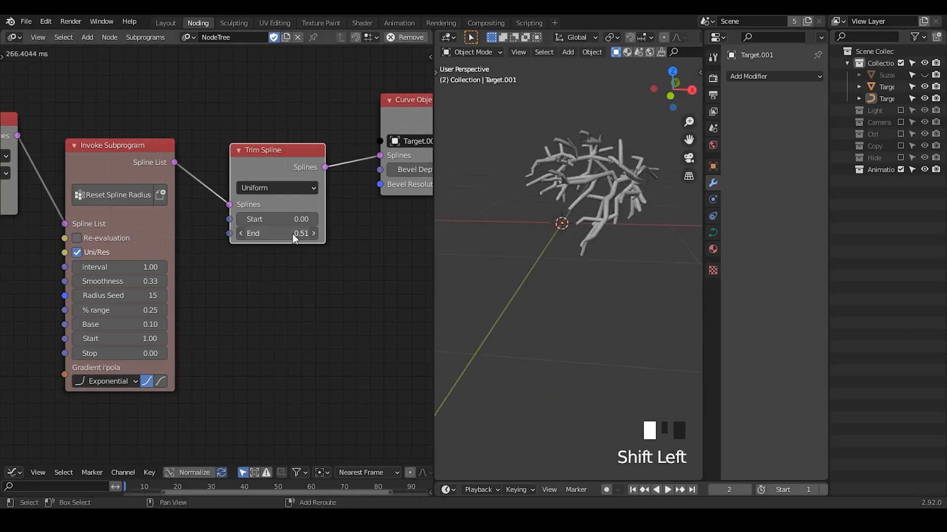
# Step: Add the Trim Spline - normalized subprogram node below the Trim Spline node and delete it again
pyautogui.hotkey('ctrl', 'a')
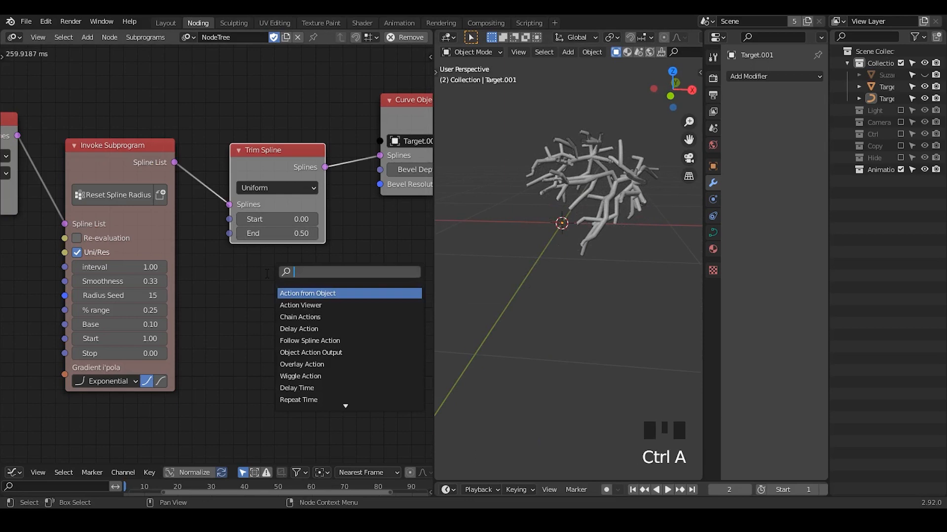
pyautogui.write('trim spline')
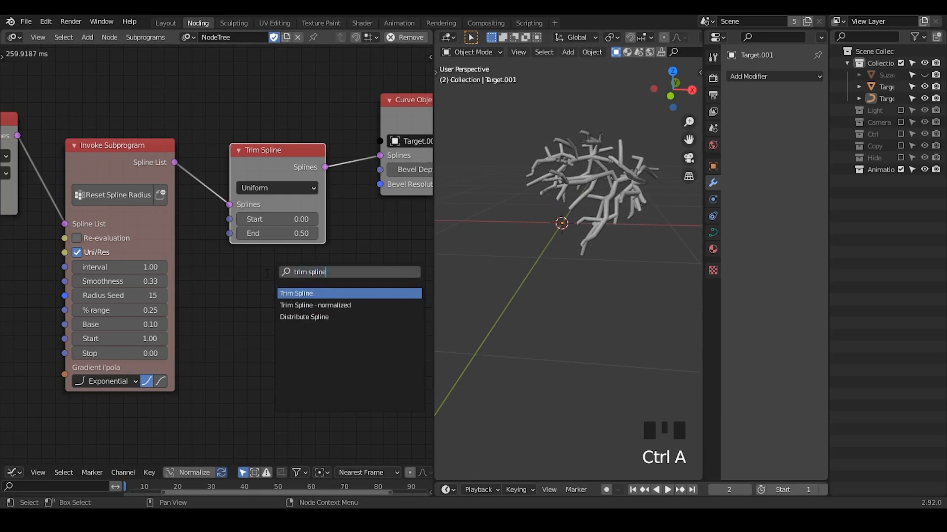
pyautogui.press('Down')
pyautogui.press('Return')
pyautogui.click(242, 259)
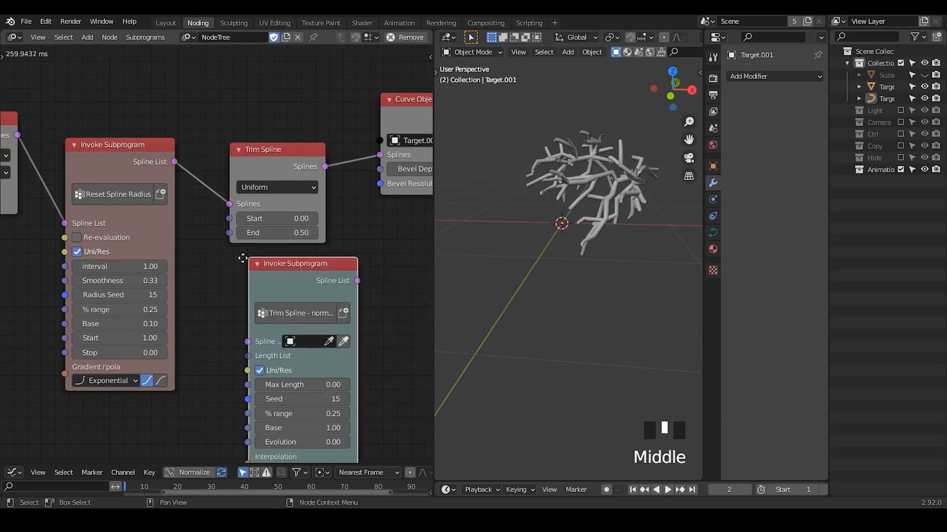
pyautogui.moveTo(243, 258); pyautogui.dragTo(264, 229, button='middle')
pyautogui.press('x')
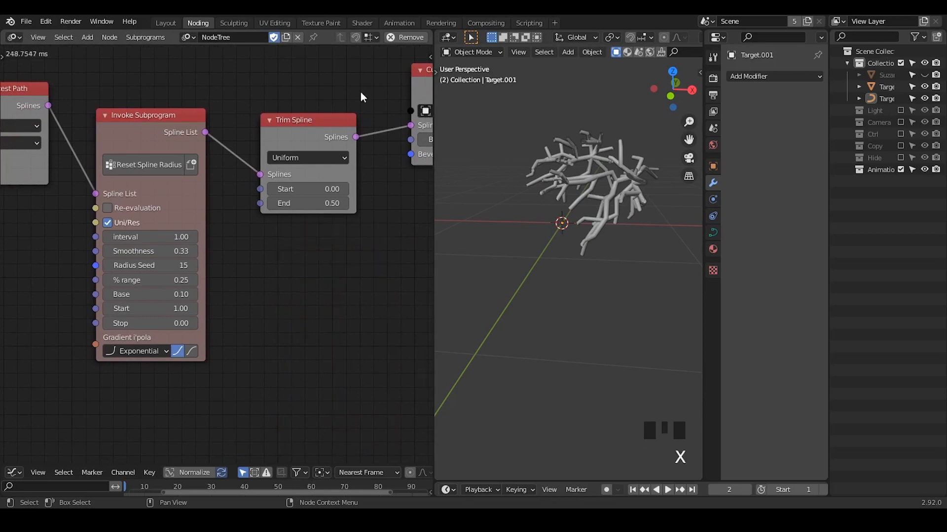
# Step: Move the Trim Spline node slightly up and set its End value to 1.00 to show the fully grown branches
pyautogui.moveTo(285, 143); pyautogui.dragTo(290, 126)
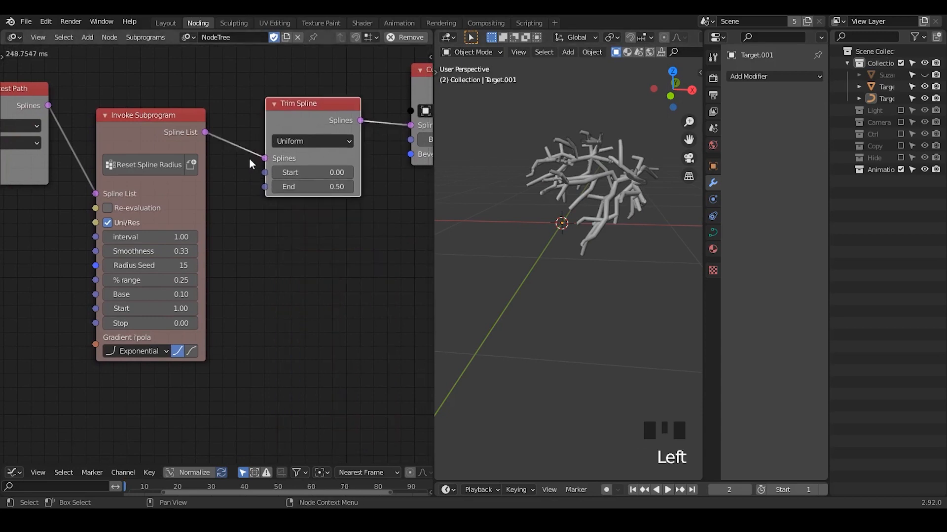
pyautogui.moveTo(311, 186); pyautogui.dragTo(376, 200)
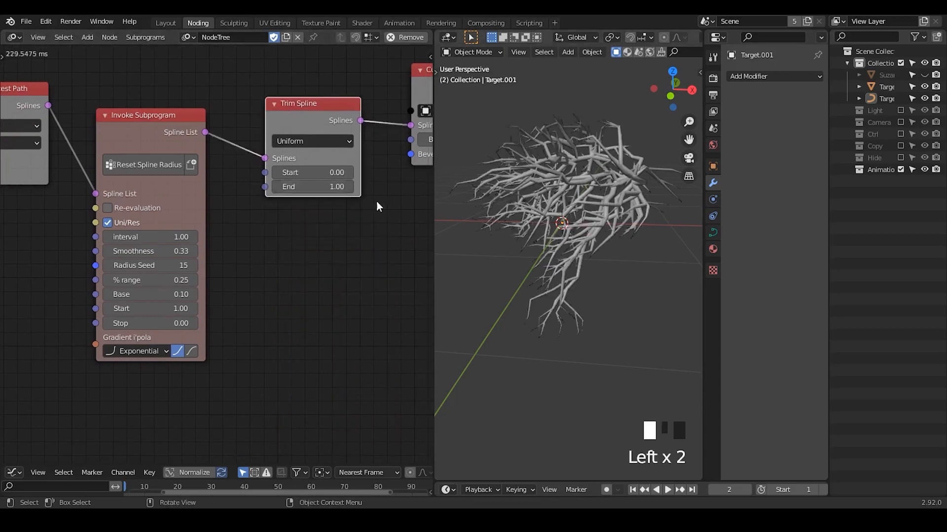
pyautogui.moveTo(567, 167); pyautogui.dragTo(550, 226, button='middle')
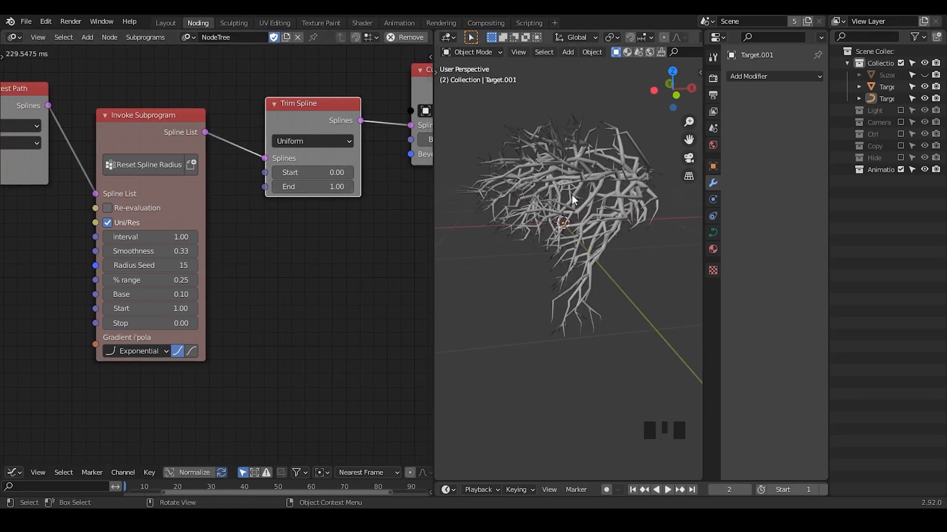
# Step: Raise the Seed of the Random Number node feeding the Find Shortest Path sources to 14
pyautogui.moveTo(148, 251); pyautogui.dragTo(384, 236, button='middle')
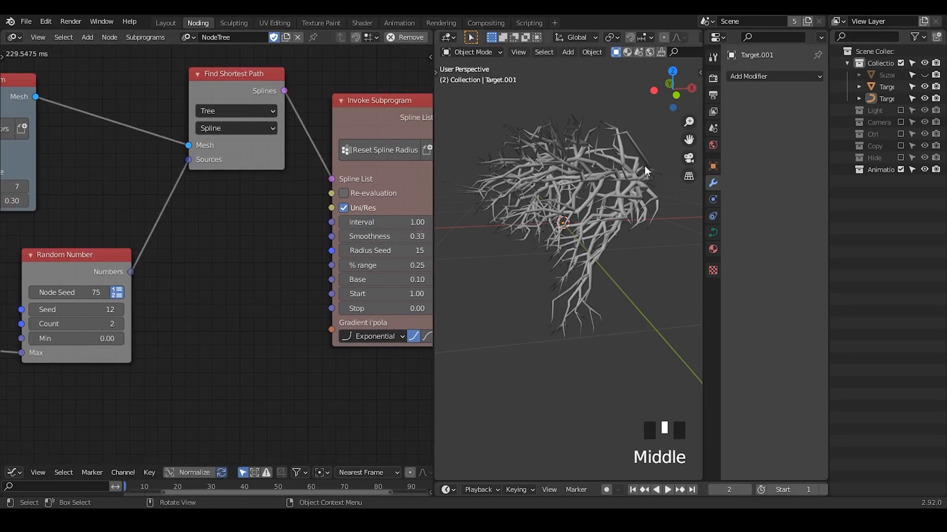
pyautogui.moveTo(137, 179); pyautogui.dragTo(345, 232, button='middle')
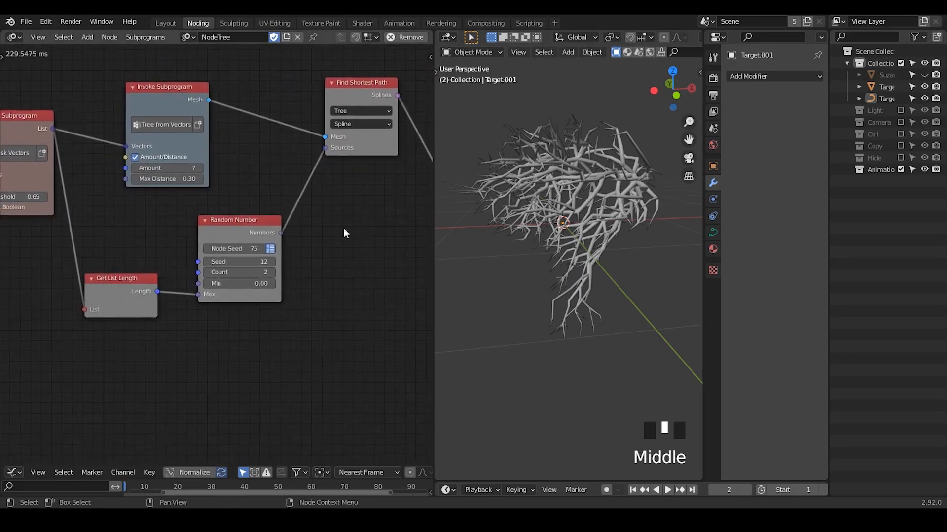
pyautogui.click(274, 261)
pyautogui.click(274, 261)
pyautogui.click(274, 261)
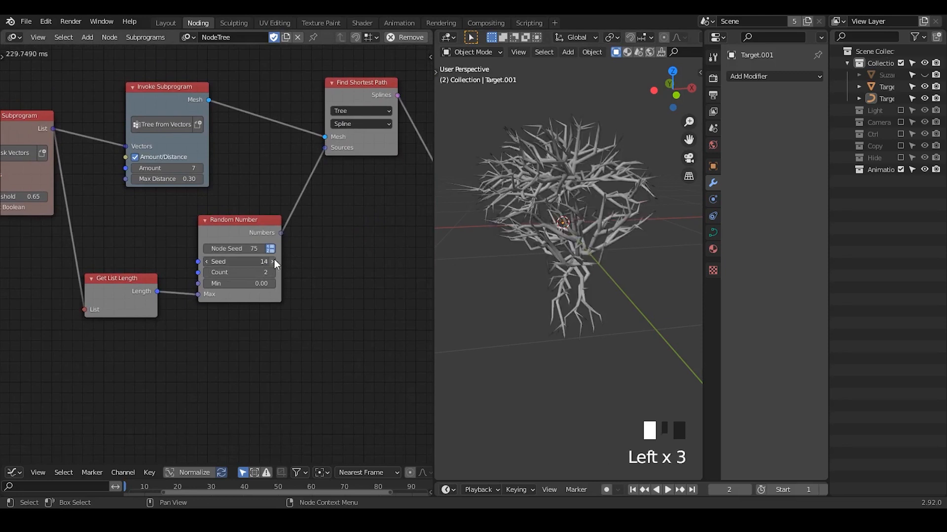
# Step: Set the Random Number node's seed to 16 and its count to 3
pyautogui.click(274, 261)
pyautogui.click(273, 272)
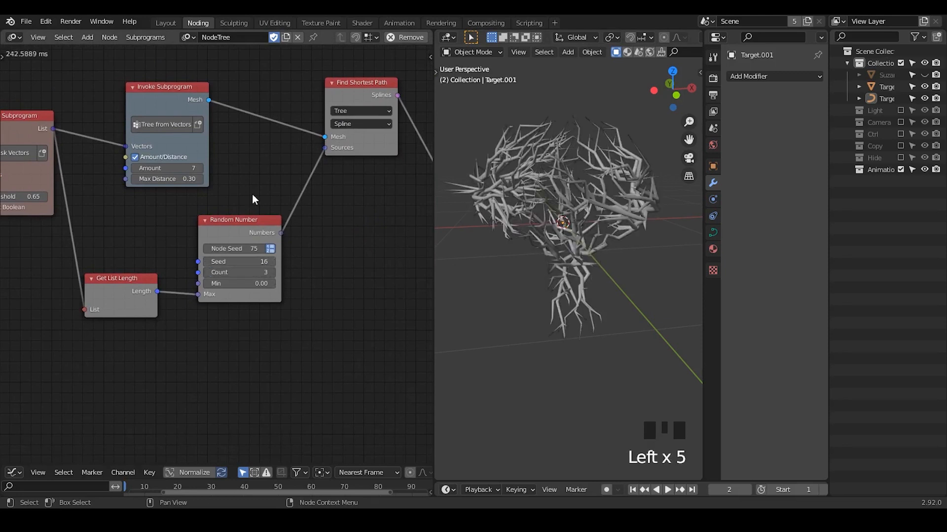
# Step: Try an amount of 4 on the Tree from Vectors node and reduce it to 2
pyautogui.click(189, 169)
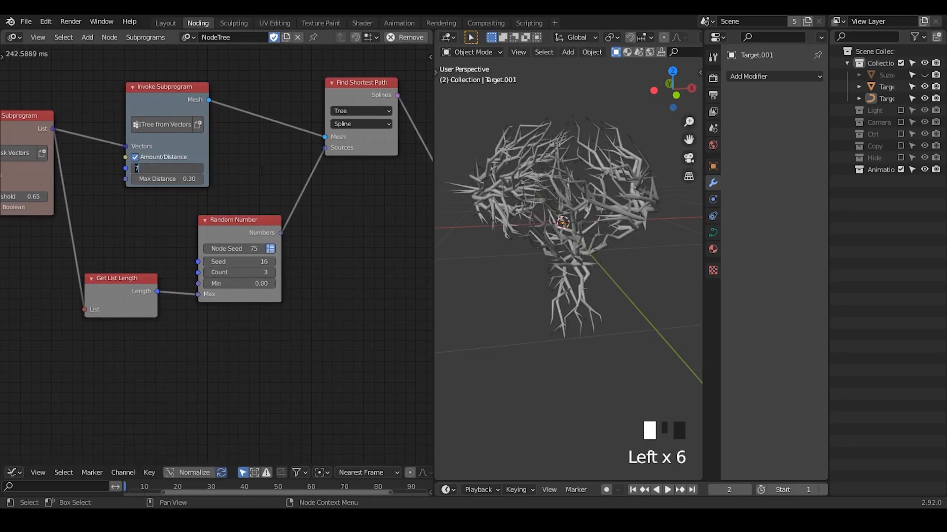
pyautogui.write('4')
pyautogui.moveTo(655, 183); pyautogui.dragTo(592, 209, button='middle')
pyautogui.click(134, 168)
pyautogui.click(134, 168)
# Step: Try an amount of 8 on the Tree from Vectors node, followed by 7, and inspect the tree
pyautogui.click(191, 167)
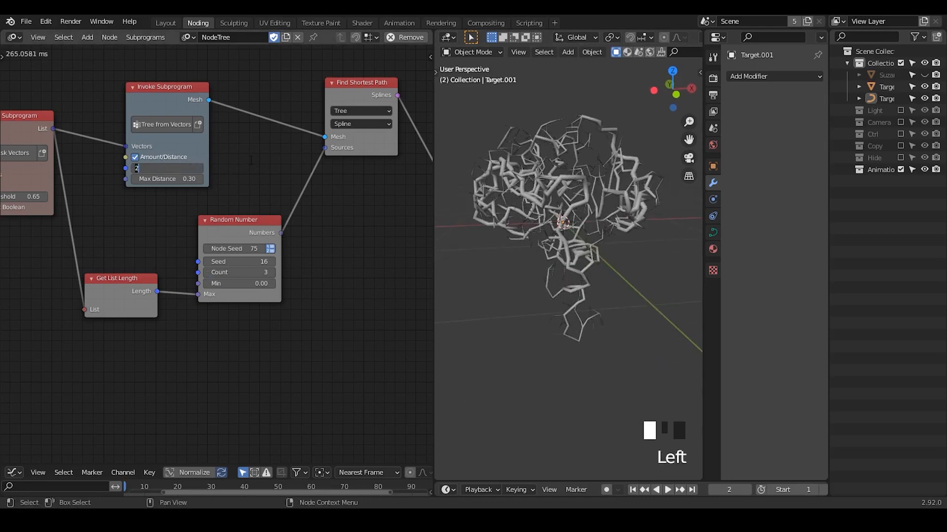
pyautogui.write('8')
pyautogui.press('Return')
pyautogui.doubleClick(201, 169)
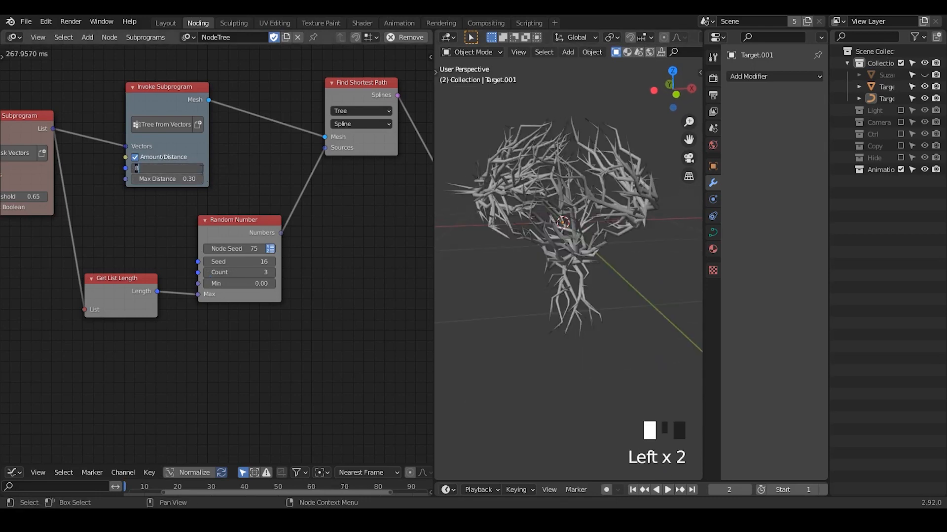
pyautogui.write('7')
pyautogui.press('Return')
pyautogui.moveTo(603, 187)
pyautogui.mouseDown(button='middle')
pyautogui.moveTo(623, 167)
pyautogui.moveTo(595, 176)
pyautogui.mouseUp(button='middle')
# Step: Raise the Tree from Vectors node's amount to 14 and check the denser branching from another angle
pyautogui.click(197, 168)
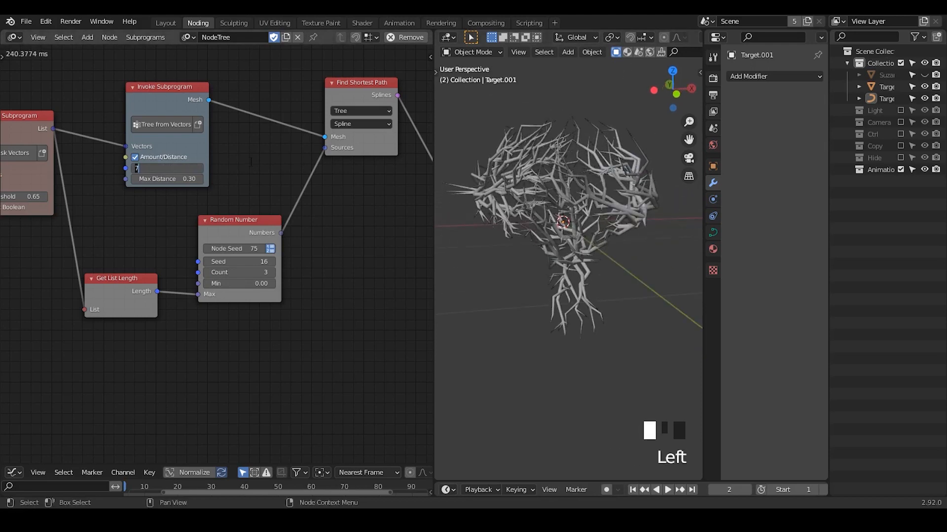
pyautogui.write('14')
pyautogui.press('Return')
pyautogui.moveTo(591, 195); pyautogui.dragTo(612, 181, button='middle')
# Step: Set the Random Number seed to 17 and the Tree from Vectors amount to 7
pyautogui.click(273, 262)
pyautogui.click(177, 168)
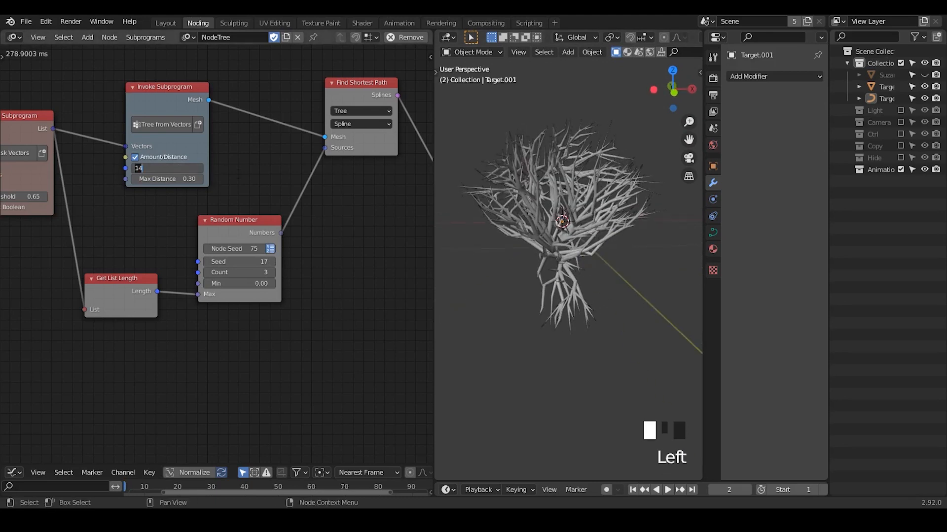
pyautogui.write('7')
pyautogui.press('Return')
# Step: Try a threshold of 0.3 on the Mask Vectors subprogram node
pyautogui.moveTo(215, 226); pyautogui.dragTo(369, 227, button='middle')
pyautogui.moveTo(378, 191); pyautogui.dragTo(330, 197, button='middle')
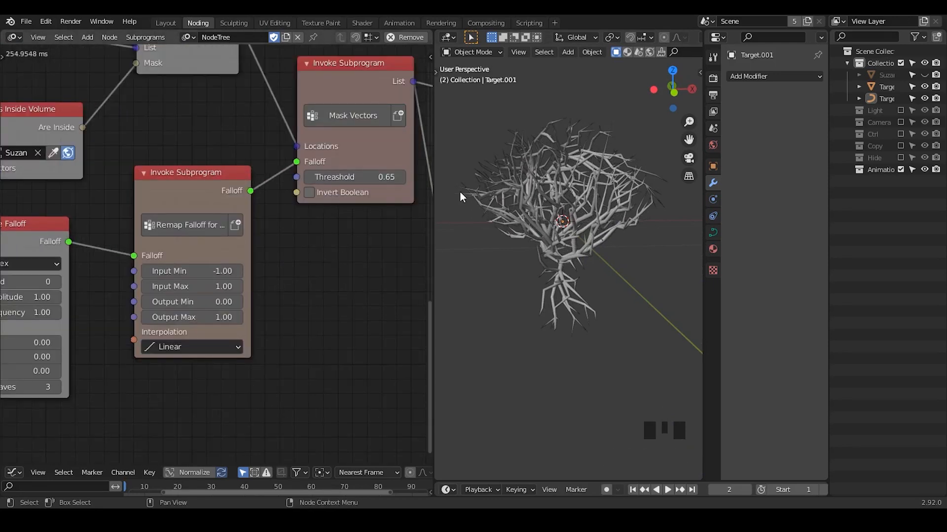
pyautogui.click(367, 176)
pyautogui.write('0')
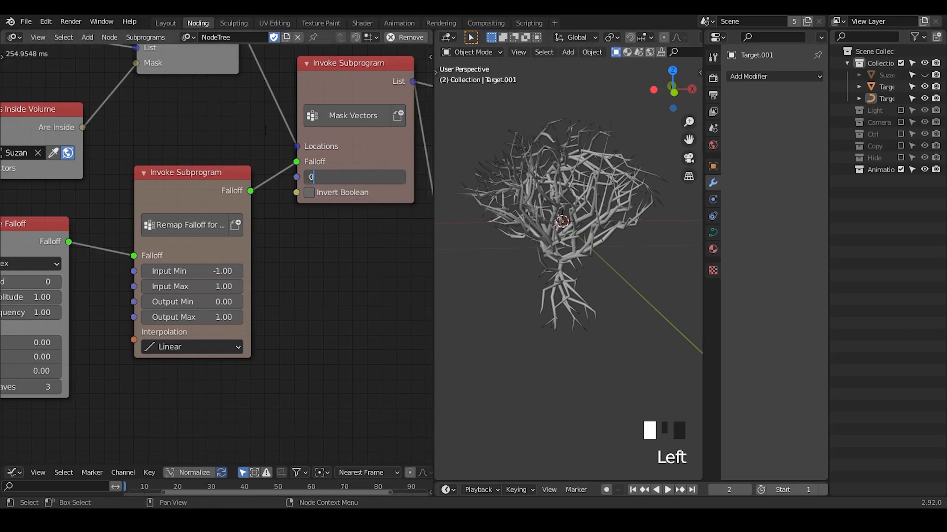
pyautogui.write('.3')
pyautogui.press('Return')
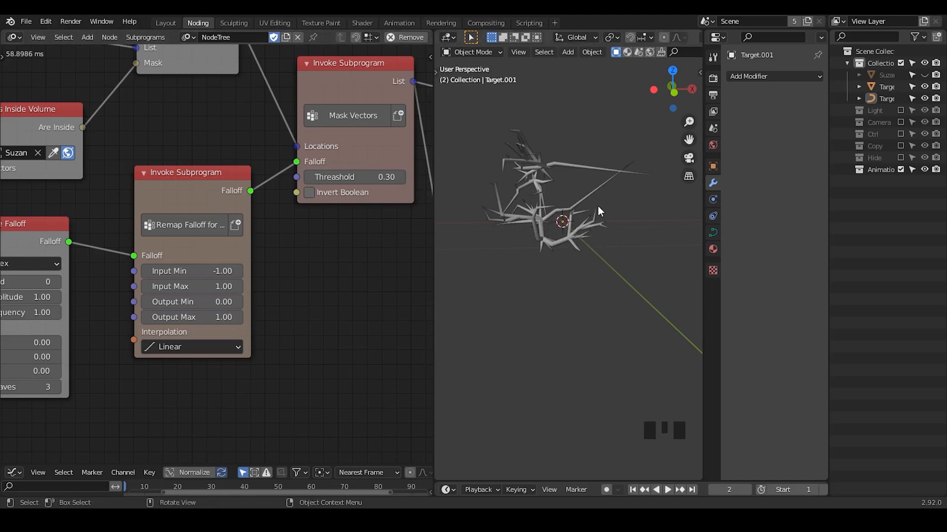
pyautogui.moveTo(508, 132)
pyautogui.mouseDown()
pyautogui.moveTo(471, 247)
pyautogui.moveTo(508, 140)
pyautogui.mouseUp()
pyautogui.moveTo(508, 140)
pyautogui.mouseDown(button='right')
pyautogui.moveTo(490, 131)
pyautogui.moveTo(574, 160)
pyautogui.moveTo(543, 307)
pyautogui.moveTo(635, 218)
pyautogui.mouseUp(button='right')
# Step: Set the Mask Vectors subprogram node's threshold to 0.65
pyautogui.click(376, 179)
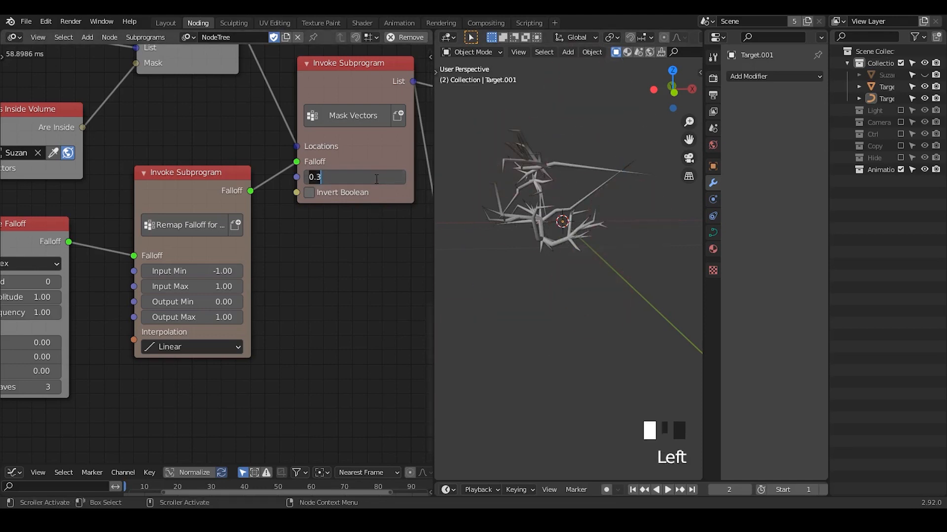
pyautogui.write('0.65')
pyautogui.press('Return')
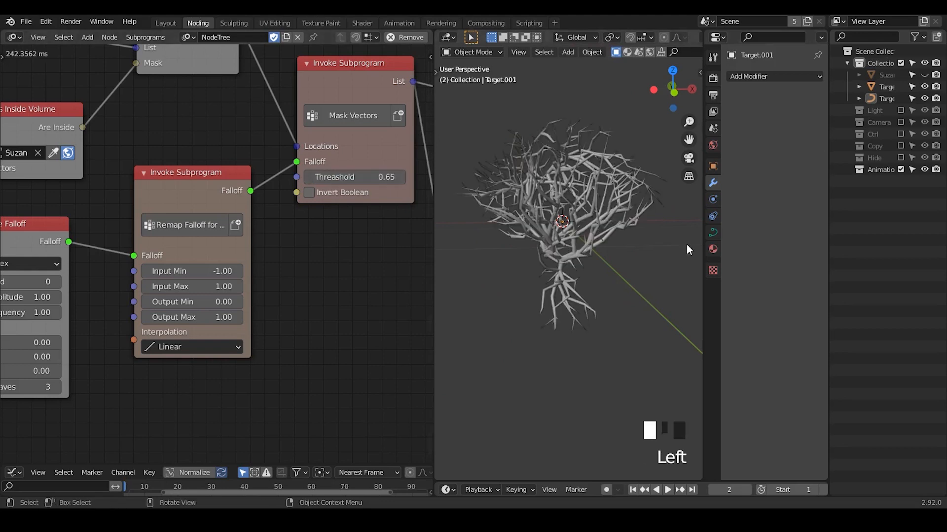
# Step: Set the Noise Falloff node's seed to 3 and inspect the resulting tree shape
pyautogui.moveTo(567, 243); pyautogui.dragTo(481, 276, button='middle')
pyautogui.moveTo(14, 315); pyautogui.dragTo(164, 264, button='middle')
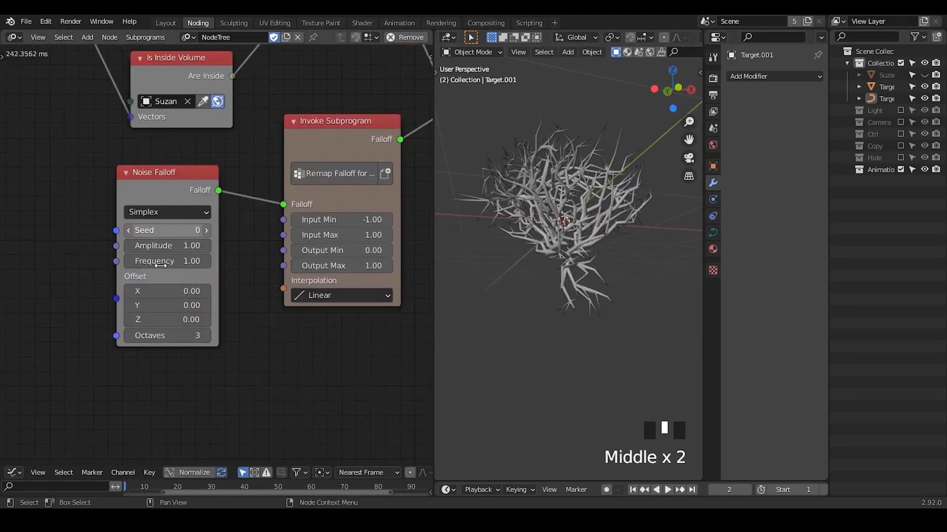
pyautogui.click(210, 226)
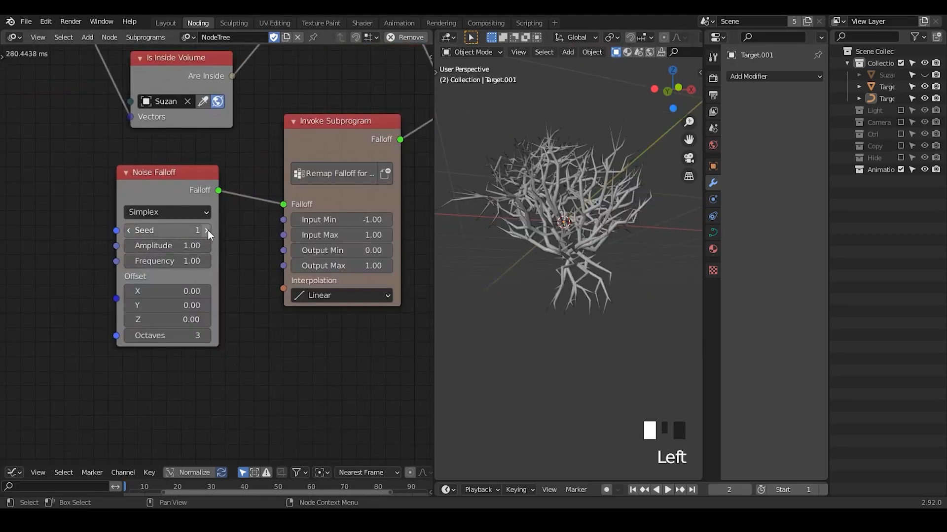
pyautogui.click(208, 230)
pyautogui.click(208, 230)
pyautogui.moveTo(575, 174); pyautogui.dragTo(560, 187, button='middle')
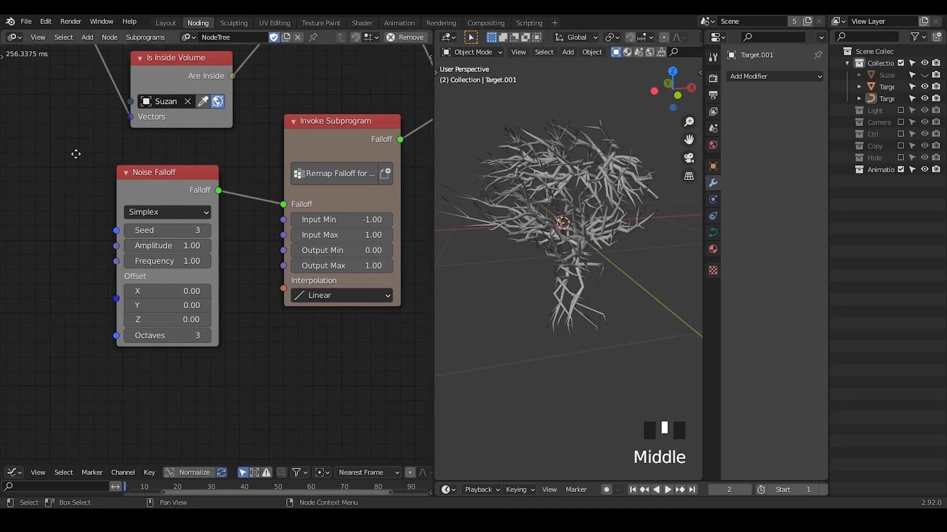
# Step: Set the Vector Wiggle node's seed to 5 and view the changed branches
pyautogui.moveTo(76, 152); pyautogui.dragTo(244, 301, button='middle')
pyautogui.moveTo(135, 222); pyautogui.dragTo(275, 200, button='middle')
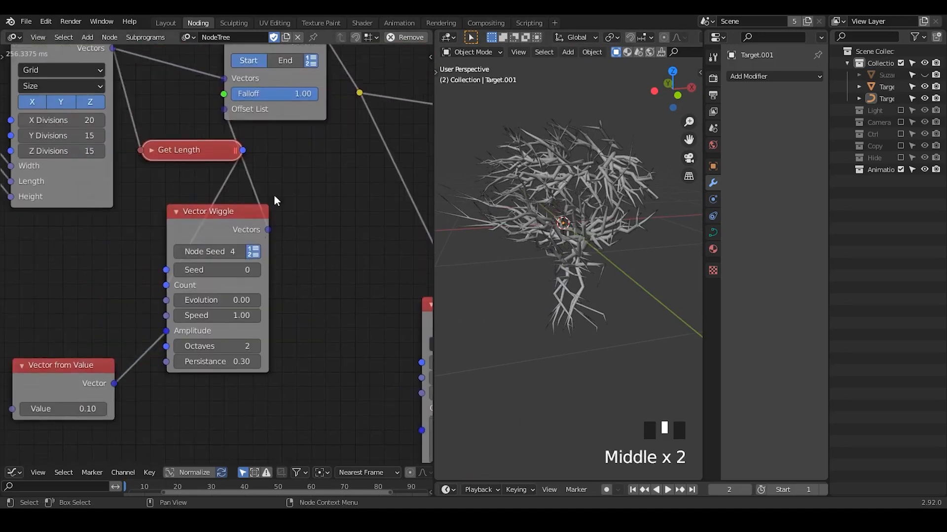
pyautogui.click(256, 274)
pyautogui.click(256, 274)
pyautogui.click(256, 273)
pyautogui.click(256, 273)
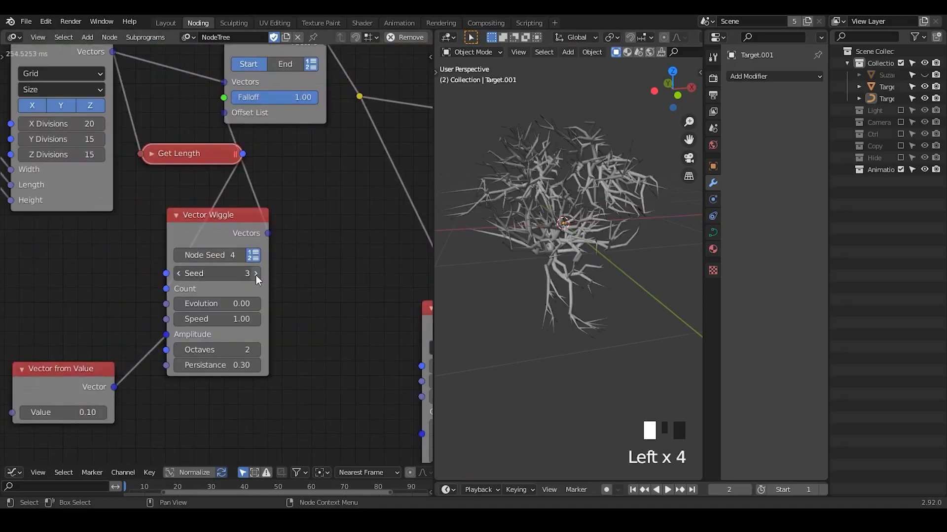
pyautogui.click(256, 274)
pyautogui.moveTo(577, 242); pyautogui.dragTo(564, 222, button='middle')
# Step: Draw a horizontal annotation line above the Separate Vector node and erase it
pyautogui.moveTo(66, 114); pyautogui.dragTo(220, 152, button='middle')
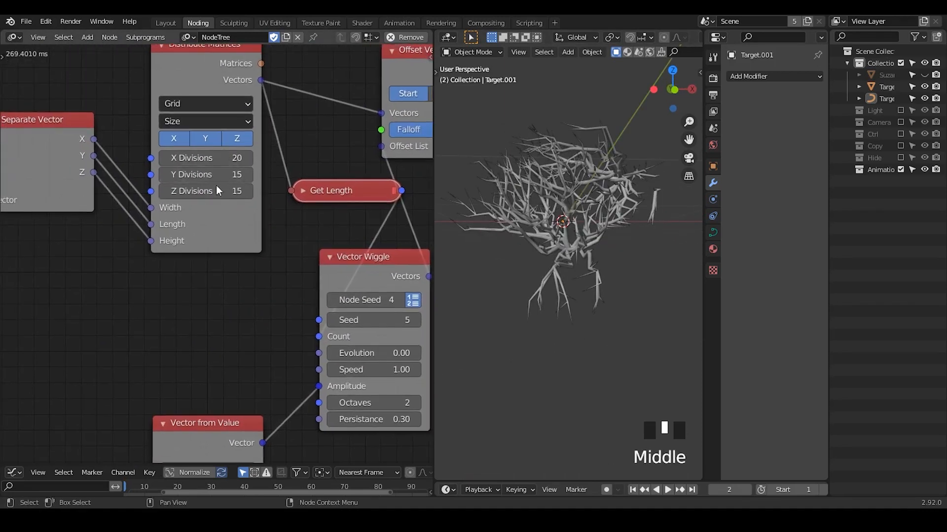
pyautogui.press('d')
pyautogui.moveTo(1, 65); pyautogui.dragTo(297, 64)
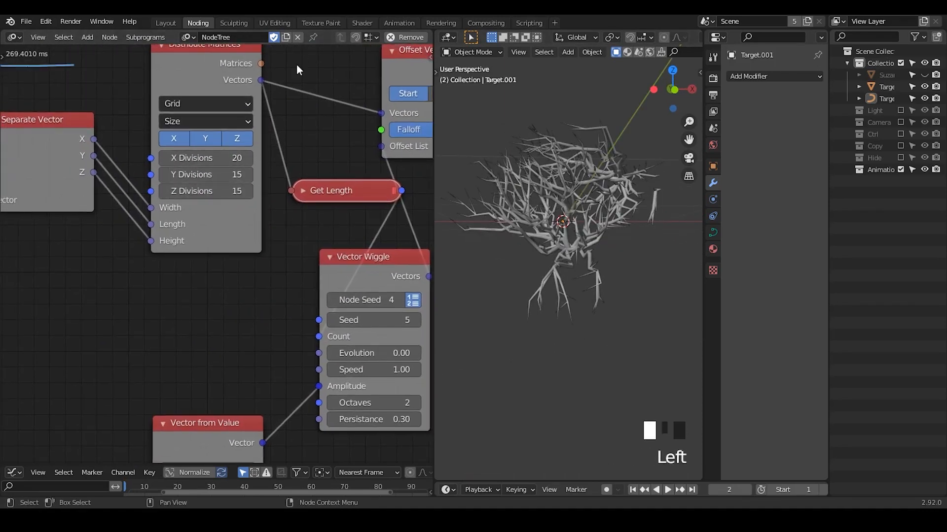
pyautogui.moveTo(286, 71)
pyautogui.mouseDown(button='right')
pyautogui.moveTo(1, 94)
pyautogui.moveTo(38, 78)
pyautogui.mouseUp(button='right')
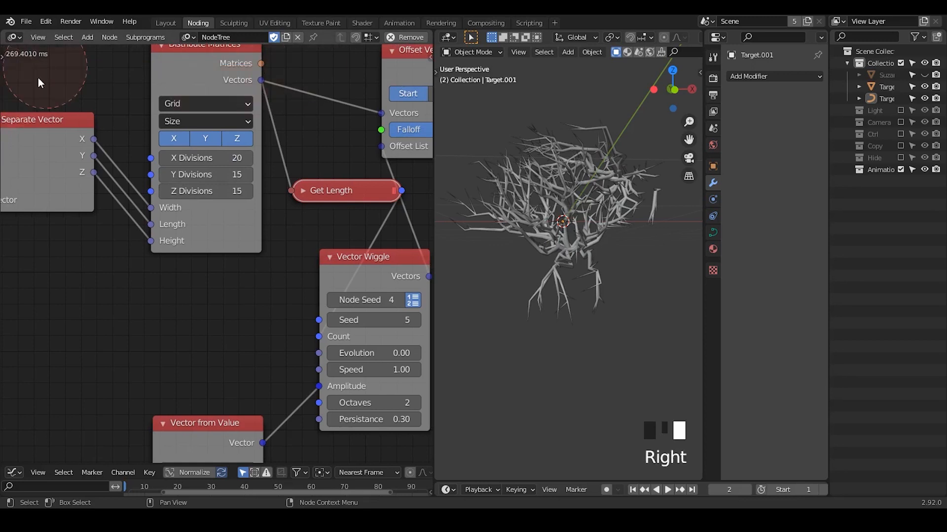
pyautogui.moveTo(124, 245)
pyautogui.mouseDown(button='middle')
pyautogui.moveTo(267, 246)
pyautogui.moveTo(211, 276)
pyautogui.moveTo(248, 289)
pyautogui.mouseUp(button='middle')
pyautogui.moveTo(199, 106); pyautogui.dragTo(59, 95, button='right')
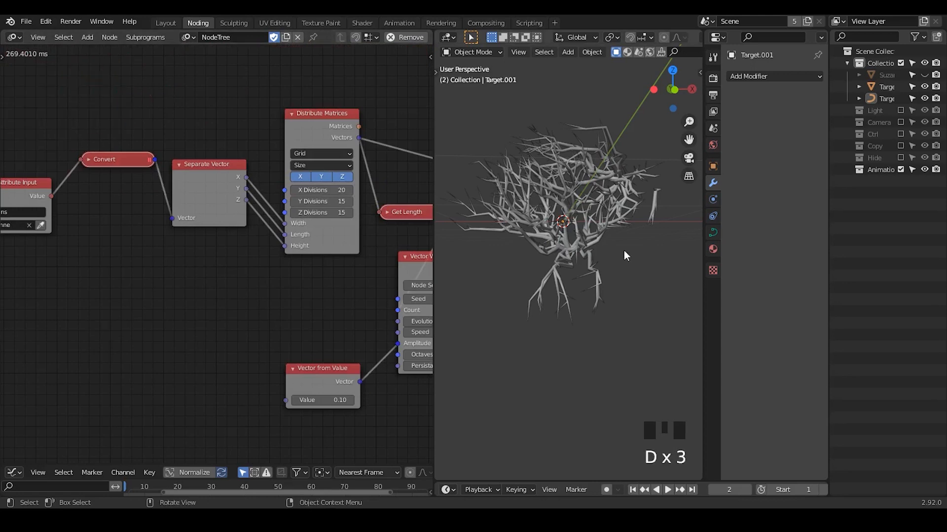
# Step: Add a text object to the scene at the 3D cursor
pyautogui.moveTo(623, 251)
pyautogui.mouseDown(button='middle')
pyautogui.moveTo(638, 226)
pyautogui.moveTo(563, 95)
pyautogui.mouseUp(button='middle')
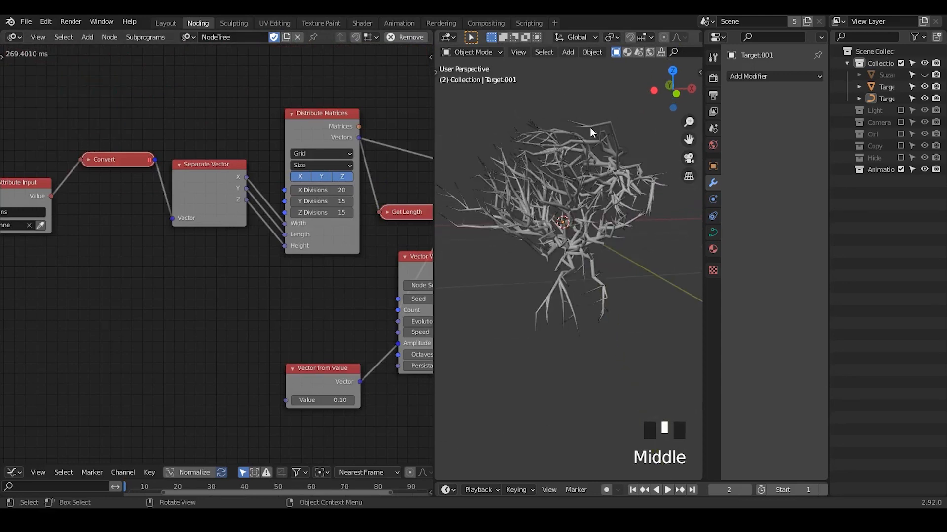
pyautogui.hotkey('shift', 'a')
pyautogui.moveTo(610, 113)
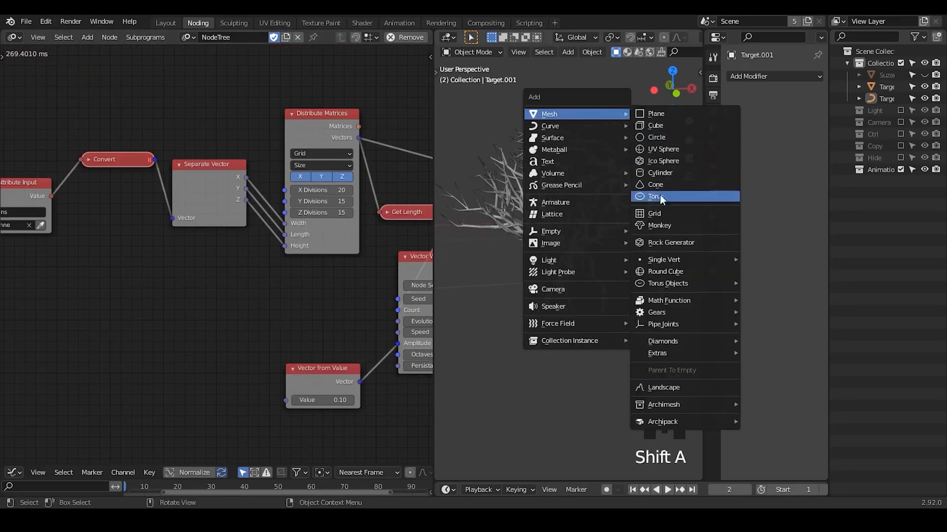
pyautogui.click(553, 158)
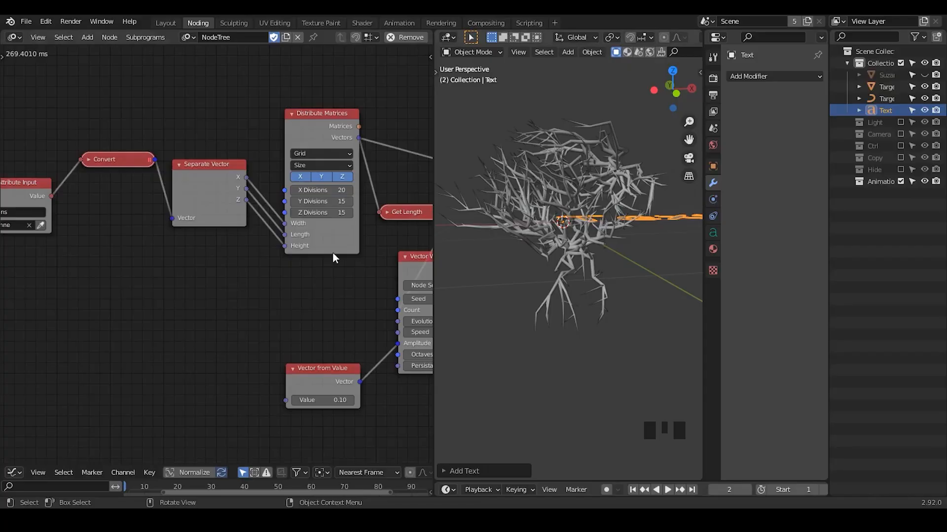
# Step: Try to assign the selected text object as the volume object of the Is Inside Volume node
pyautogui.moveTo(347, 248); pyautogui.dragTo(150, 246, button='middle')
pyautogui.moveTo(303, 254); pyautogui.dragTo(172, 243, button='middle')
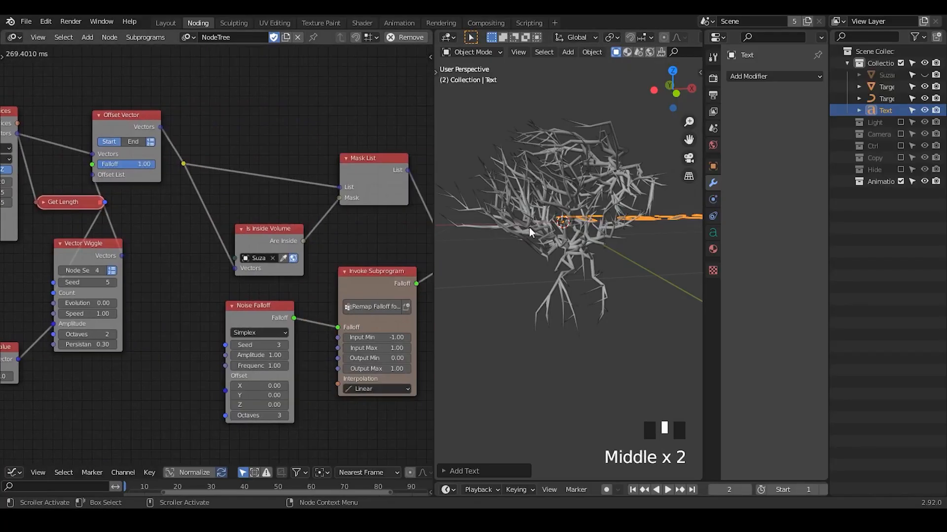
pyautogui.moveTo(573, 233); pyautogui.dragTo(550, 259, button='middle')
pyautogui.moveTo(352, 285); pyautogui.dragTo(211, 248, button='middle')
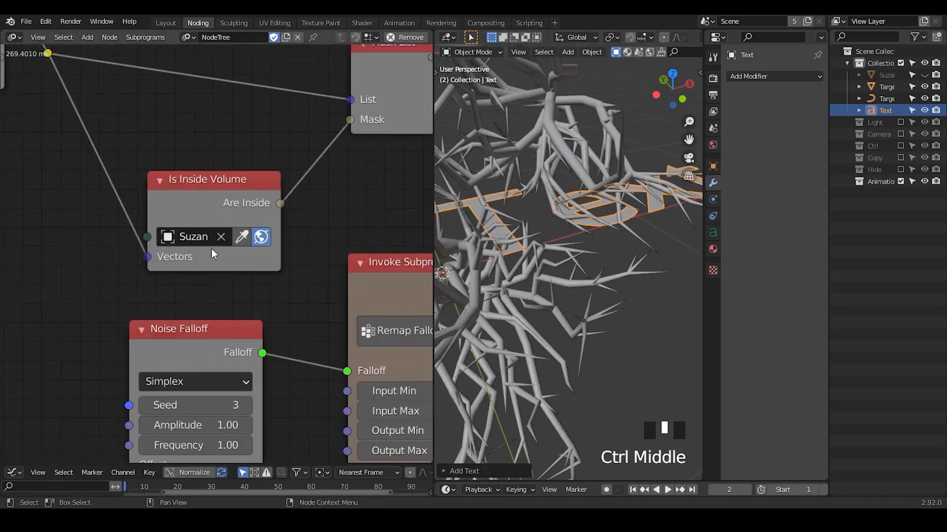
pyautogui.doubleClick(241, 237)
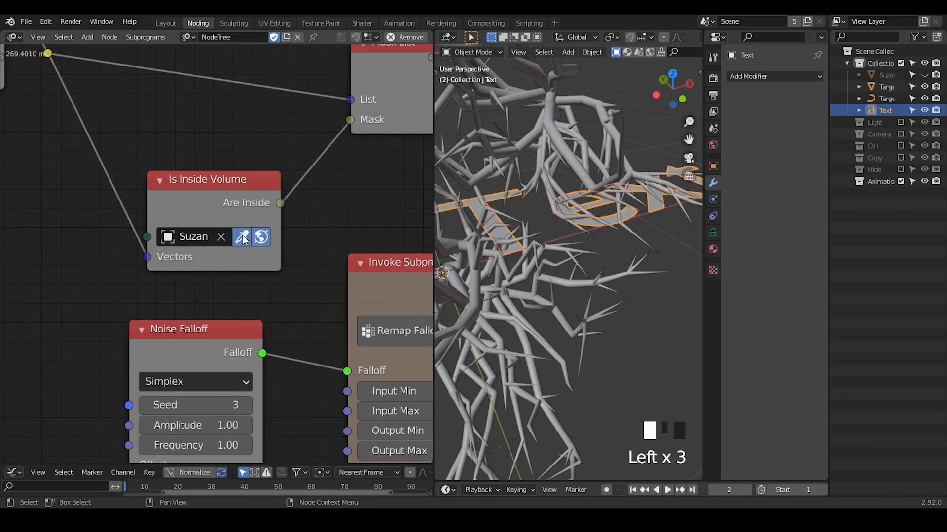
pyautogui.doubleClick(241, 237)
pyautogui.doubleClick(241, 237)
pyautogui.click(242, 237)
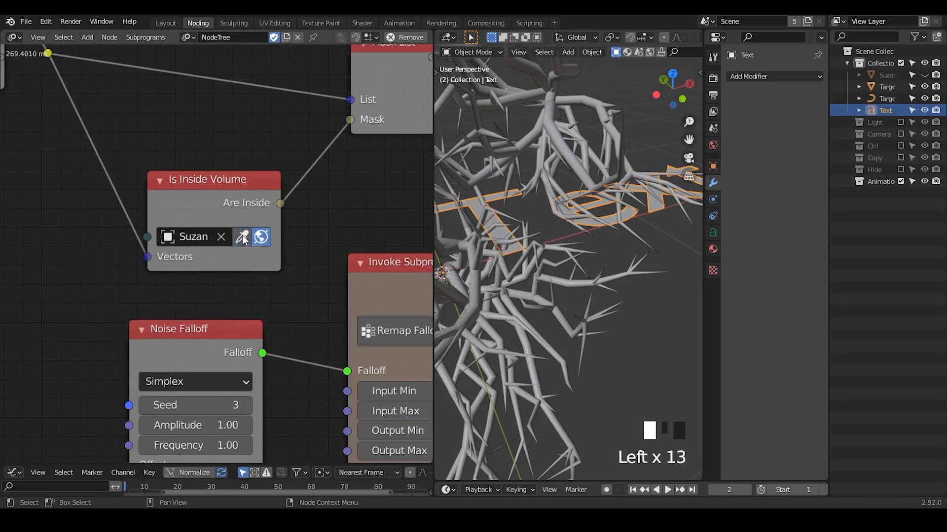
pyautogui.doubleClick(241, 235)
pyautogui.click(242, 235)
pyautogui.keyDown('ctrl'); pyautogui.moveTo(313, 188); pyautogui.dragTo(345, 207, button='middle'); pyautogui.keyUp('ctrl')
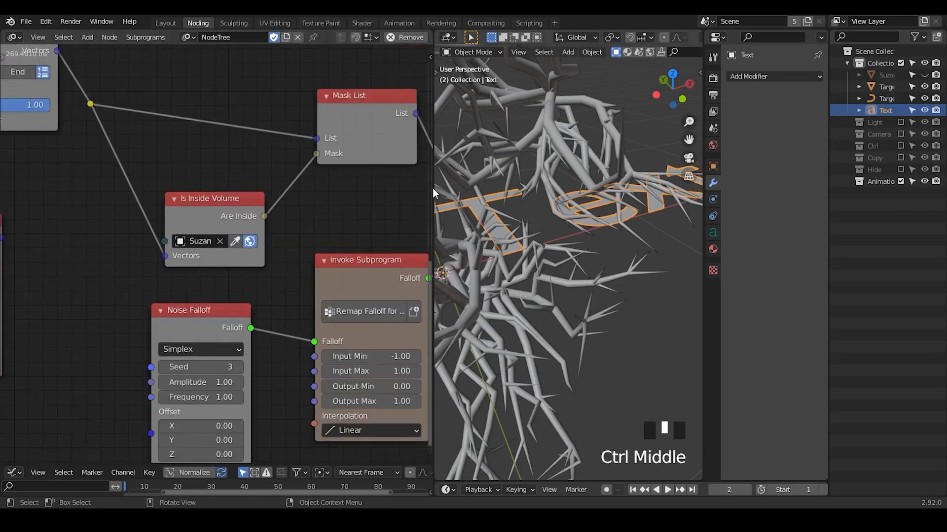
# Step: Enlarge the 3D viewport, add a mesh cube and move it along the negative global X axis
pyautogui.moveTo(435, 187); pyautogui.dragTo(292, 207)
pyautogui.keyDown('ctrl'); pyautogui.moveTo(553, 175); pyautogui.dragTo(541, 219, button='middle'); pyautogui.keyUp('ctrl')
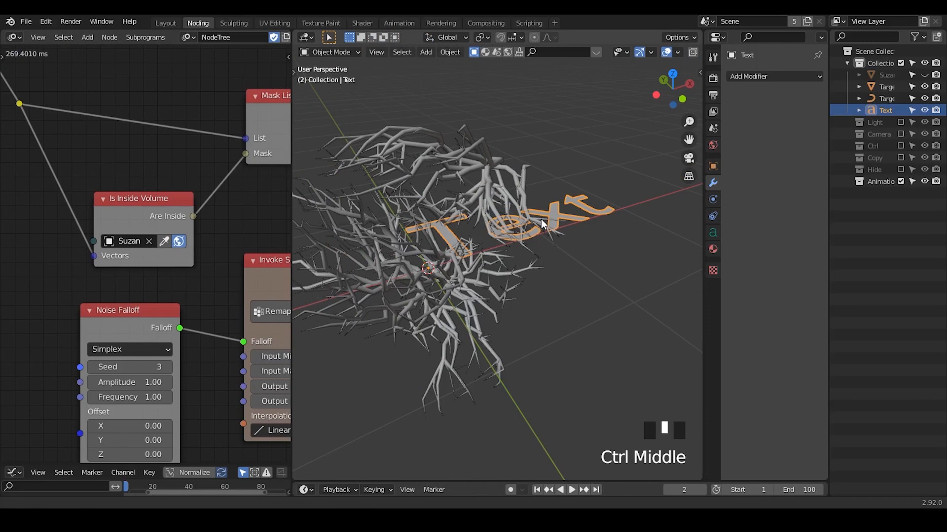
pyautogui.click(458, 178)
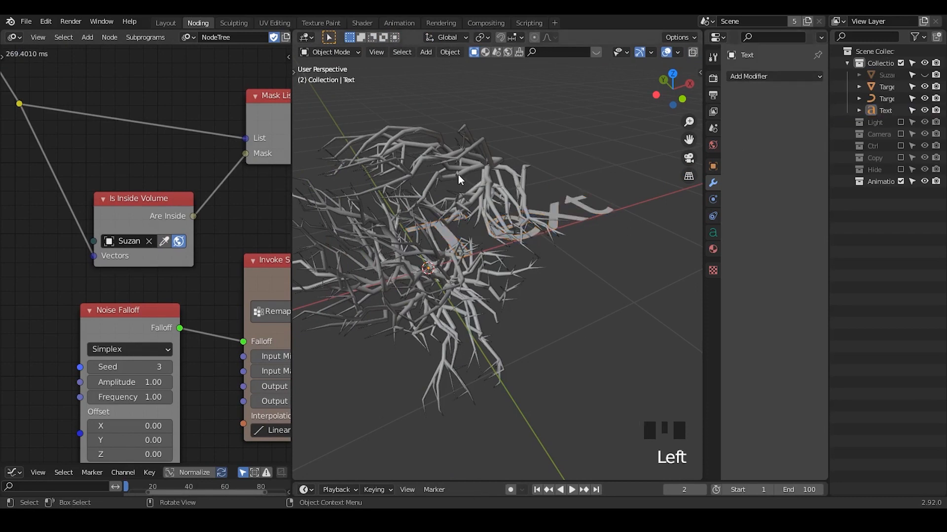
pyautogui.click(619, 119)
pyautogui.hotkey('shift', 'a')
pyautogui.moveTo(602, 66)
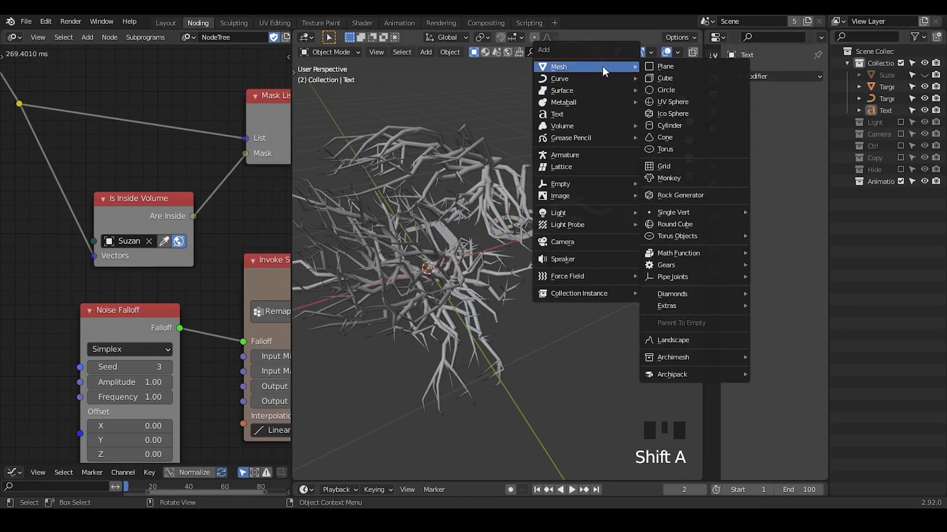
pyautogui.click(665, 78)
pyautogui.press('g')
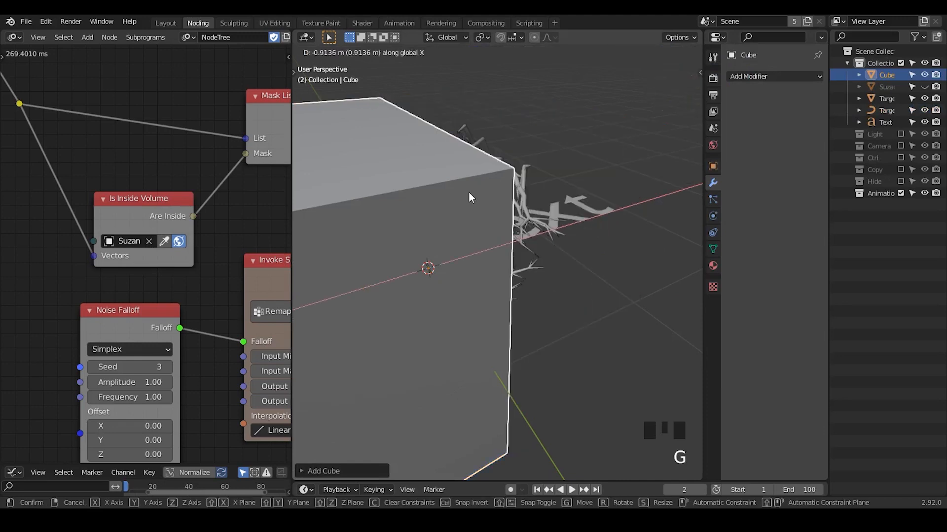
pyautogui.click(458, 202)
# Step: Add a Boolean modifier to the cube and try to pick the text object as its operand
pyautogui.click(788, 75)
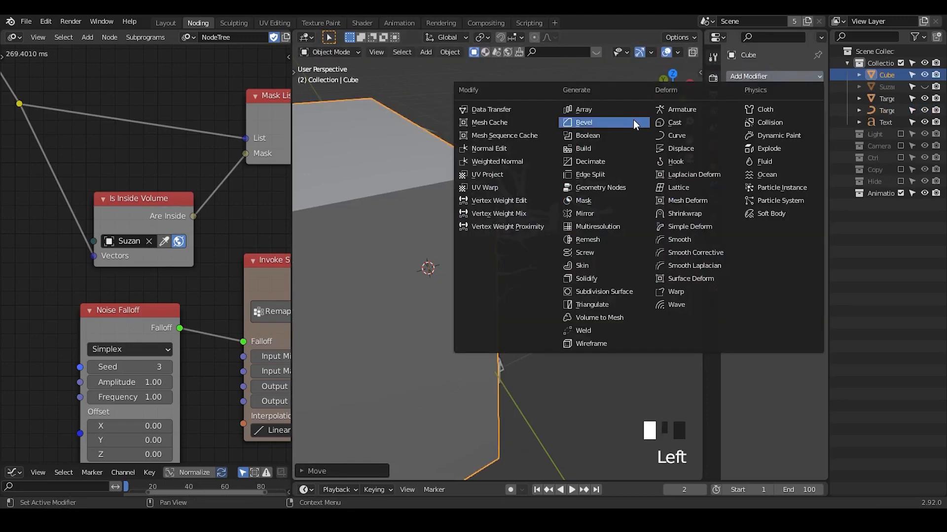
pyautogui.click(628, 134)
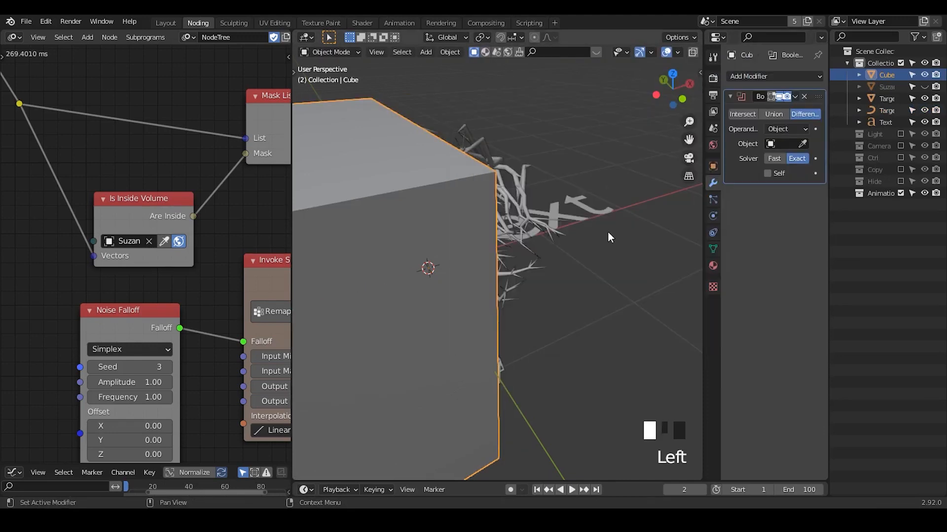
pyautogui.moveTo(608, 232); pyautogui.dragTo(726, 170, button='middle')
pyautogui.click(802, 143)
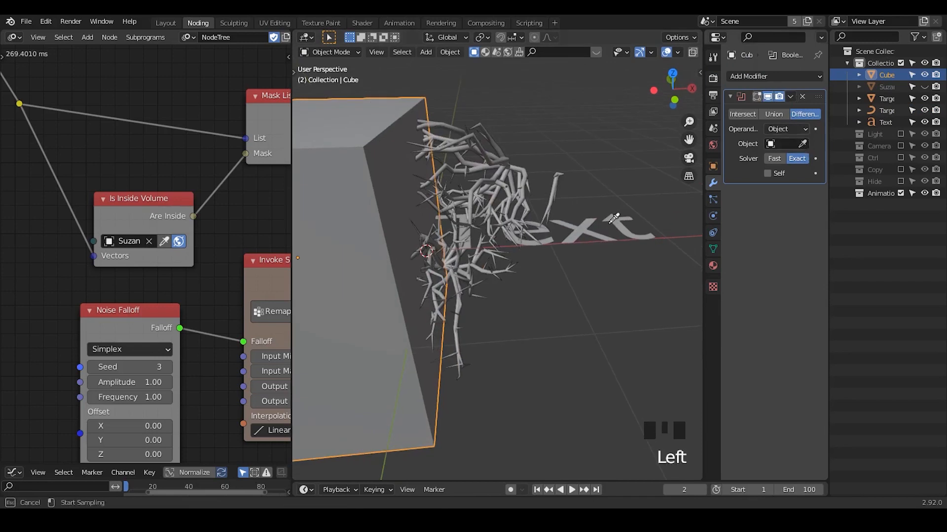
pyautogui.click(610, 223)
pyautogui.click(803, 144)
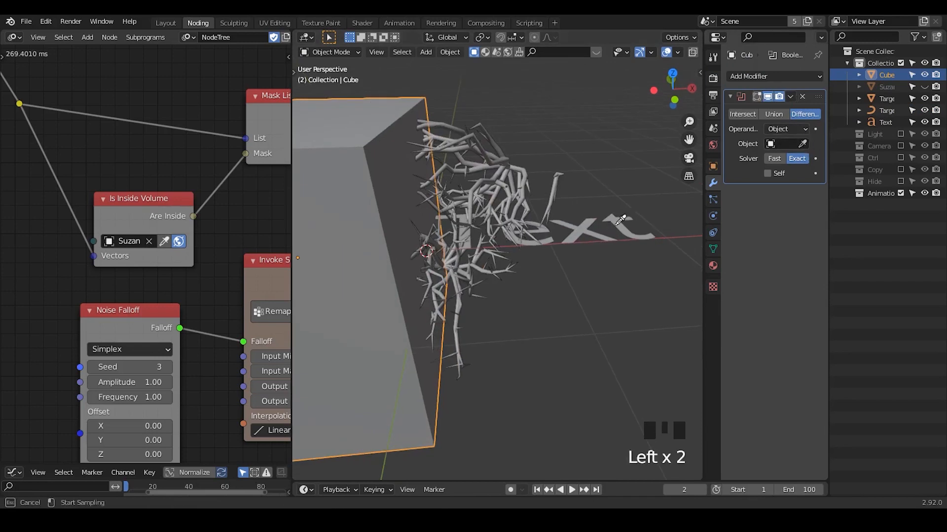
pyautogui.click(617, 225)
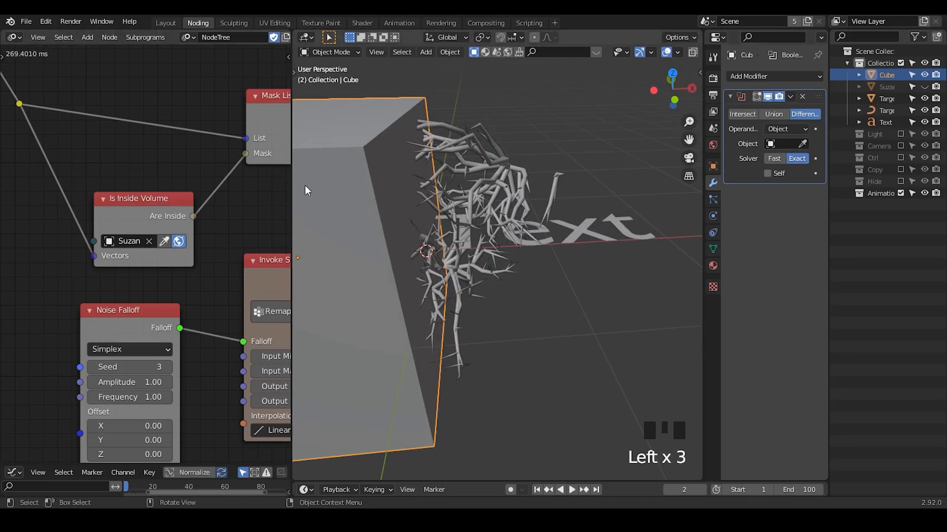
# Step: Delete the cube from the scene and select the text object
pyautogui.press('x')
pyautogui.click(342, 167)
pyautogui.click(614, 225)
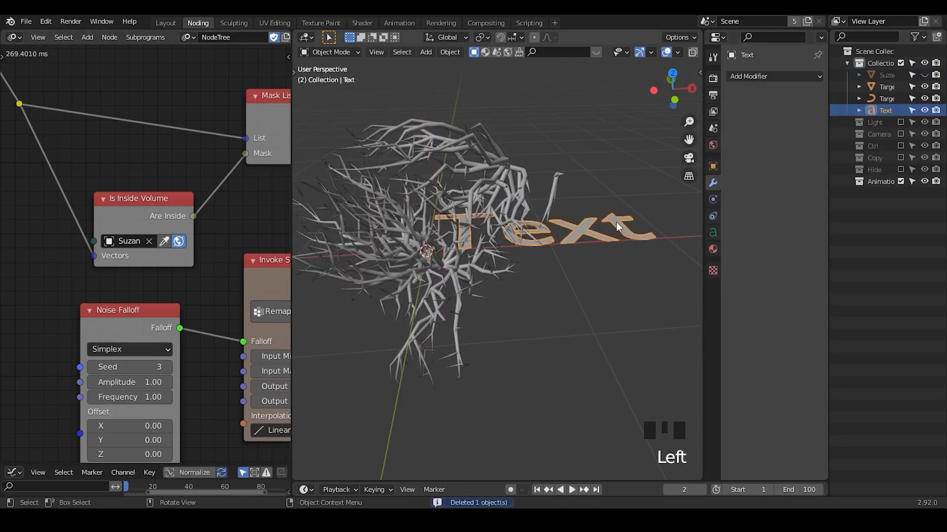
# Step: Attach a Construct BVHTree node to the BVHTree input of the Is Inside Volume node and place it beside the Noise Falloff node
pyautogui.moveTo(61, 265); pyautogui.dragTo(189, 189, button='middle')
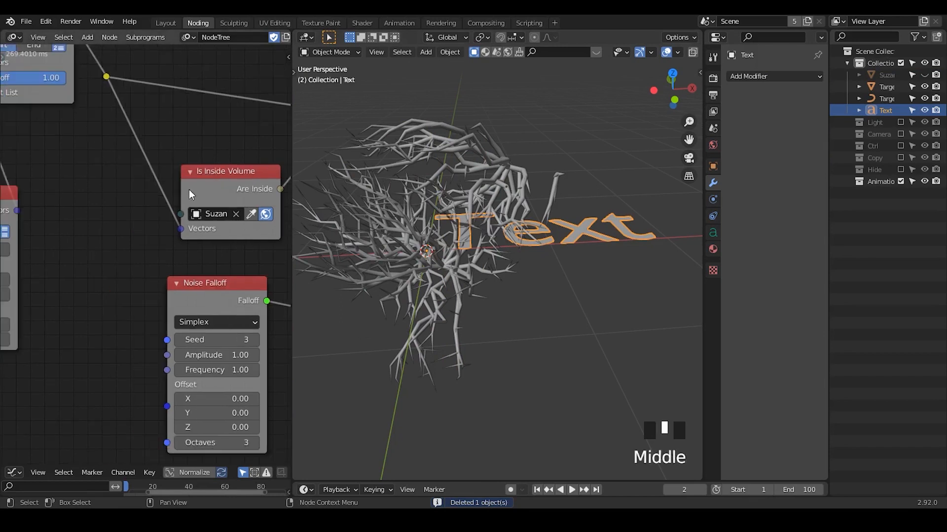
pyautogui.click(194, 188)
pyautogui.press('w')
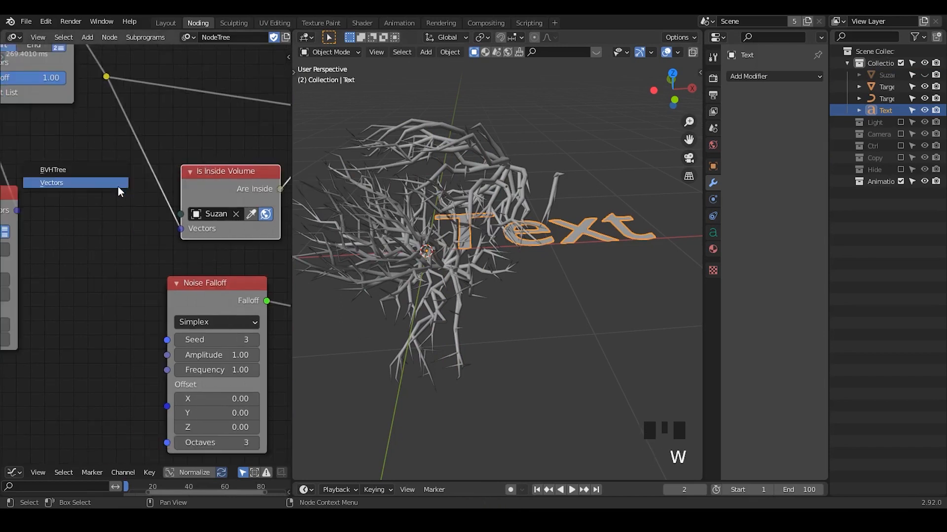
pyautogui.click(100, 169)
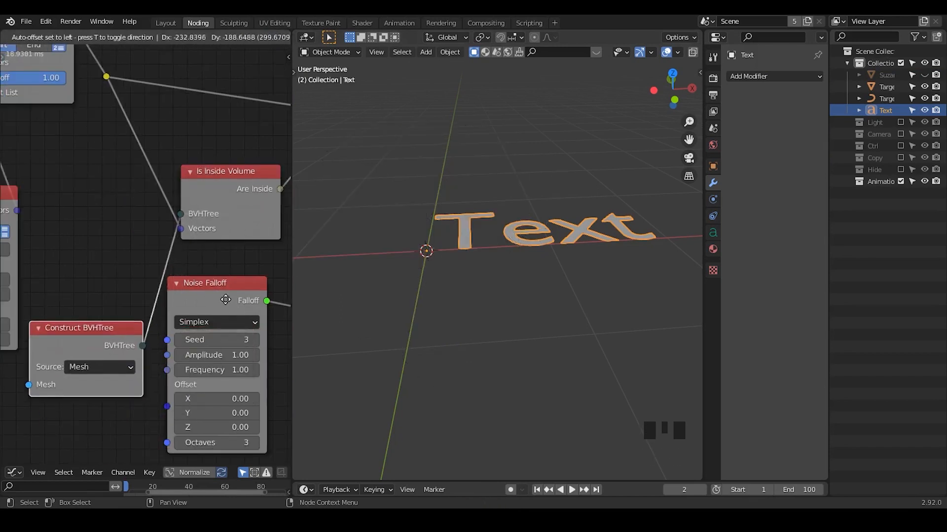
pyautogui.click(118, 360)
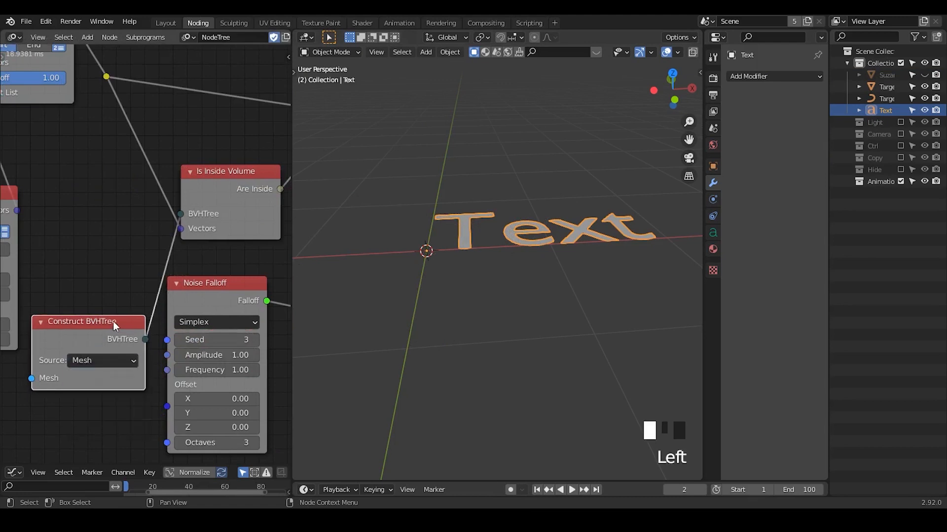
# Step: Set the Construct BVHTree source to Object and use the text object for it
pyautogui.click(111, 360)
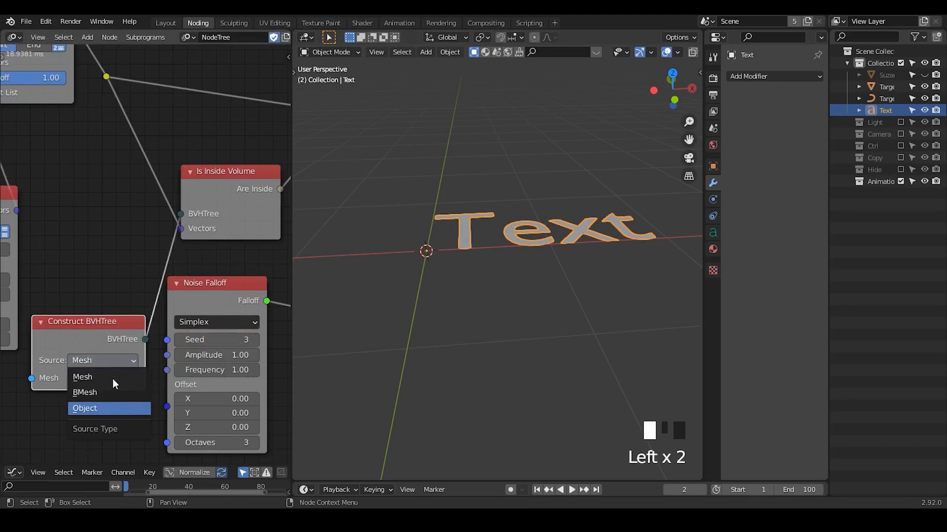
pyautogui.click(113, 405)
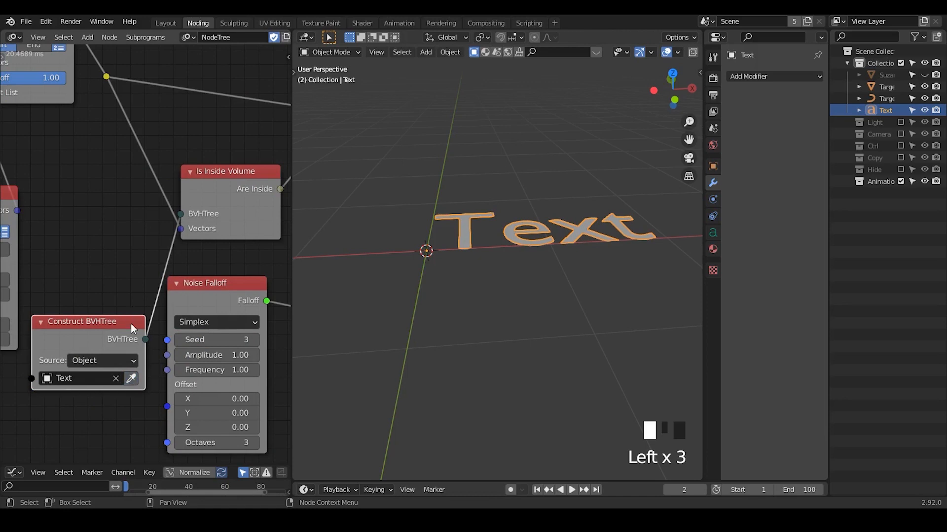
pyautogui.moveTo(487, 235); pyautogui.dragTo(505, 255, button='middle')
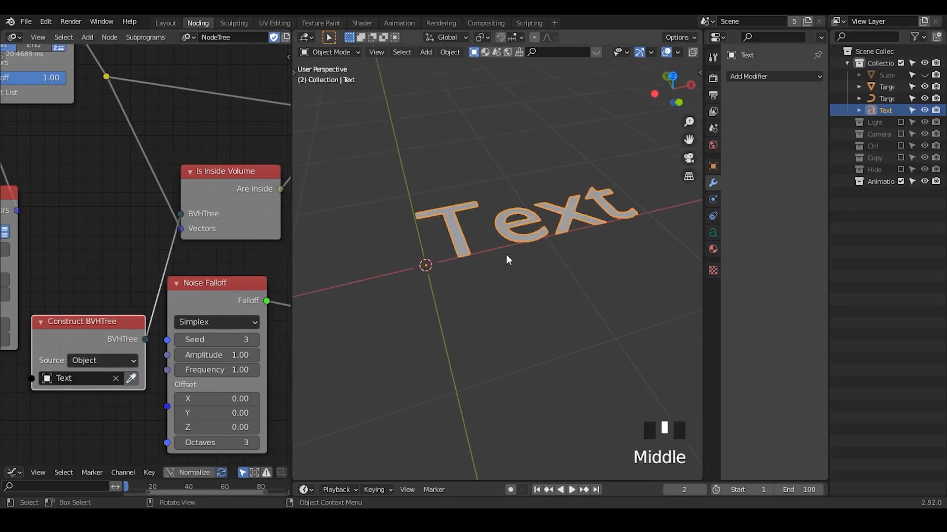
pyautogui.moveTo(132, 259); pyautogui.dragTo(174, 210, button='middle')
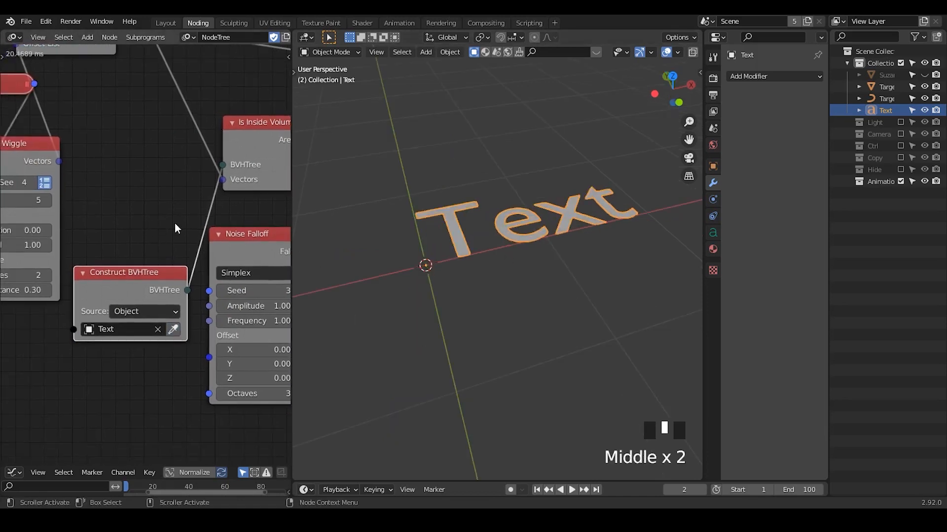
# Step: Switch the Construct BVHTree source to Mesh, widen the node editor and move the node below the Object Attribute Input node
pyautogui.click(137, 313)
pyautogui.click(134, 327)
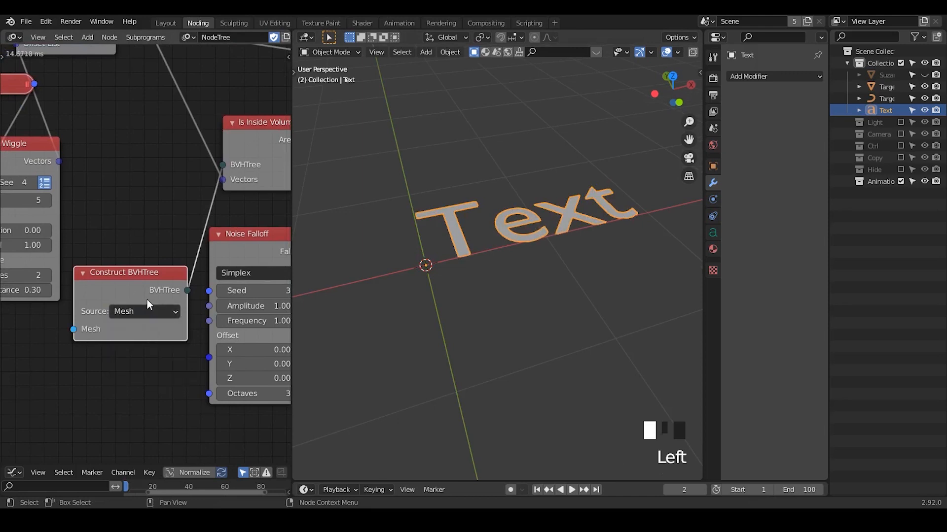
pyautogui.moveTo(147, 302); pyautogui.dragTo(62, 365)
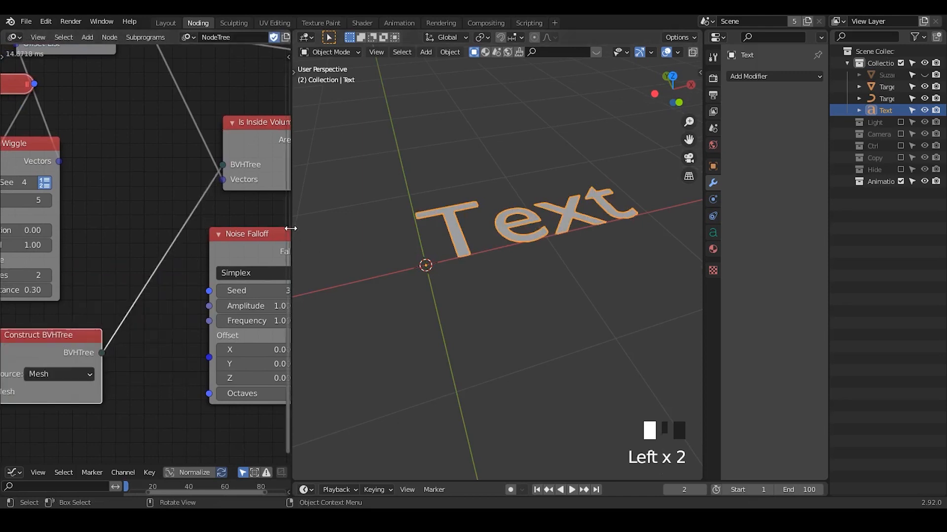
pyautogui.moveTo(291, 229); pyautogui.dragTo(398, 225)
pyautogui.keyDown('ctrl'); pyautogui.moveTo(163, 190); pyautogui.dragTo(220, 299, button='middle'); pyautogui.keyUp('ctrl')
pyautogui.press('g')
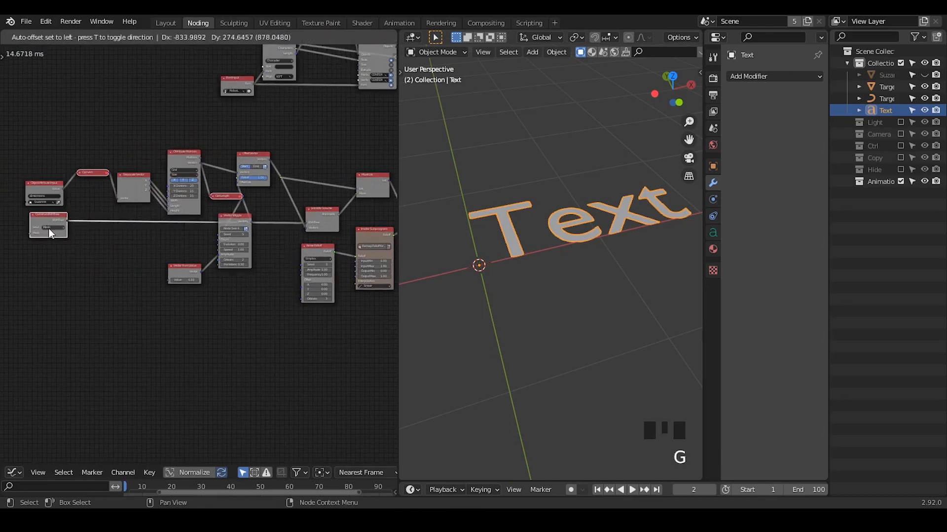
pyautogui.click(49, 233)
# Step: Check the text object's dimensions in its transform properties and hide them again
pyautogui.moveTo(526, 249)
pyautogui.mouseDown(button='middle')
pyautogui.moveTo(549, 224)
pyautogui.moveTo(538, 247)
pyautogui.mouseUp(button='middle')
pyautogui.press('d')
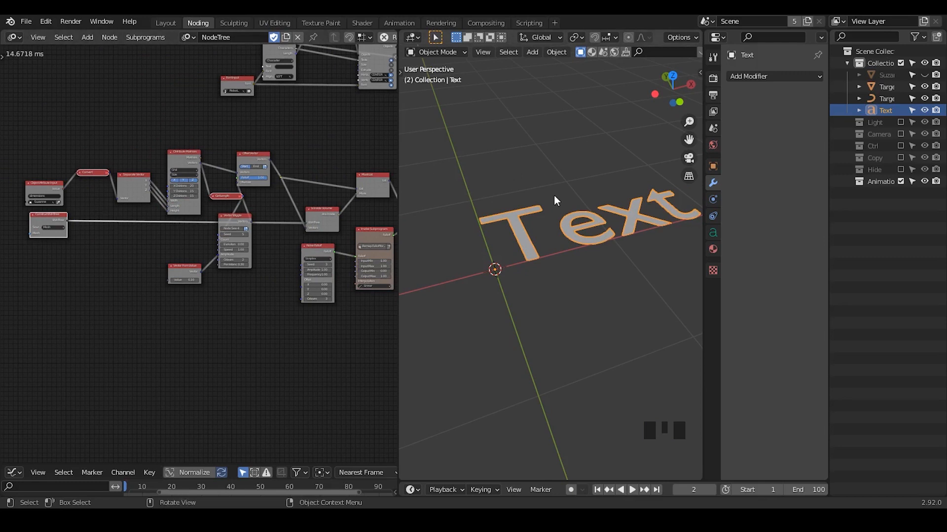
pyautogui.press('n')
pyautogui.click(696, 74)
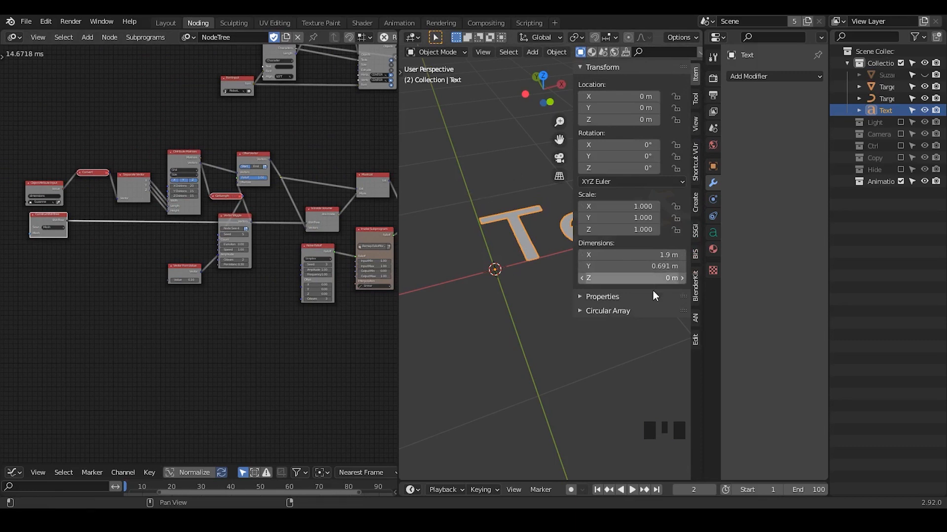
pyautogui.press('n')
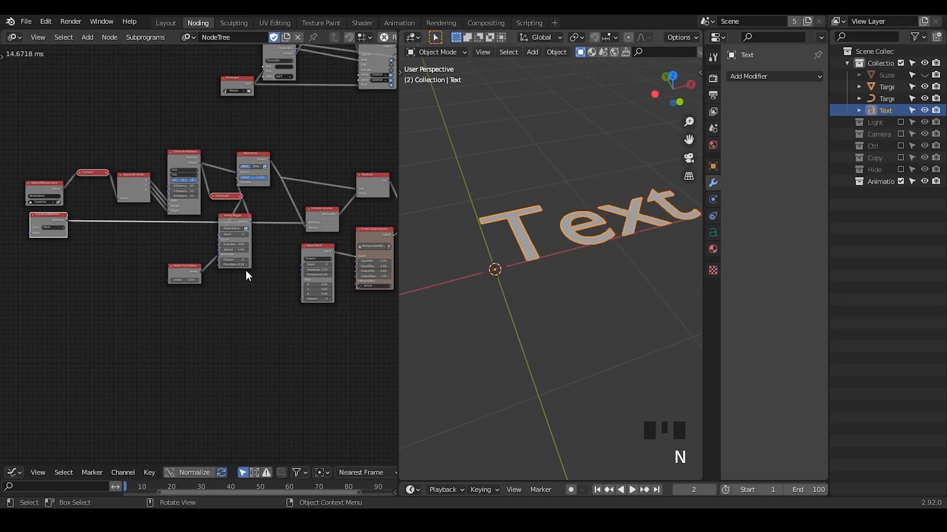
pyautogui.keyDown('ctrl'); pyautogui.moveTo(241, 188); pyautogui.dragTo(256, 225, button='middle'); pyautogui.keyUp('ctrl')
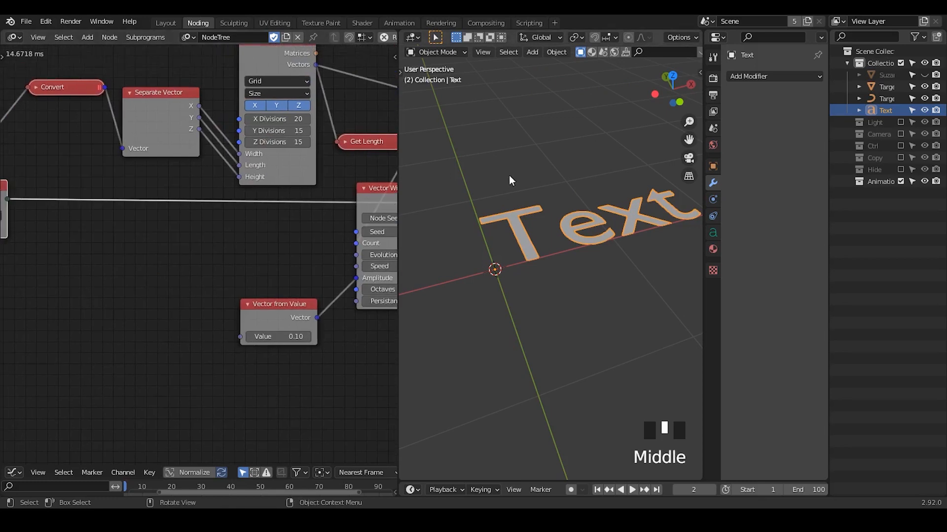
pyautogui.press('r')
pyautogui.rightClick(539, 266)
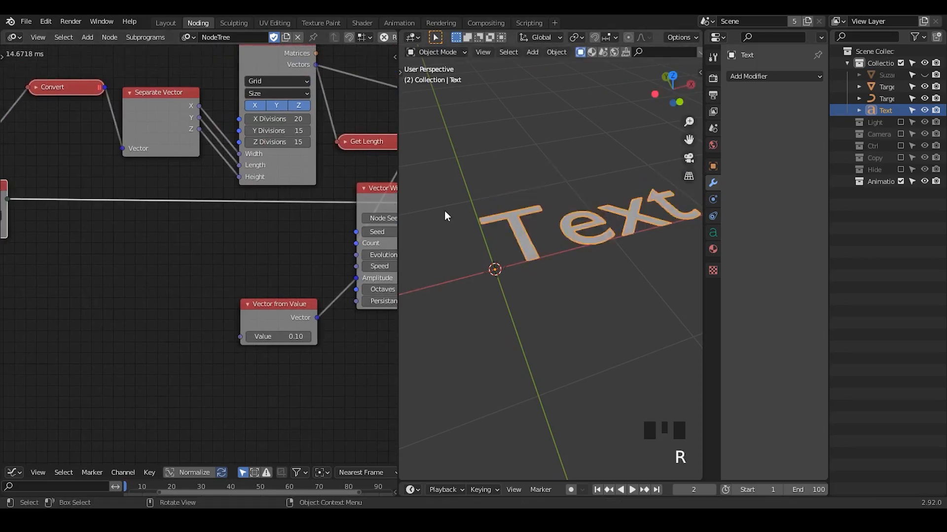
# Step: Nudge the Separate Vector node slightly closer to the Distribute Matrices node
pyautogui.click(199, 119)
pyautogui.moveTo(167, 175); pyautogui.dragTo(309, 209, button='middle')
pyautogui.scroll(1, 317, 147)
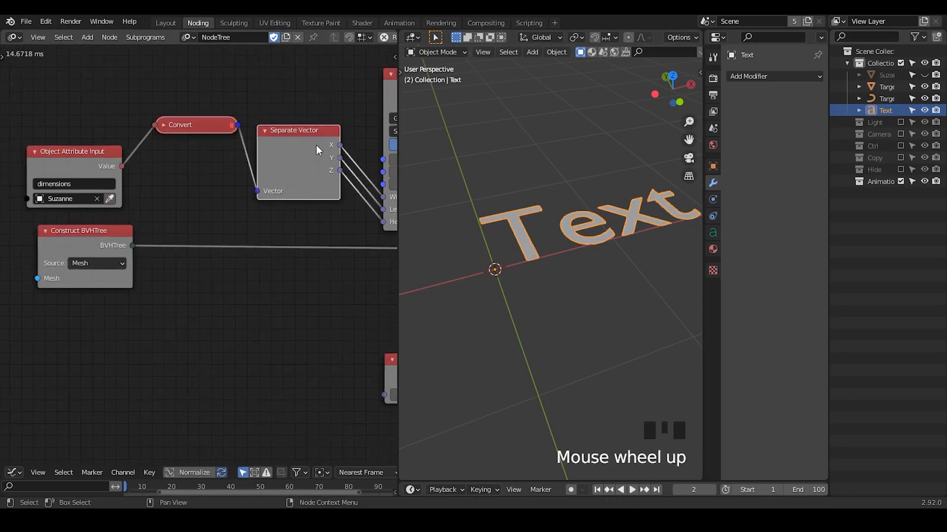
pyautogui.click(294, 104)
pyautogui.moveTo(298, 130); pyautogui.dragTo(302, 123)
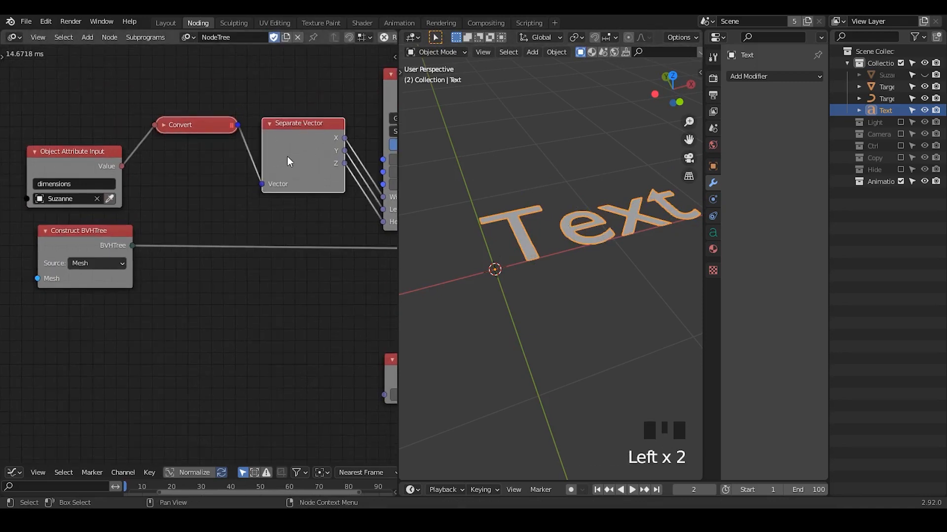
# Step: Widen the node editor around the Decompose Text node setup and delete the text object from the scene
pyautogui.moveTo(290, 143); pyautogui.dragTo(260, 211, button='middle')
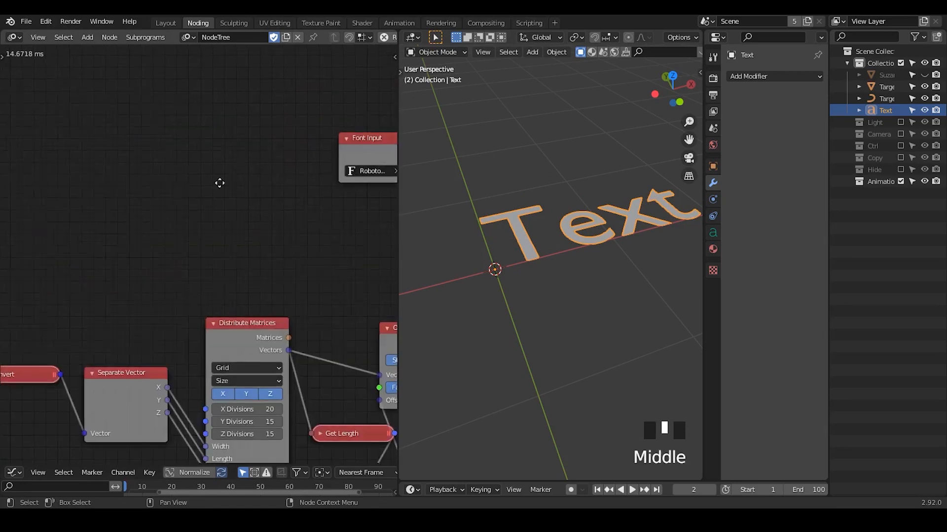
pyautogui.moveTo(219, 182); pyautogui.dragTo(221, 208, button='middle')
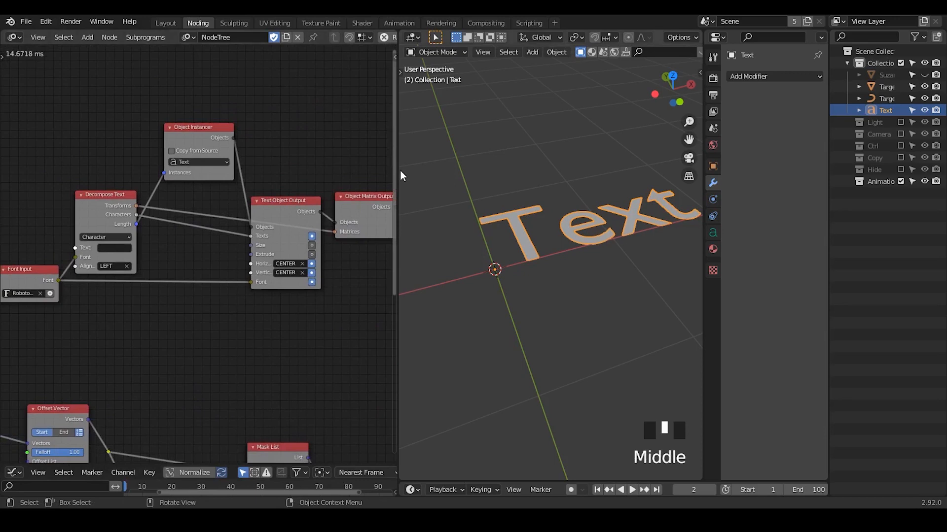
pyautogui.moveTo(398, 170); pyautogui.dragTo(493, 176)
pyautogui.keyDown('ctrl'); pyautogui.moveTo(375, 276); pyautogui.dragTo(368, 269, button='middle'); pyautogui.keyUp('ctrl')
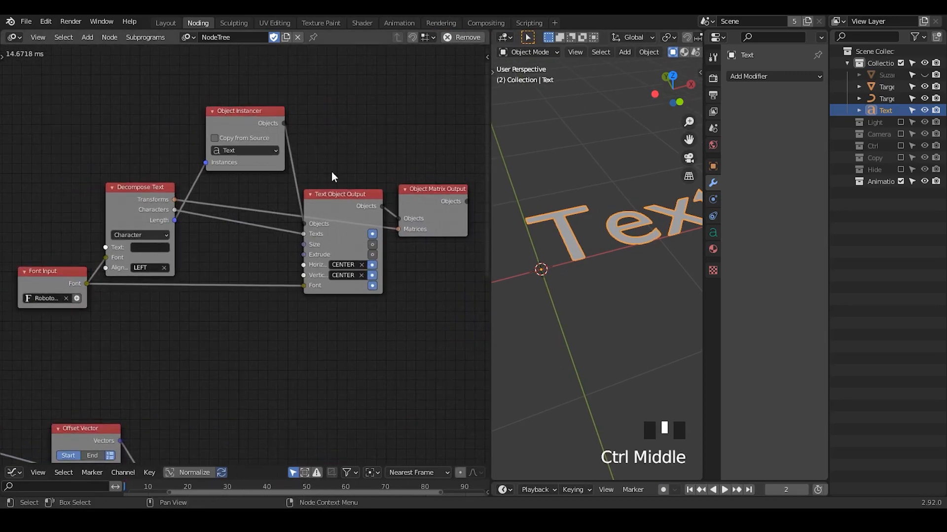
pyautogui.moveTo(437, 99); pyautogui.dragTo(69, 308)
pyautogui.click(209, 220)
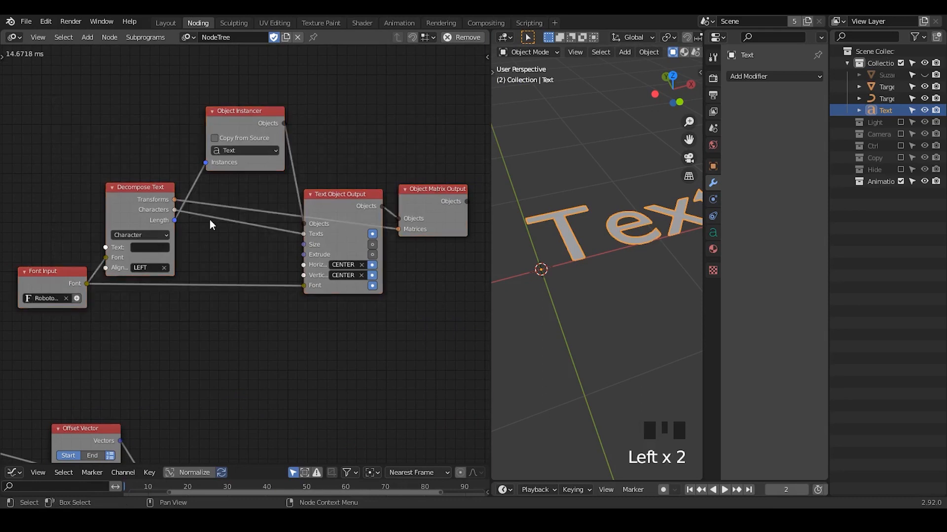
pyautogui.click(631, 187)
pyautogui.click(629, 203)
pyautogui.press('x')
pyautogui.click(629, 178)
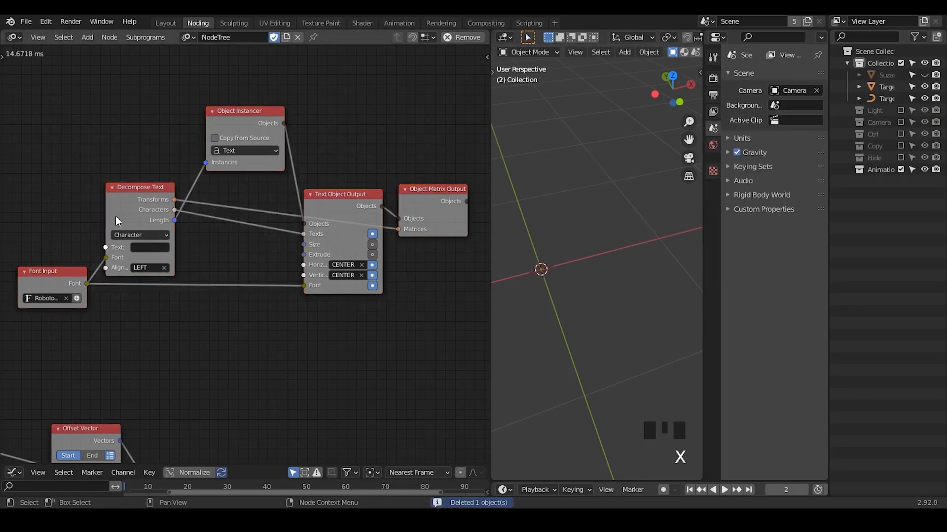
# Step: Enter HE as the text of the Decompose Text node
pyautogui.click(163, 245)
pyautogui.write('H')
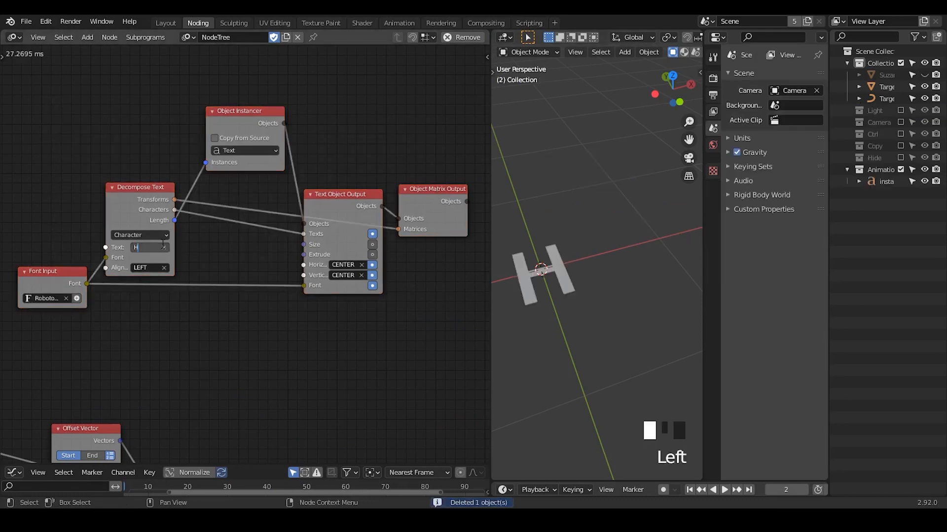
pyautogui.write('E')
pyautogui.click(218, 259)
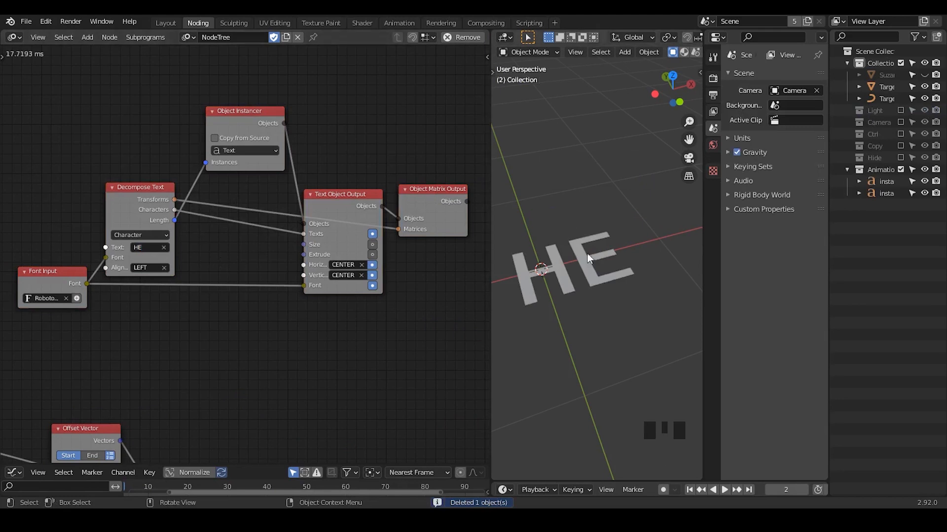
# Step: Select the generated letters H and E in turn to check that they are separate objects
pyautogui.click(555, 271)
pyautogui.click(554, 269)
pyautogui.click(553, 267)
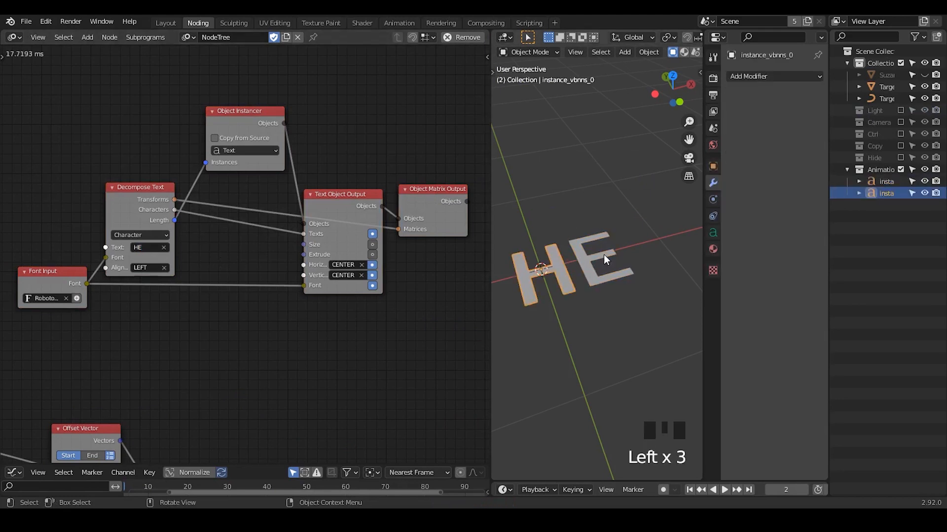
pyautogui.click(552, 265)
pyautogui.click(551, 264)
pyautogui.click(587, 257)
pyautogui.click(558, 264)
pyautogui.click(593, 253)
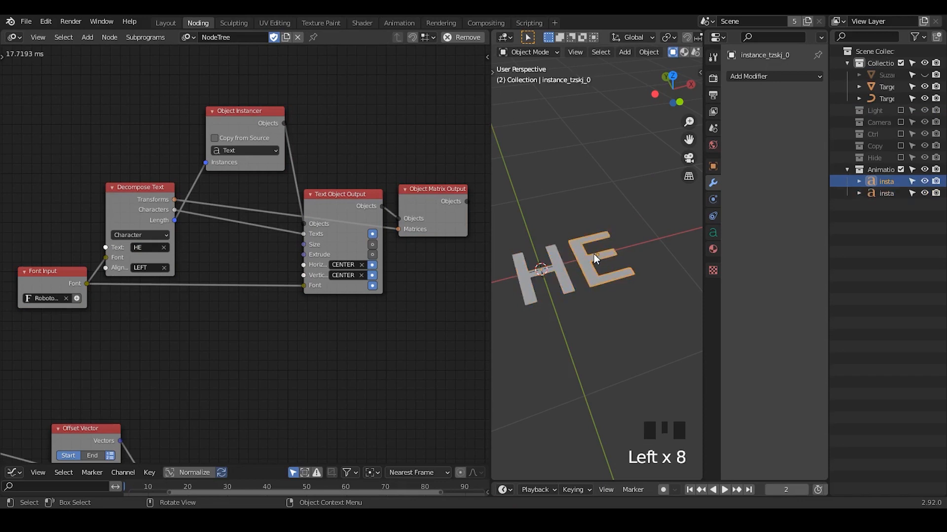
pyautogui.click(583, 258)
pyautogui.click(556, 274)
pyautogui.click(552, 276)
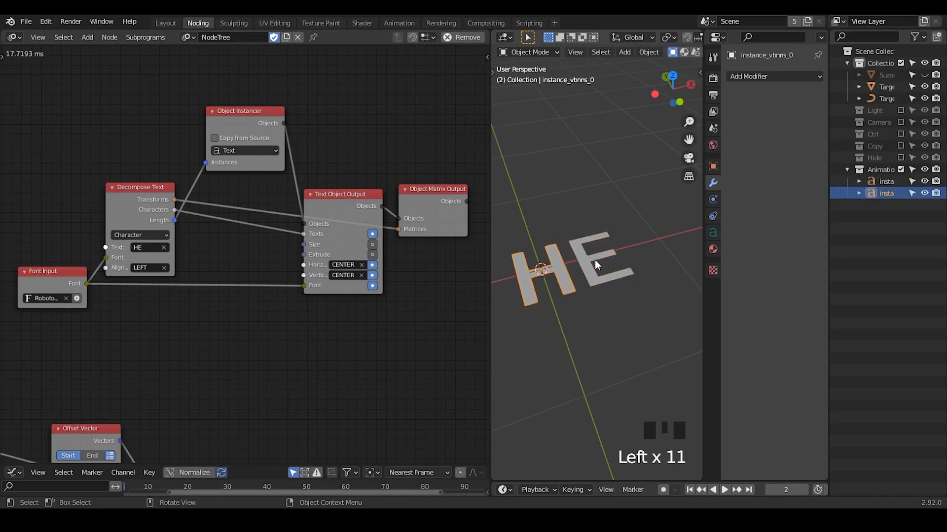
# Step: Change the Decompose Text node's text to HER and select the generated letters in turn to check that they are separate objects
pyautogui.click(159, 248)
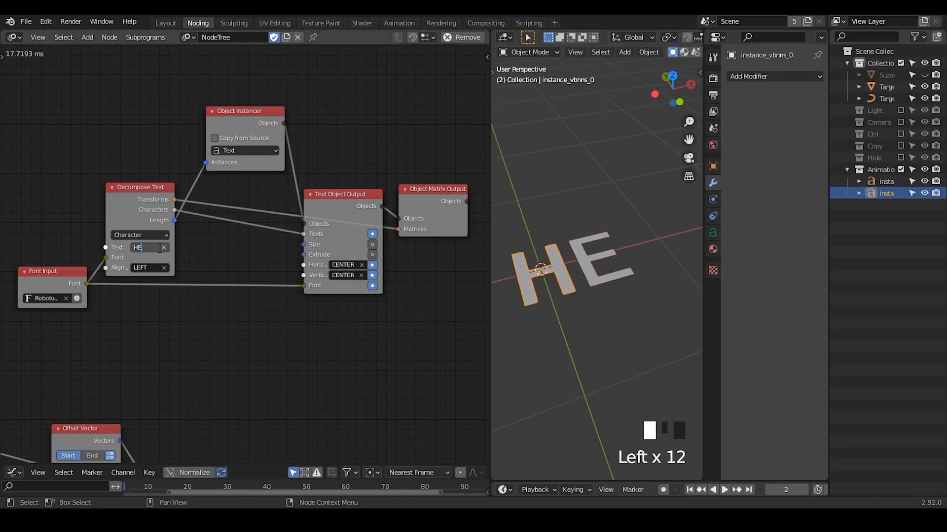
pyautogui.write('R')
pyautogui.press('Return')
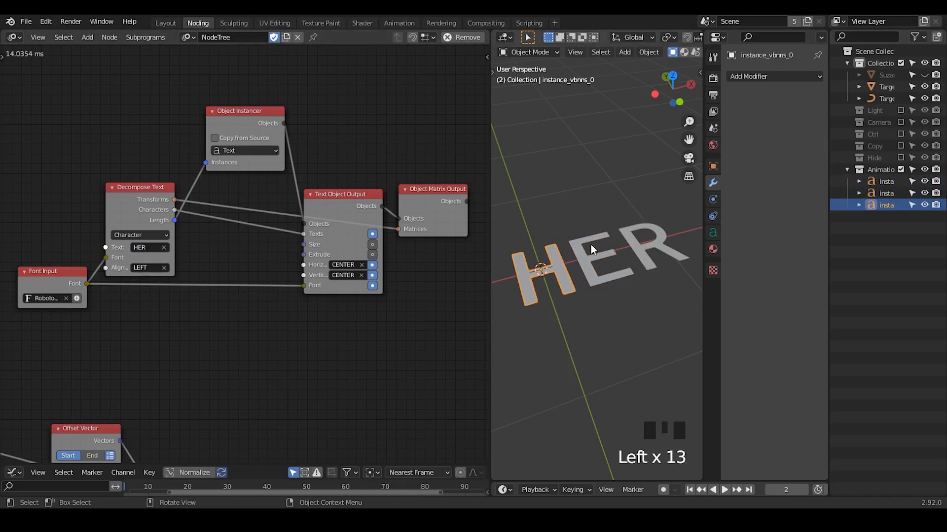
pyautogui.click(592, 246)
pyautogui.click(646, 229)
pyautogui.click(602, 254)
# Step: Mark the origins of the letters E, H and R with annotation strokes and erase the marks
pyautogui.press('d')
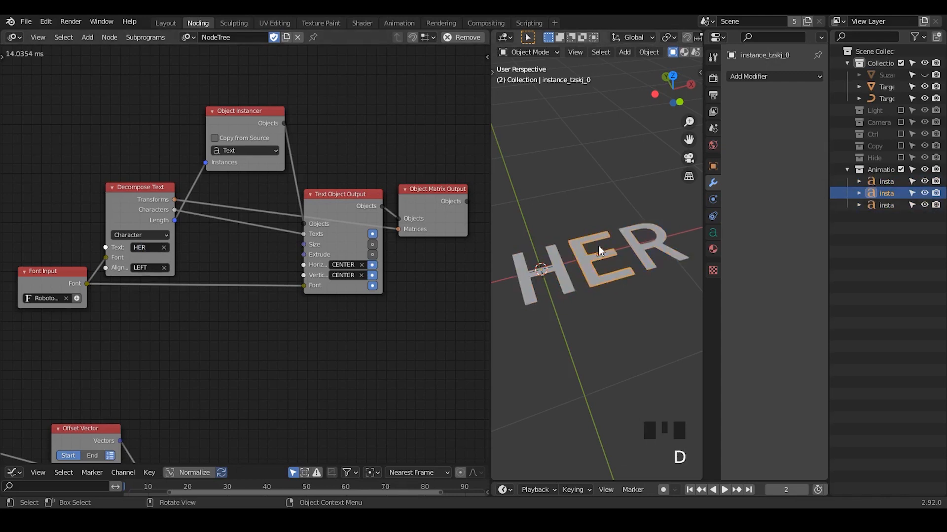
pyautogui.moveTo(590, 243)
pyautogui.mouseDown()
pyautogui.moveTo(604, 262)
pyautogui.moveTo(596, 258)
pyautogui.mouseUp()
pyautogui.click(541, 269)
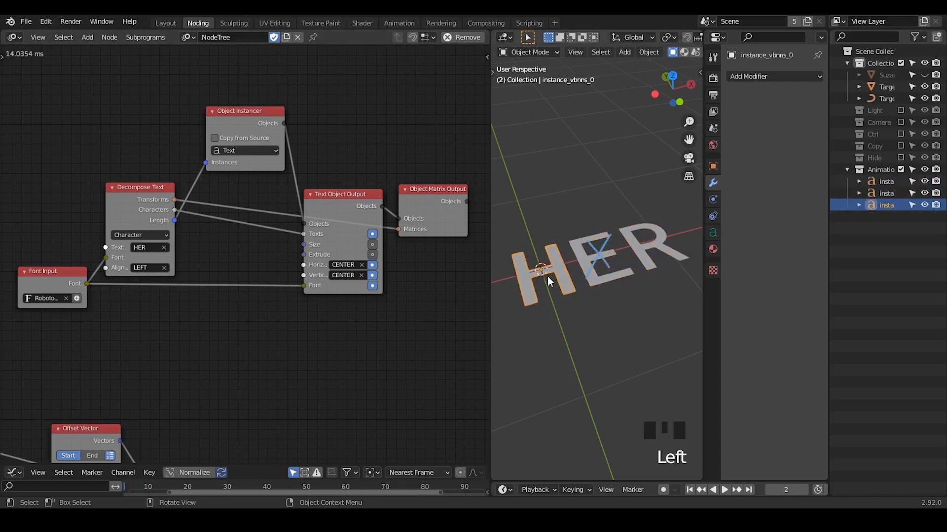
pyautogui.click(656, 230)
pyautogui.press('d')
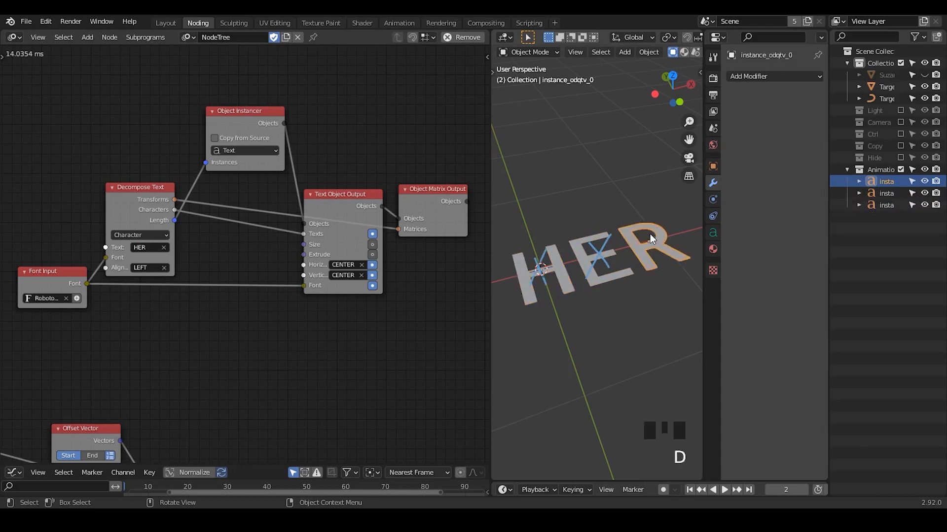
pyautogui.moveTo(637, 231)
pyautogui.mouseDown()
pyautogui.moveTo(656, 253)
pyautogui.moveTo(637, 278)
pyautogui.mouseUp()
pyautogui.moveTo(641, 237)
pyautogui.mouseDown(button='right')
pyautogui.moveTo(531, 297)
pyautogui.moveTo(596, 255)
pyautogui.mouseUp(button='right')
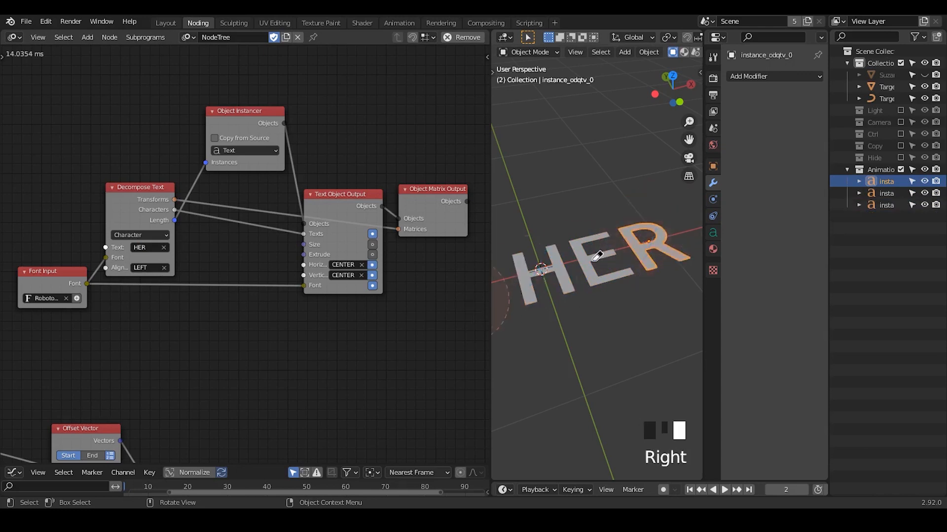
# Step: Nudge the Distribute Matrices node slightly closer to the Separate Vector node
pyautogui.moveTo(301, 372)
pyautogui.mouseDown(button='middle')
pyautogui.moveTo(392, 152)
pyautogui.moveTo(400, 186)
pyautogui.moveTo(425, 179)
pyautogui.mouseUp(button='middle')
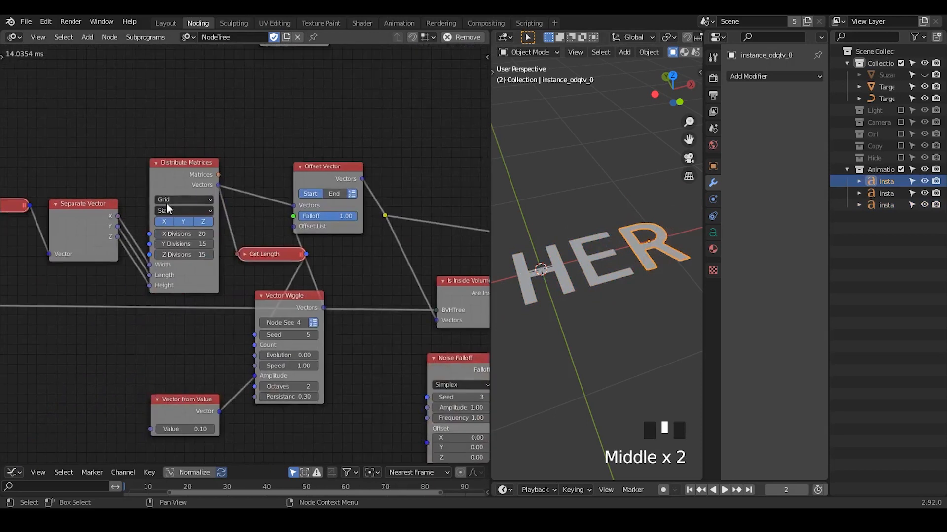
pyautogui.moveTo(190, 179); pyautogui.dragTo(183, 175)
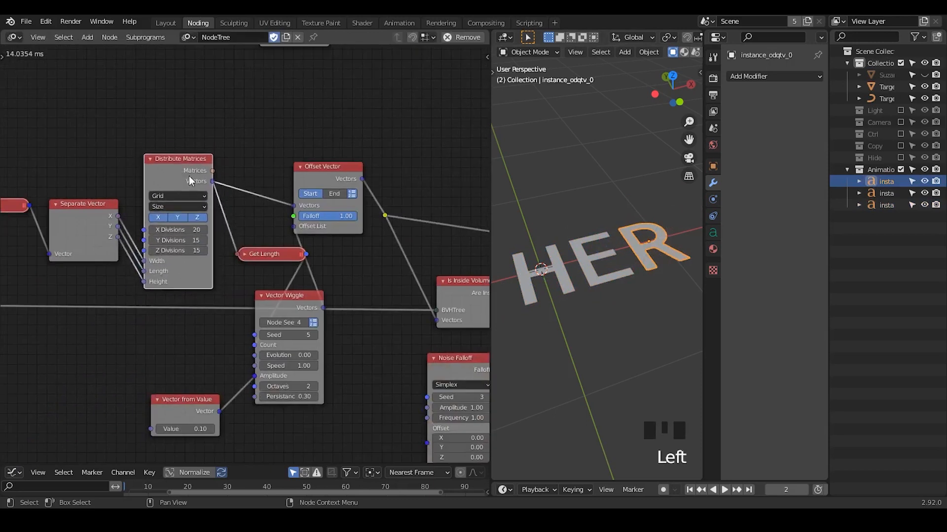
pyautogui.keyDown('shift'); pyautogui.moveTo(545, 271); pyautogui.dragTo(597, 244, button='middle'); pyautogui.keyUp('shift')
pyautogui.press('d')
pyautogui.press('d')
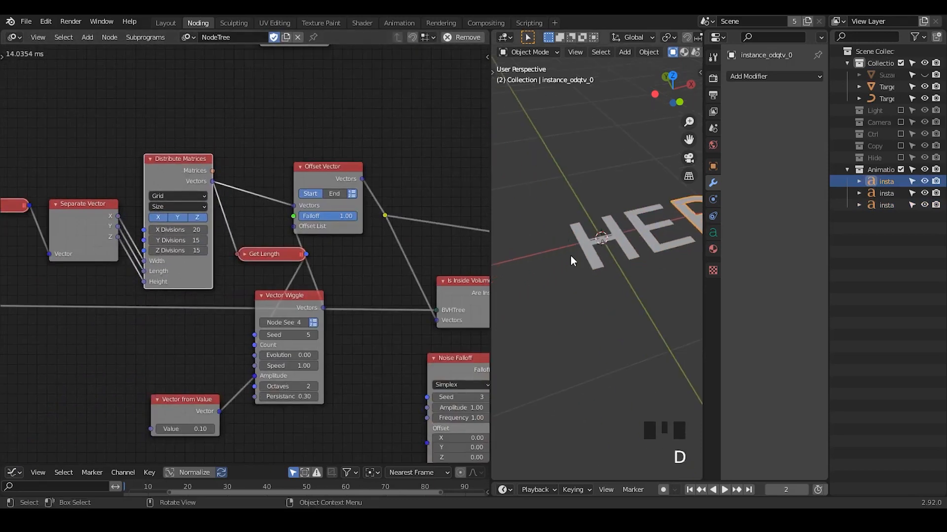
# Step: Select the letter H, draw annotation strokes over the origins of H and E, and erase them
pyautogui.moveTo(441, 107); pyautogui.dragTo(186, 294, button='middle')
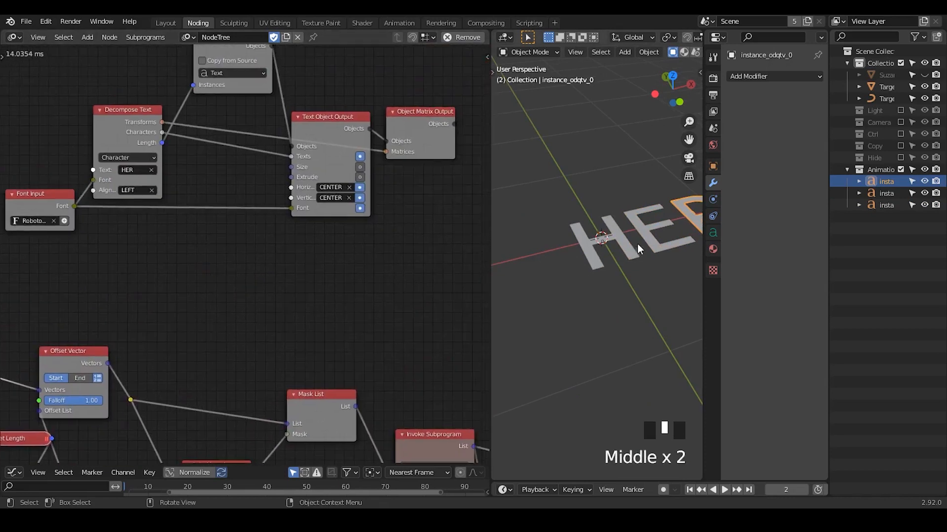
pyautogui.moveTo(61, 363)
pyautogui.mouseDown(button='middle')
pyautogui.moveTo(127, 328)
pyautogui.moveTo(55, 363)
pyautogui.mouseUp(button='middle')
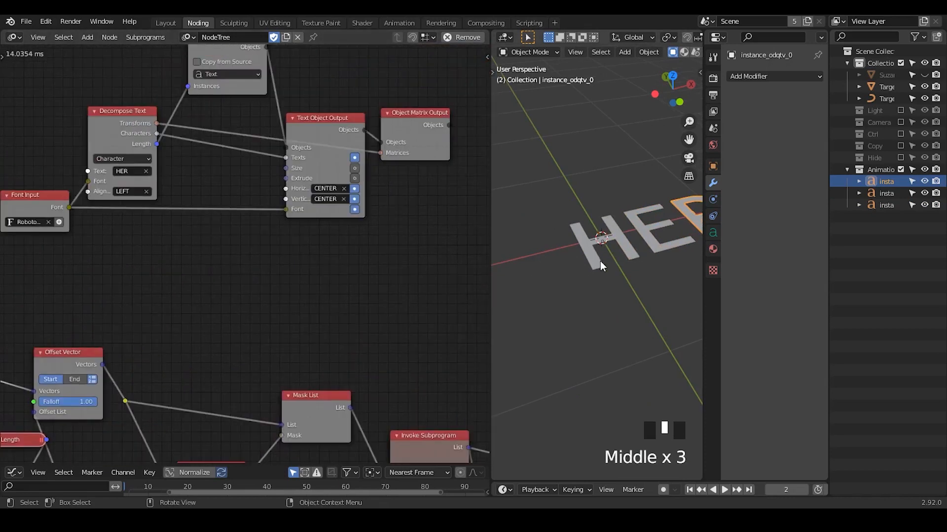
pyautogui.click(600, 228)
pyautogui.keyDown('shift'); pyautogui.moveTo(654, 226); pyautogui.dragTo(593, 252, button='middle'); pyautogui.keyUp('shift')
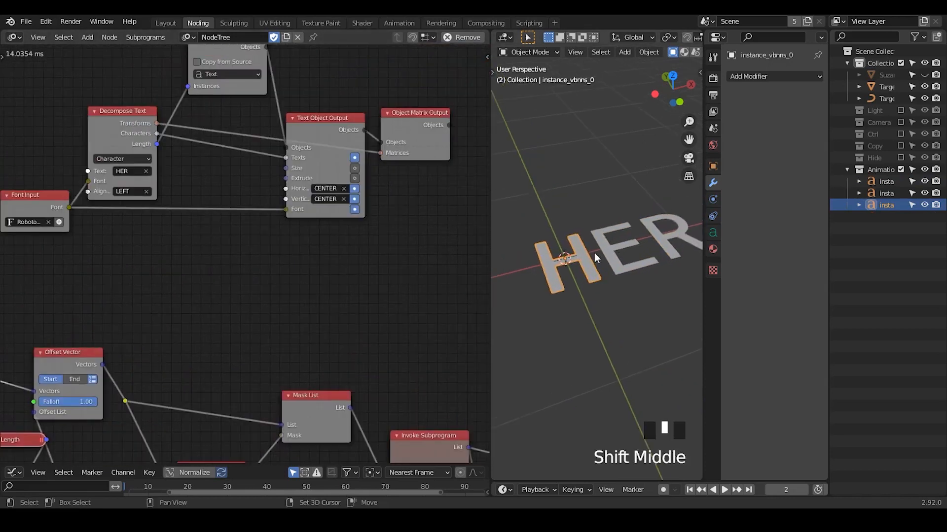
pyautogui.press('d')
pyautogui.press('d')
pyautogui.press('d')
pyautogui.moveTo(573, 240); pyautogui.dragTo(558, 273)
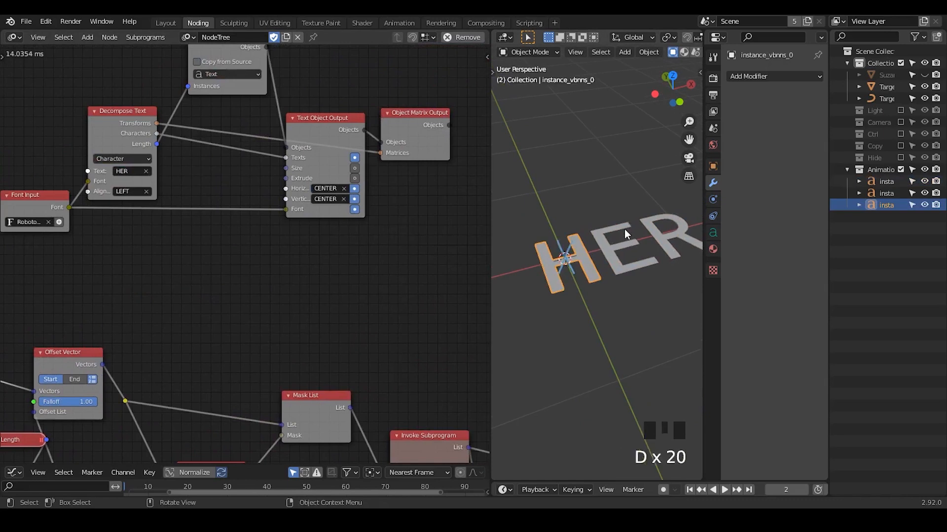
pyautogui.moveTo(620, 230); pyautogui.dragTo(633, 262)
pyautogui.moveTo(528, 284); pyautogui.dragTo(555, 278, button='right')
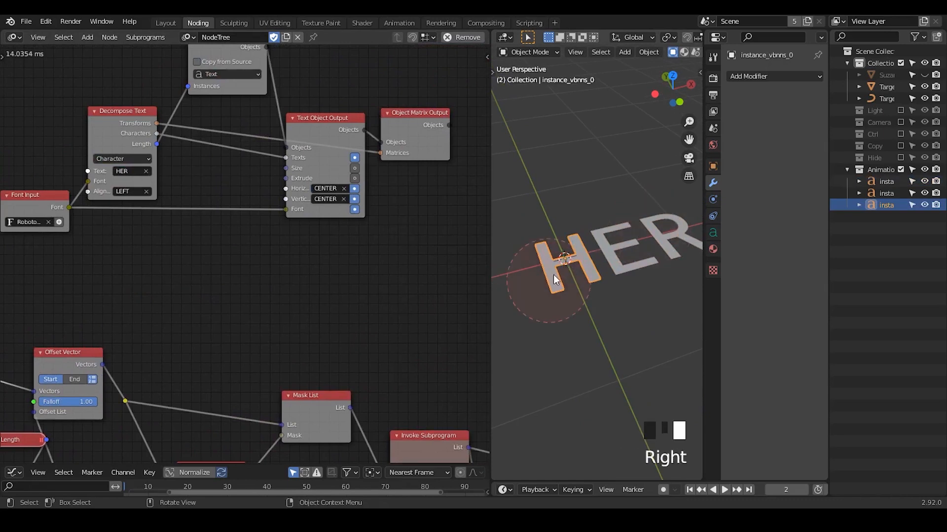
# Step: Enable the Extrude input of the Text Object Output node and set it to 0.5
pyautogui.click(355, 178)
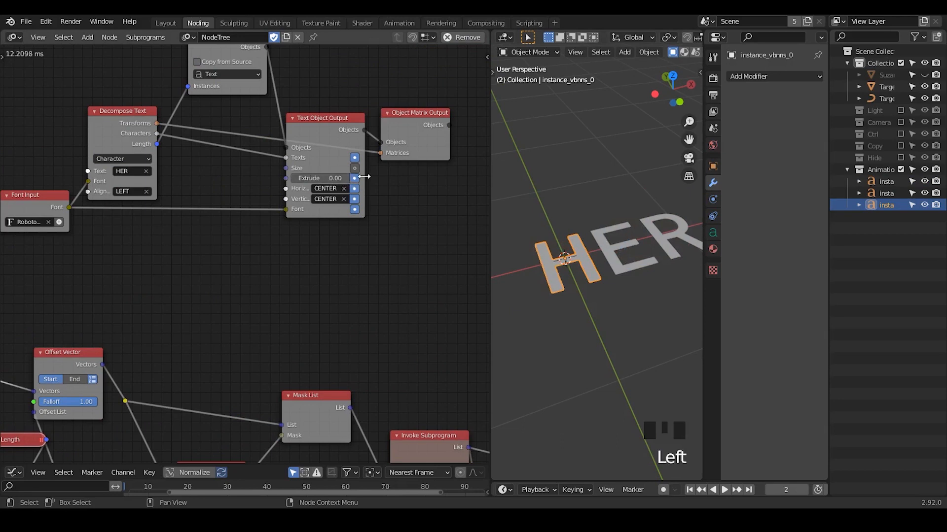
pyautogui.click(322, 178)
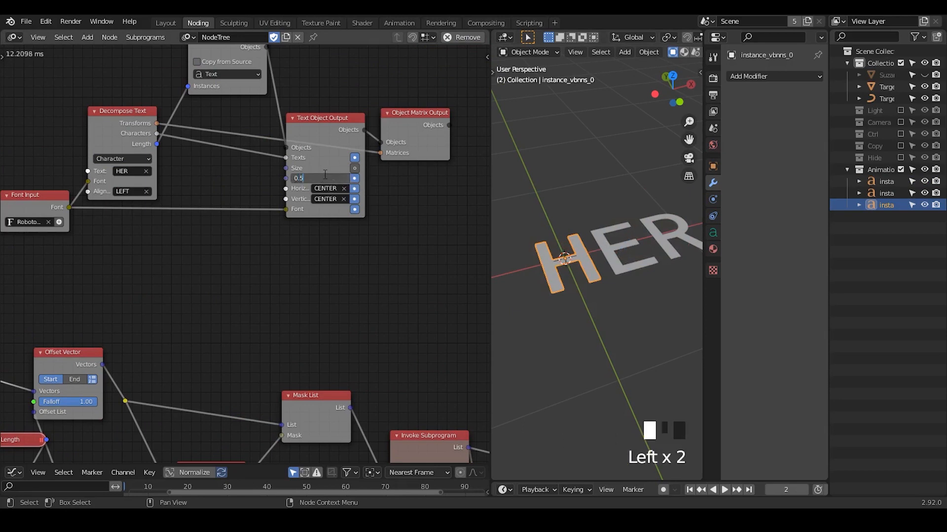
pyautogui.write('0.5')
pyautogui.press('Return')
# Step: Reduce the Extrude value of the Text Object Output node to 0.2 and refine it to 0.15
pyautogui.click(320, 179)
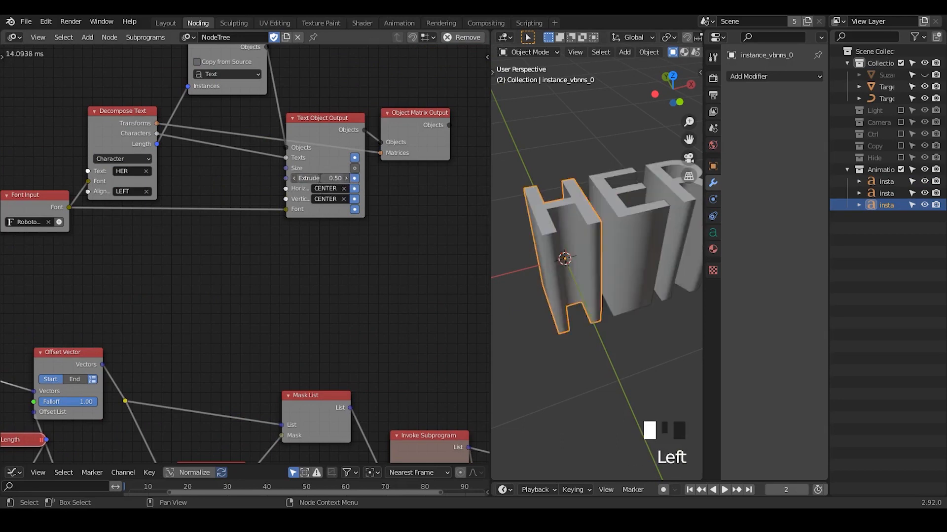
pyautogui.write('0.2')
pyautogui.press('Return')
pyautogui.moveTo(581, 285); pyautogui.dragTo(623, 257, button='middle')
pyautogui.click(317, 175)
pyautogui.write('0')
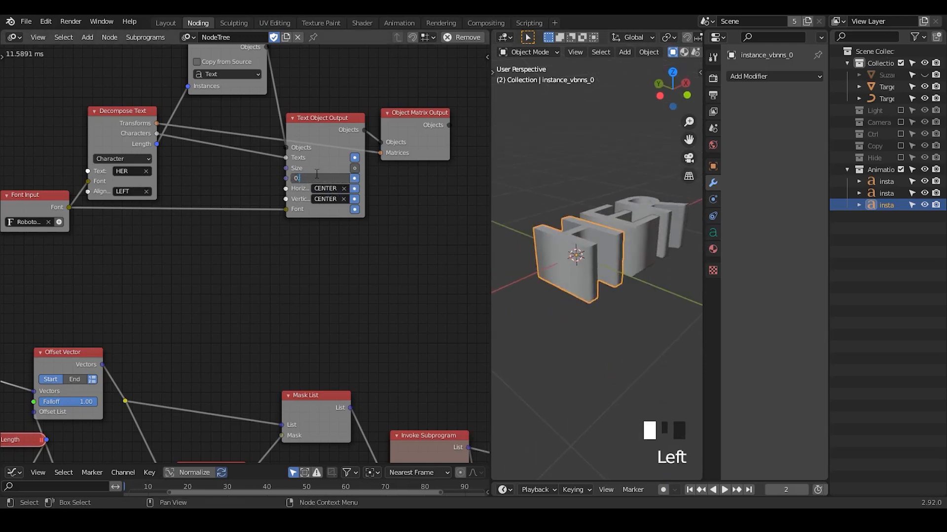
pyautogui.write('.15')
pyautogui.press('Return')
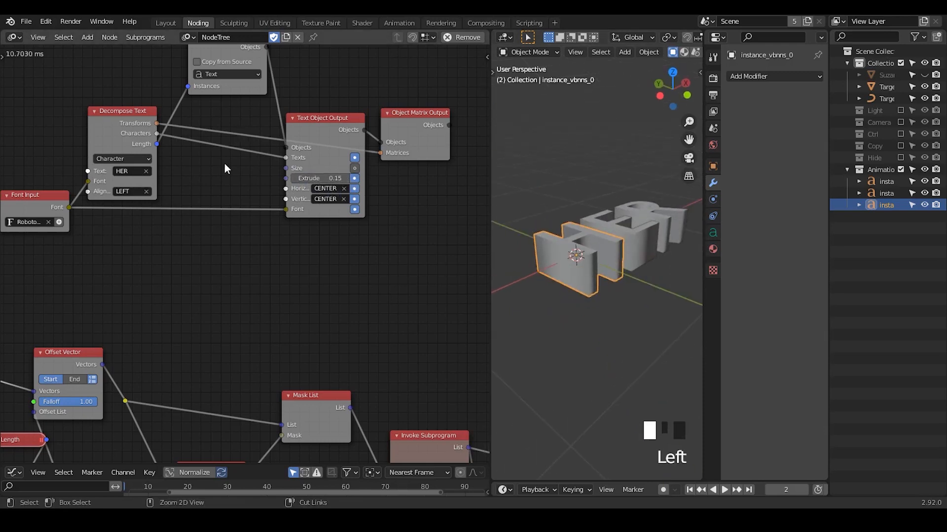
# Step: Add an Offset Matrices node on the link between the Decompose Text transforms and the Object Matrix Output node
pyautogui.hotkey('ctrl', 'a')
pyautogui.write('offs')
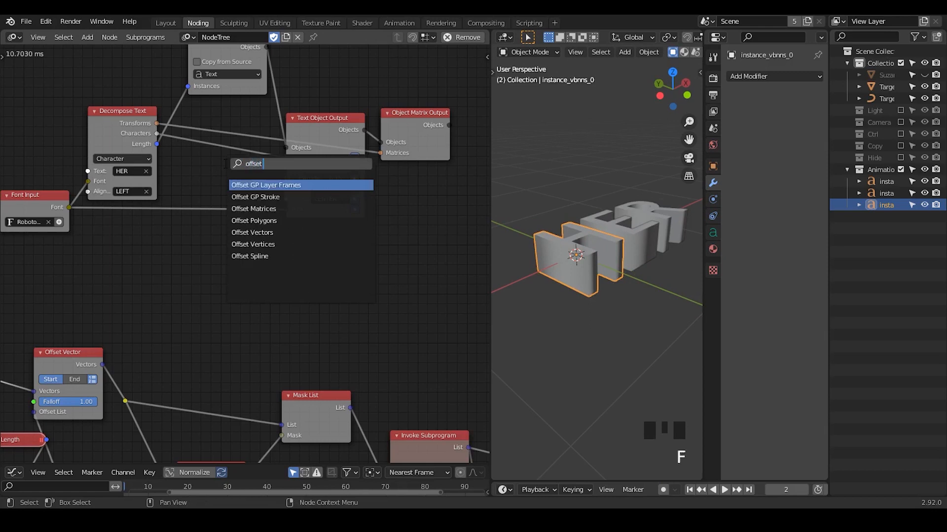
pyautogui.write('et mat')
pyautogui.press('Return')
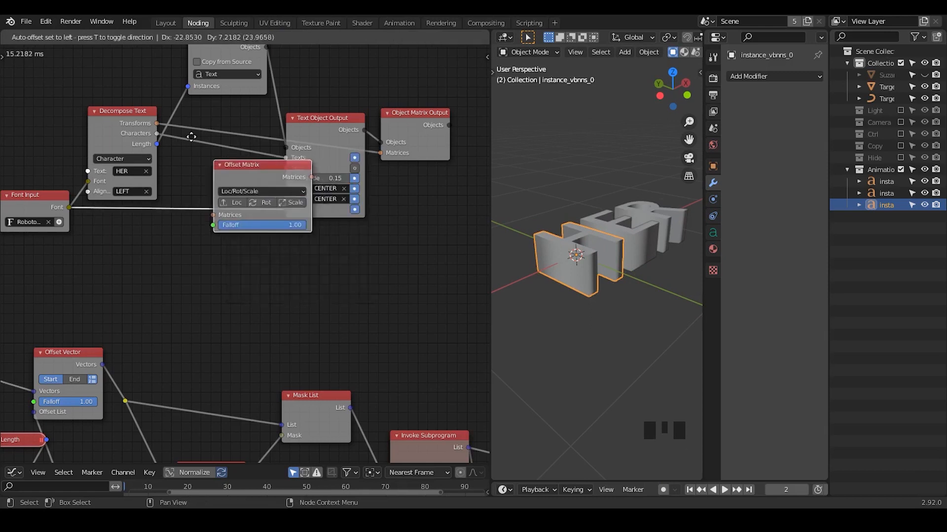
pyautogui.click(219, 154)
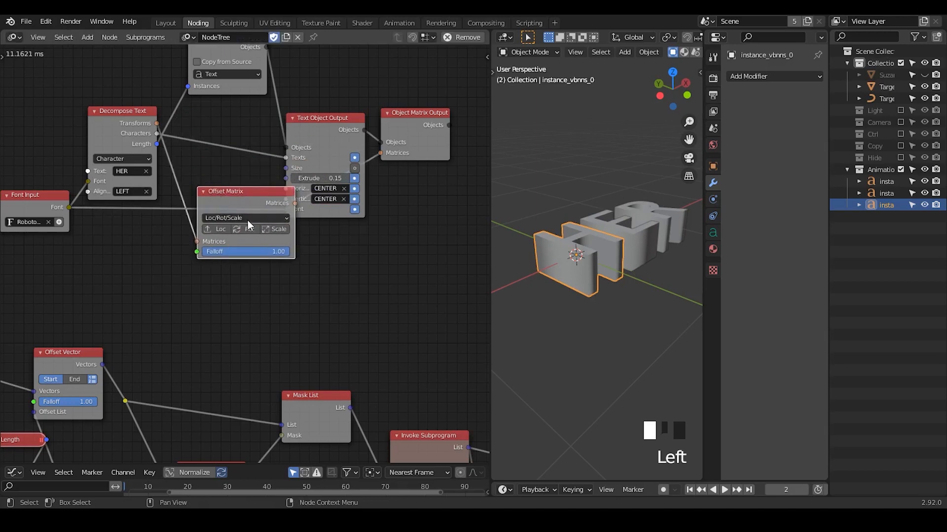
# Step: Enable rotation on the Offset Matrix node and set its X rotation to 90° so the letters stand upright
pyautogui.click(247, 229)
pyautogui.moveTo(259, 275); pyautogui.dragTo(276, 275)
pyautogui.moveTo(557, 267); pyautogui.dragTo(577, 259, button='middle')
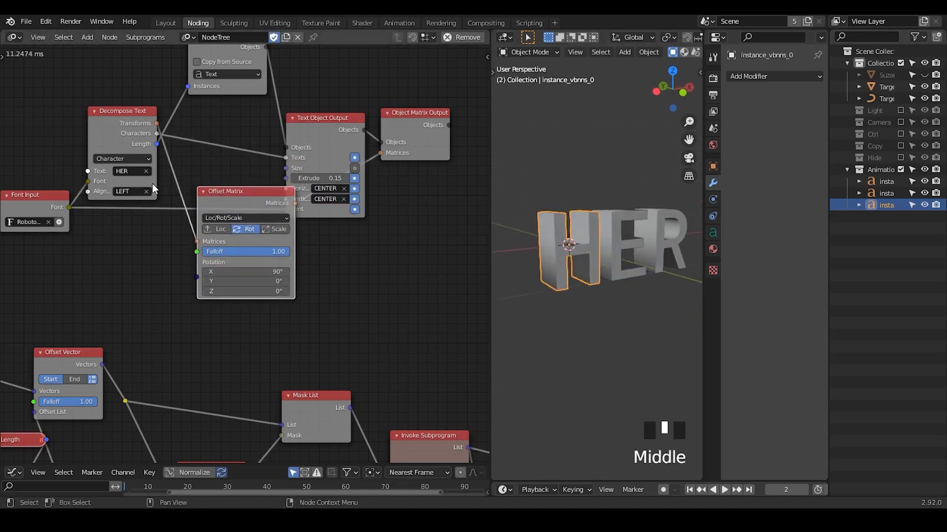
# Step: Set the alignment of the Decompose Text node to CENTER
pyautogui.click(134, 191)
pyautogui.write('CENTER')
pyautogui.press('Return')
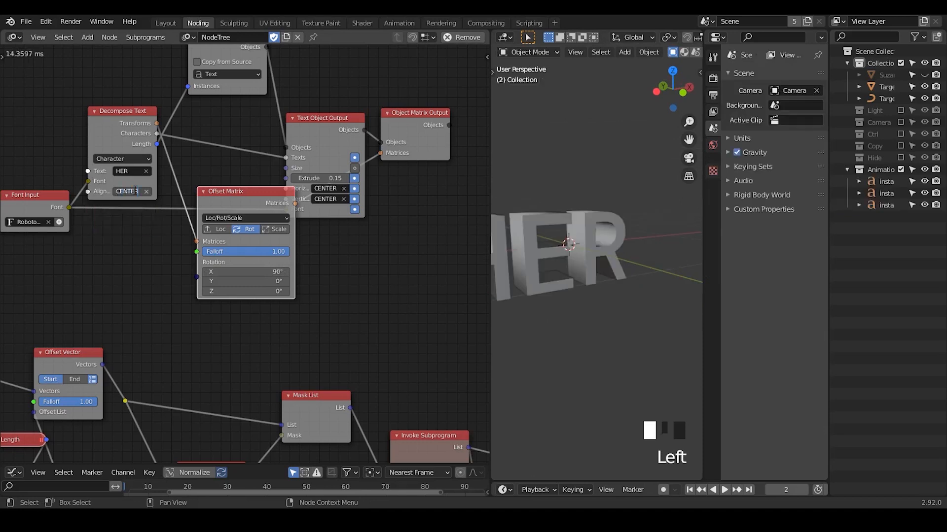
# Step: Widen the 3D viewport and select the letters H, E and R in turn to check their origins
pyautogui.moveTo(492, 167); pyautogui.dragTo(349, 168)
pyautogui.moveTo(532, 222); pyautogui.dragTo(464, 234, button='middle')
pyautogui.click(454, 232)
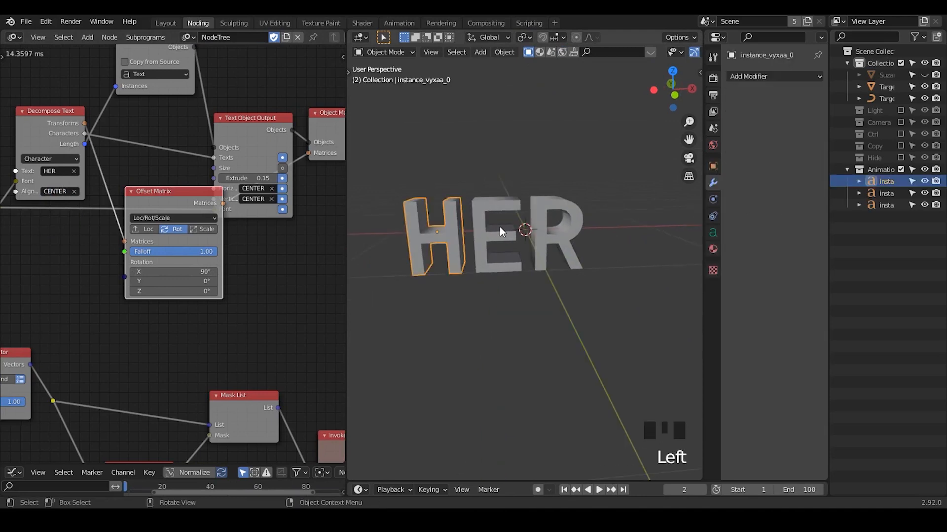
pyautogui.click(498, 227)
pyautogui.click(563, 214)
pyautogui.click(490, 227)
pyautogui.click(444, 226)
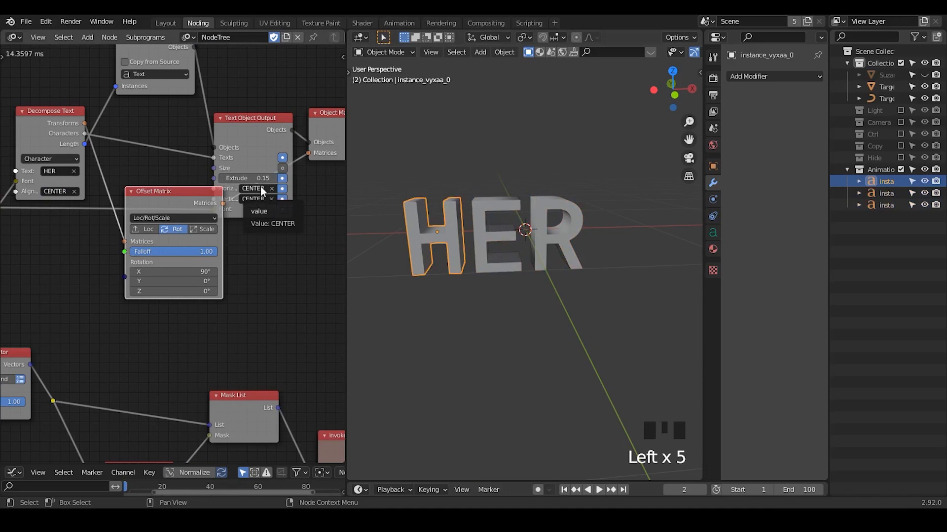
# Step: Move the Offset Matrix node below the Text Object Output node, set the latter's horizontal alignment to LEFT, and briefly annotate the H's origin
pyautogui.moveTo(175, 224); pyautogui.dragTo(160, 267)
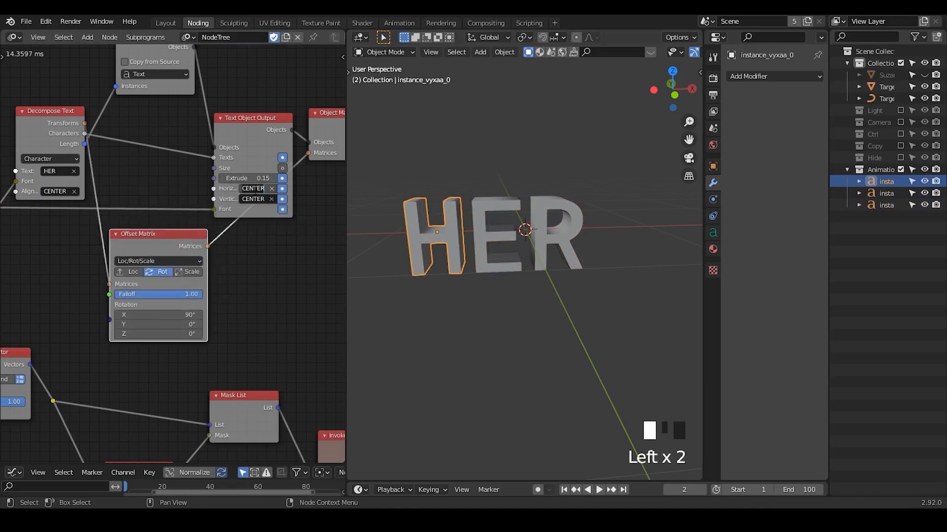
pyautogui.write('LEFT')
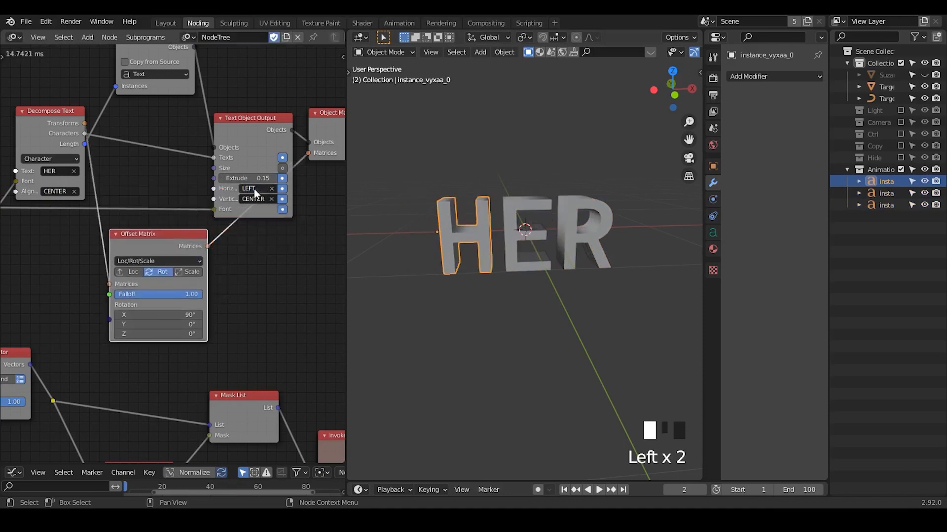
pyautogui.moveTo(484, 268); pyautogui.dragTo(425, 238, button='middle')
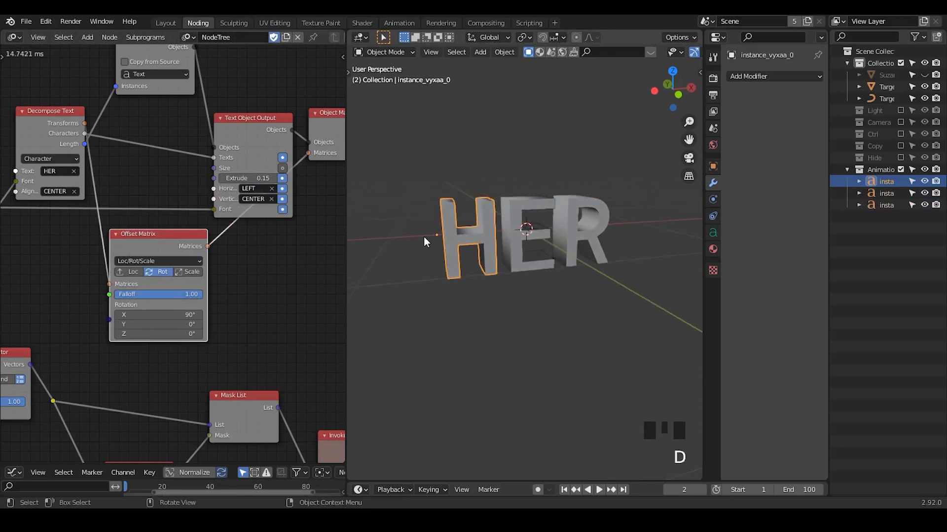
pyautogui.click(452, 241)
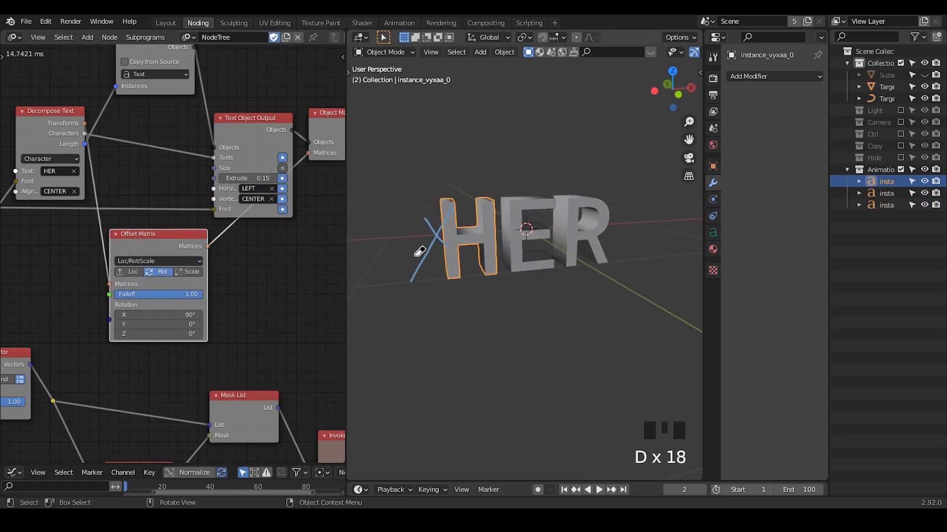
pyautogui.moveTo(412, 249); pyautogui.dragTo(338, 205, button='right')
# Step: Set the horizontal alignment of the Text Object Output node back to CENTER
pyautogui.click(254, 189)
pyautogui.write('CENT')
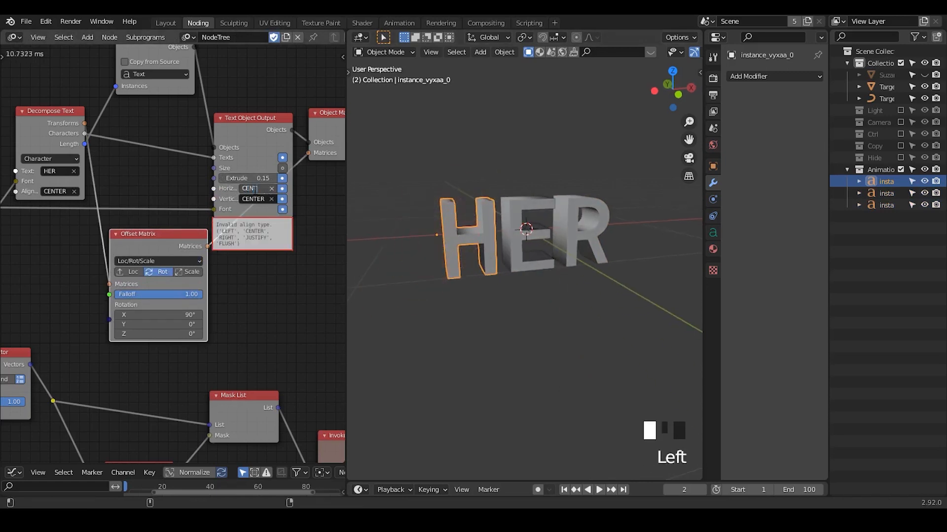
pyautogui.write('ER')
pyautogui.press('Return')
# Step: View the text through the camera, draw a vertical annotation line through the frame's centre, erase it, and return to the perspective view
pyautogui.press('KP_0')
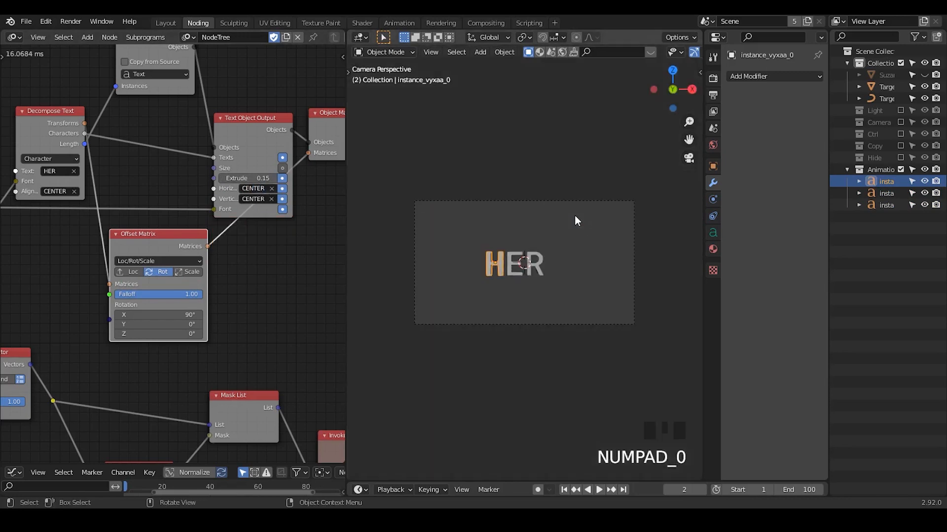
pyautogui.press('d')
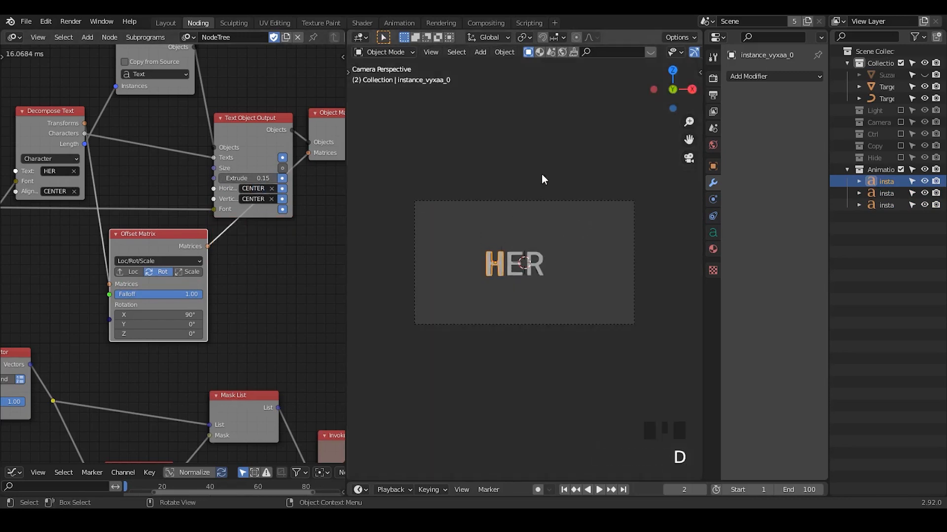
pyautogui.moveTo(533, 166); pyautogui.dragTo(523, 359)
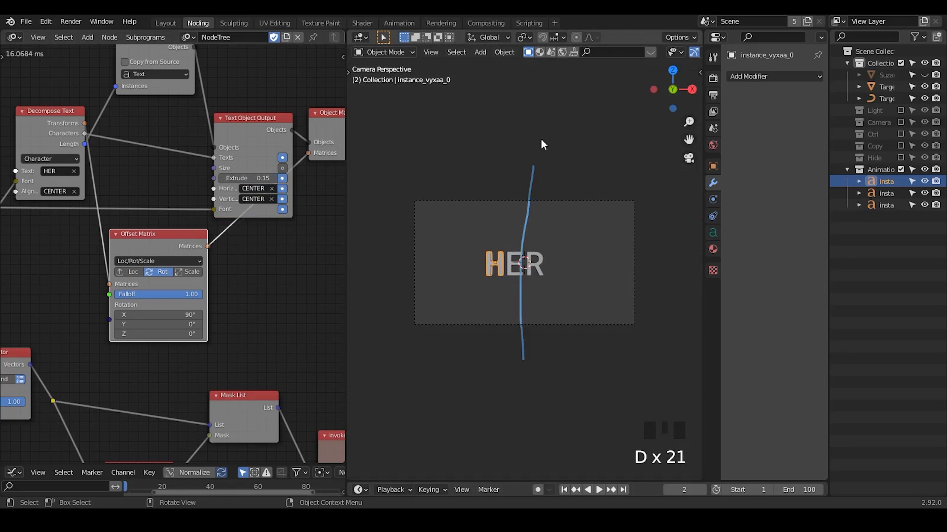
pyautogui.moveTo(541, 139)
pyautogui.mouseDown(button='right')
pyautogui.moveTo(524, 386)
pyautogui.moveTo(514, 229)
pyautogui.mouseUp(button='right')
pyautogui.moveTo(514, 230)
pyautogui.mouseDown(button='middle')
pyautogui.moveTo(531, 285)
pyautogui.moveTo(530, 258)
pyautogui.mouseUp(button='middle')
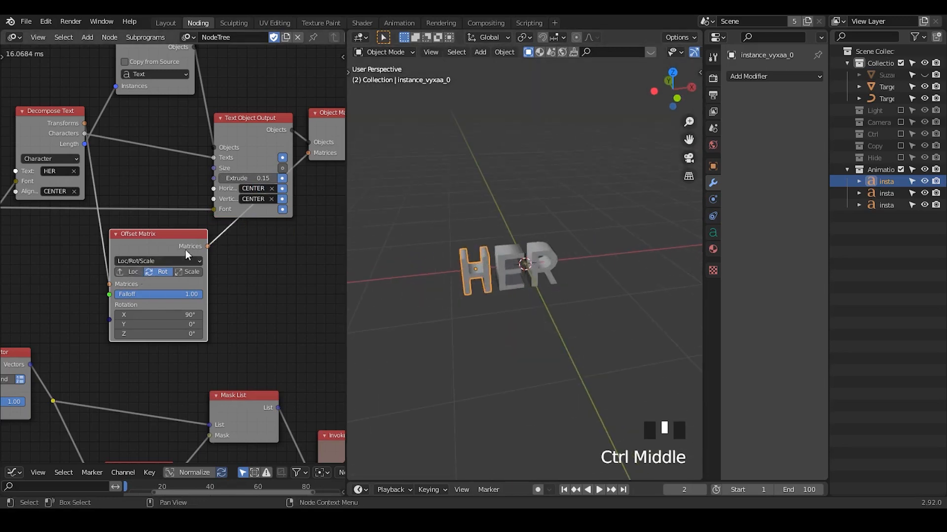
# Step: Collapse the Offset Matrix node and place it between the Decompose Text and Text Object Output nodes
pyautogui.click(119, 235)
pyautogui.moveTo(150, 233); pyautogui.dragTo(151, 178)
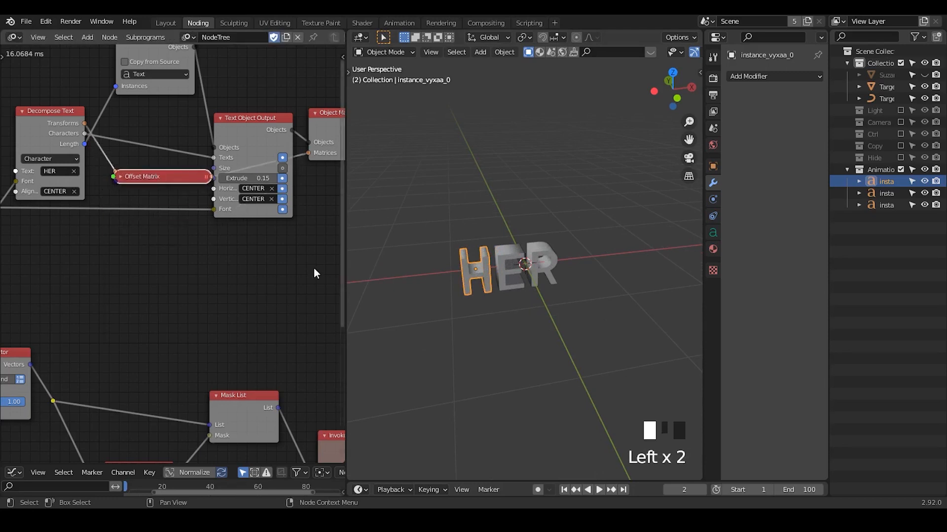
# Step: Create a loop through the Objects output of the Object Matrix Output node and place its Loop Input below
pyautogui.moveTo(313, 268); pyautogui.dragTo(153, 286, button='middle')
pyautogui.moveTo(259, 212); pyautogui.dragTo(306, 209, button='middle')
pyautogui.keyDown('ctrl'); pyautogui.moveTo(471, 295); pyautogui.dragTo(508, 290, button='middle'); pyautogui.keyUp('ctrl')
pyautogui.press('w')
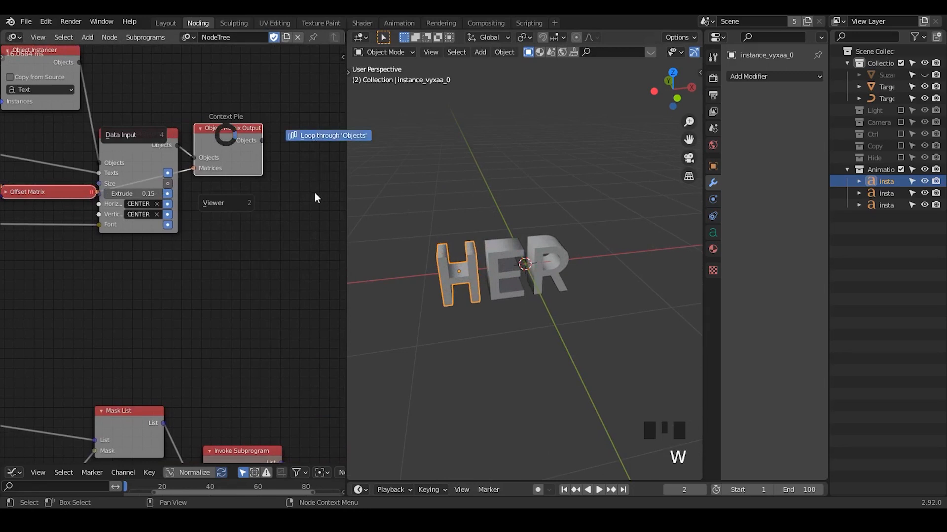
pyautogui.click(271, 230)
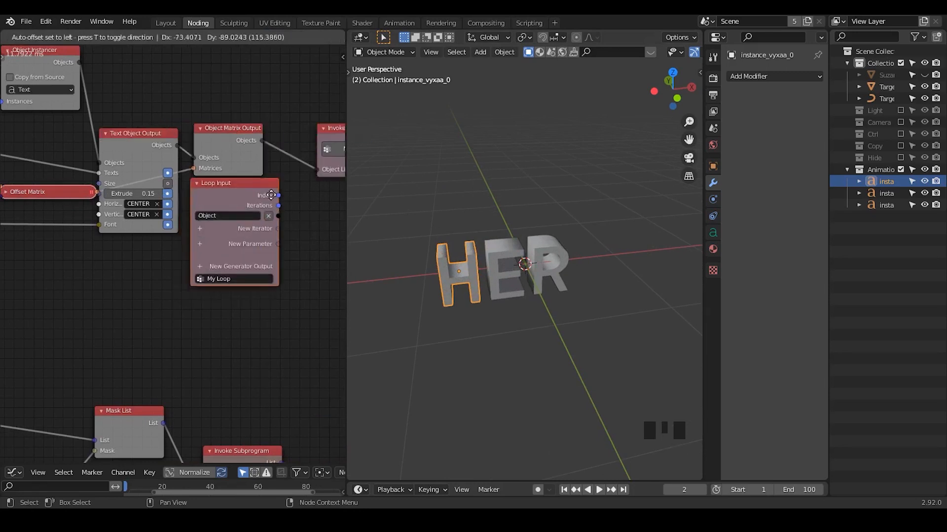
pyautogui.click(268, 245)
# Step: Widen the node editor and move the Loop Input node beside the Object Attribute Input and Construct BVHTree nodes
pyautogui.moveTo(268, 245); pyautogui.dragTo(348, 201, button='middle')
pyautogui.moveTo(346, 200); pyautogui.dragTo(486, 209)
pyautogui.moveTo(242, 274); pyautogui.dragTo(333, 247, button='middle')
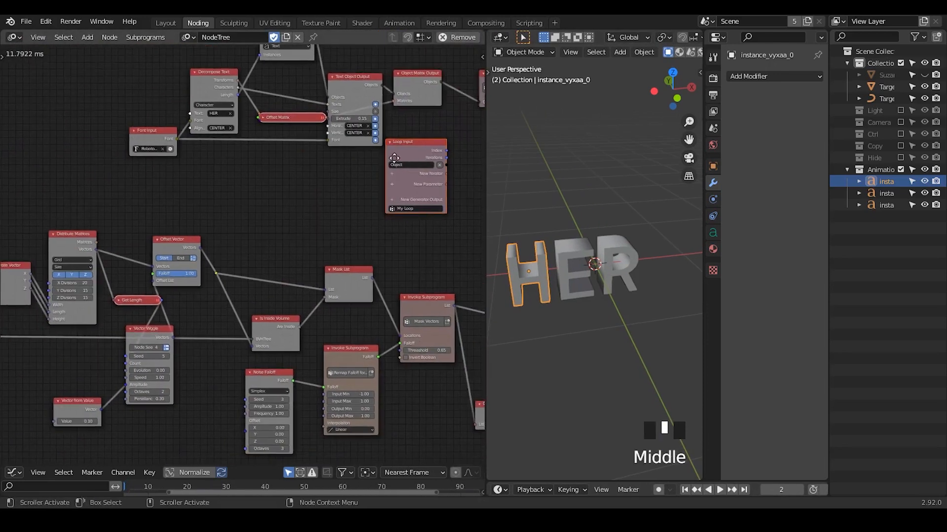
pyautogui.press('g')
pyautogui.click(3, 168)
pyautogui.moveTo(3, 168); pyautogui.dragTo(235, 118, button='middle')
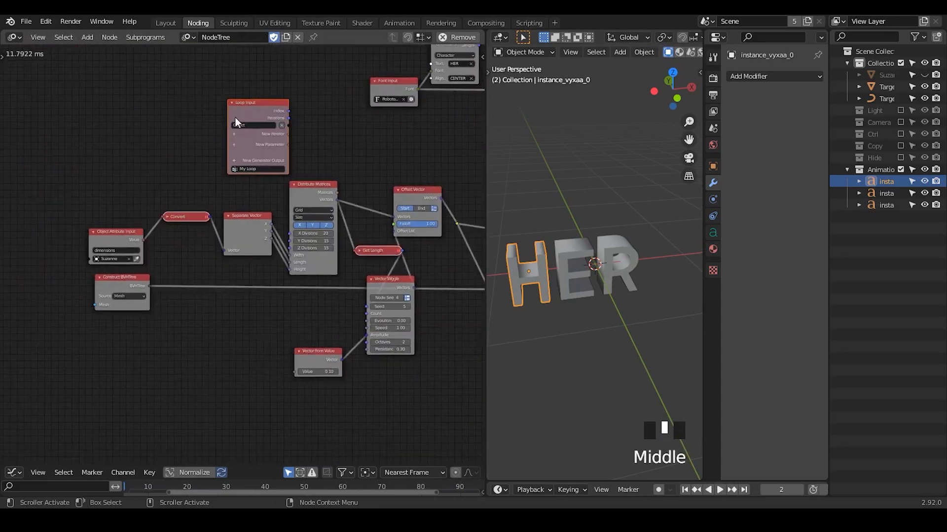
pyautogui.press('g')
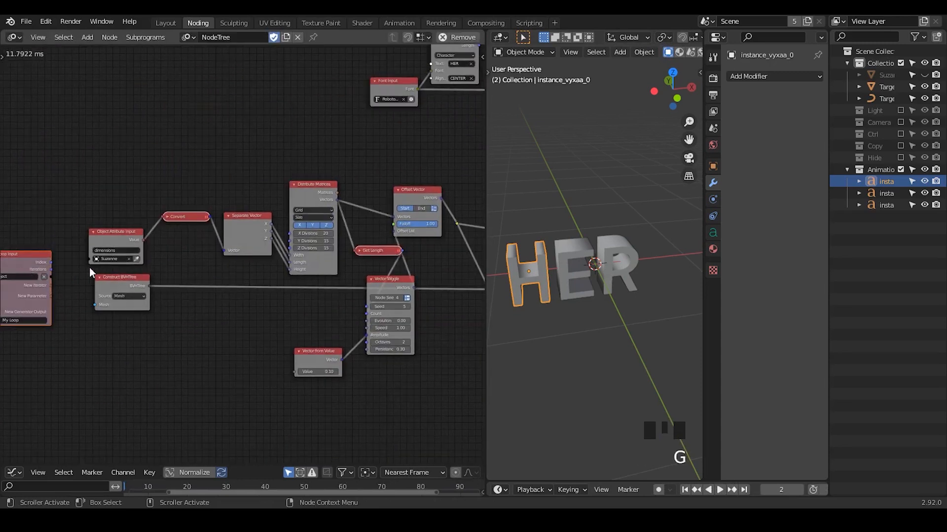
# Step: Shift the Loop Input node farther from the Construct BVHTree node to make room between them
pyautogui.moveTo(320, 176); pyautogui.dragTo(328, 176, button='middle')
pyautogui.moveTo(192, 225); pyautogui.dragTo(111, 274, button='middle')
pyautogui.moveTo(286, 187); pyautogui.dragTo(143, 258, button='middle')
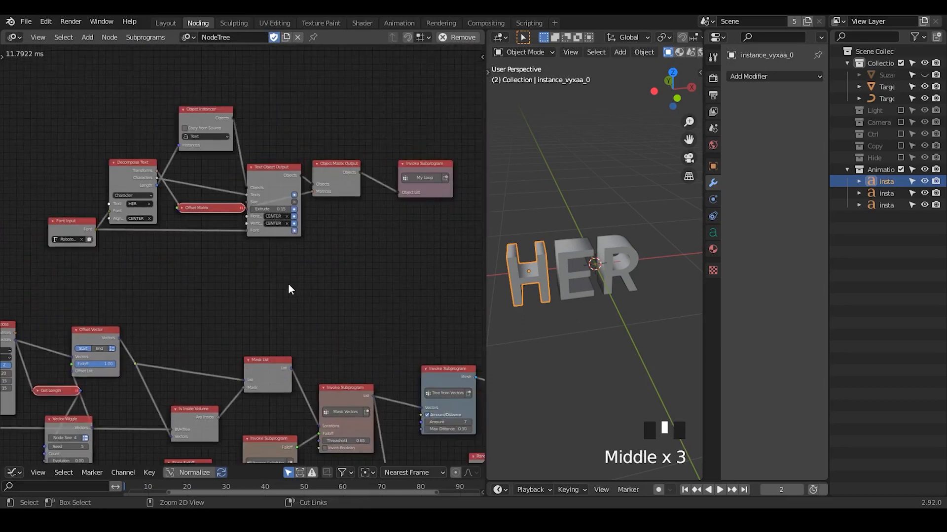
pyautogui.moveTo(289, 289); pyautogui.dragTo(190, 223, button='middle')
pyautogui.scroll(-1, 124, 191)
pyautogui.moveTo(122, 188); pyautogui.dragTo(50, 186)
pyautogui.moveTo(208, 242); pyautogui.dragTo(291, 227, button='middle')
# Step: Add a Mesh Object Input node between the Loop Input and Construct BVHTree nodes
pyautogui.hotkey('ctrl', 'a')
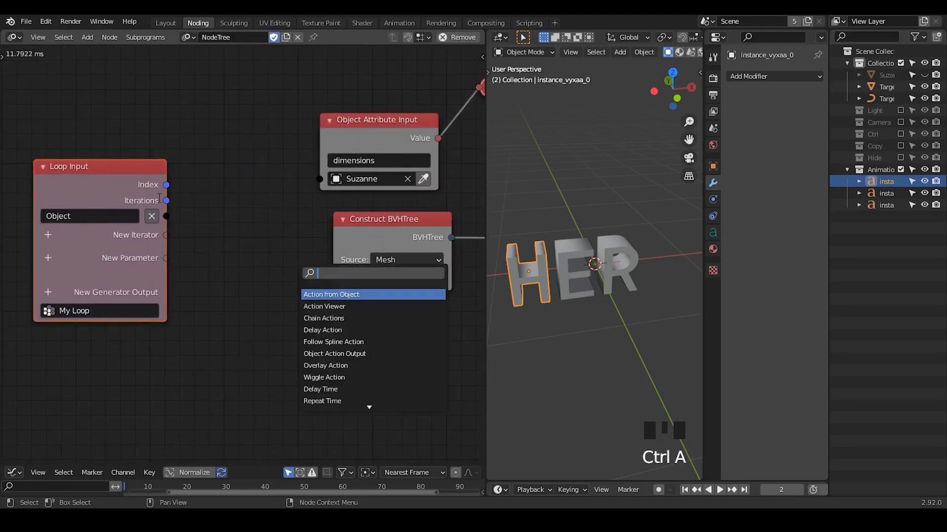
pyautogui.write('object mesh')
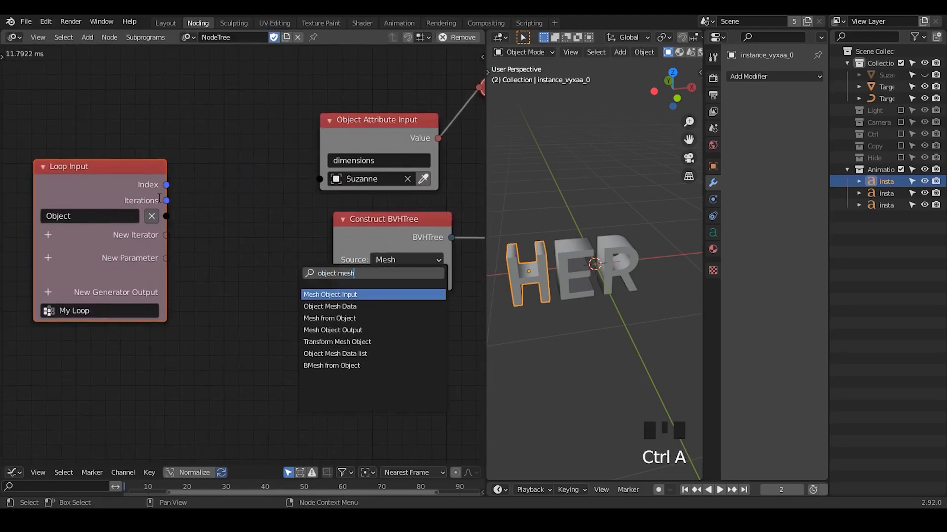
pyautogui.write(' input')
pyautogui.press('Return')
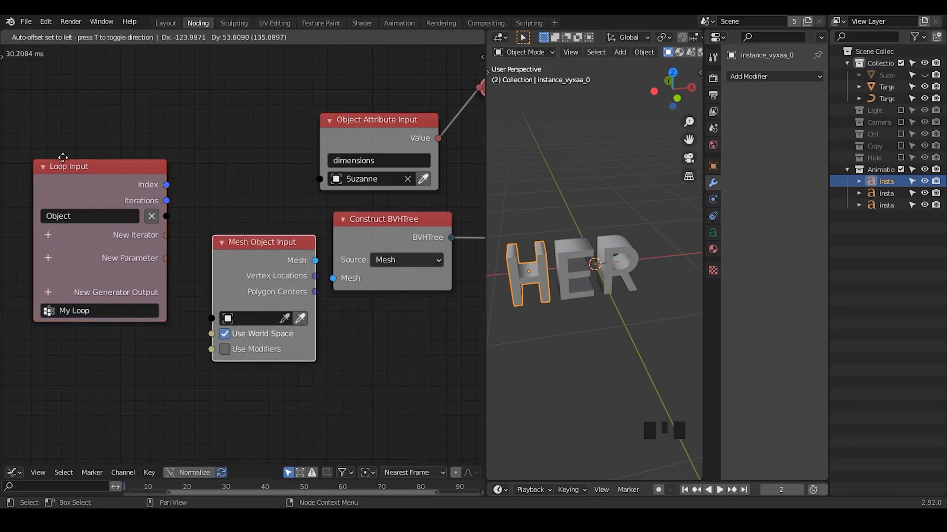
pyautogui.click(65, 151)
# Step: Connect the loop's Object to the Mesh Object Input node and that node's Mesh output to Construct BVHTree
pyautogui.moveTo(168, 216); pyautogui.dragTo(205, 303)
pyautogui.moveTo(241, 236); pyautogui.dragTo(224, 230)
pyautogui.moveTo(294, 242); pyautogui.dragTo(318, 267)
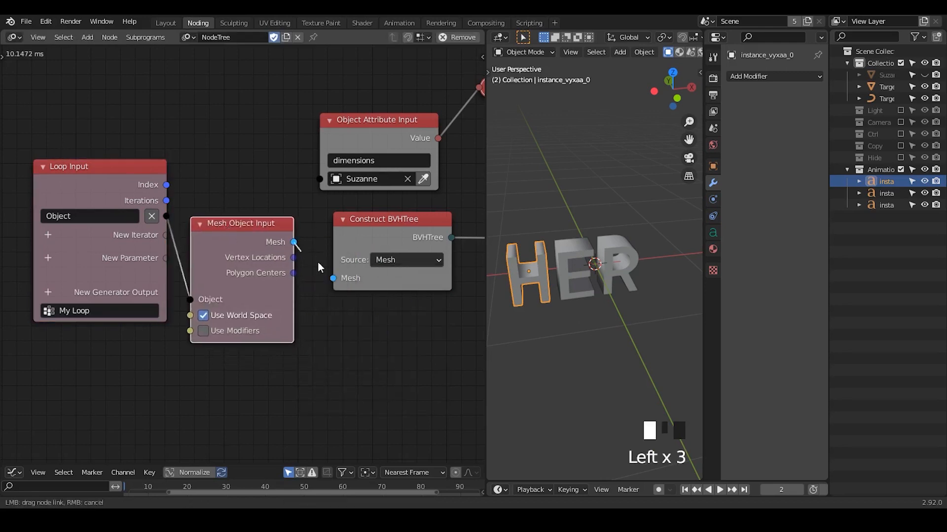
pyautogui.moveTo(329, 228); pyautogui.dragTo(331, 230)
# Step: Set the X, Y and Z divisions of the Distribute Matrices node to 10
pyautogui.moveTo(375, 209); pyautogui.dragTo(136, 249, button='middle')
pyautogui.moveTo(348, 205); pyautogui.dragTo(276, 213, button='middle')
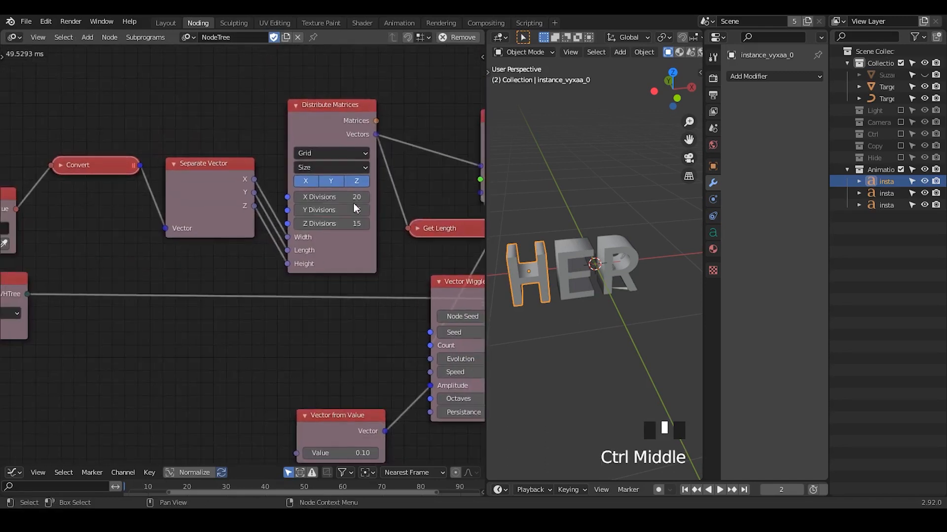
pyautogui.moveTo(348, 194); pyautogui.dragTo(348, 223)
pyautogui.write('1')
pyautogui.press('Return')
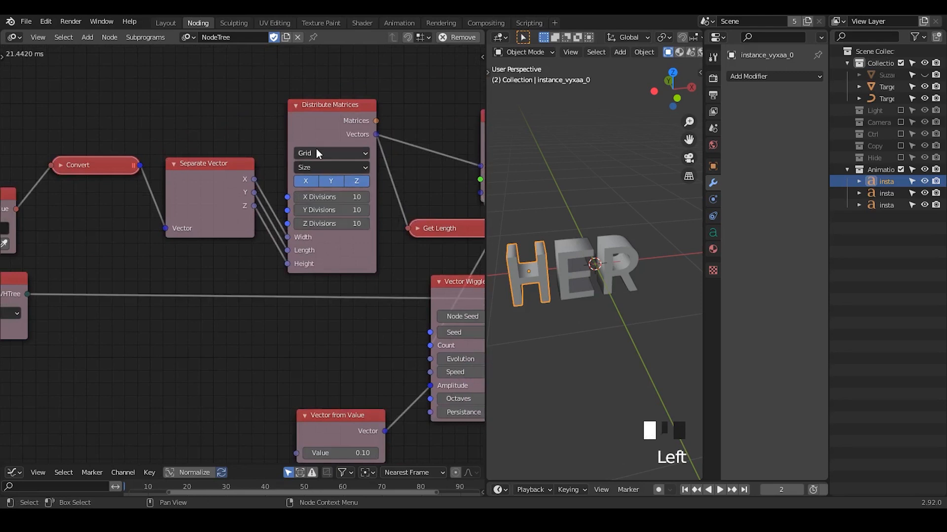
# Step: Connect the loop's Object to the Object Attribute Input node and move Construct BVHTree farther from Mesh Object Input
pyautogui.moveTo(256, 224); pyautogui.dragTo(112, 199, button='middle')
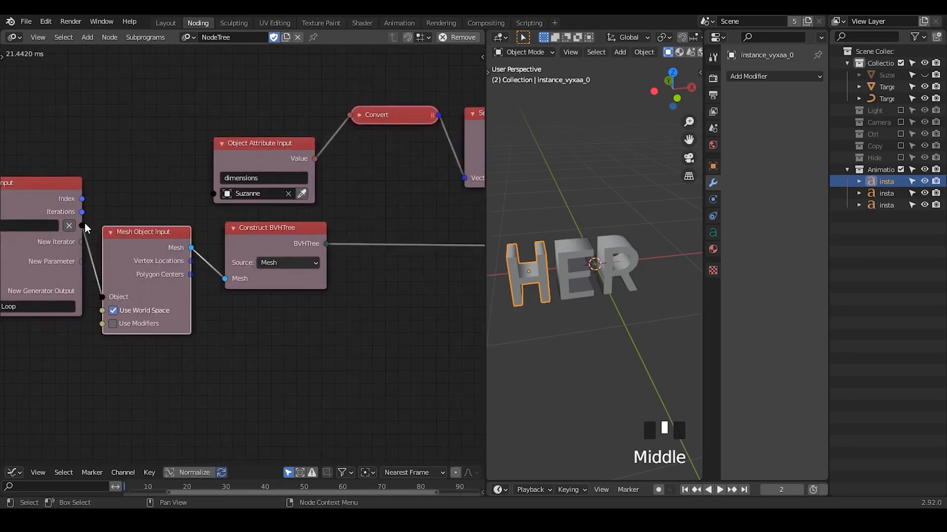
pyautogui.moveTo(84, 225); pyautogui.dragTo(213, 194)
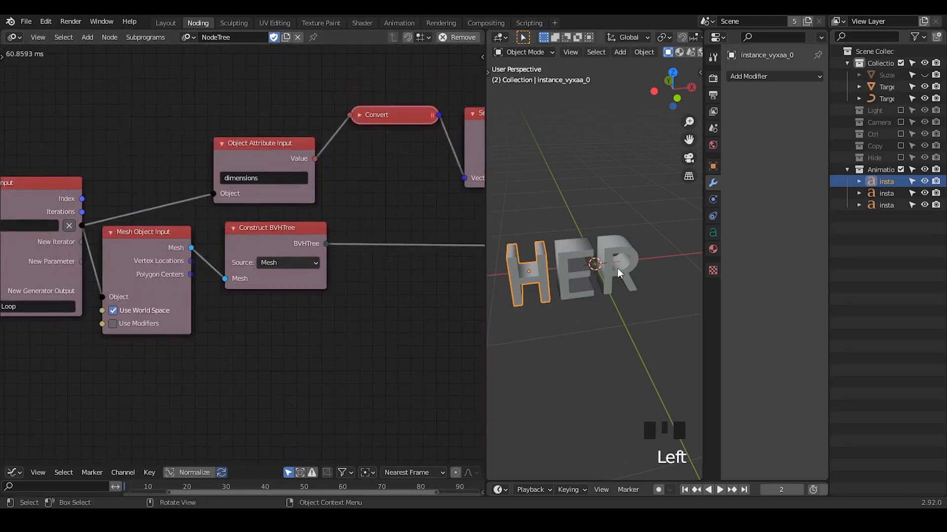
pyautogui.moveTo(620, 274); pyautogui.dragTo(599, 269, button='middle')
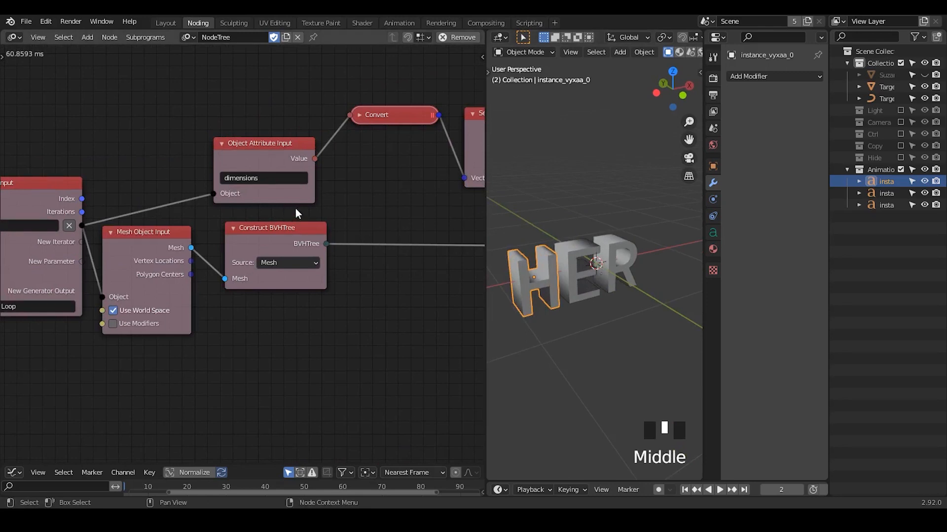
pyautogui.click(290, 228)
pyautogui.moveTo(290, 228); pyautogui.dragTo(346, 231)
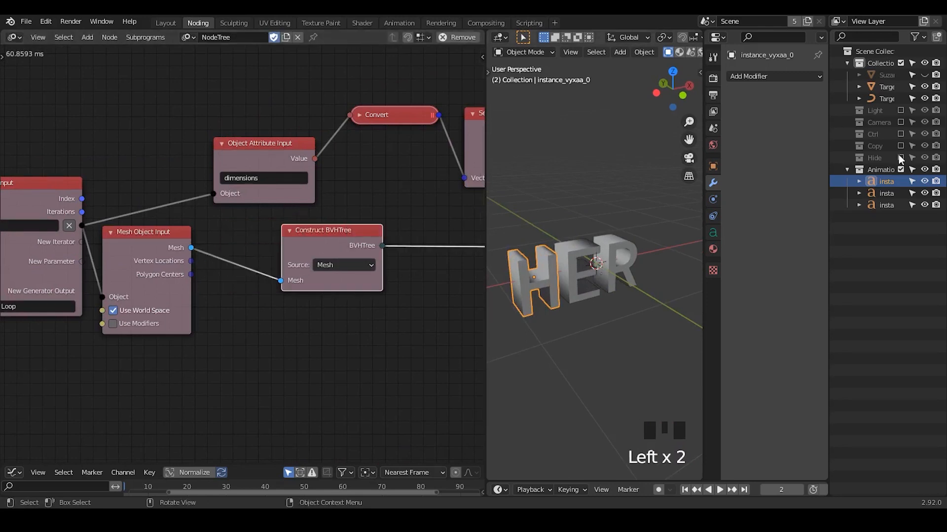
# Step: Exclude the collection holding the letter instances and set the Distribute Matrices node's X, Y and Z divisions to 15
pyautogui.click(901, 169)
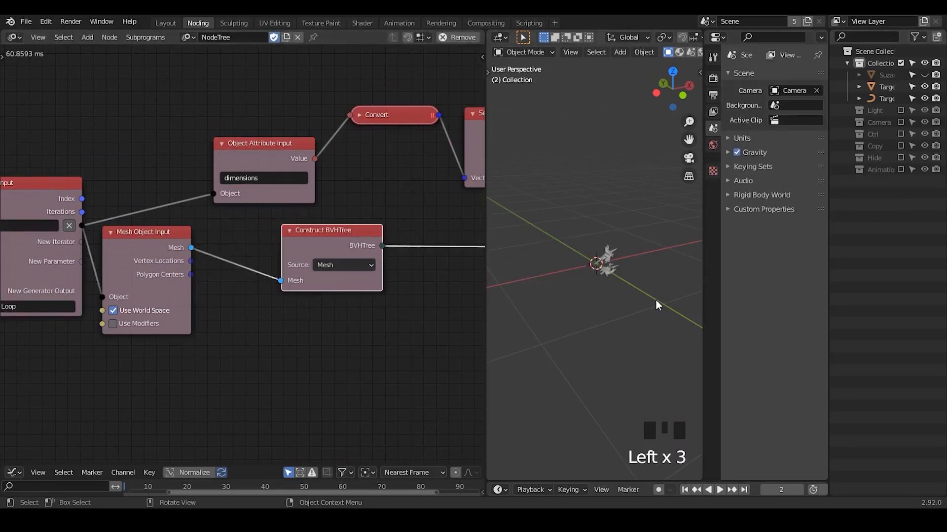
pyautogui.keyDown('ctrl'); pyautogui.moveTo(656, 306); pyautogui.dragTo(678, 308, button='middle'); pyautogui.keyUp('ctrl')
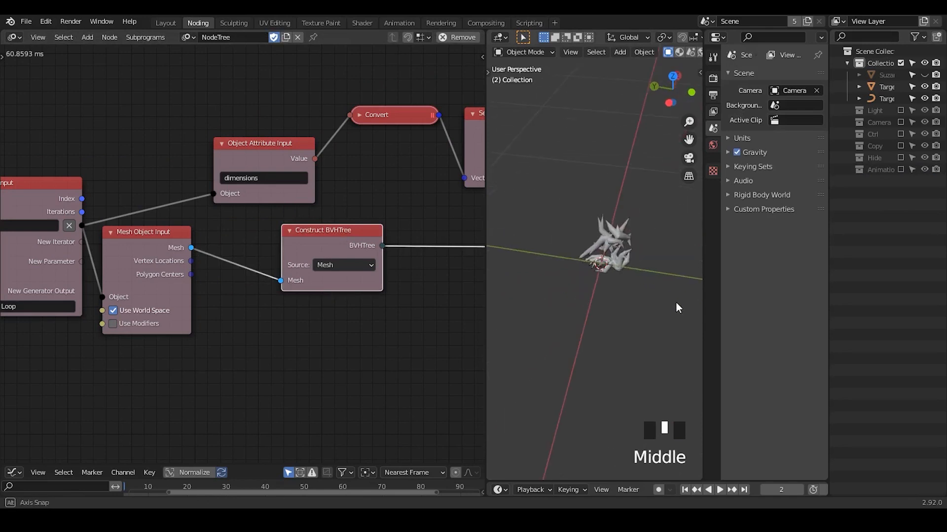
pyautogui.moveTo(445, 200); pyautogui.dragTo(213, 221, button='middle')
pyautogui.moveTo(349, 172); pyautogui.dragTo(355, 163)
pyautogui.click(284, 216)
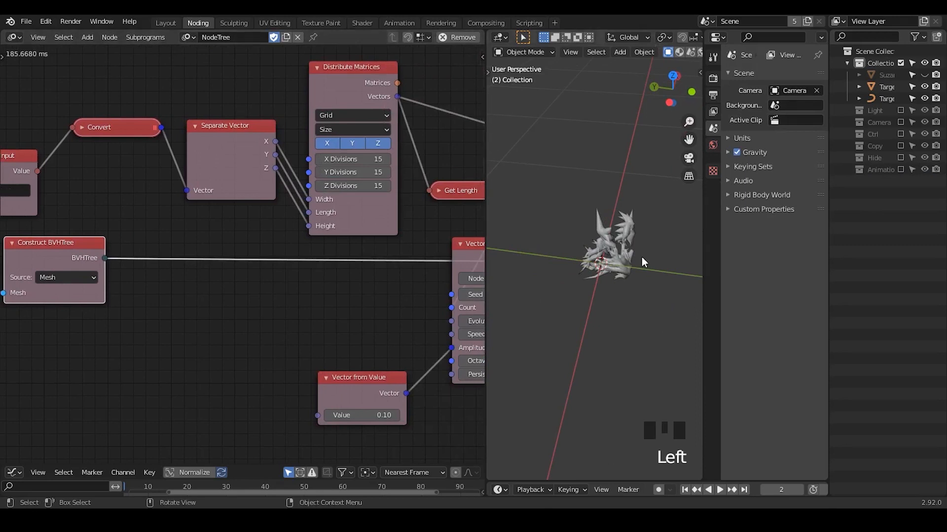
# Step: Add a 3D Viewer node and connect it to the Vectors output of Distribute Matrices to display the grid points
pyautogui.moveTo(641, 256); pyautogui.dragTo(618, 233, button='middle')
pyautogui.moveTo(361, 189); pyautogui.dragTo(210, 257, button='middle')
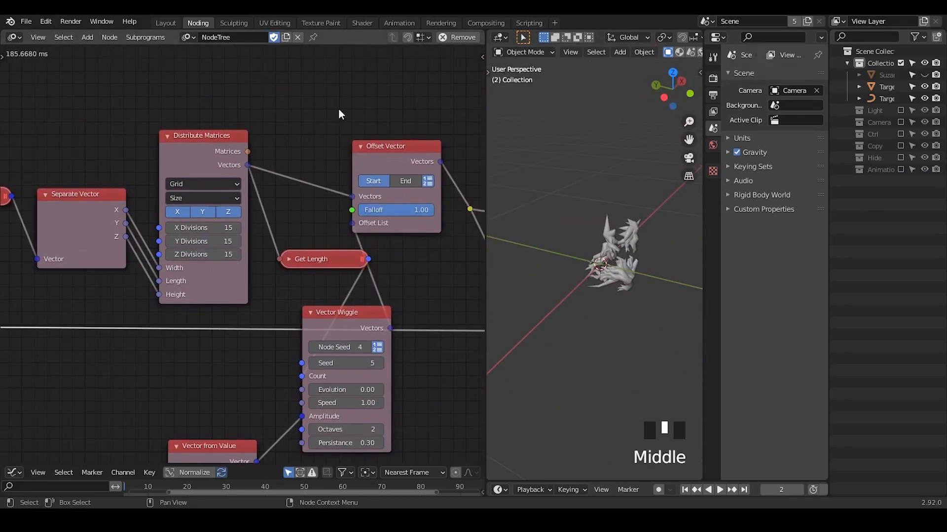
pyautogui.hotkey('ctrl', 'a')
pyautogui.write('3')
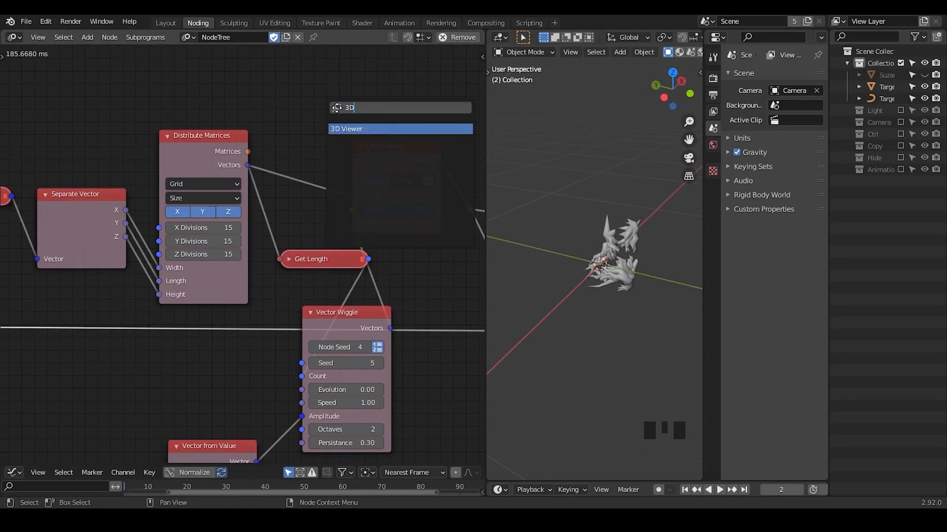
pyautogui.write('D')
pyautogui.press('Return')
pyautogui.moveTo(247, 165); pyautogui.dragTo(324, 111)
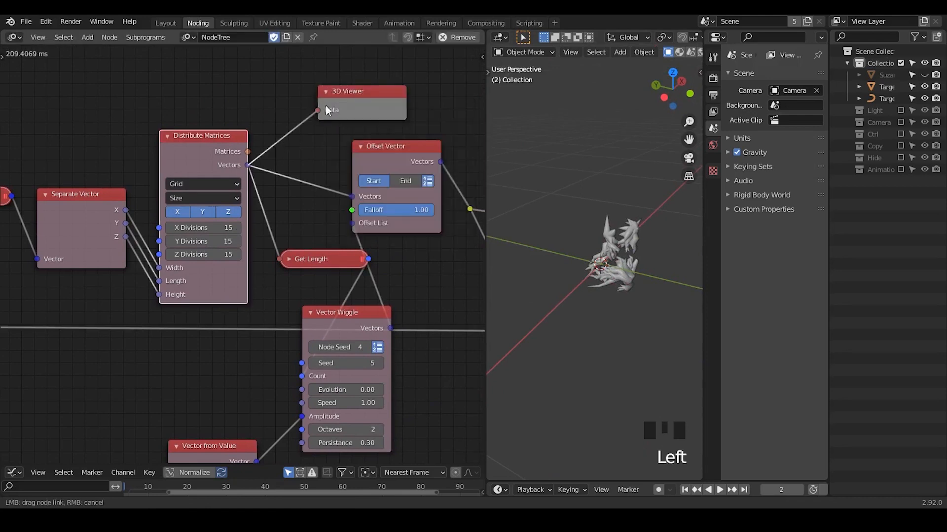
pyautogui.moveTo(623, 229)
pyautogui.mouseDown(button='middle')
pyautogui.moveTo(606, 276)
pyautogui.moveTo(624, 228)
pyautogui.moveTo(611, 261)
pyautogui.mouseUp(button='middle')
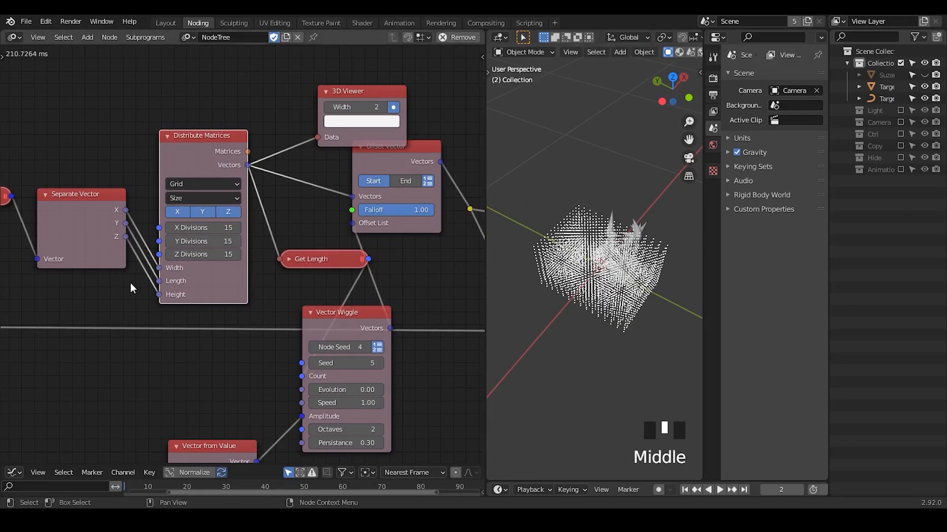
# Step: Show the letter instances collection again, select the letter E and inspect its transform and dimensions
pyautogui.moveTo(316, 118); pyautogui.dragTo(236, 378, button='middle')
pyautogui.moveTo(391, 225); pyautogui.dragTo(165, 271, button='middle')
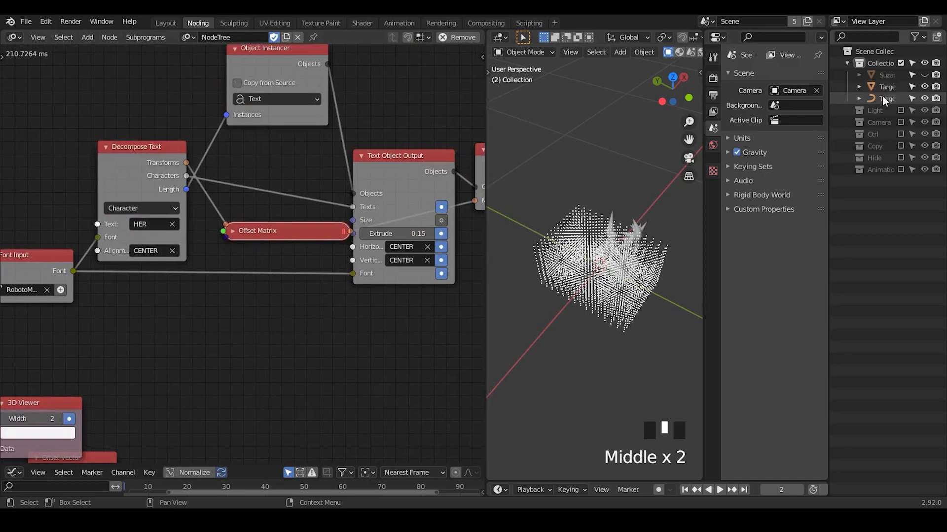
pyautogui.click(900, 170)
pyautogui.click(875, 193)
pyautogui.press('n')
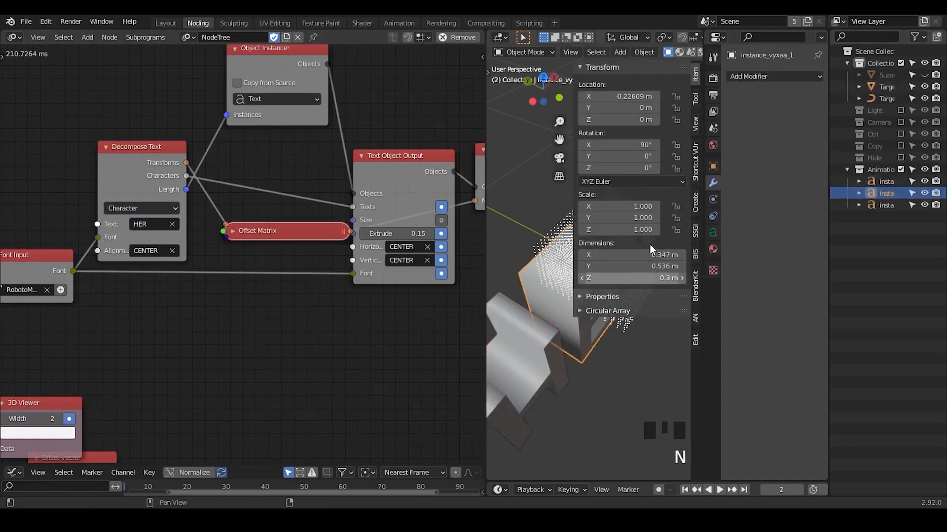
# Step: Set the letter E's X rotation to 0° to compare its orientation with the dimensions, and restore it to 90°
pyautogui.click(618, 144)
pyautogui.write('0')
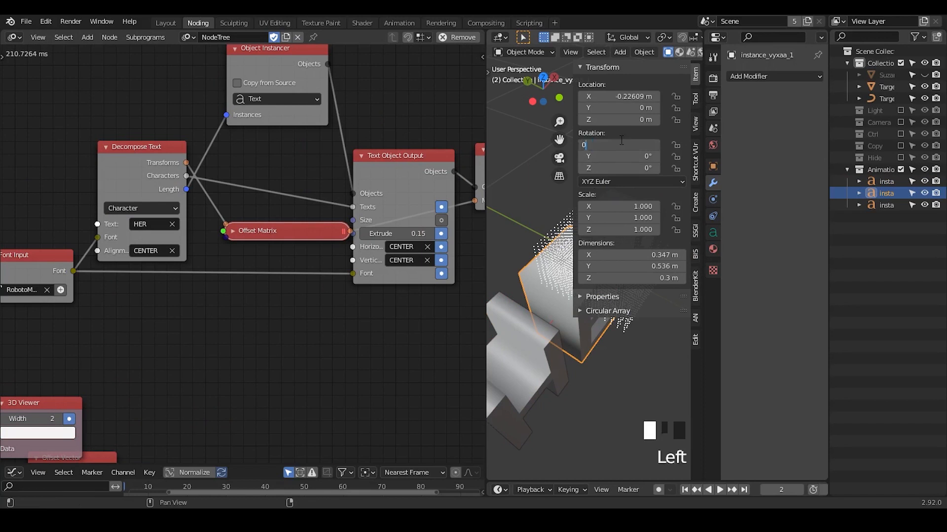
pyautogui.press('Return')
pyautogui.click(622, 143)
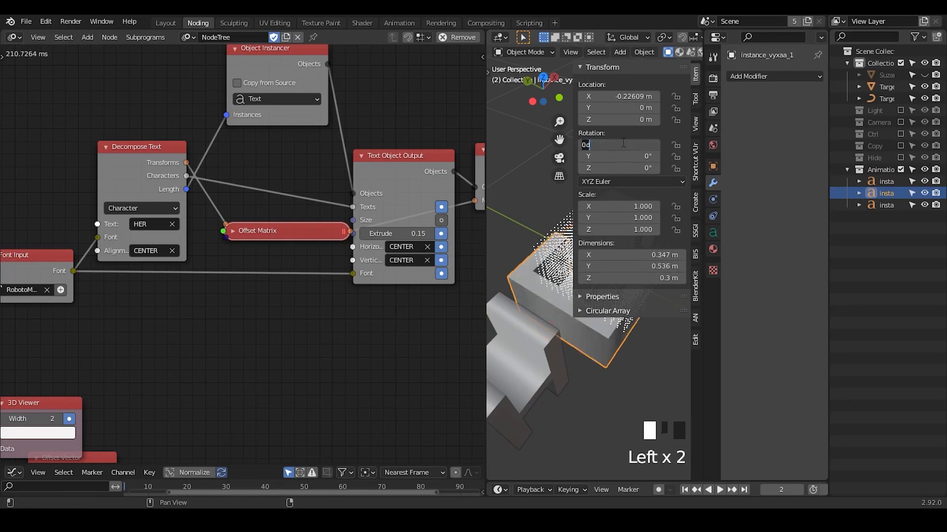
pyautogui.write('90')
pyautogui.press('Return')
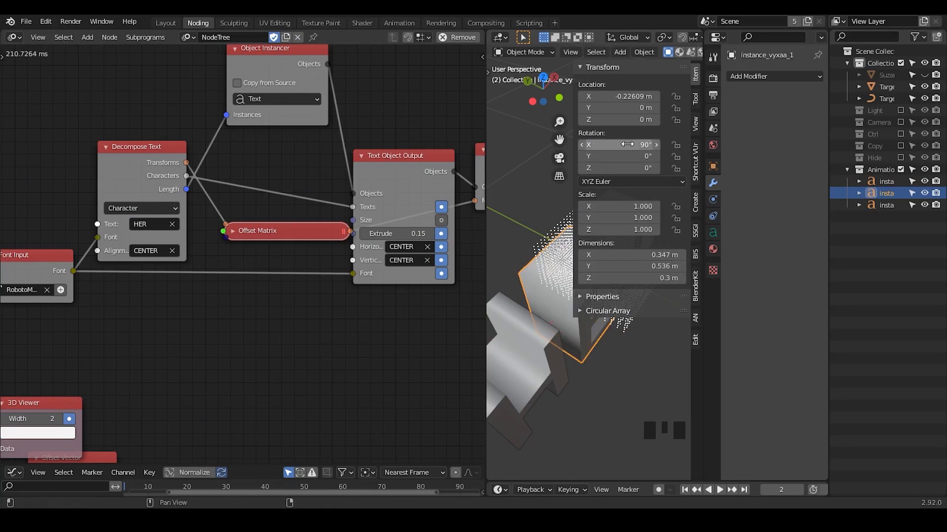
pyautogui.press('n')
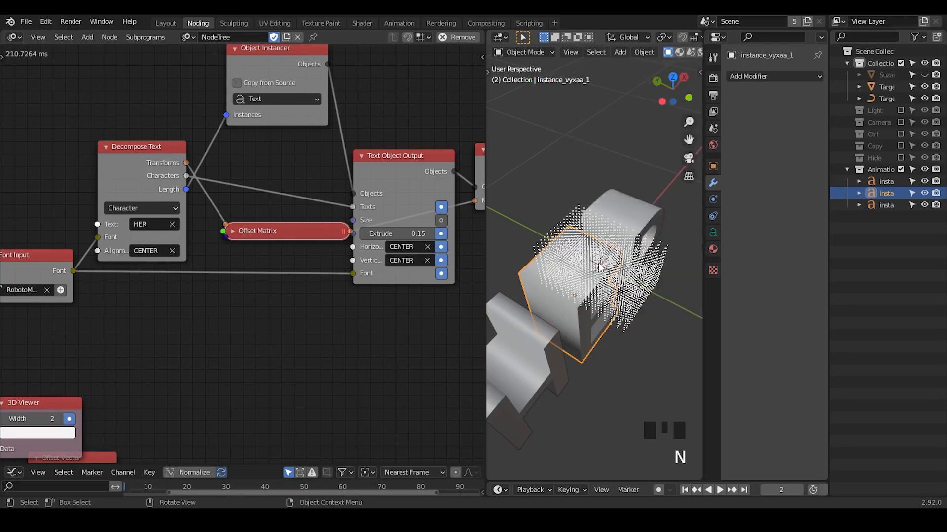
# Step: Swap the Separate Vector links so that Y feeds Height and Z feeds Length on the Distribute Matrices node
pyautogui.moveTo(146, 362); pyautogui.dragTo(287, 204, button='middle')
pyautogui.moveTo(19, 366); pyautogui.dragTo(369, 200, button='middle')
pyautogui.moveTo(238, 201); pyautogui.dragTo(226, 199)
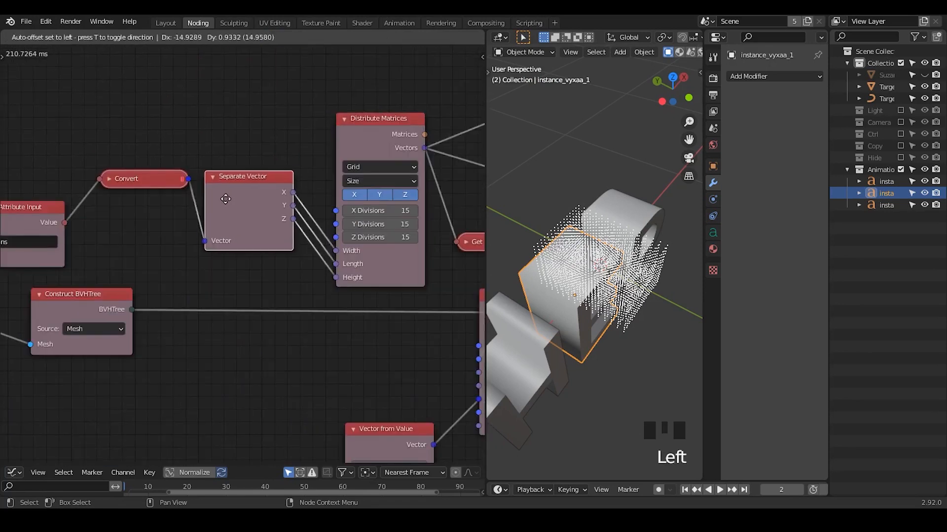
pyautogui.moveTo(291, 206); pyautogui.dragTo(333, 279)
pyautogui.moveTo(291, 218); pyautogui.dragTo(345, 263)
pyautogui.moveTo(615, 205); pyautogui.dragTo(543, 202, button='middle')
# Step: Delete the 3D Viewer node and exclude the letter instances collection from the view layer
pyautogui.moveTo(369, 163); pyautogui.dragTo(198, 289, button='middle')
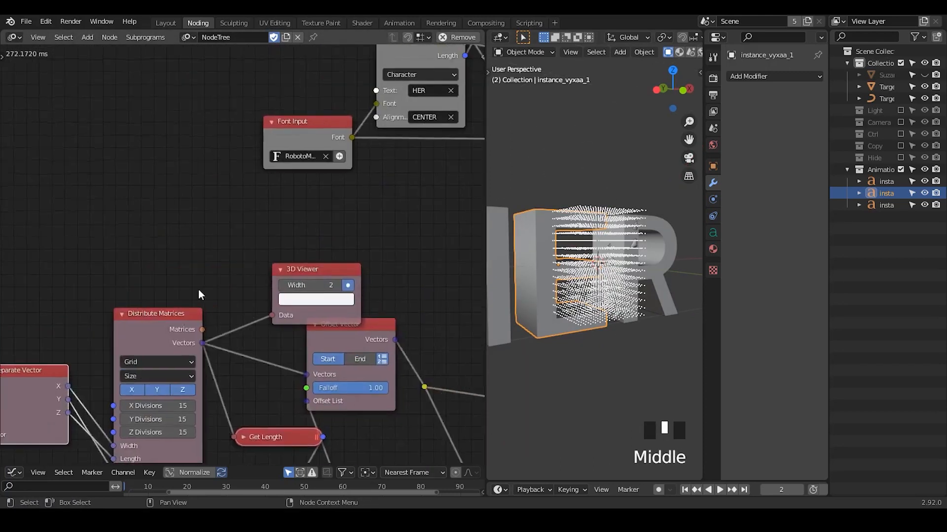
pyautogui.click(324, 273)
pyautogui.click(324, 273)
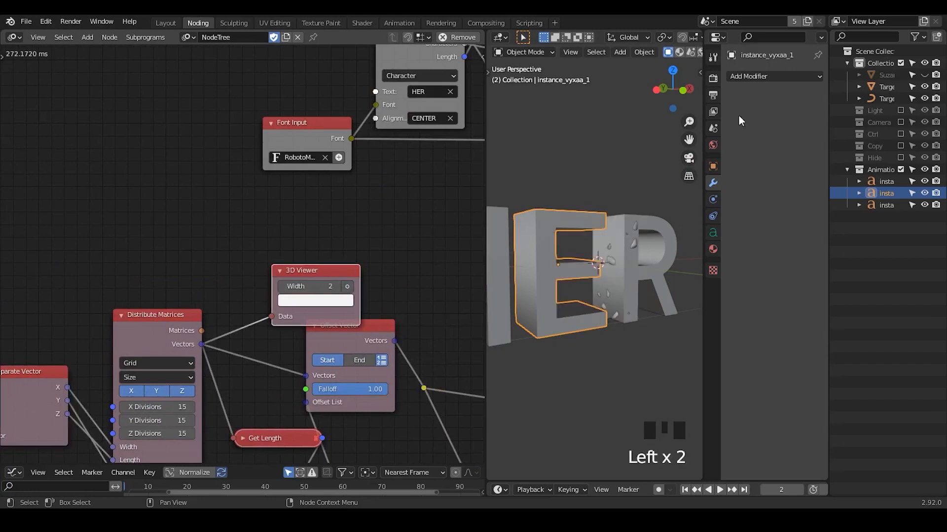
pyautogui.press('x')
pyautogui.click(901, 169)
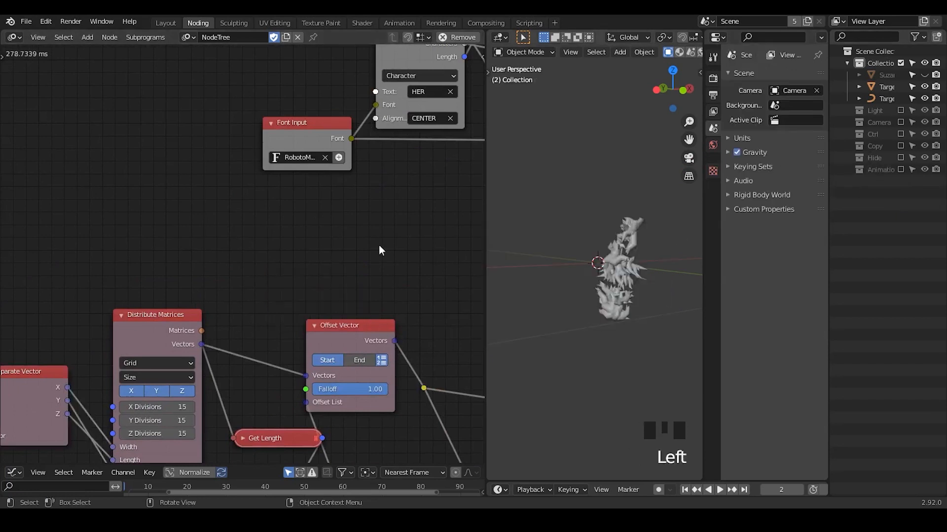
# Step: Draw an annotation stroke along the branch mesh in the viewport and erase it
pyautogui.moveTo(379, 249); pyautogui.dragTo(447, 152, button='middle')
pyautogui.moveTo(625, 269)
pyautogui.mouseDown(button='middle')
pyautogui.moveTo(651, 261)
pyautogui.moveTo(623, 219)
pyautogui.mouseUp(button='middle')
pyautogui.moveTo(623, 219); pyautogui.dragTo(615, 317)
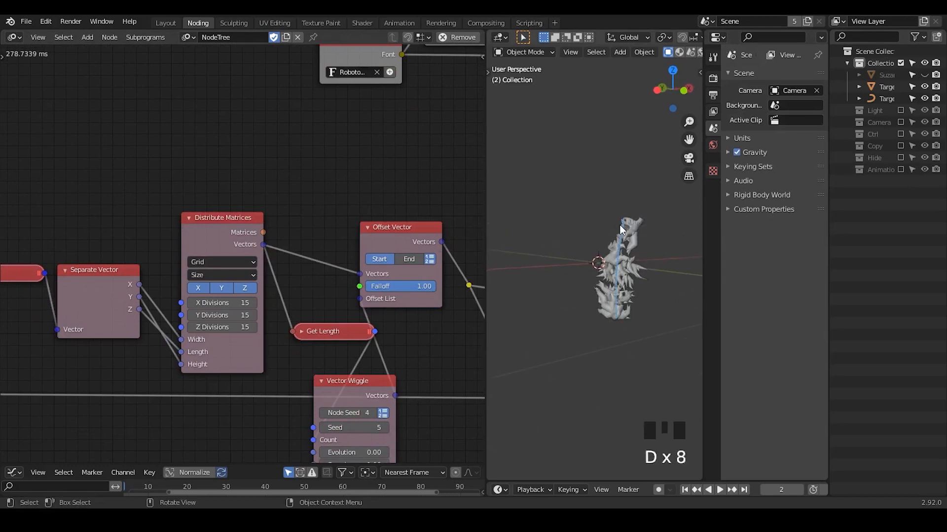
pyautogui.moveTo(622, 230); pyautogui.dragTo(619, 243, button='right')
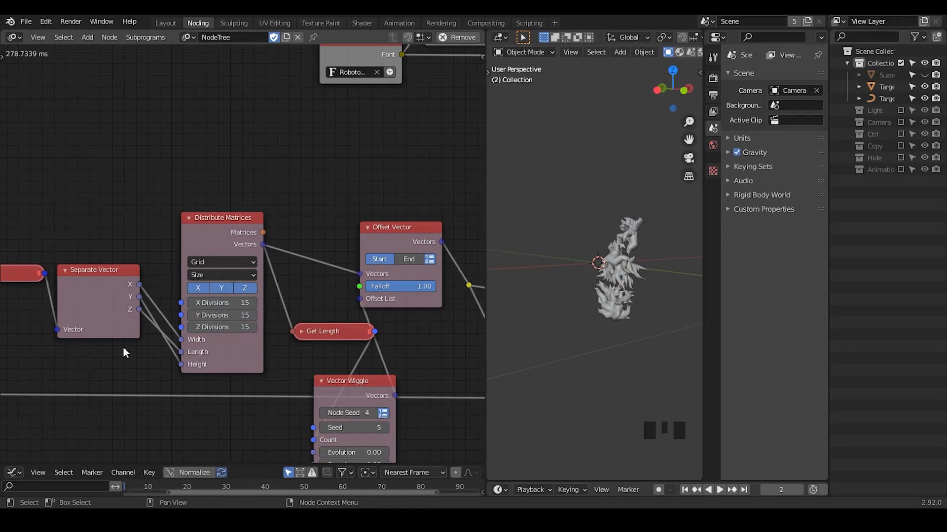
# Step: Tidy the Construct BVHTree and Mesh Object Input nodes next to the Loop Input node
pyautogui.moveTo(122, 347); pyautogui.dragTo(235, 293, button='middle')
pyautogui.scroll(1, 236, 250)
pyautogui.keyDown('ctrl'); pyautogui.moveTo(236, 250); pyautogui.dragTo(372, 251, button='middle'); pyautogui.keyUp('ctrl')
pyautogui.moveTo(232, 245); pyautogui.dragTo(222, 248)
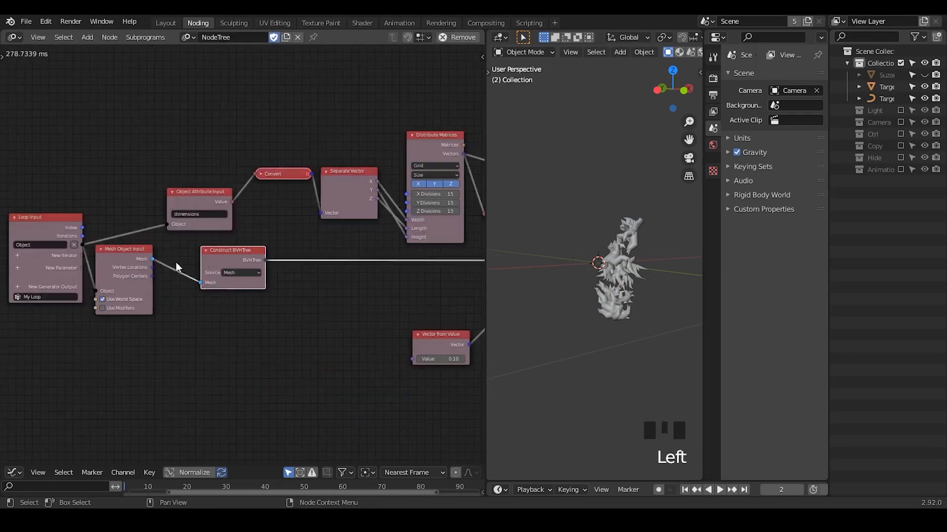
pyautogui.moveTo(135, 258); pyautogui.dragTo(147, 265)
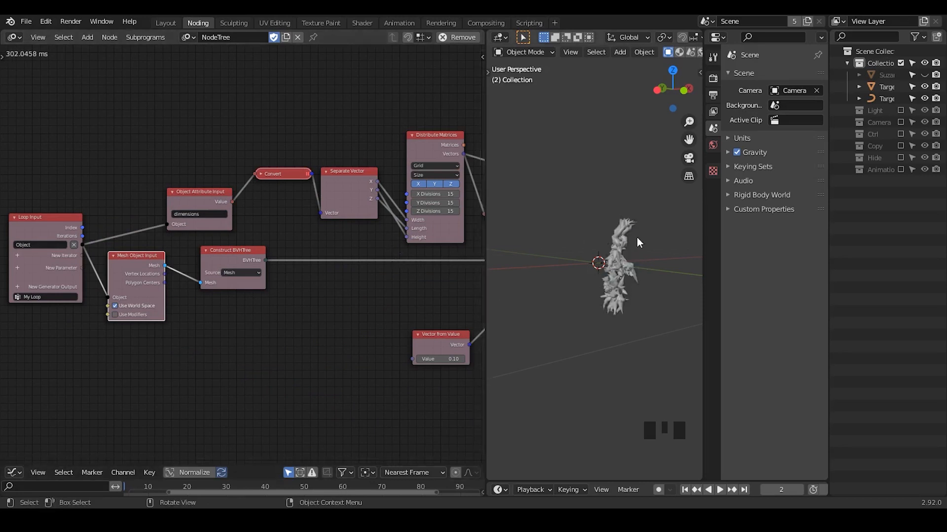
# Step: Cut the link between Trim Spline and the Curve Object Output node, and move the output node out of the loop chain
pyautogui.moveTo(339, 308); pyautogui.dragTo(106, 415, button='middle')
pyautogui.moveTo(367, 257); pyautogui.dragTo(184, 245, button='middle')
pyautogui.moveTo(280, 274); pyautogui.dragTo(41, 258, button='middle')
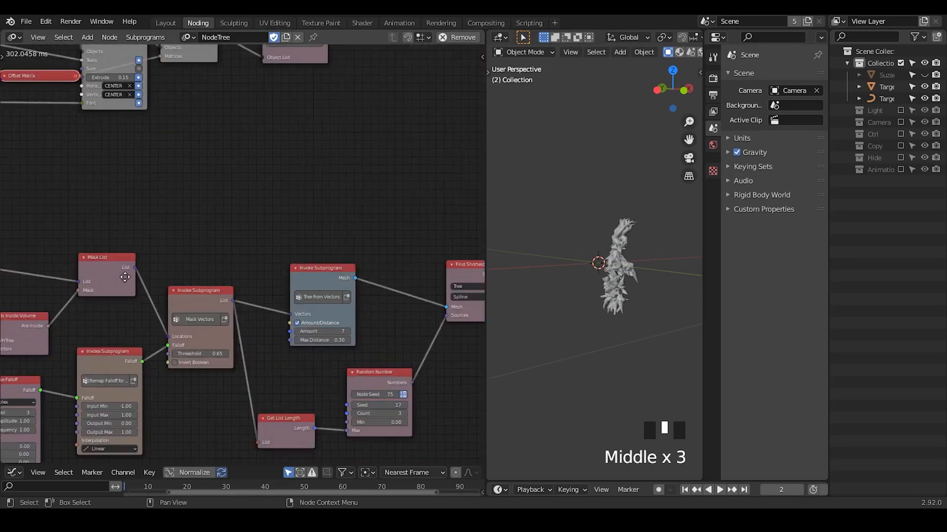
pyautogui.moveTo(125, 274); pyautogui.dragTo(331, 312, button='middle')
pyautogui.moveTo(341, 218); pyautogui.dragTo(182, 236, button='middle')
pyautogui.moveTo(380, 254); pyautogui.dragTo(183, 246, button='middle')
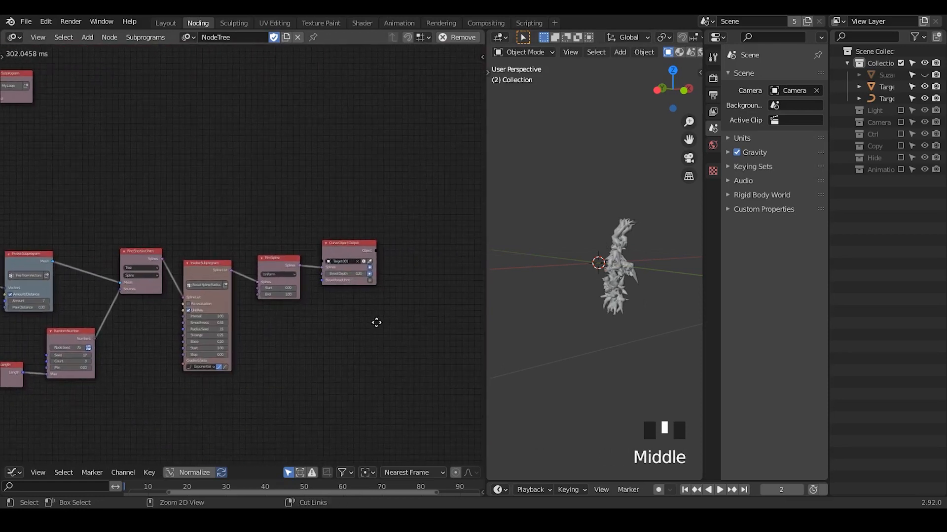
pyautogui.keyDown('ctrl'); pyautogui.moveTo(374, 321); pyautogui.dragTo(363, 244, button='middle'); pyautogui.keyUp('ctrl')
pyautogui.moveTo(421, 250); pyautogui.dragTo(427, 239)
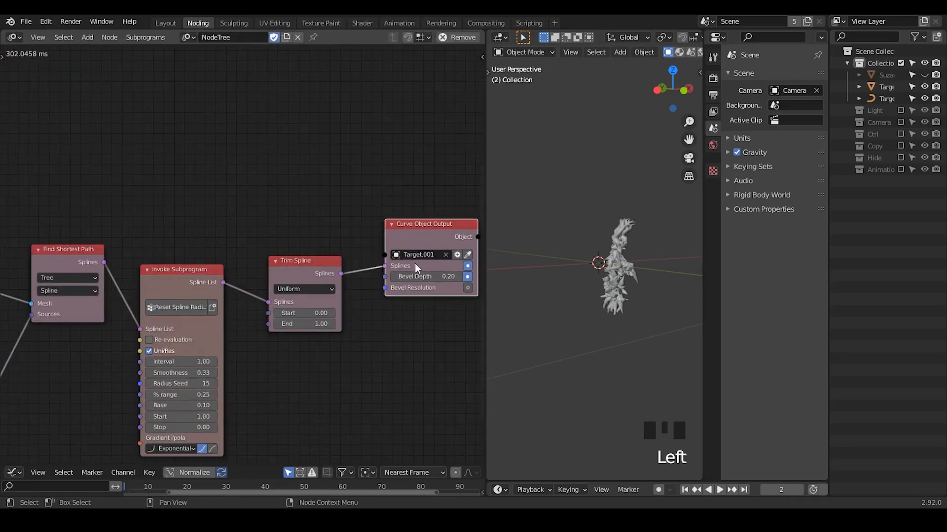
pyautogui.moveTo(413, 290); pyautogui.dragTo(366, 280, button='middle')
pyautogui.scroll(1, 335, 266)
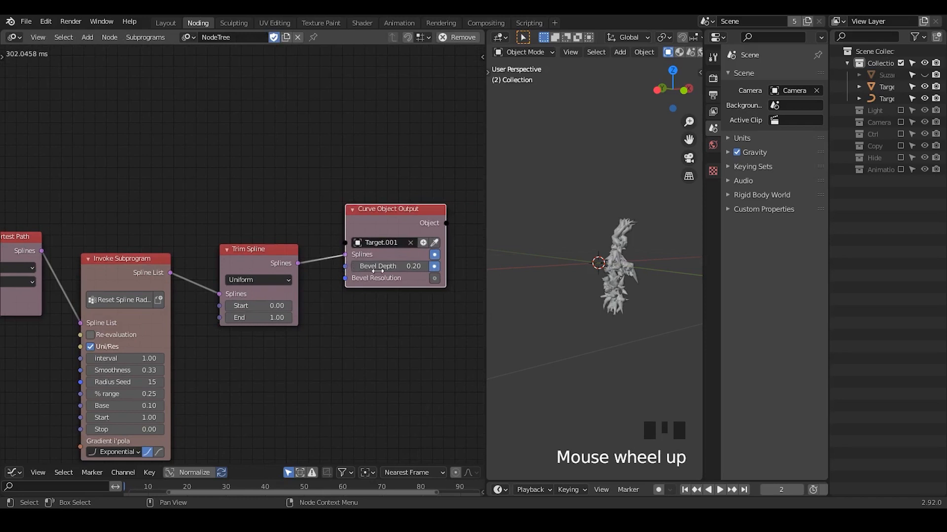
pyautogui.moveTo(380, 223); pyautogui.dragTo(382, 196)
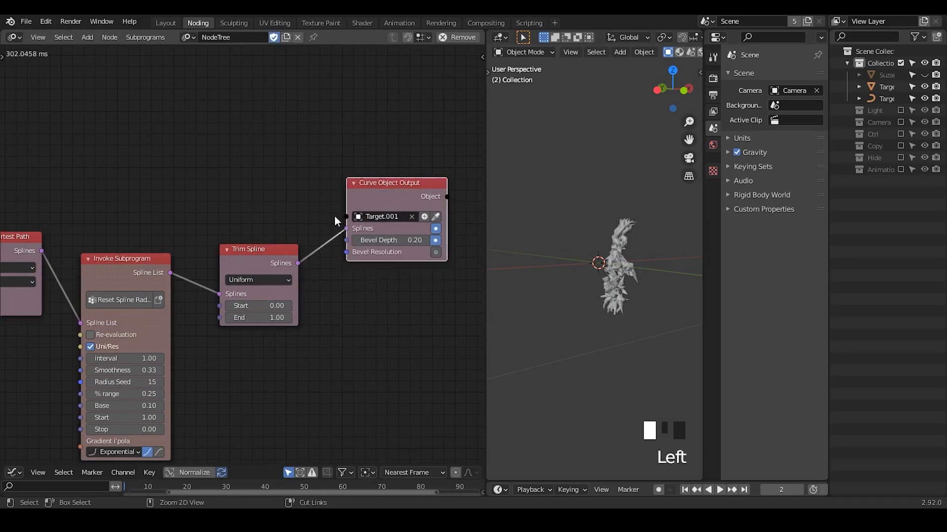
pyautogui.keyDown('ctrl'); pyautogui.moveTo(329, 212); pyautogui.dragTo(338, 281, button='right'); pyautogui.keyUp('ctrl')
pyautogui.moveTo(416, 192); pyautogui.dragTo(272, 106)
# Step: Add a Spline List generator output to the My Loop Loop Input node
pyautogui.moveTo(43, 256); pyautogui.dragTo(147, 360, button='middle')
pyautogui.moveTo(24, 322); pyautogui.dragTo(311, 293, button='middle')
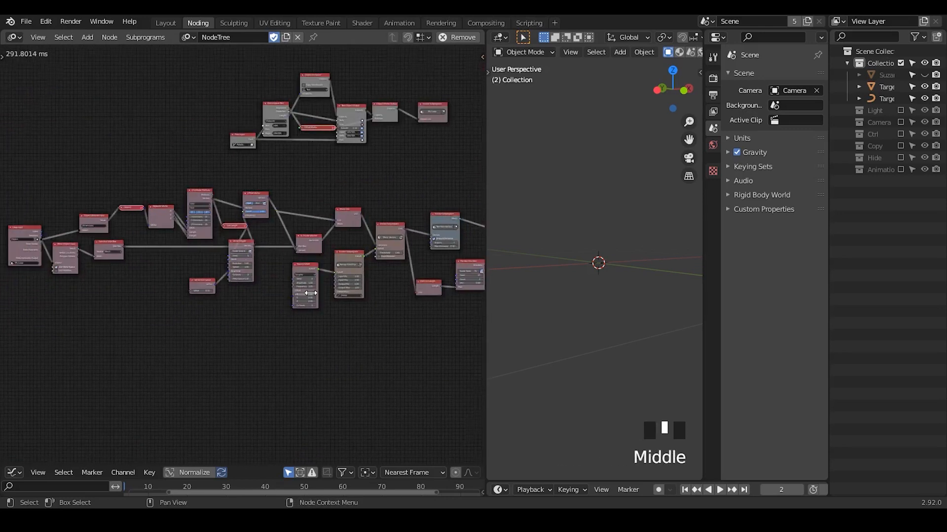
pyautogui.moveTo(195, 299); pyautogui.dragTo(453, 317, button='middle')
pyautogui.keyDown('ctrl'); pyautogui.moveTo(306, 338); pyautogui.dragTo(273, 277, button='middle'); pyautogui.keyUp('ctrl')
pyautogui.click(256, 273)
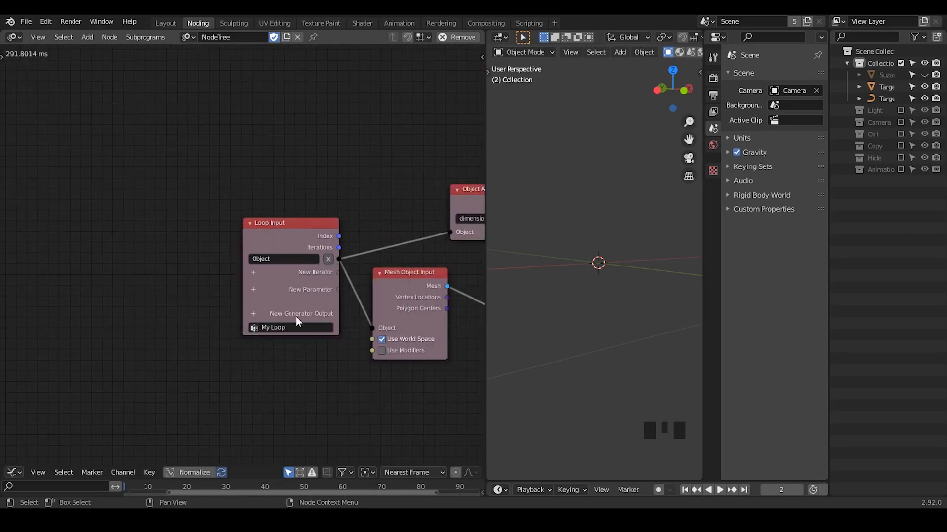
pyautogui.click(255, 314)
pyautogui.write('curv')
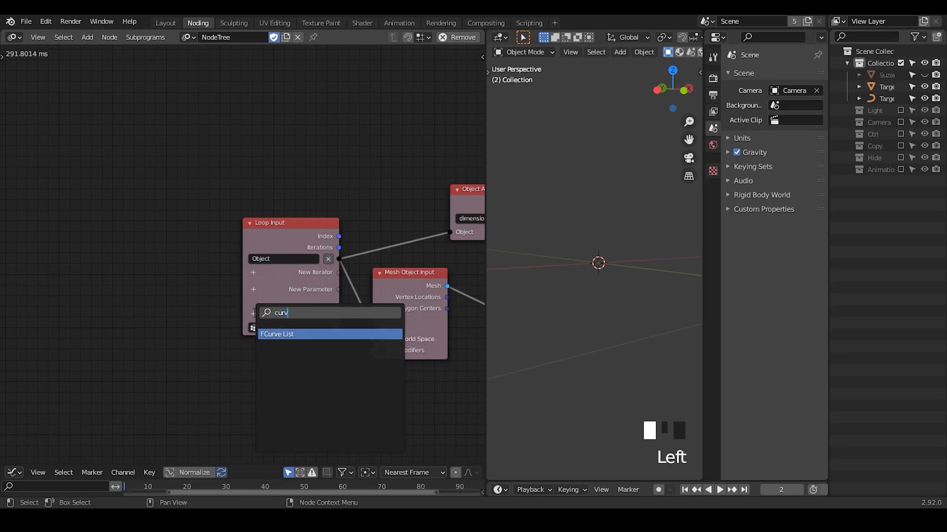
pyautogui.hotkey('ctrl', 'BackSpace')
pyautogui.write('spline')
pyautogui.press('Return')
# Step: Place the Spline List generator output node beside Trim Spline and link Trim Spline's Splines output into it
pyautogui.moveTo(463, 372); pyautogui.dragTo(48, 288, button='middle')
pyautogui.press('g')
pyautogui.click(405, 319)
pyautogui.moveTo(404, 319); pyautogui.dragTo(117, 365, button='middle')
pyautogui.press('g')
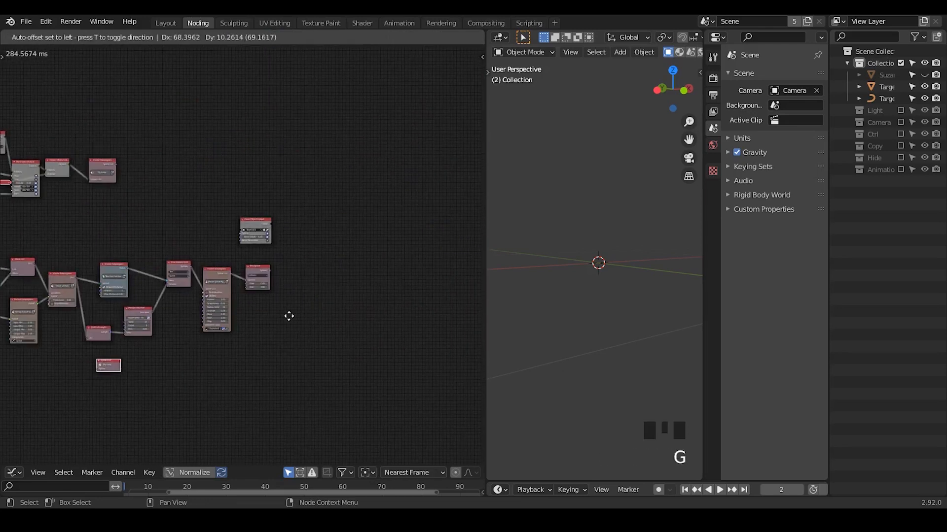
pyautogui.click(304, 259)
pyautogui.keyDown('ctrl'); pyautogui.moveTo(328, 331); pyautogui.dragTo(343, 293, button='middle'); pyautogui.keyUp('ctrl')
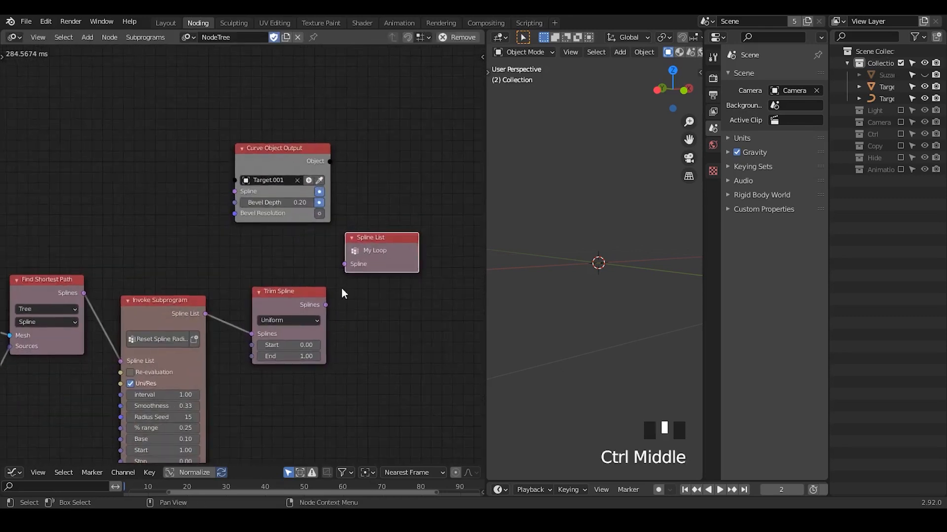
pyautogui.moveTo(326, 305); pyautogui.dragTo(341, 266)
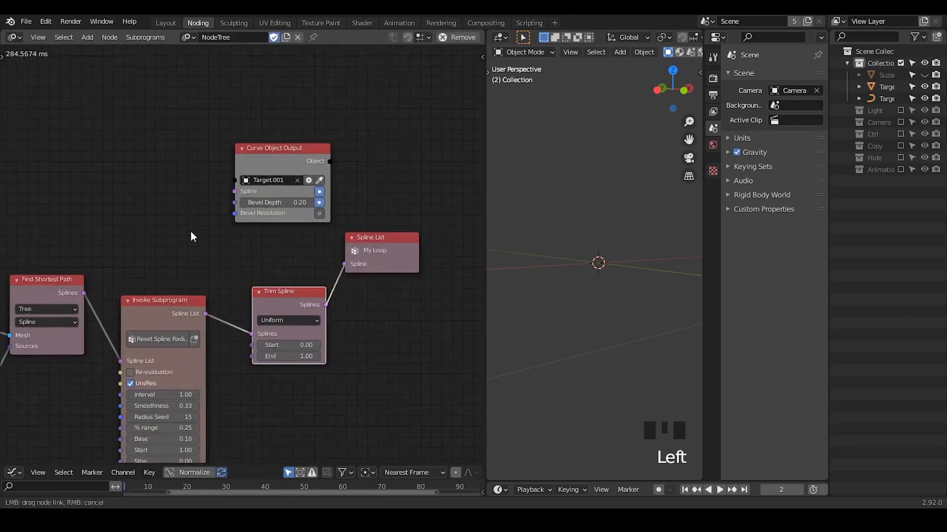
# Step: Move Curve Object Output beside the My Loop Invoke Subprogram node and link the Spline List output to its Splines input
pyautogui.moveTo(110, 232); pyautogui.dragTo(362, 335, button='middle')
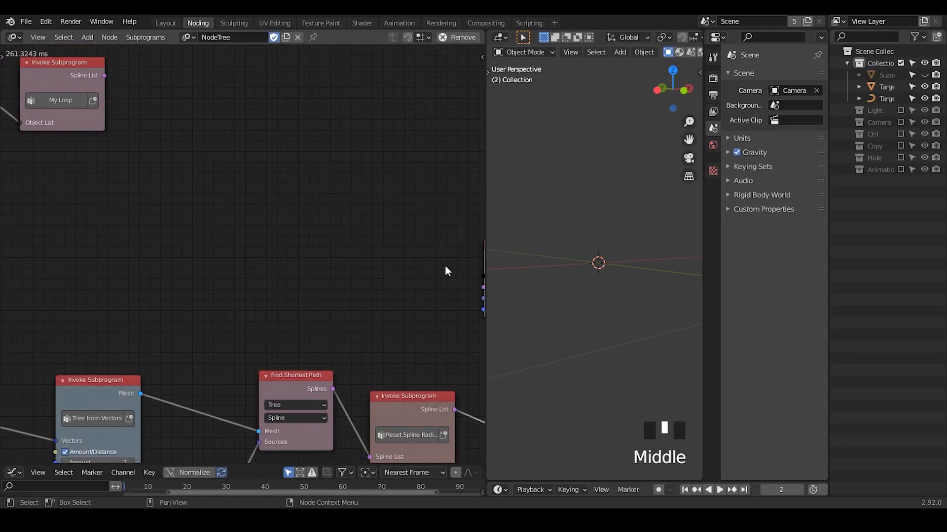
pyautogui.moveTo(445, 267); pyautogui.dragTo(349, 269, button='middle')
pyautogui.press('g')
pyautogui.click(106, 98)
pyautogui.moveTo(89, 166); pyautogui.dragTo(329, 233, button='middle')
pyautogui.moveTo(249, 143); pyautogui.dragTo(338, 133)
pyautogui.moveTo(587, 282)
pyautogui.mouseDown(button='middle')
pyautogui.moveTo(602, 289)
pyautogui.moveTo(564, 294)
pyautogui.mouseUp(button='middle')
pyautogui.moveTo(254, 290); pyautogui.dragTo(284, 280, button='middle')
pyautogui.moveTo(418, 127); pyautogui.dragTo(393, 116)
# Step: Add a 3D Viewer node fed by the Distribute Matrices Vectors output and inspect the grid points around the letters
pyautogui.moveTo(340, 231); pyautogui.dragTo(208, 120, button='middle')
pyautogui.hotkey('ctrl', 'a')
pyautogui.write('3D')
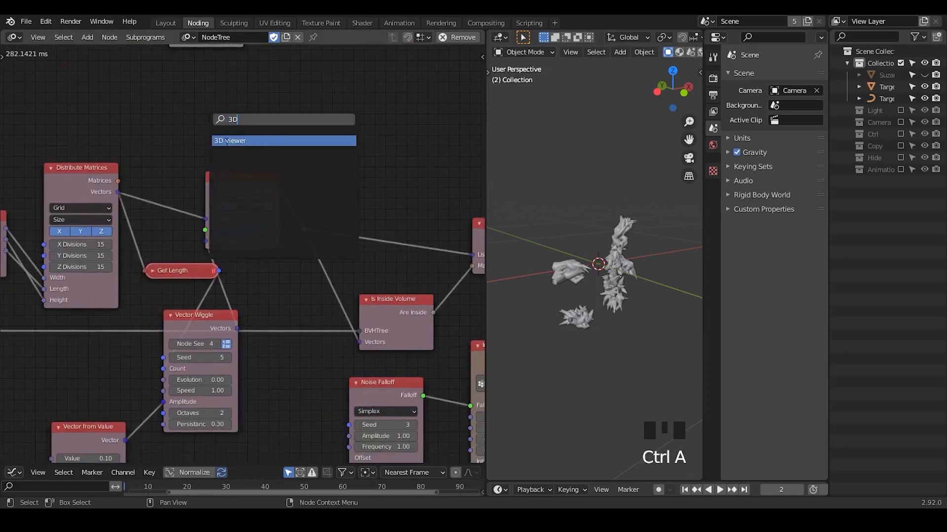
pyautogui.press('Return')
pyautogui.click(204, 142)
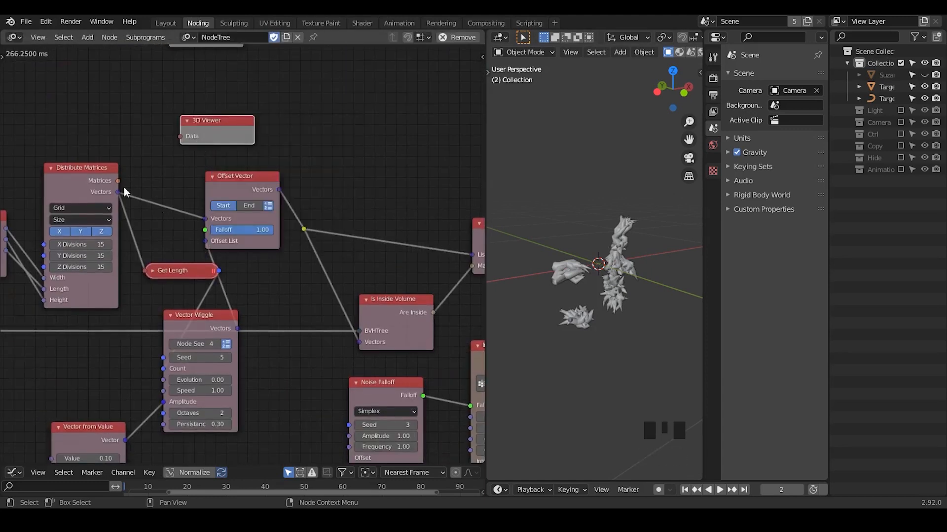
pyautogui.moveTo(119, 191); pyautogui.dragTo(162, 150)
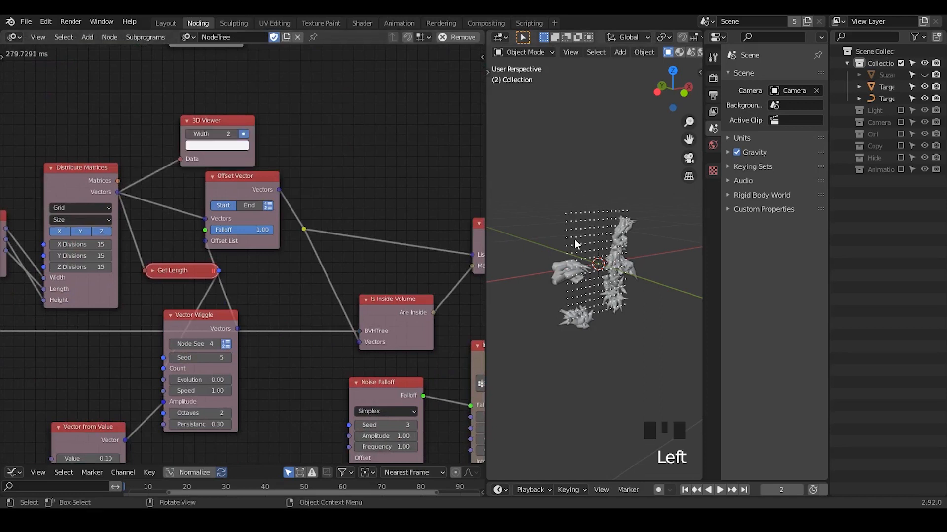
pyautogui.moveTo(563, 279); pyautogui.dragTo(613, 282, button='middle')
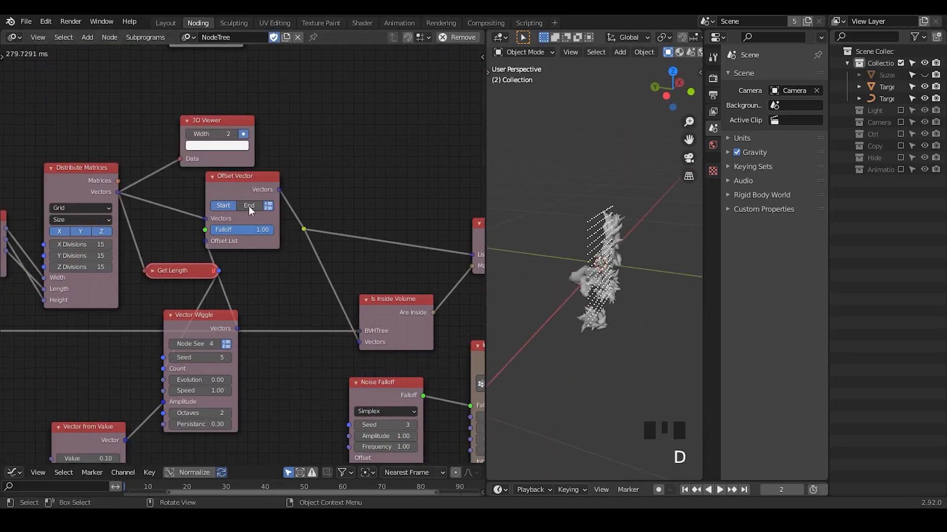
# Step: Move the 3D Viewer node away from Offset Vector and collapse it
pyautogui.moveTo(207, 306); pyautogui.dragTo(95, 232, button='middle')
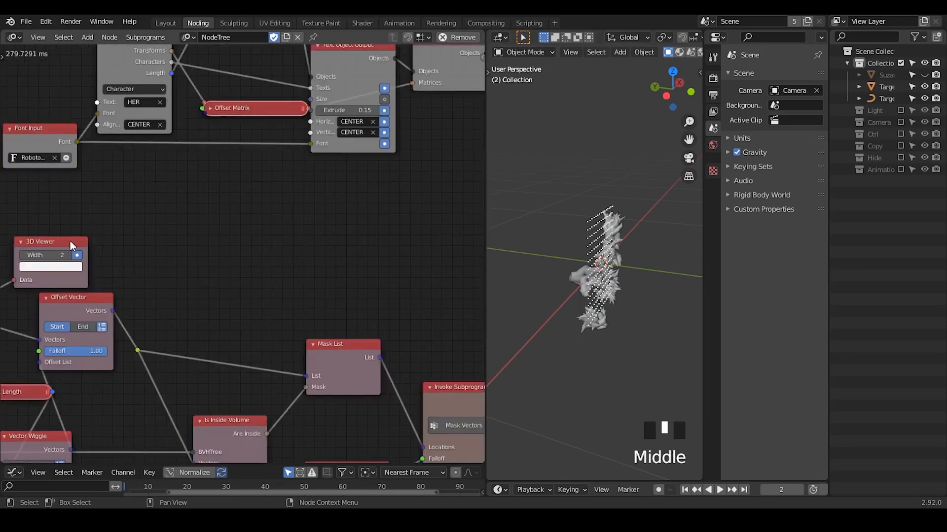
pyautogui.moveTo(70, 241); pyautogui.dragTo(258, 262)
pyautogui.click(186, 229)
# Step: Add a Decompose Matrix node below Object Matrix Output and feed it with the matrices from the Offset Matrix node
pyautogui.moveTo(415, 214); pyautogui.dragTo(188, 328, button='middle')
pyautogui.moveTo(302, 293); pyautogui.dragTo(271, 296, button='middle')
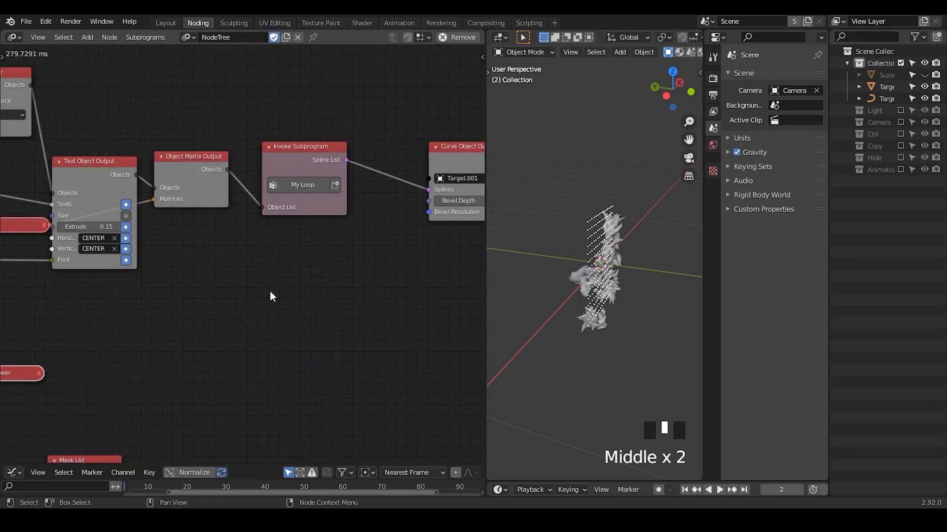
pyautogui.moveTo(380, 227); pyautogui.dragTo(336, 220, button='middle')
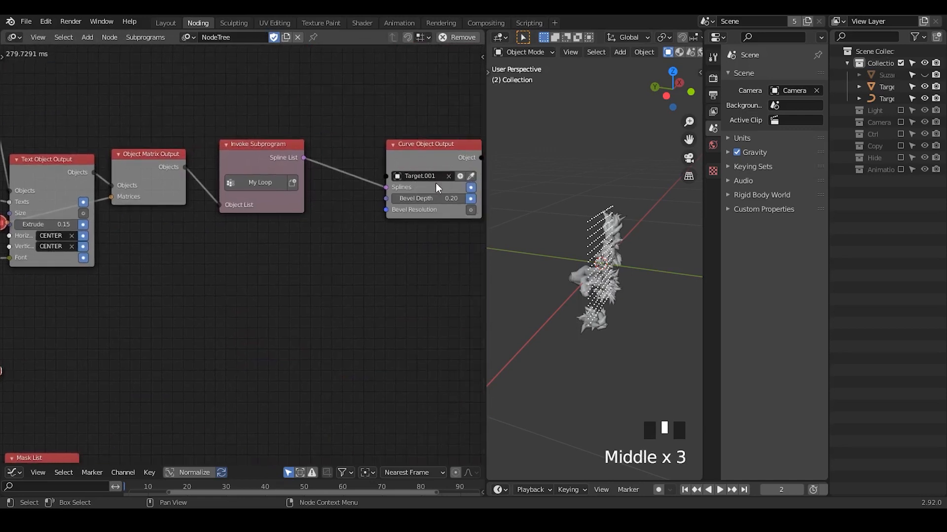
pyautogui.moveTo(166, 254); pyautogui.dragTo(419, 199, button='middle')
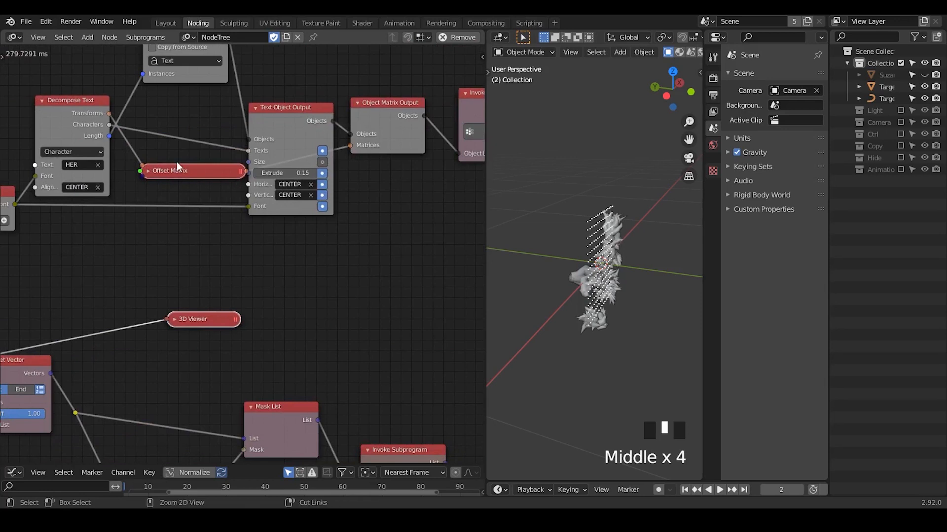
pyautogui.hotkey('ctrl', 'a')
pyautogui.write('decom')
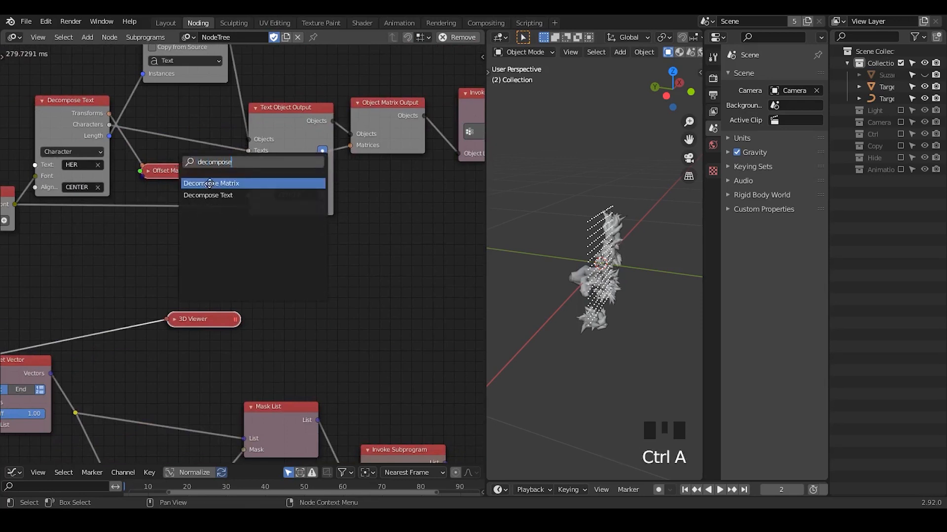
pyautogui.click(210, 183)
pyautogui.click(353, 221)
pyautogui.moveTo(179, 167); pyautogui.dragTo(156, 162)
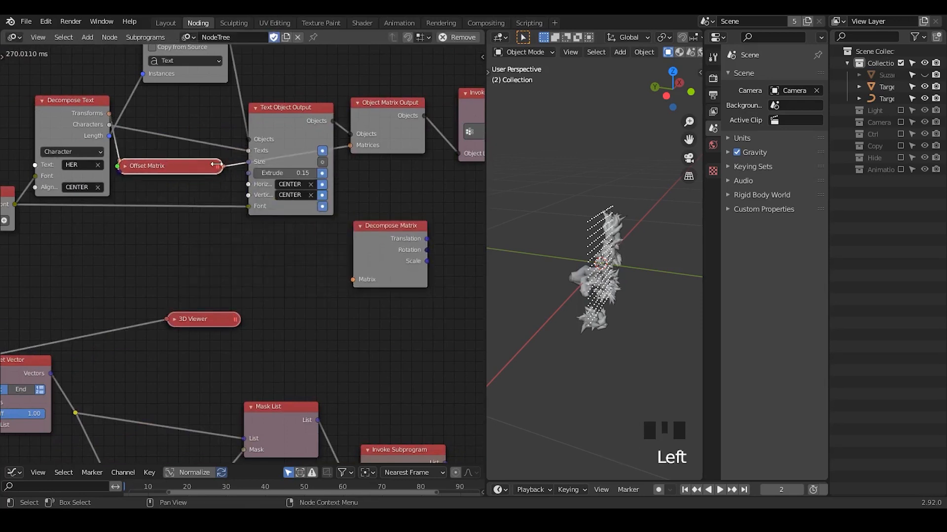
pyautogui.moveTo(223, 165); pyautogui.dragTo(351, 275)
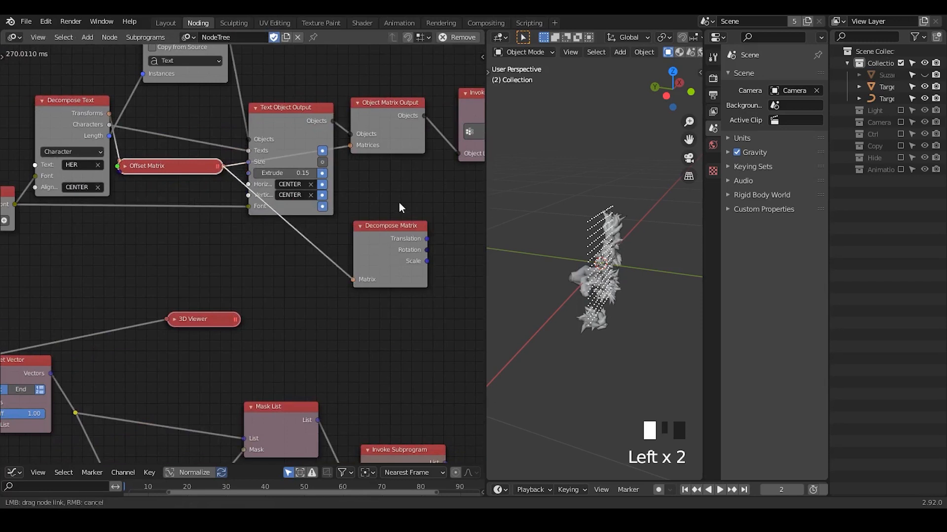
pyautogui.moveTo(389, 205); pyautogui.dragTo(331, 228, button='middle')
pyautogui.moveTo(337, 245); pyautogui.dragTo(326, 232)
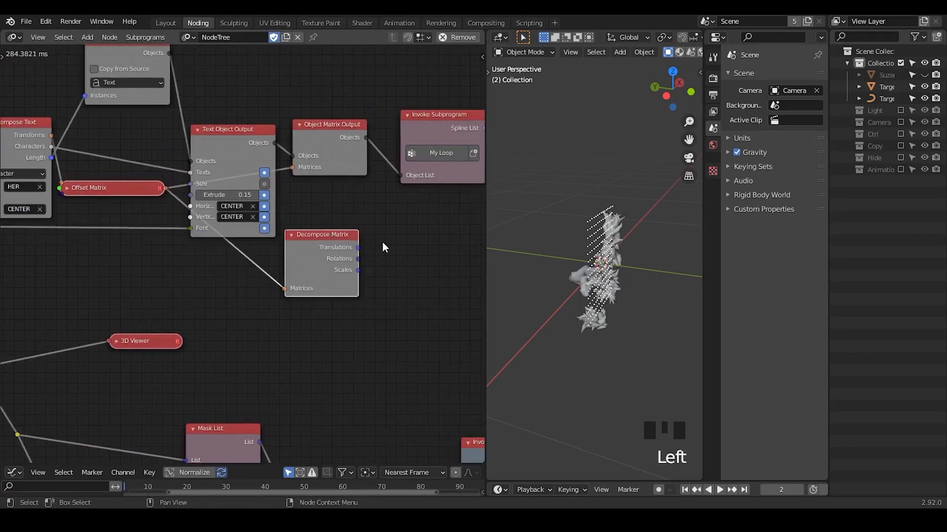
# Step: Add a Vector List iterator to the My Loop Loop Input node
pyautogui.moveTo(114, 300); pyautogui.dragTo(442, 160, button='middle')
pyautogui.moveTo(108, 275); pyautogui.dragTo(387, 188, button='middle')
pyautogui.moveTo(52, 298); pyautogui.dragTo(159, 214, button='middle')
pyautogui.click(143, 203)
pyautogui.write('ve')
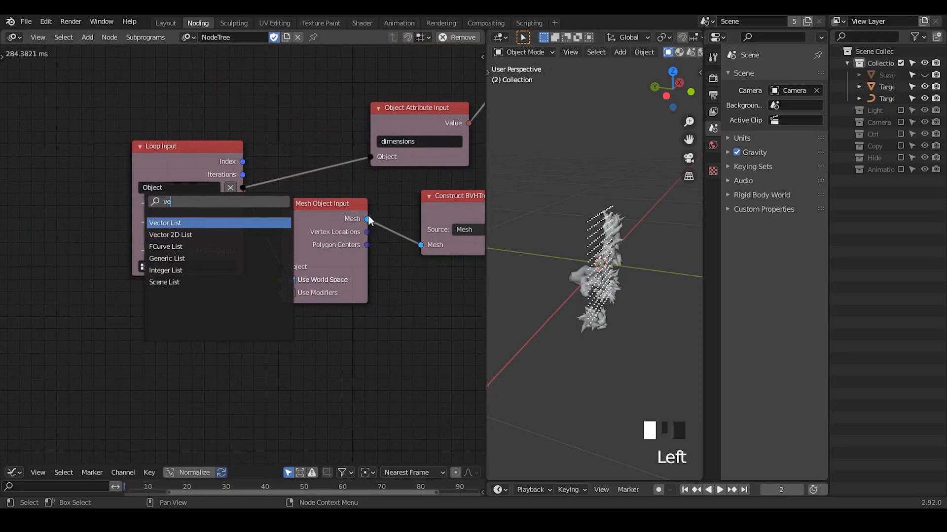
pyautogui.press('Return')
# Step: Link the Decompose Matrix Translations output to the Vector List input of the My Loop Invoke Subprogram node
pyautogui.moveTo(389, 208); pyautogui.dragTo(123, 316, button='middle')
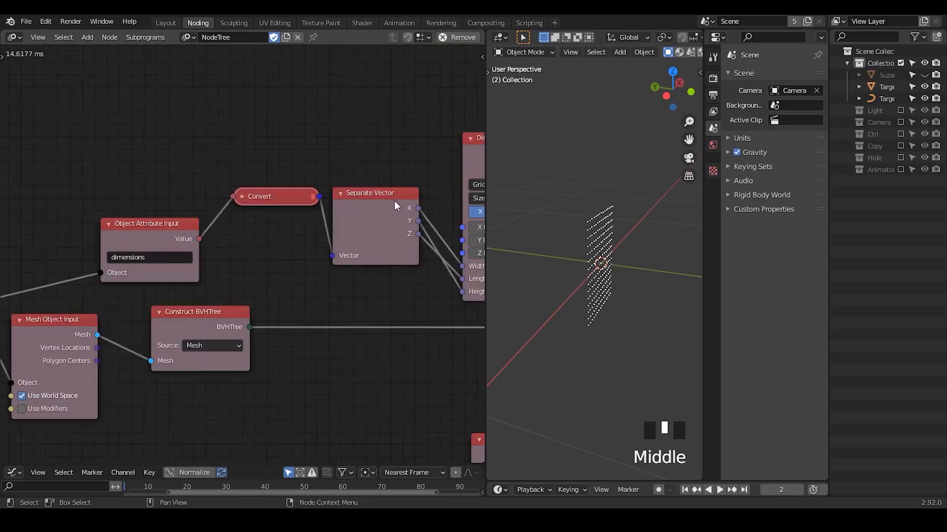
pyautogui.scroll(-2, 453, 178)
pyautogui.moveTo(464, 173); pyautogui.dragTo(156, 234, button='middle')
pyautogui.scroll(-1, 434, 155)
pyautogui.moveTo(433, 155); pyautogui.dragTo(78, 283, button='middle')
pyautogui.scroll(1, 314, 232)
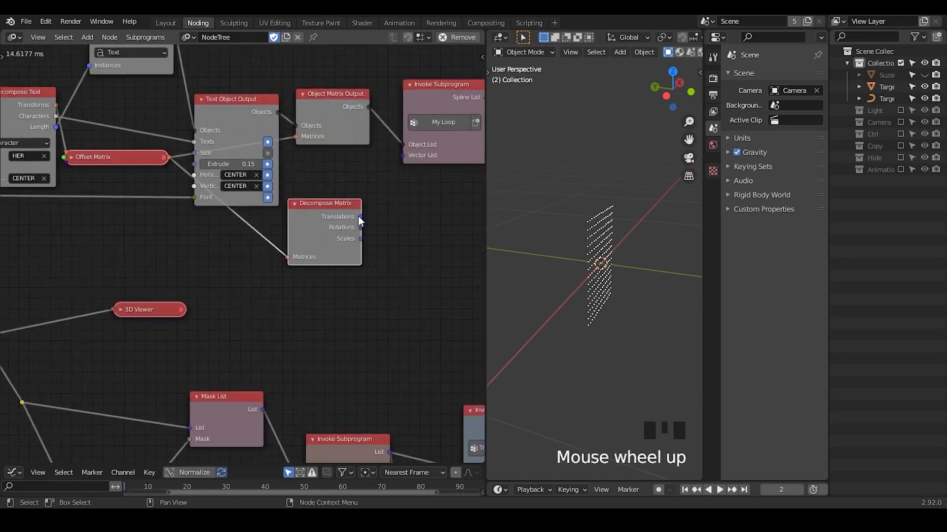
pyautogui.moveTo(358, 216); pyautogui.dragTo(404, 154)
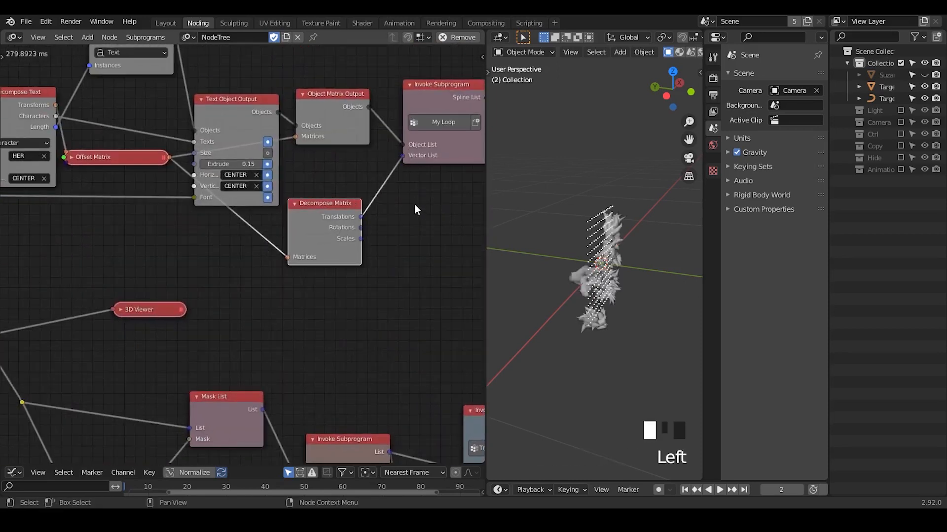
pyautogui.moveTo(347, 211); pyautogui.dragTo(328, 211)
# Step: Expand the 3D Viewer node and remove it from the Distribute Matrices Vectors output
pyautogui.moveTo(640, 291); pyautogui.dragTo(608, 283, button='middle')
pyautogui.moveTo(105, 317); pyautogui.dragTo(347, 217, button='middle')
pyautogui.click(361, 208)
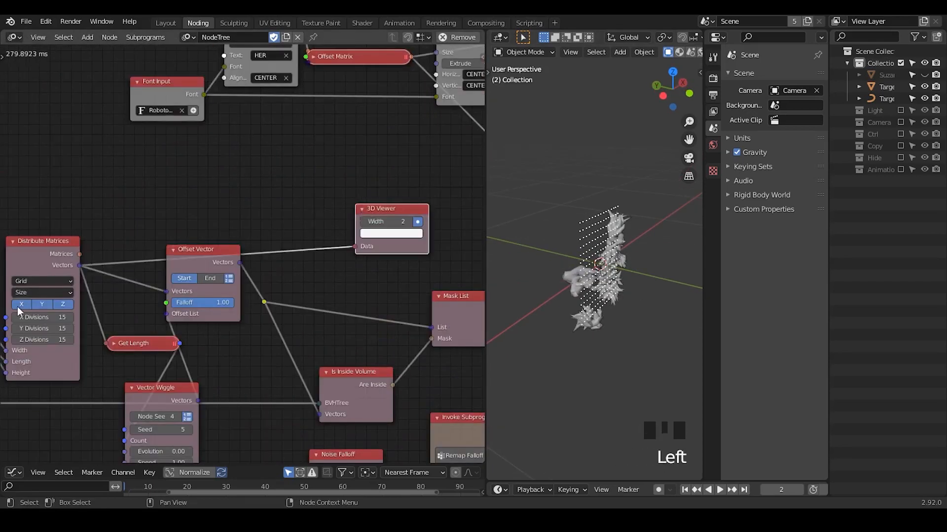
pyautogui.scroll(-1, 17, 307)
pyautogui.moveTo(17, 307); pyautogui.dragTo(364, 156, button='middle')
pyautogui.click(183, 264)
# Step: Move the nodes from Loop Input through Distribute Matrices further left to make room before Offset Vector
pyautogui.moveTo(370, 143); pyautogui.dragTo(13, 308)
pyautogui.press('g')
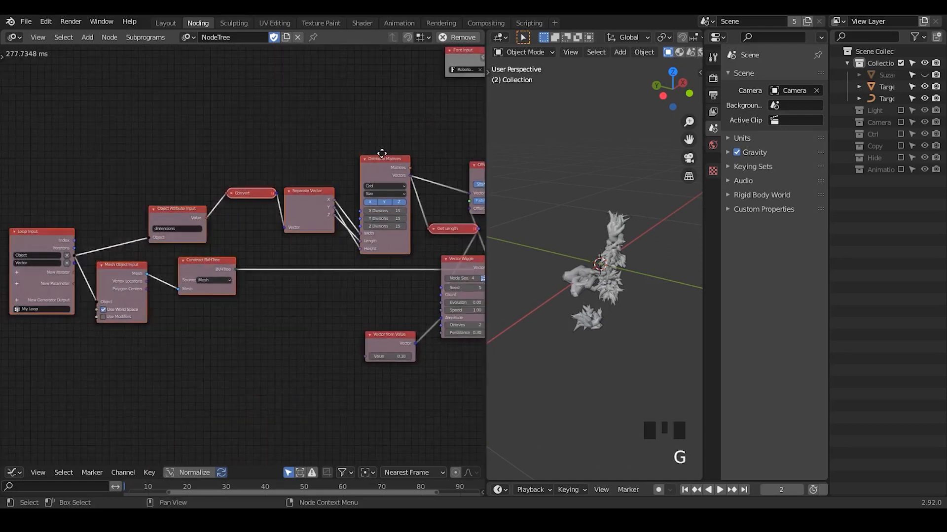
pyautogui.click(298, 145)
# Step: Move the Loop Input to Distribute Matrices nodes further left and insert an Offset Vector node on the Distribute Matrices Vectors link
pyautogui.keyDown('shift'); pyautogui.moveTo(371, 180); pyautogui.dragTo(356, 188, button='right'); pyautogui.keyUp('shift')
pyautogui.press('g')
pyautogui.click(374, 197)
pyautogui.hotkey('ctrl', 'a')
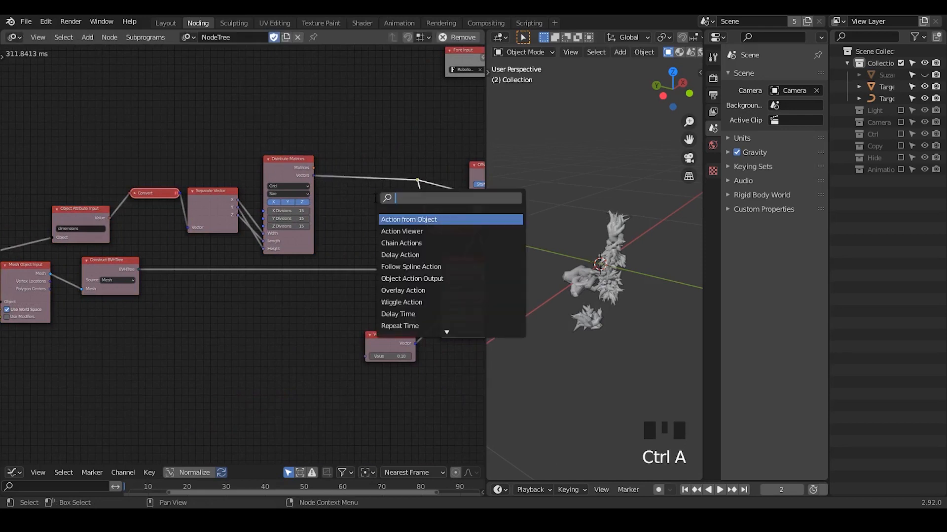
pyautogui.write('offset ve')
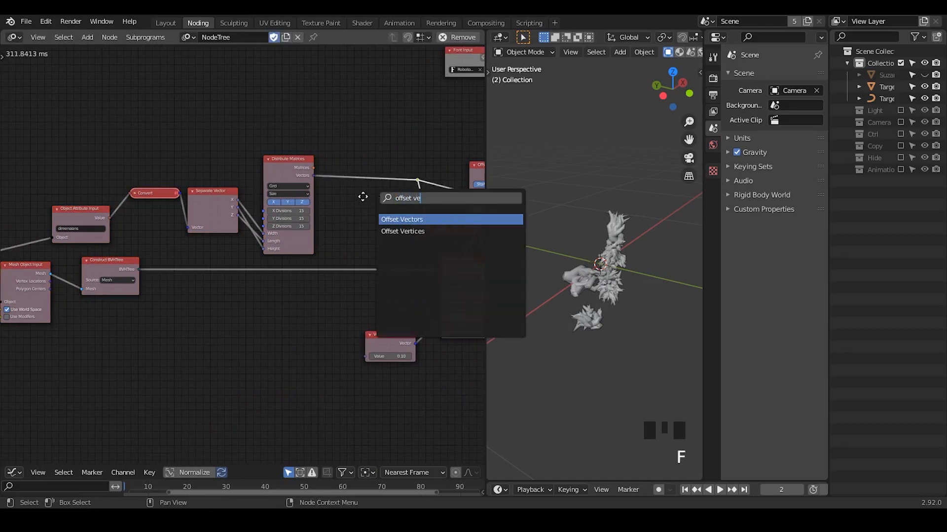
pyautogui.press('Return')
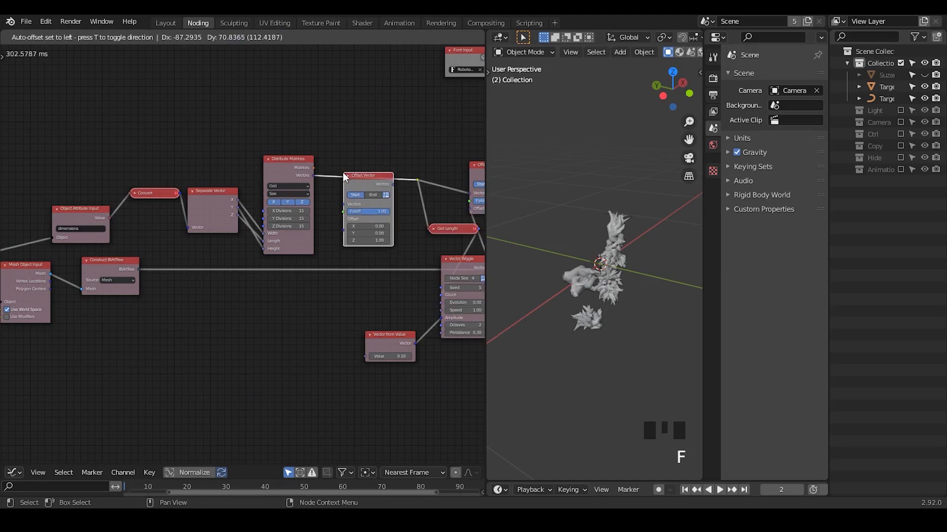
pyautogui.click(342, 173)
# Step: Link the Loop Input Vector output to the Offset input of the new Offset Vector node and check the branched letters
pyautogui.moveTo(301, 260); pyautogui.dragTo(359, 232, button='middle')
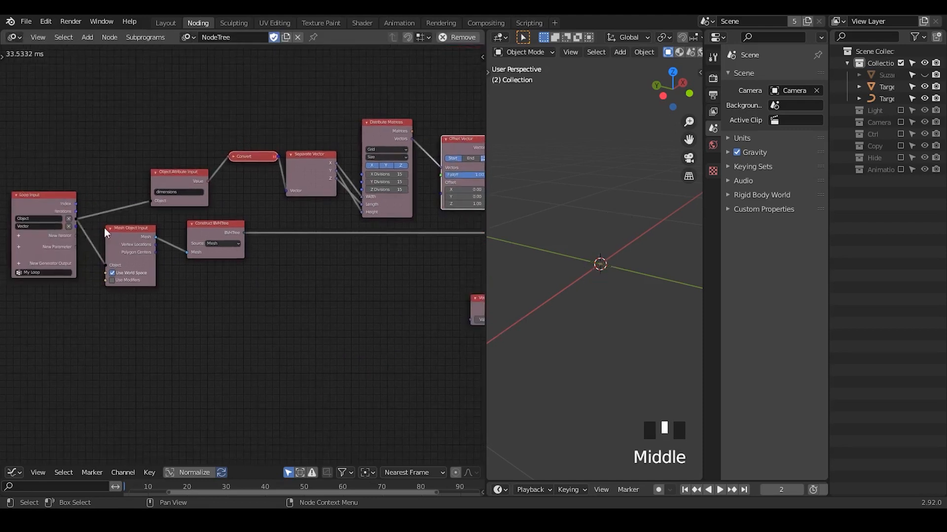
pyautogui.moveTo(75, 226); pyautogui.dragTo(443, 193)
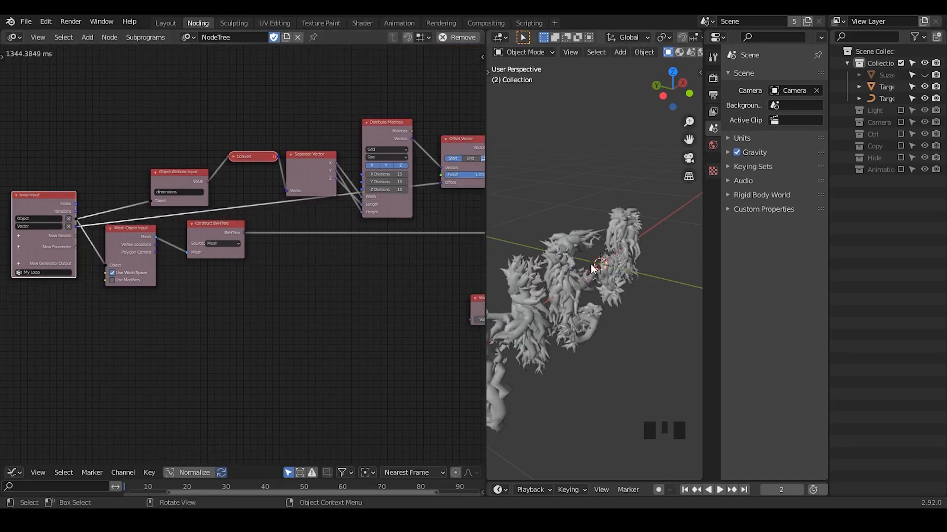
pyautogui.moveTo(591, 264)
pyautogui.mouseDown(button='middle')
pyautogui.moveTo(564, 245)
pyautogui.moveTo(608, 230)
pyautogui.moveTo(602, 259)
pyautogui.moveTo(575, 262)
pyautogui.mouseUp(button='middle')
pyautogui.scroll(2, 602, 260)
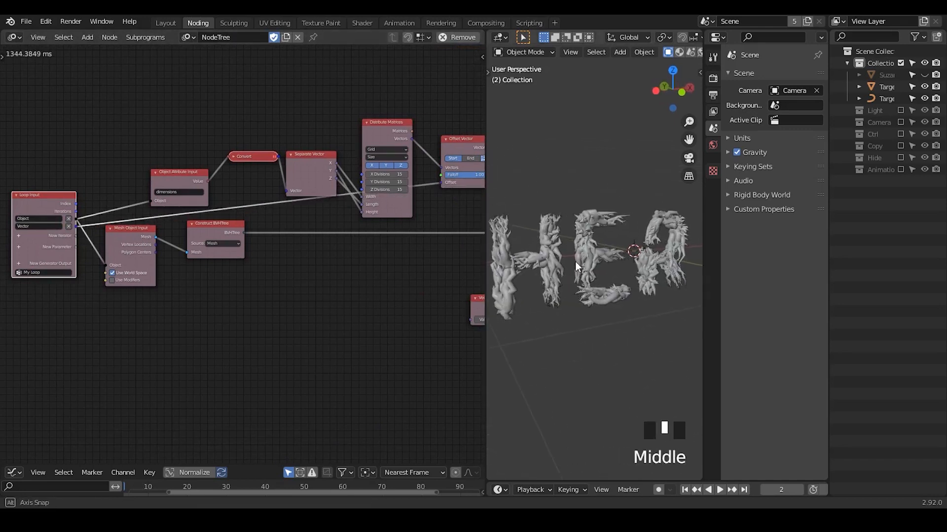
pyautogui.moveTo(306, 282)
pyautogui.mouseDown(button='middle')
pyautogui.moveTo(230, 291)
pyautogui.moveTo(143, 335)
pyautogui.mouseUp(button='middle')
pyautogui.moveTo(446, 134); pyautogui.dragTo(369, 207, button='middle')
pyautogui.scroll(2, 369, 207)
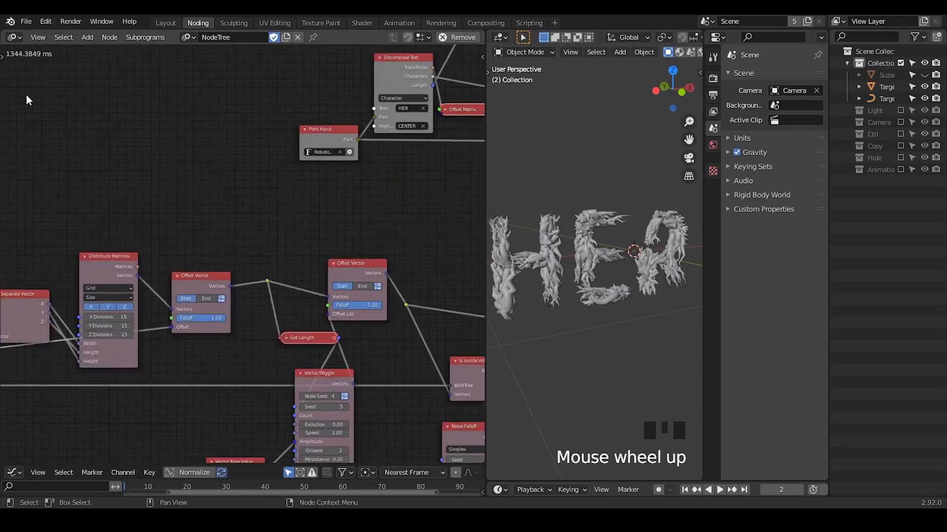
pyautogui.press('d')
pyautogui.moveTo(2, 67); pyautogui.dragTo(176, 67)
pyautogui.moveTo(296, 137)
pyautogui.mouseDown(button='middle')
pyautogui.moveTo(237, 197)
pyautogui.moveTo(226, 233)
pyautogui.mouseUp(button='middle')
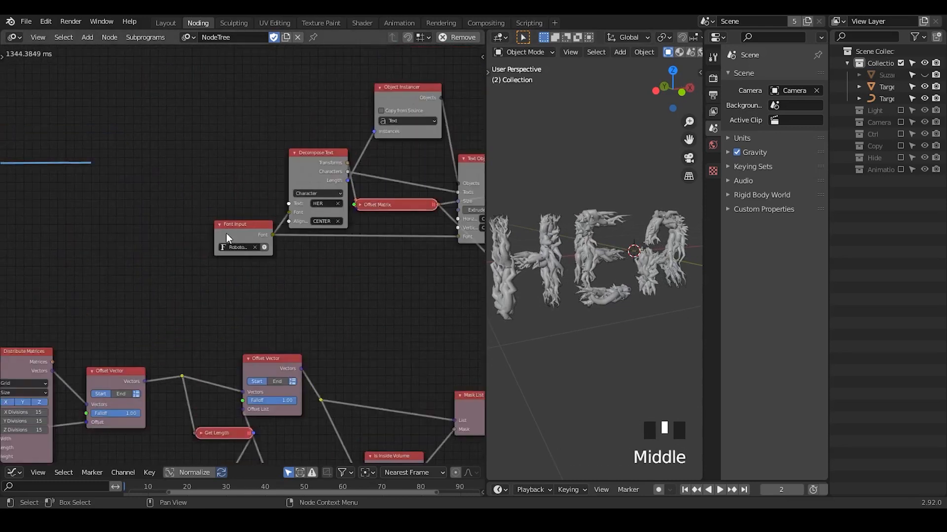
pyautogui.moveTo(158, 163)
pyautogui.mouseDown(button='right')
pyautogui.moveTo(137, 148)
pyautogui.moveTo(26, 193)
pyautogui.mouseUp(button='right')
pyautogui.moveTo(45, 148); pyautogui.dragTo(74, 148, button='right')
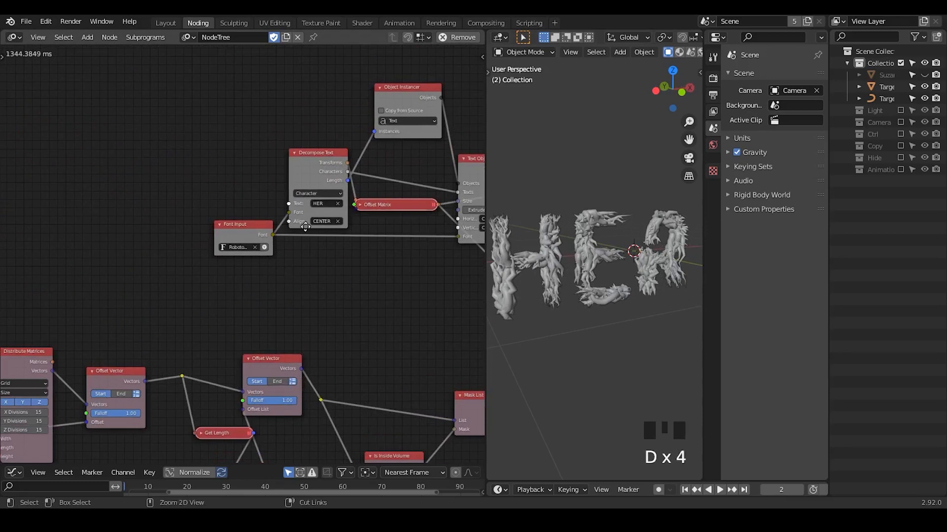
# Step: Set the Decompose Text node's text to HE and check the branched letters
pyautogui.keyDown('ctrl'); pyautogui.moveTo(305, 226); pyautogui.dragTo(344, 186, button='middle'); pyautogui.keyUp('ctrl')
pyautogui.click(378, 173)
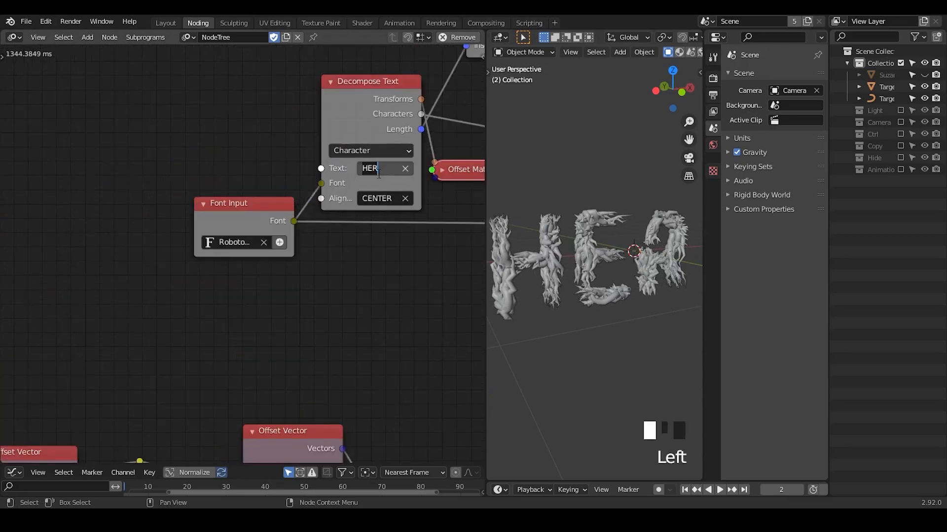
pyautogui.write('HE')
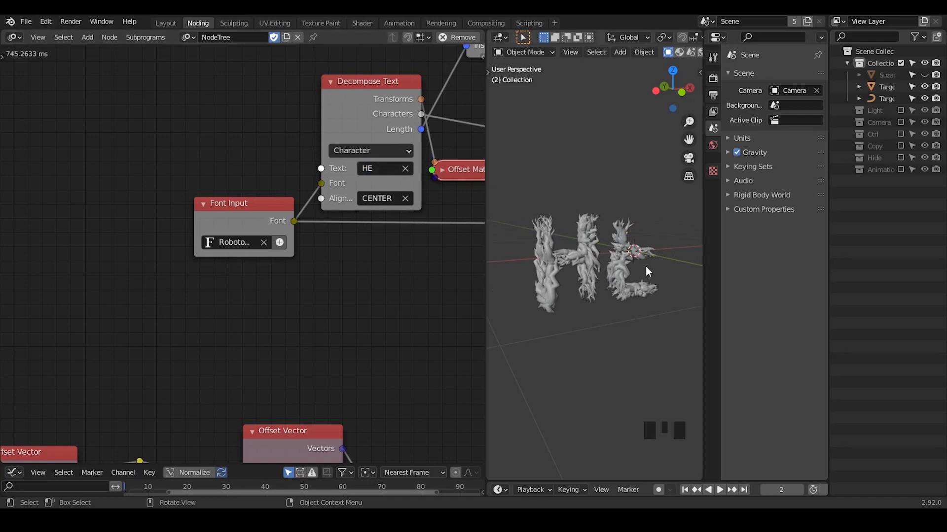
pyautogui.moveTo(646, 266); pyautogui.dragTo(684, 264, button='middle')
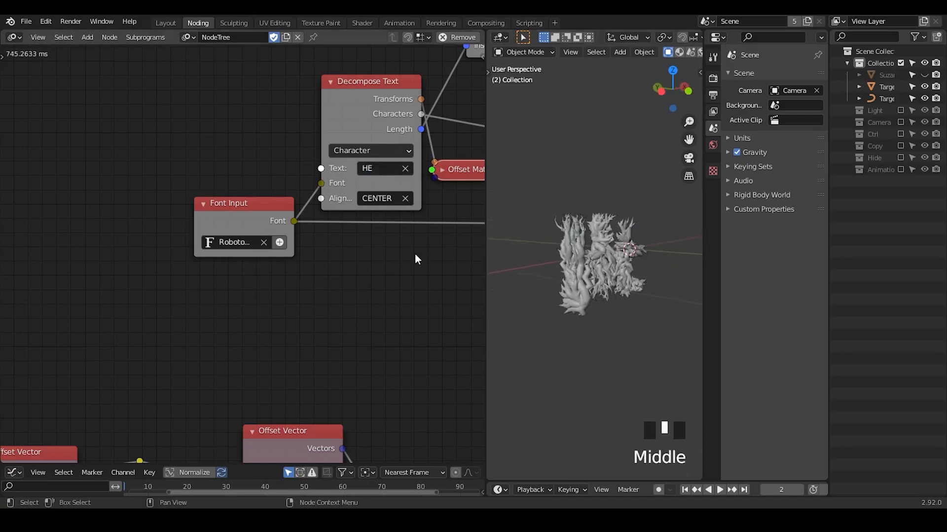
# Step: Set the Bevel Depth of the Curve Object Output node for Target.001 to 0.10 and check the thinner branches
pyautogui.moveTo(415, 254); pyautogui.dragTo(50, 284, button='middle')
pyautogui.moveTo(367, 260); pyautogui.dragTo(123, 278, button='middle')
pyautogui.moveTo(383, 207); pyautogui.dragTo(248, 213, button='middle')
pyautogui.click(325, 192)
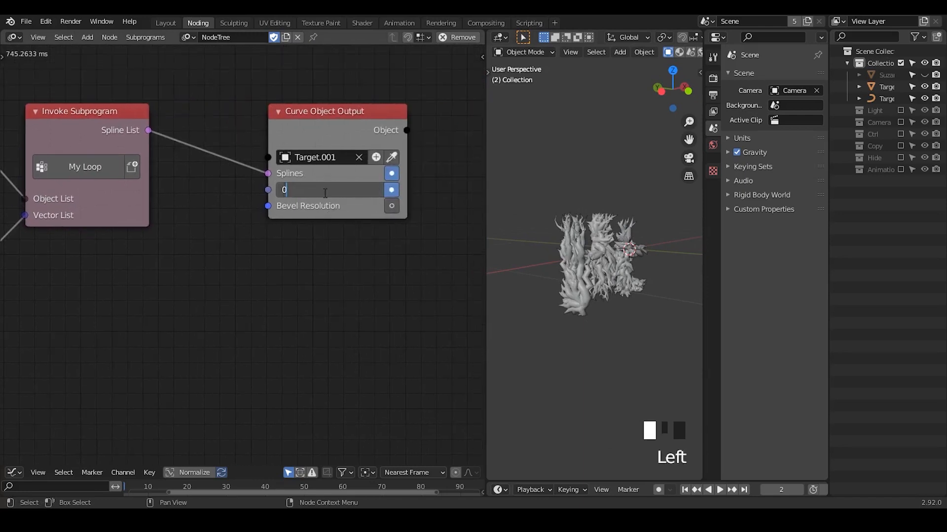
pyautogui.press('Return')
pyautogui.moveTo(617, 263); pyautogui.dragTo(649, 265, button='middle')
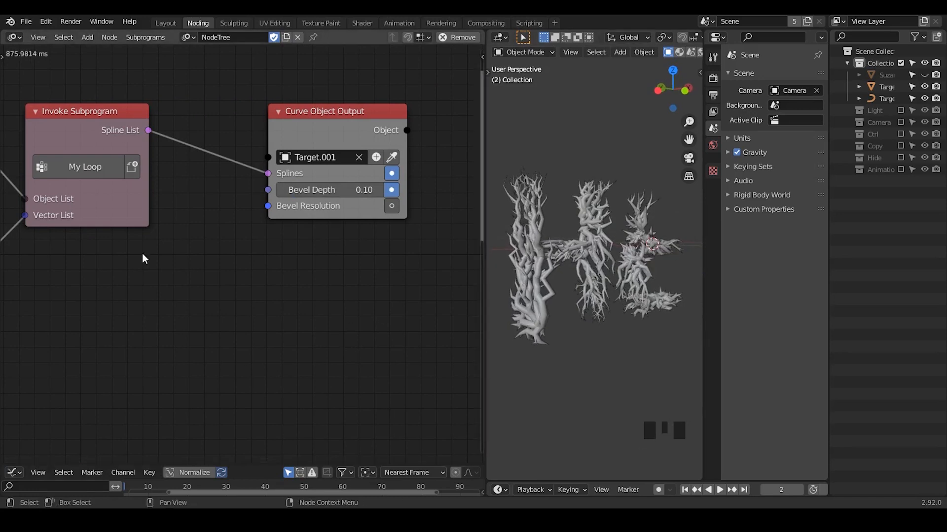
# Step: Attach a Viewer node to the Z output of the Separate Vector node, placing it below Distribute Matrices
pyautogui.moveTo(318, 317); pyautogui.dragTo(285, 268, button='middle')
pyautogui.keyDown('ctrl'); pyautogui.moveTo(284, 267); pyautogui.dragTo(252, 249, button='middle'); pyautogui.keyUp('ctrl')
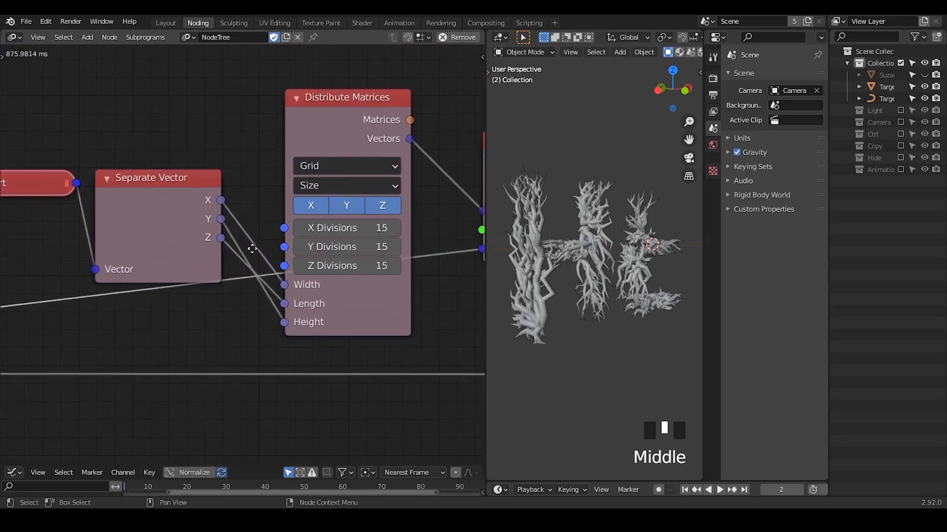
pyautogui.moveTo(209, 265); pyautogui.dragTo(206, 283)
pyautogui.press('w')
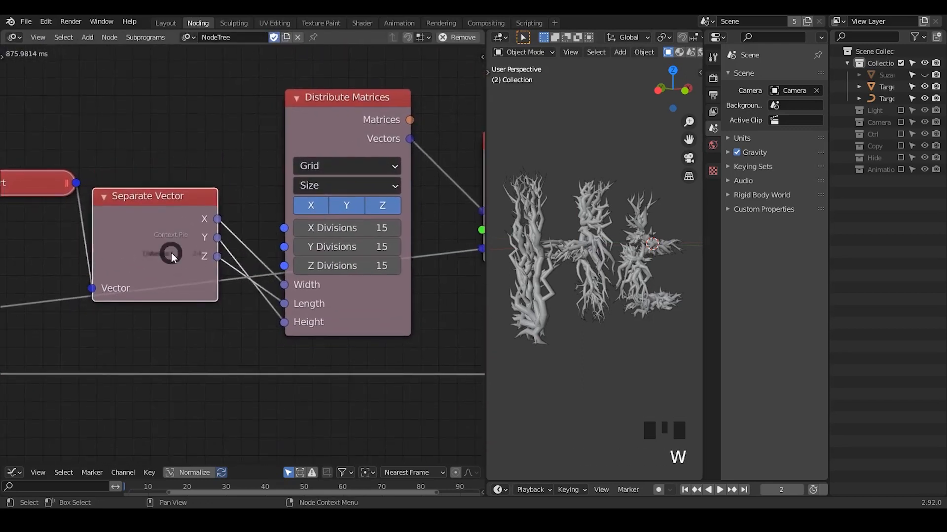
pyautogui.click(167, 321)
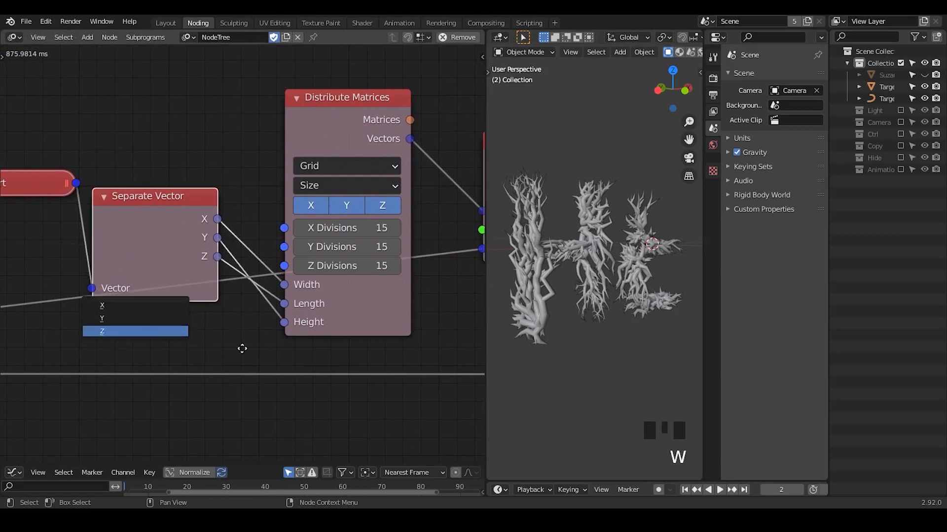
pyautogui.click(302, 396)
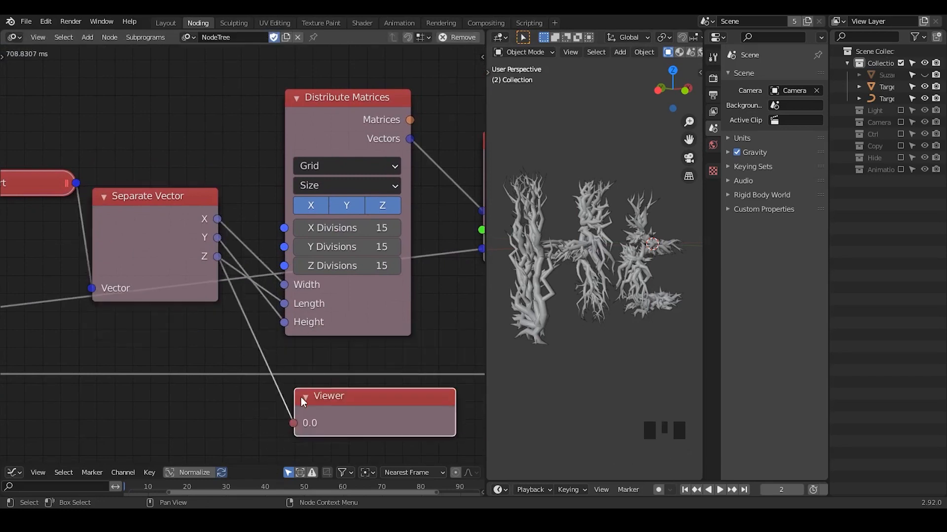
# Step: Enable the Animation Nodes collection, select the letter H instance and check its dimensions
pyautogui.moveTo(302, 396); pyautogui.dragTo(282, 361, button='middle')
pyautogui.moveTo(333, 256); pyautogui.dragTo(131, 338, button='middle')
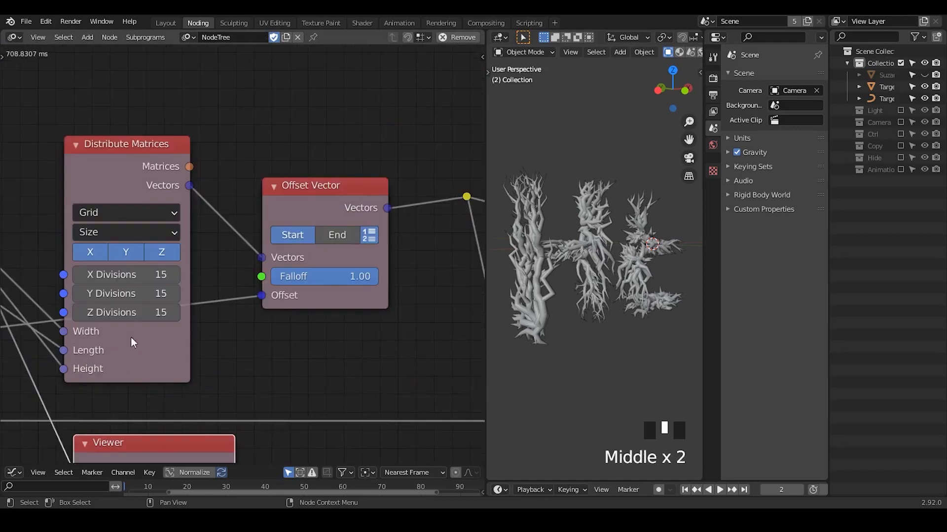
pyautogui.keyDown('ctrl'); pyautogui.moveTo(285, 209); pyautogui.dragTo(284, 232, button='middle'); pyautogui.keyUp('ctrl')
pyautogui.click(900, 169)
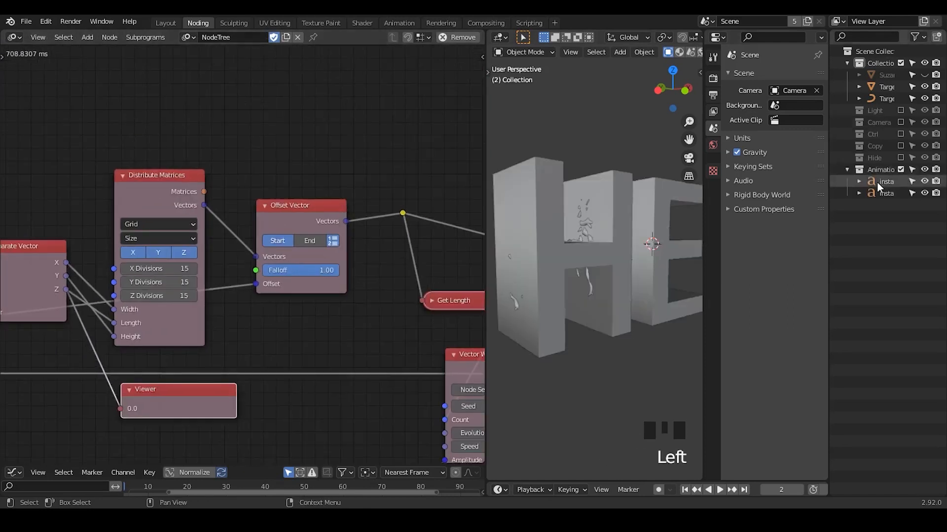
pyautogui.click(877, 181)
pyautogui.moveTo(594, 216); pyautogui.dragTo(616, 236, button='middle')
pyautogui.press('n')
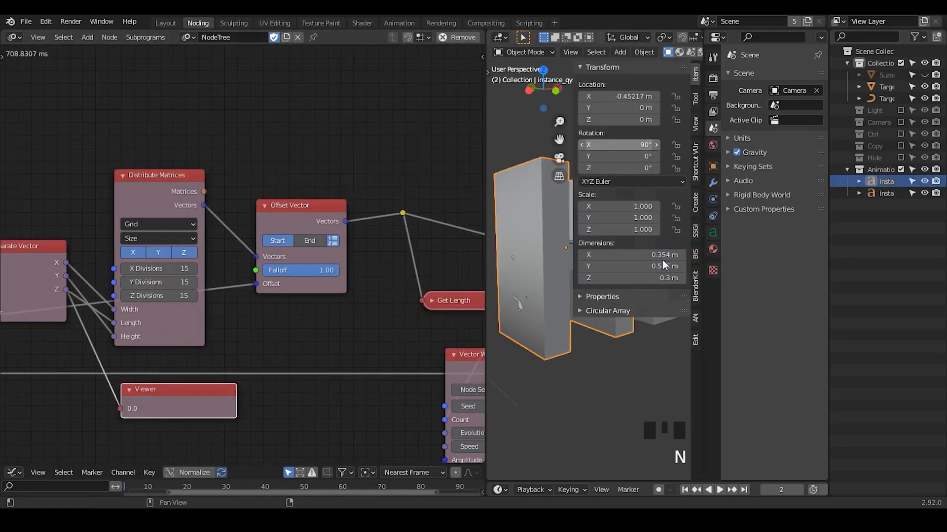
pyautogui.moveTo(226, 375); pyautogui.dragTo(243, 303, button='middle')
pyautogui.press('n')
pyautogui.press('n')
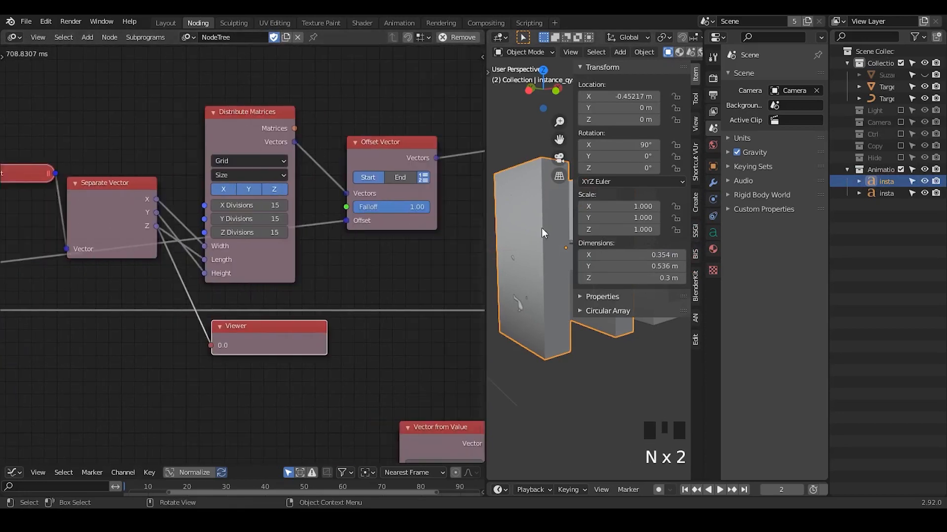
pyautogui.press('n')
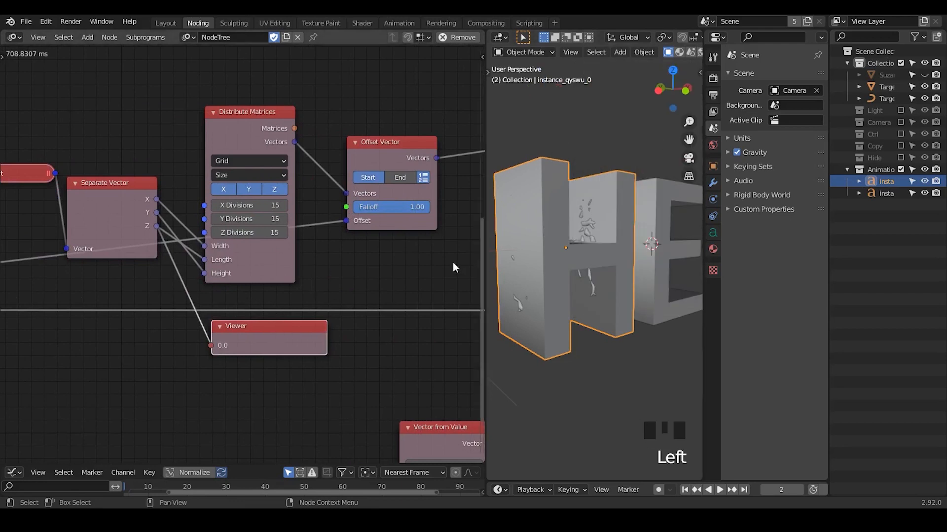
pyautogui.press('n')
pyautogui.press('n')
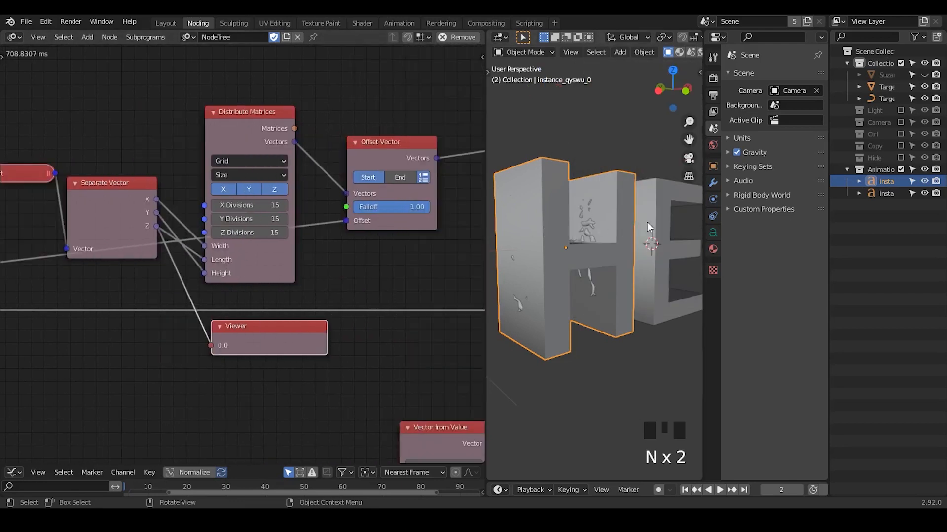
# Step: Select the letter E instance and check its dimensions
pyautogui.keyDown('shift'); pyautogui.moveTo(673, 229); pyautogui.dragTo(579, 225, button='middle'); pyautogui.keyUp('shift')
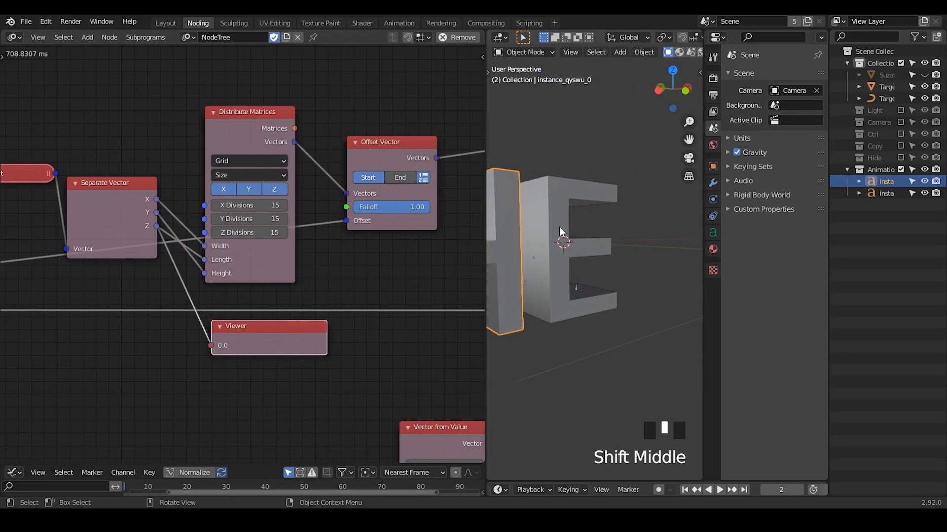
pyautogui.click(559, 226)
pyautogui.press('b')
pyautogui.rightClick(602, 237)
pyautogui.press('n')
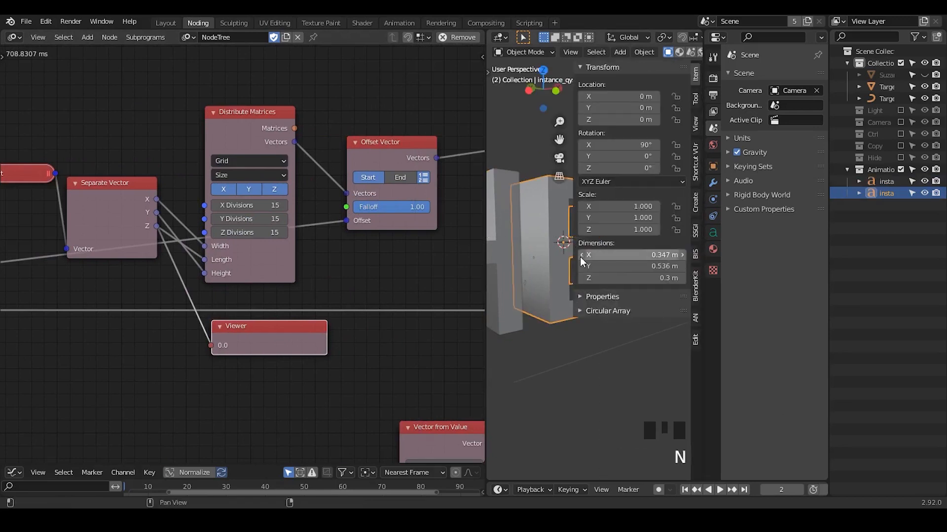
pyautogui.press('n')
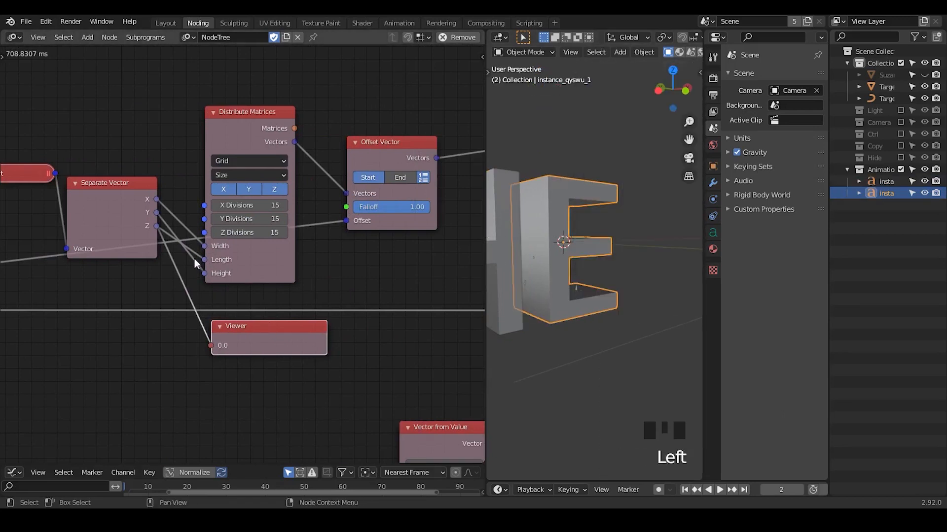
# Step: Delete the Viewer node, unlink the Length input of Distribute Matrices and set Length to 0.30
pyautogui.press('x')
pyautogui.click(176, 254)
pyautogui.moveTo(202, 260); pyautogui.dragTo(173, 255)
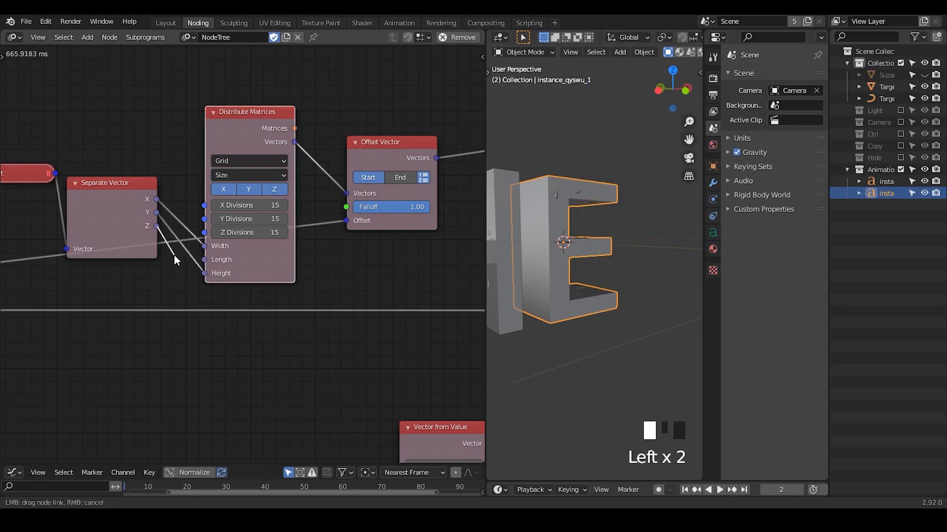
pyautogui.click(239, 260)
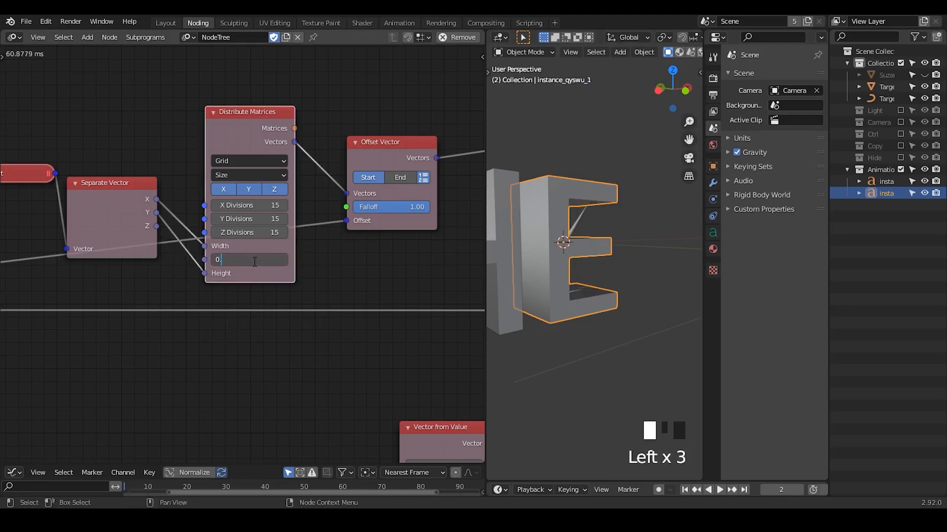
pyautogui.press('Return')
# Step: Exclude the Animation Nodes collection from the view layer and inspect the depth of the branched letters
pyautogui.keyDown('shift'); pyautogui.moveTo(571, 222); pyautogui.dragTo(663, 211, button='middle'); pyautogui.keyUp('shift')
pyautogui.click(900, 169)
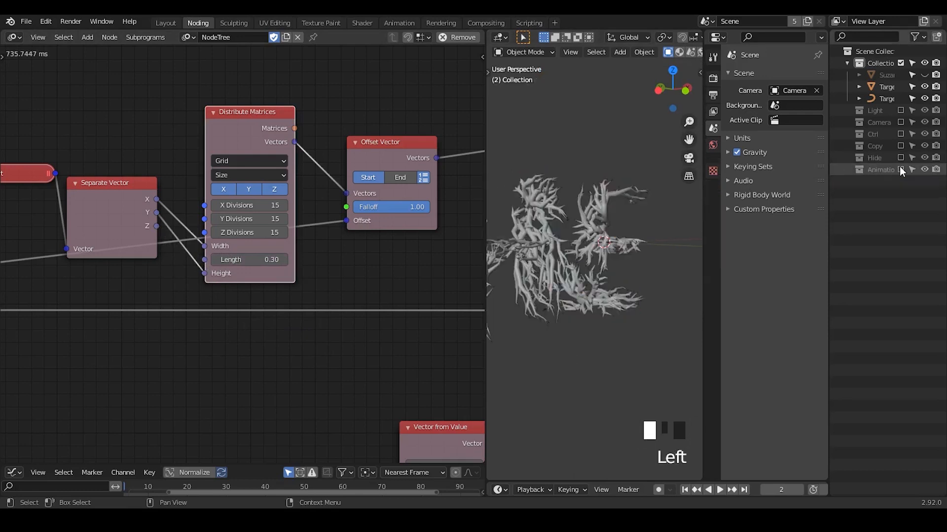
pyautogui.moveTo(616, 242); pyautogui.dragTo(675, 263, button='middle')
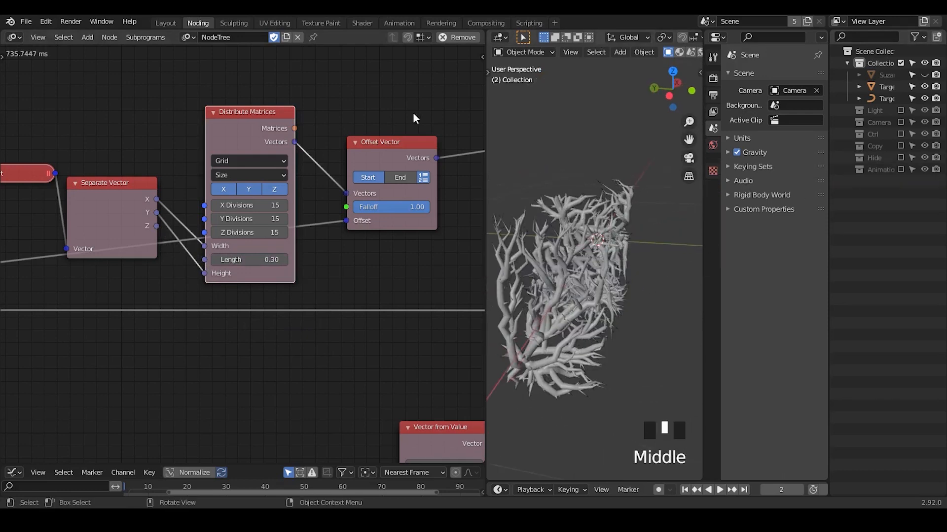
# Step: Add a Float Input node with value 0.15 linked to the Extrude input of the Text Object Output node
pyautogui.moveTo(413, 112); pyautogui.dragTo(275, 210, button='middle')
pyautogui.moveTo(193, 136); pyautogui.dragTo(373, 206, button='middle')
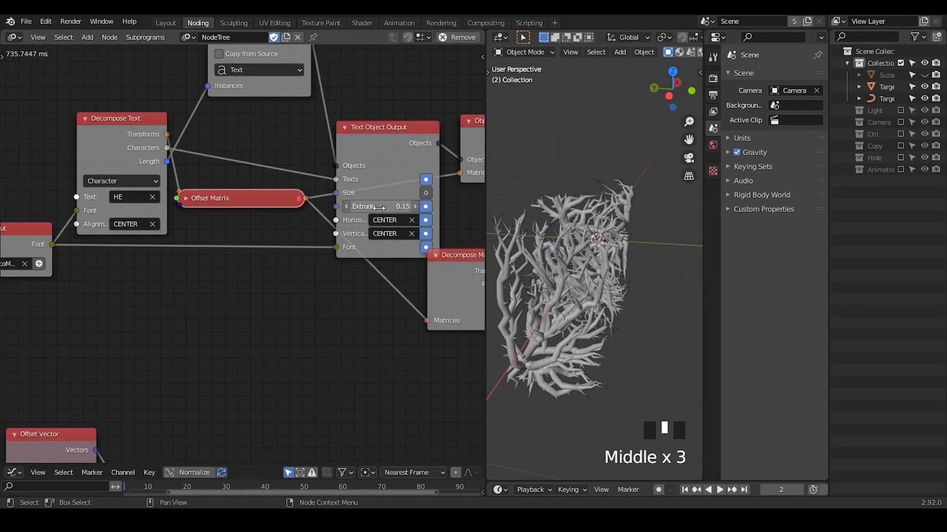
pyautogui.moveTo(377, 158); pyautogui.dragTo(216, 155, button='middle')
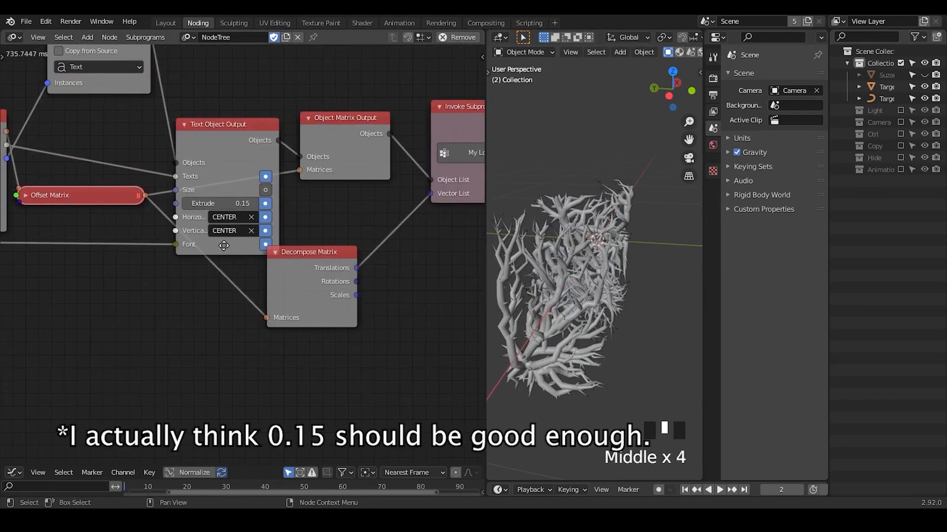
pyautogui.click(219, 158)
pyautogui.press('w')
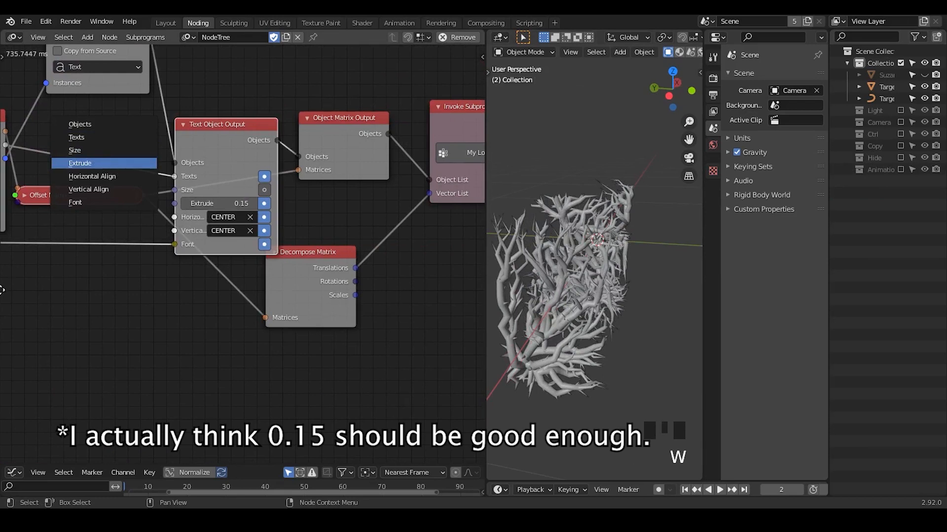
pyautogui.click(115, 163)
pyautogui.click(418, 291)
pyautogui.moveTo(472, 142); pyautogui.dragTo(425, 134, button='middle')
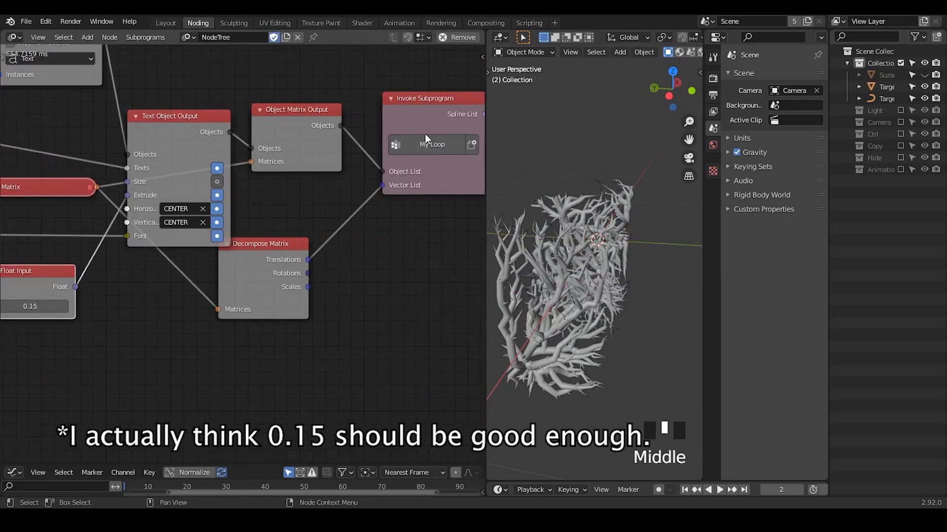
# Step: Add a Float parameter to the Loop Input node of My Loop
pyautogui.moveTo(422, 170); pyautogui.dragTo(459, 175, button='middle')
pyautogui.moveTo(89, 276); pyautogui.dragTo(111, 258, button='middle')
pyautogui.click(76, 253)
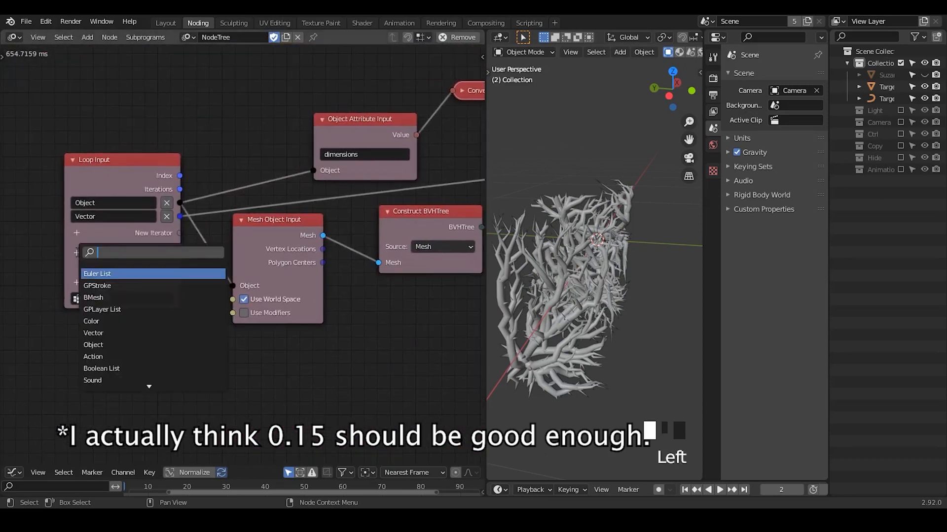
pyautogui.write('float')
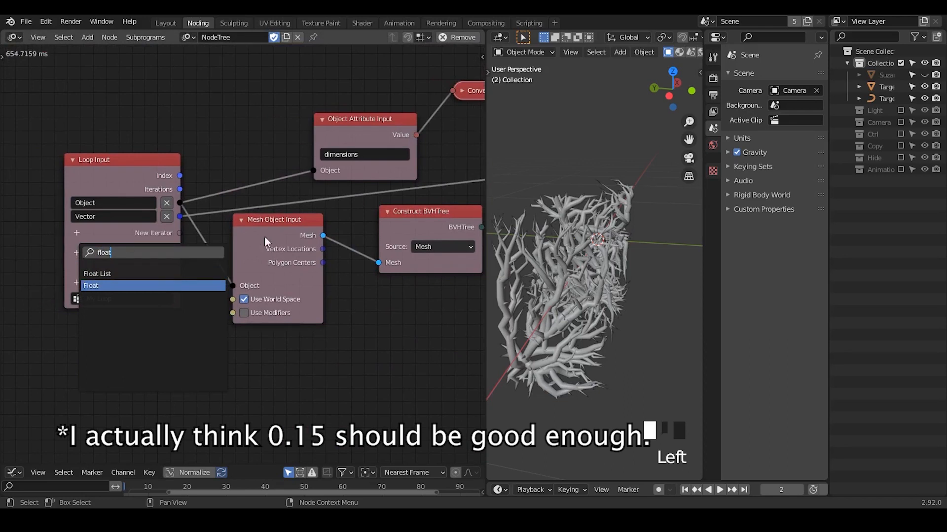
pyautogui.press('Return')
# Step: Add a Float Math node set to Multiply, link the loop's Float parameter to A and set B to 2
pyautogui.hotkey('ctrl', 'a')
pyautogui.write('f')
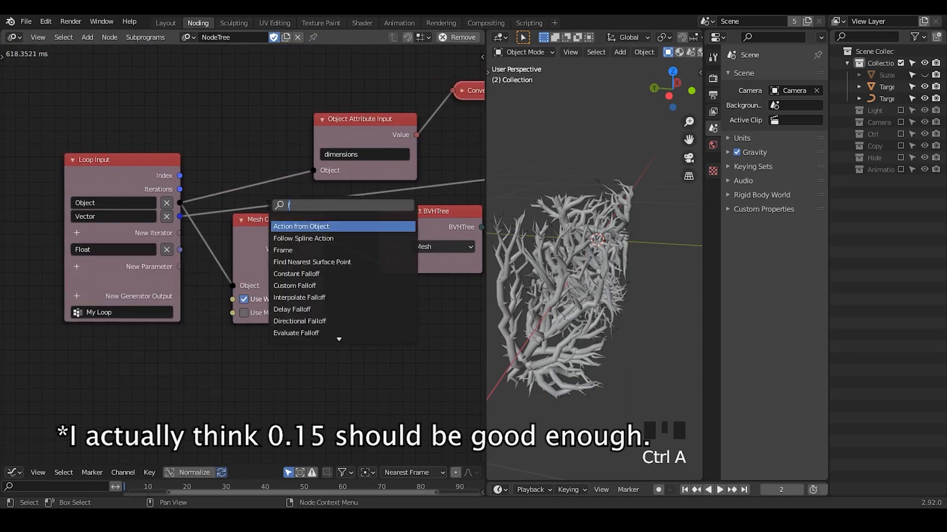
pyautogui.write('loat math')
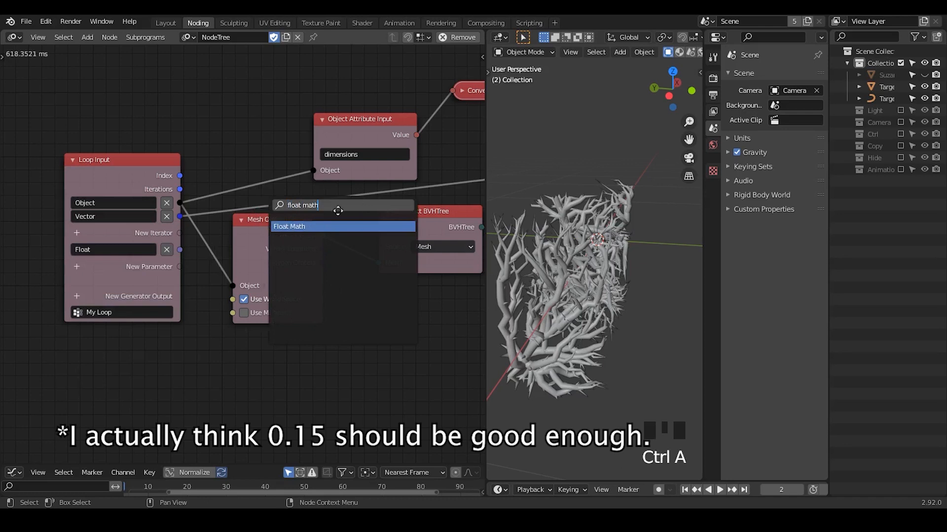
pyautogui.press('Return')
pyautogui.click(379, 309)
pyautogui.moveTo(180, 250); pyautogui.dragTo(394, 366)
pyautogui.click(433, 377)
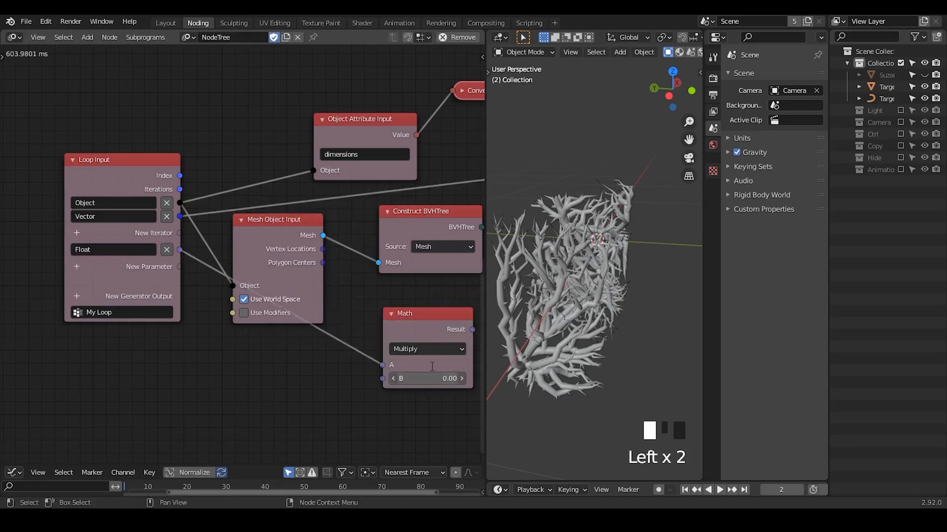
pyautogui.write('2')
pyautogui.press('Return')
# Step: Link the Multiply node's Result to the Length input of Distribute Matrices
pyautogui.moveTo(424, 303); pyautogui.dragTo(158, 296, button='middle')
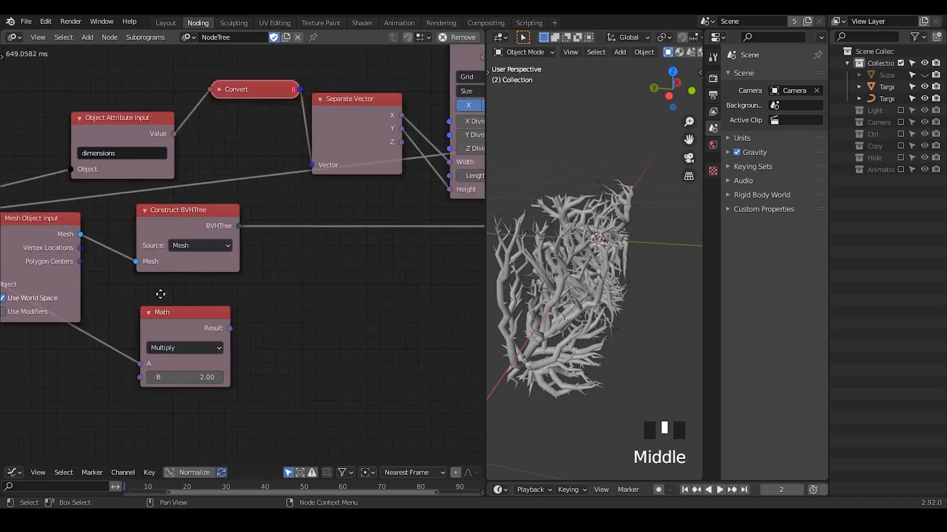
pyautogui.moveTo(317, 301); pyautogui.dragTo(162, 323, button='middle')
pyautogui.moveTo(155, 343); pyautogui.dragTo(379, 189)
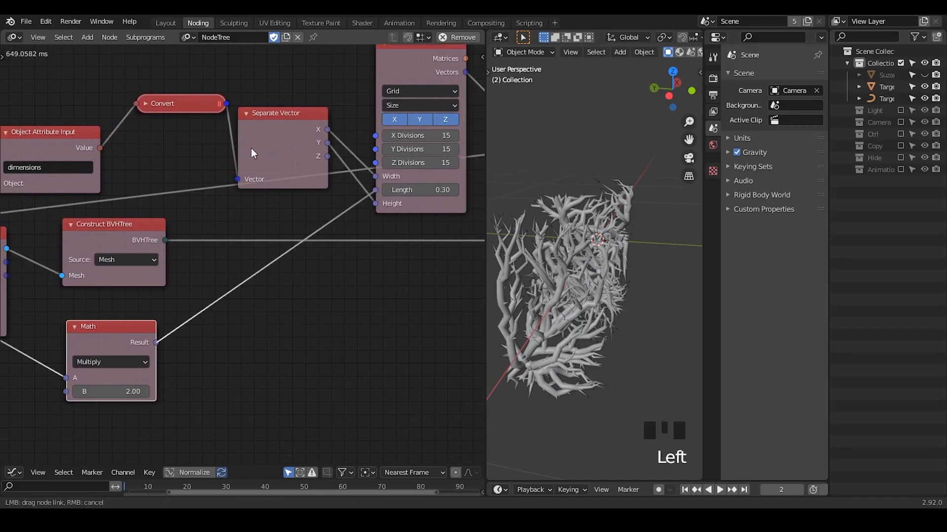
# Step: Link the Float Input node's output to the Float input of the My Loop Invoke Subprogram node
pyautogui.moveTo(424, 128); pyautogui.dragTo(71, 340, button='middle')
pyautogui.moveTo(377, 208); pyautogui.dragTo(55, 281, button='middle')
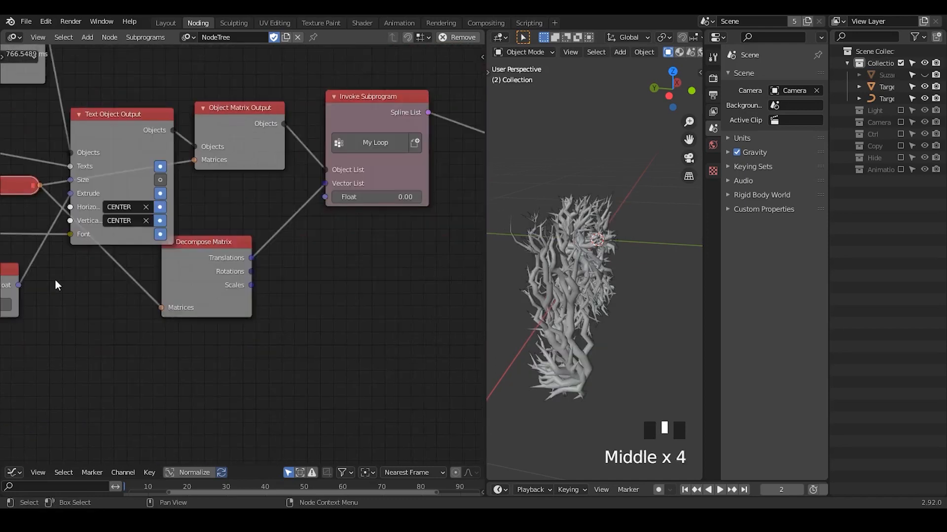
pyautogui.moveTo(17, 285); pyautogui.dragTo(318, 201)
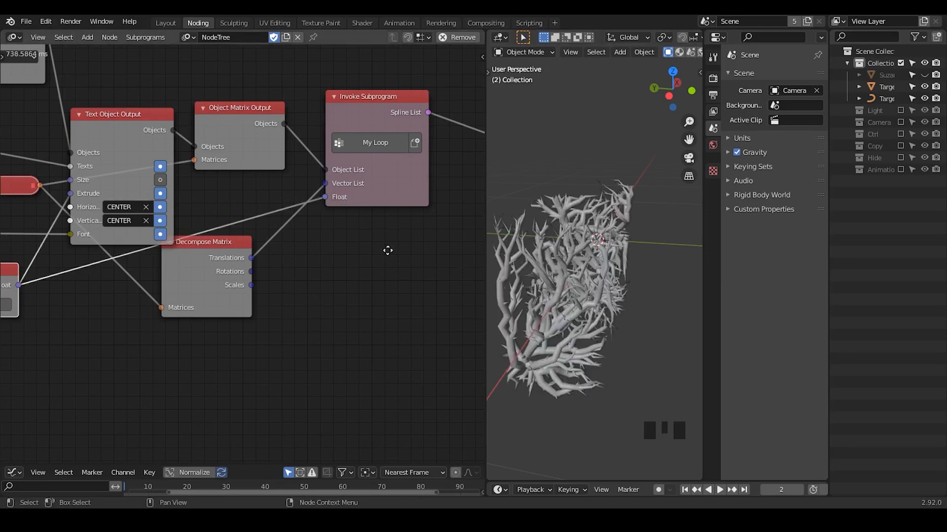
# Step: Set the Float Input node that drives the text extrusion to 0.05 and inspect the branched letters
pyautogui.moveTo(211, 317); pyautogui.dragTo(366, 255, button='middle')
pyautogui.moveTo(25, 315); pyautogui.dragTo(491, 164, button='middle')
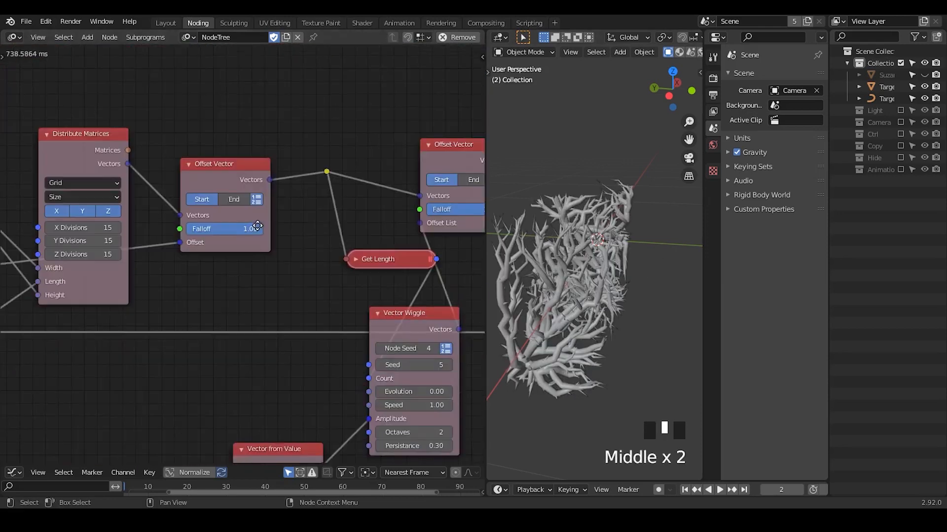
pyautogui.moveTo(131, 160); pyautogui.dragTo(109, 308, button='middle')
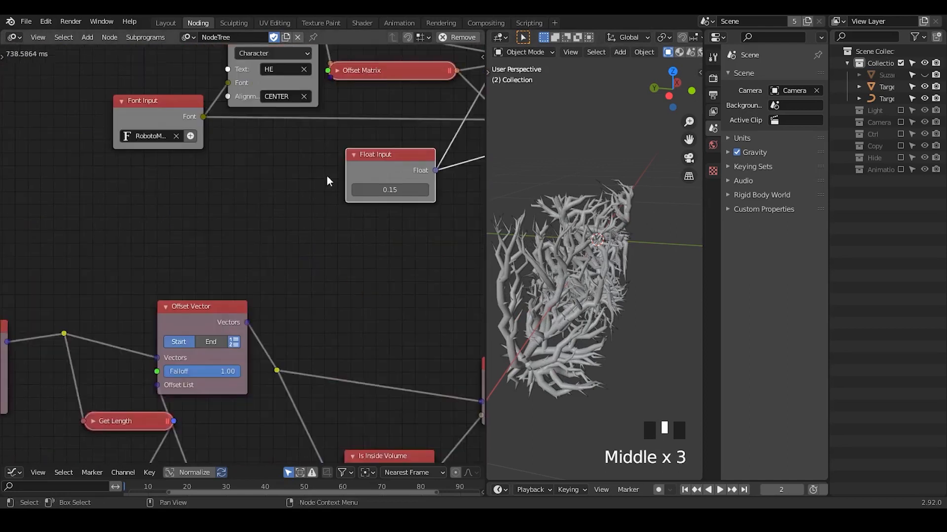
pyautogui.moveTo(327, 179); pyautogui.dragTo(131, 275, button='middle')
pyautogui.doubleClick(208, 289)
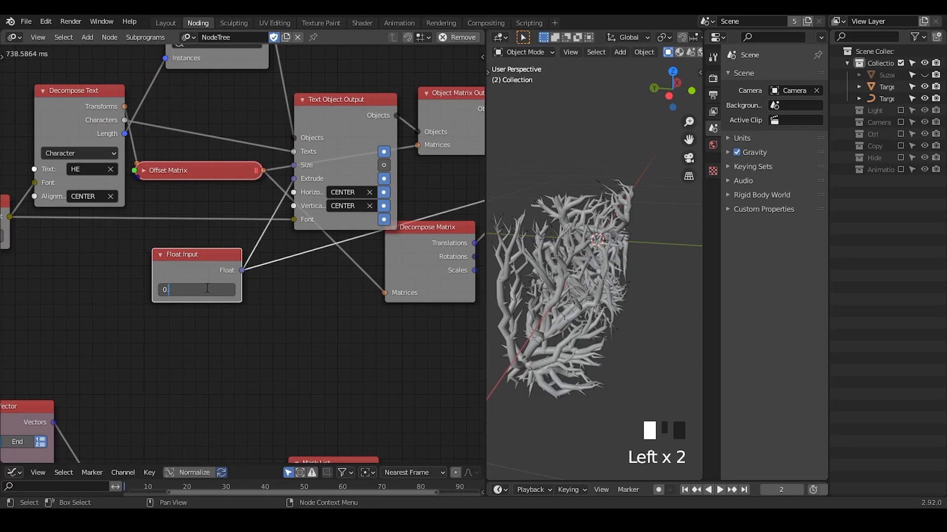
pyautogui.press('Return')
pyautogui.click(210, 287)
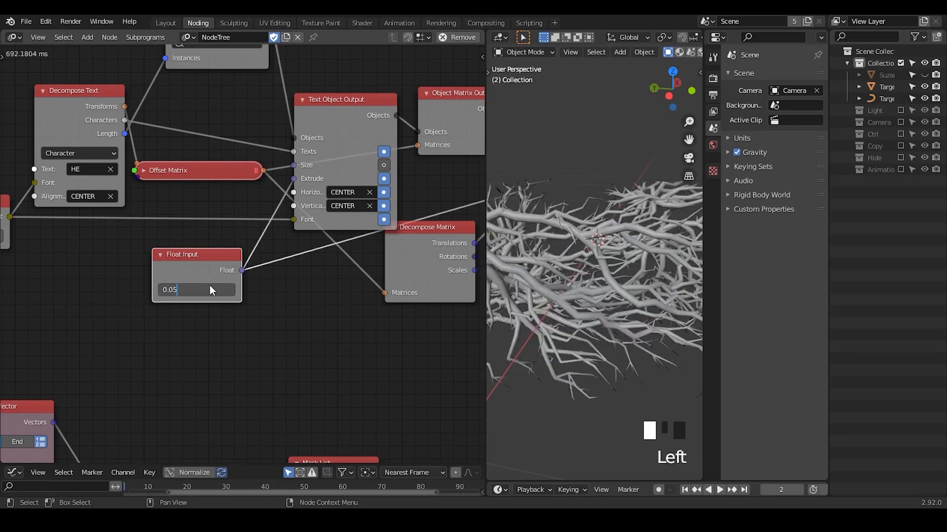
pyautogui.press('Return')
pyautogui.moveTo(577, 273)
pyautogui.mouseDown(button='middle')
pyautogui.moveTo(538, 244)
pyautogui.moveTo(579, 259)
pyautogui.moveTo(558, 262)
pyautogui.moveTo(582, 262)
pyautogui.mouseUp(button='middle')
# Step: Add an Index Seed subprogram node and link the Loop Input's Index output to its Loop index input
pyautogui.moveTo(349, 336); pyautogui.dragTo(291, 294, button='middle')
pyautogui.hotkey('ctrl', 'a')
pyautogui.write('index')
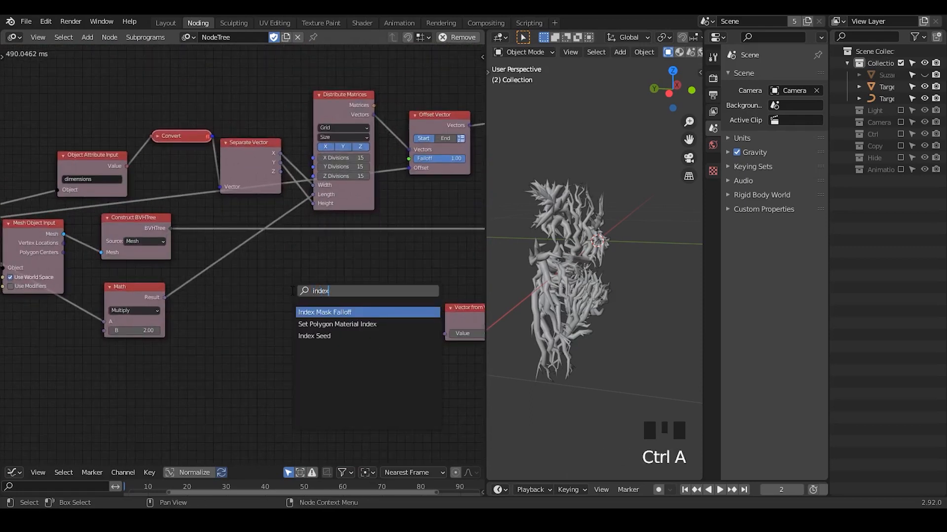
pyautogui.press('Down')
pyautogui.press('Down')
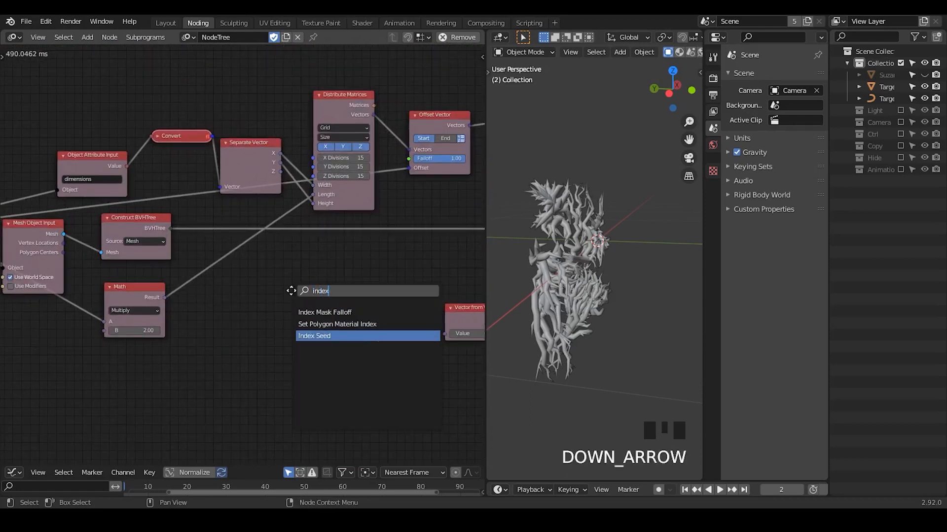
pyautogui.press('Return')
pyautogui.click(207, 290)
pyautogui.moveTo(45, 222); pyautogui.dragTo(170, 186, button='middle')
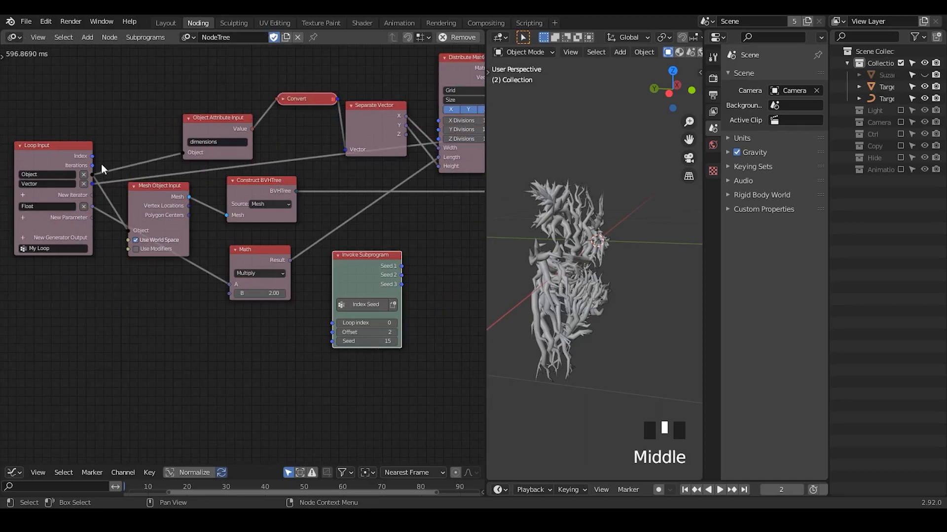
pyautogui.moveTo(92, 156); pyautogui.dragTo(333, 323)
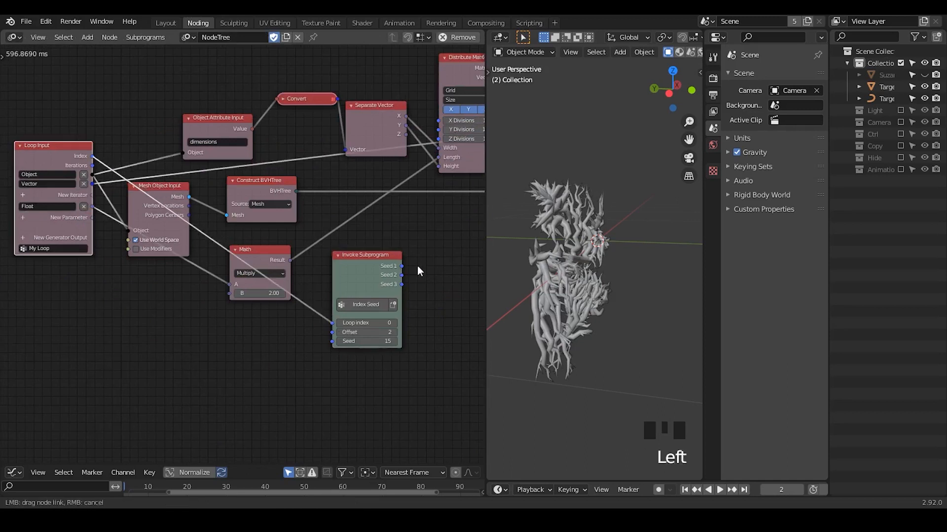
# Step: Reposition the Index Seed node and link its Seed 1 output to the Seed input of Vector Wiggle
pyautogui.click(363, 270)
pyautogui.press('g')
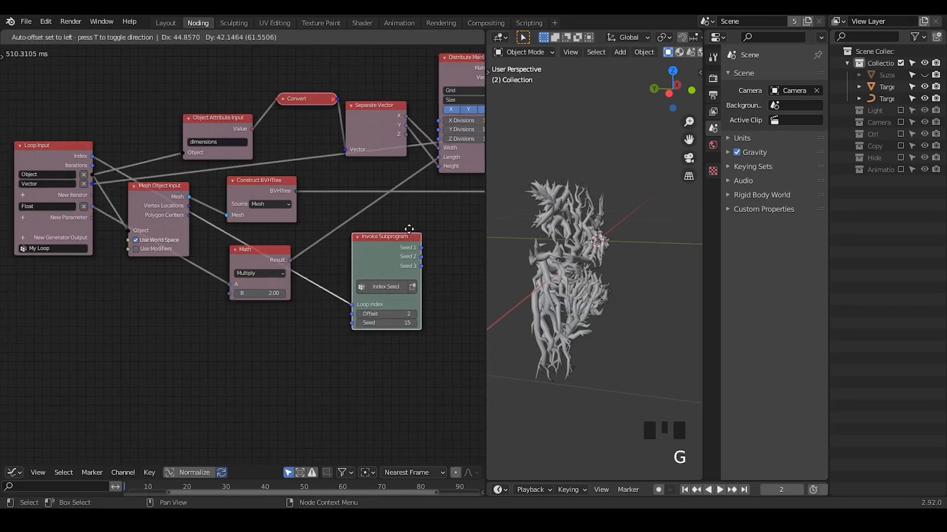
pyautogui.click(399, 228)
pyautogui.moveTo(406, 289); pyautogui.dragTo(201, 238, button='middle')
pyautogui.moveTo(169, 224); pyautogui.dragTo(371, 214)
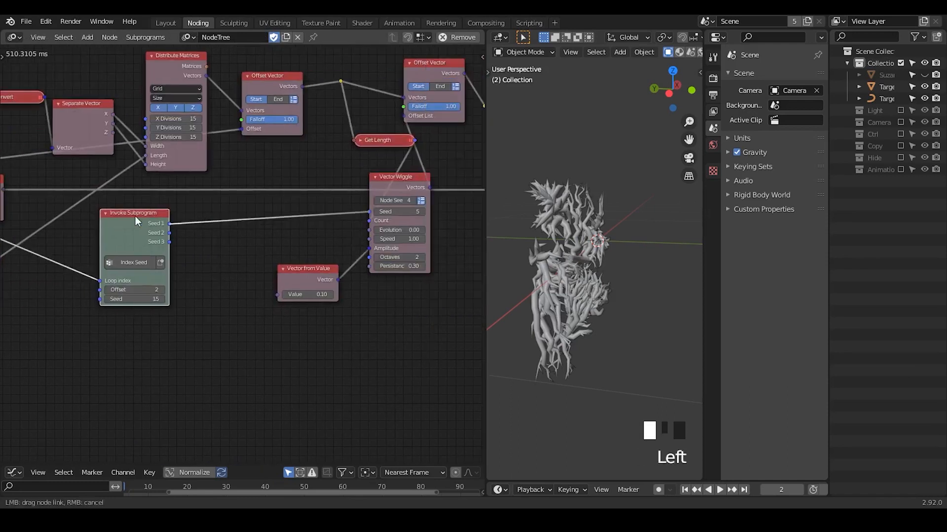
# Step: Move the Index Seed node closer to Noise Falloff and link Seed 2 to the Noise Falloff Seed input
pyautogui.moveTo(135, 216); pyautogui.dragTo(332, 281)
pyautogui.moveTo(299, 279); pyautogui.dragTo(5, 269, button='middle')
pyautogui.moveTo(58, 277)
pyautogui.mouseDown()
pyautogui.moveTo(81, 284)
pyautogui.moveTo(81, 272)
pyautogui.moveTo(62, 287)
pyautogui.mouseUp()
pyautogui.moveTo(95, 279); pyautogui.dragTo(221, 261)
pyautogui.moveTo(58, 285); pyautogui.dragTo(213, 254)
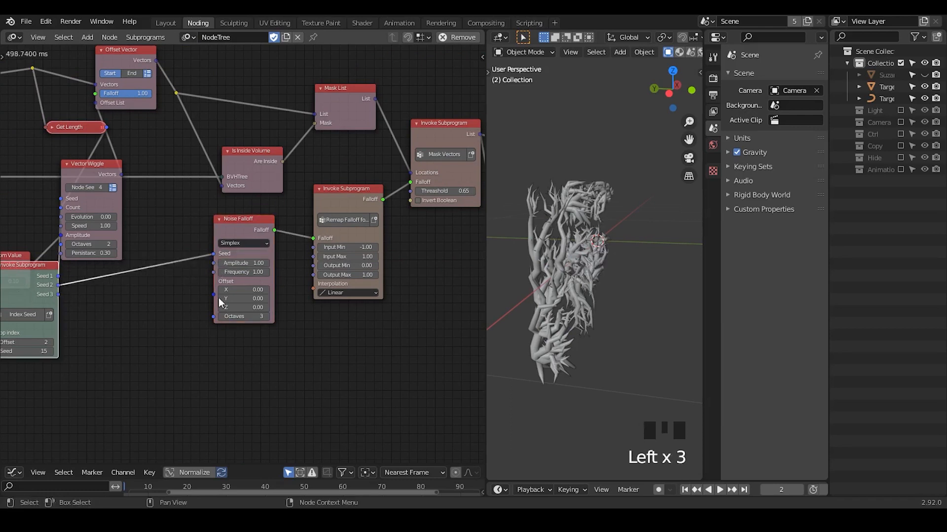
# Step: Move the Index Seed node toward Random Number and link Seed 3 to the Random Number Seed input
pyautogui.press('g')
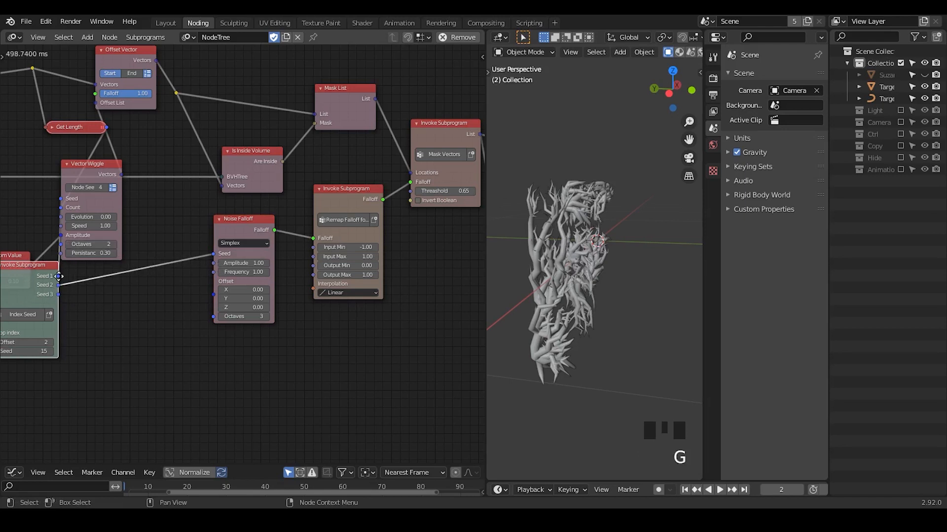
pyautogui.click(421, 276)
pyautogui.moveTo(420, 276); pyautogui.dragTo(45, 251, button='middle')
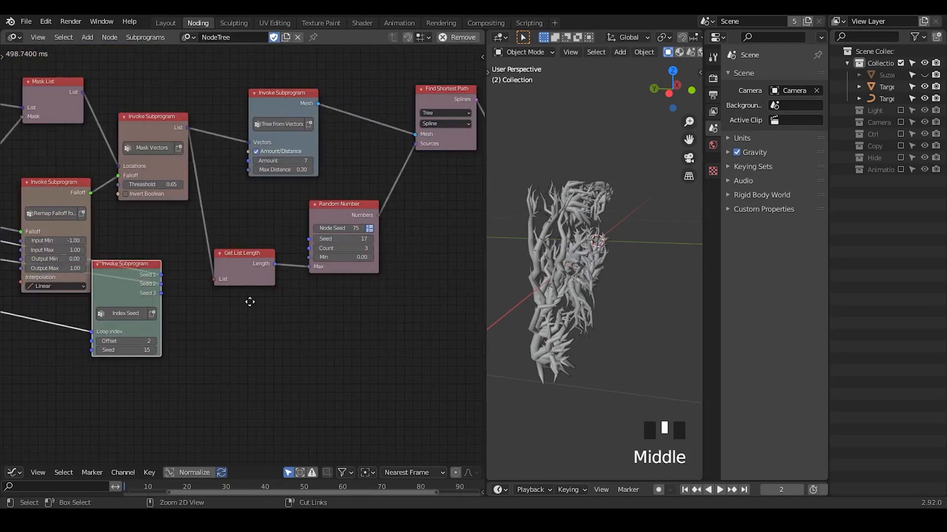
pyautogui.keyDown('ctrl'); pyautogui.moveTo(249, 302); pyautogui.dragTo(174, 292, button='middle'); pyautogui.keyUp('ctrl')
pyautogui.moveTo(133, 306); pyautogui.dragTo(332, 238)
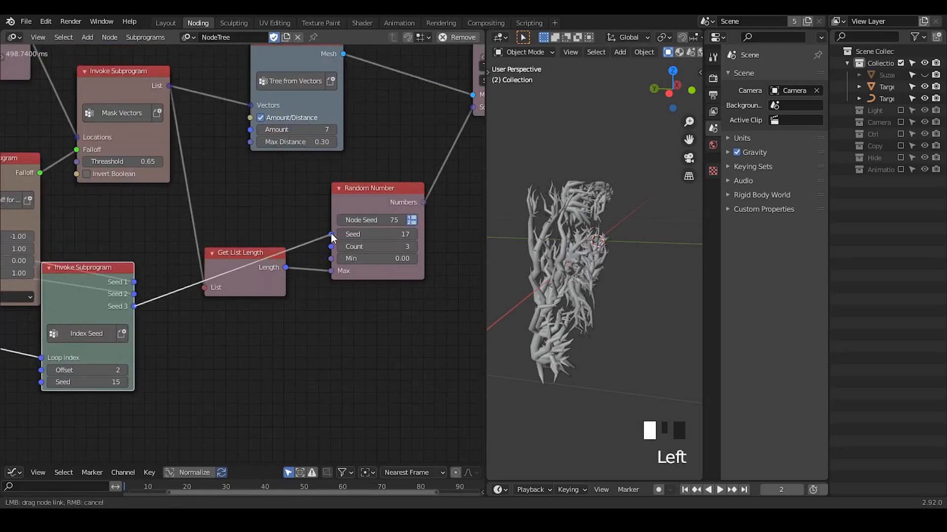
pyautogui.moveTo(392, 245); pyautogui.dragTo(391, 244)
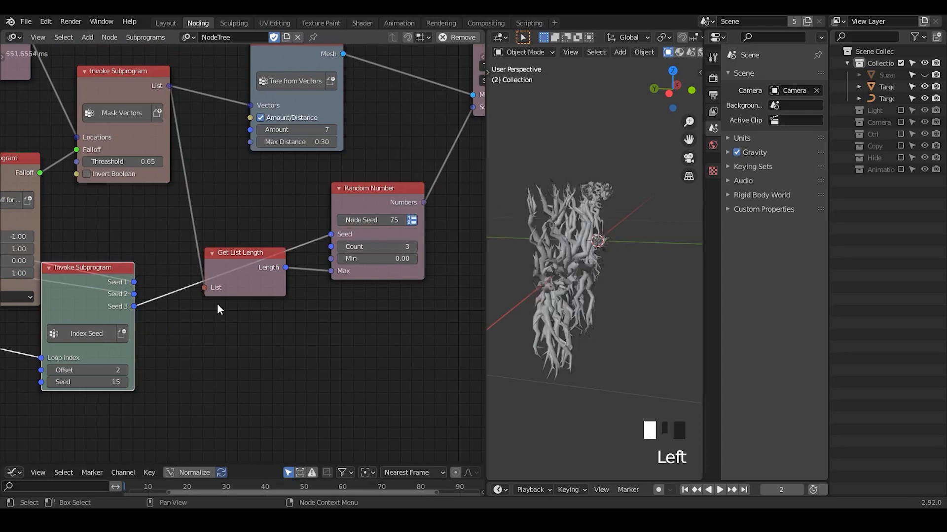
# Step: Move the Index Seed node back beside the Loop Input, below the Mesh Object Input node
pyautogui.moveTo(119, 313); pyautogui.dragTo(258, 311, button='middle')
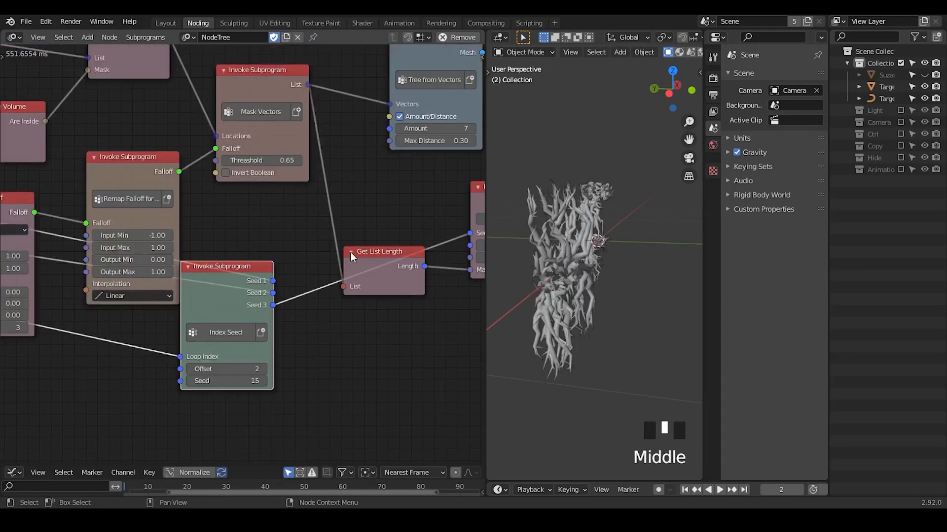
pyautogui.moveTo(351, 255)
pyautogui.keyDown('ctrl'); pyautogui.mouseDown(button='middle')
pyautogui.moveTo(256, 312)
pyautogui.moveTo(300, 271)
pyautogui.moveTo(364, 264)
pyautogui.mouseUp(button='middle'); pyautogui.keyUp('ctrl')
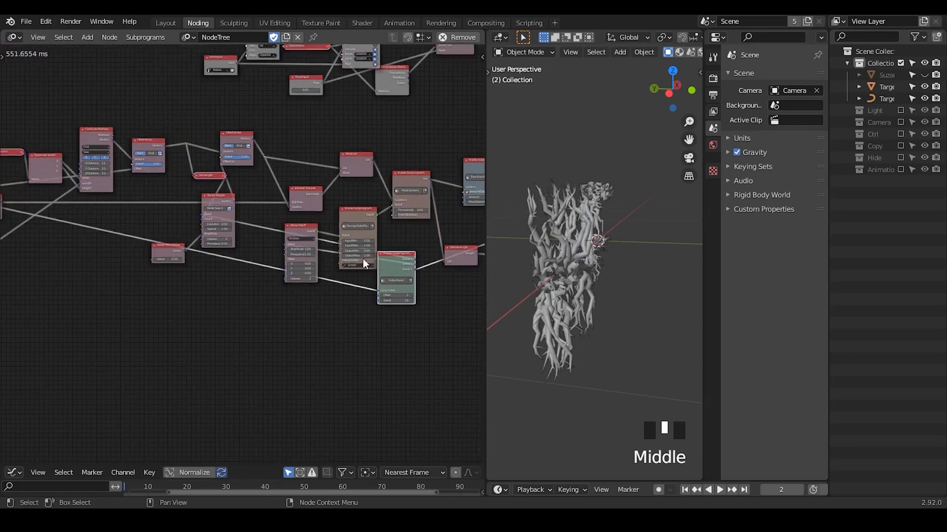
pyautogui.press('g')
pyautogui.moveTo(44, 231); pyautogui.dragTo(322, 256, button='middle')
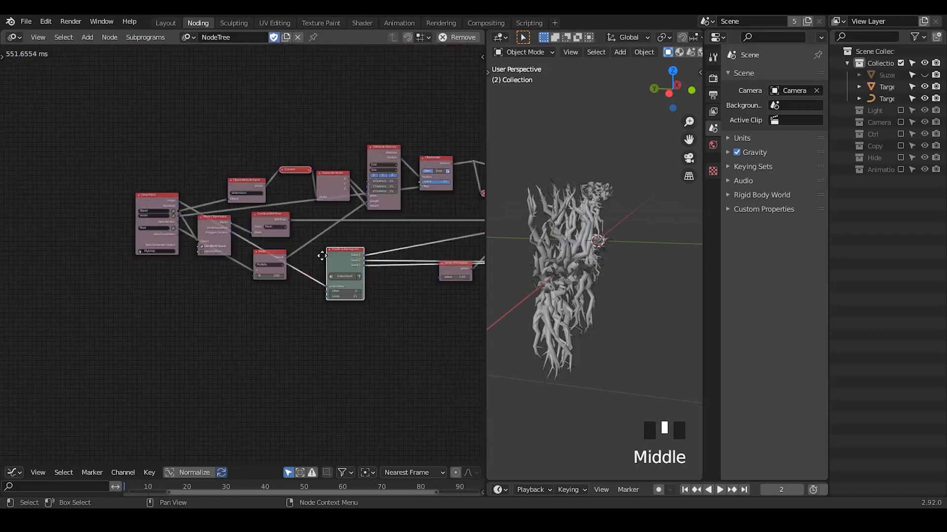
pyautogui.press('g')
pyautogui.click(193, 277)
pyautogui.keyDown('ctrl'); pyautogui.moveTo(200, 215); pyautogui.dragTo(308, 303, button='middle'); pyautogui.keyUp('ctrl')
pyautogui.moveTo(309, 296); pyautogui.dragTo(357, 272)
pyautogui.moveTo(357, 272); pyautogui.dragTo(379, 301, button='middle')
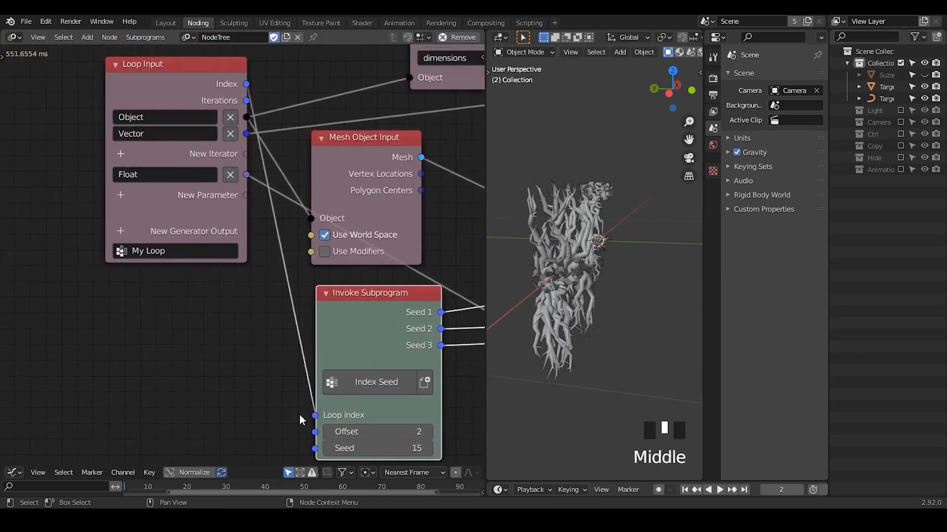
# Step: Try other Seed values on the Index Seed node, settle on 16 and view the letters from the front
pyautogui.click(427, 448)
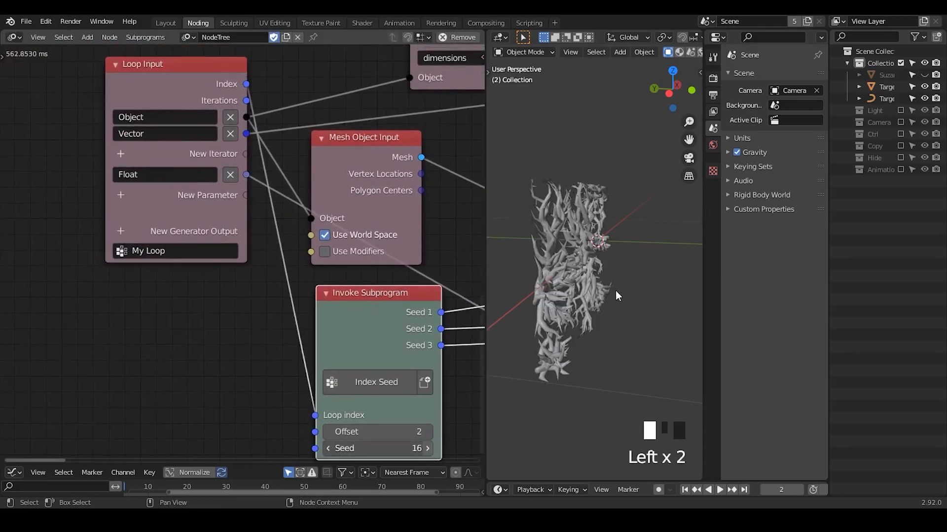
pyautogui.moveTo(634, 274); pyautogui.dragTo(617, 261, button='middle')
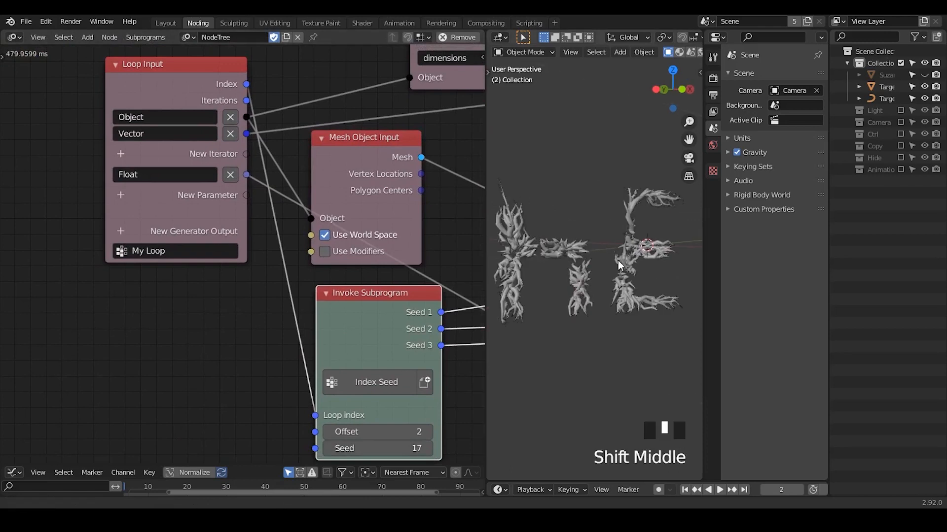
pyautogui.click(327, 451)
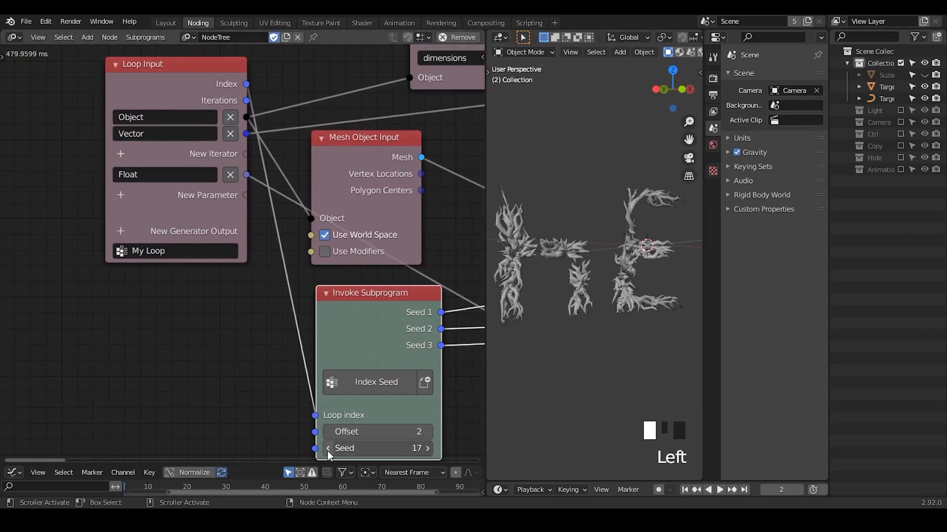
# Step: Set the Amount on the Tree from Vectors node to 14
pyautogui.moveTo(408, 308); pyautogui.dragTo(200, 314, button='middle')
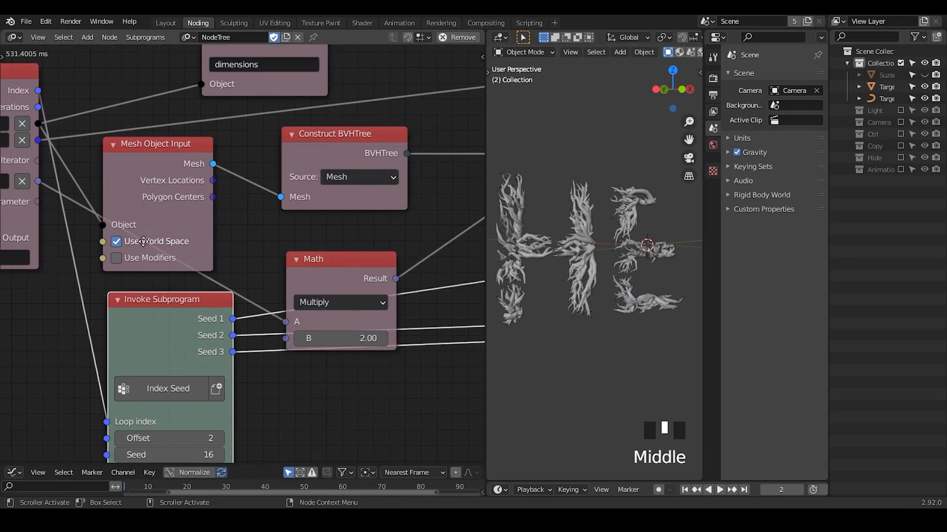
pyautogui.moveTo(471, 141); pyautogui.dragTo(394, 212, button='middle')
pyautogui.moveTo(467, 205); pyautogui.dragTo(104, 215, button='middle')
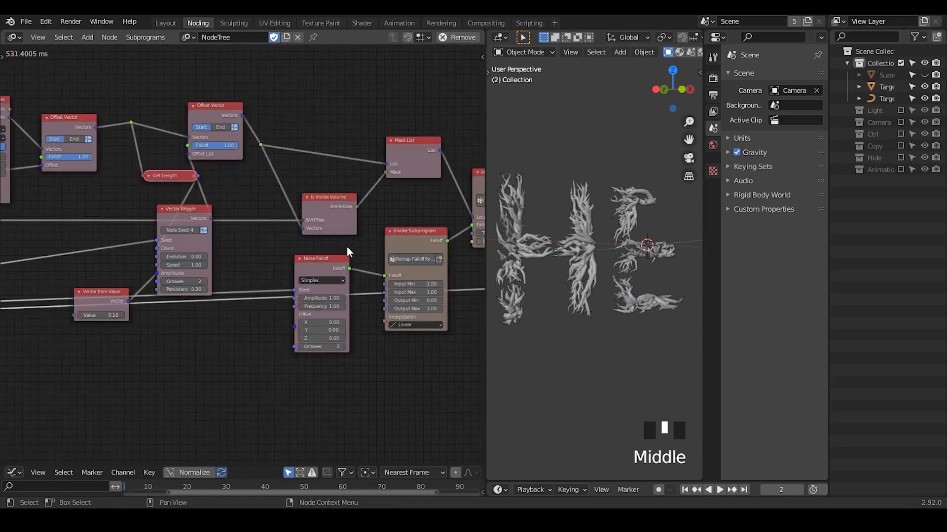
pyautogui.keyDown('ctrl'); pyautogui.moveTo(347, 248); pyautogui.dragTo(86, 209, button='middle'); pyautogui.keyUp('ctrl')
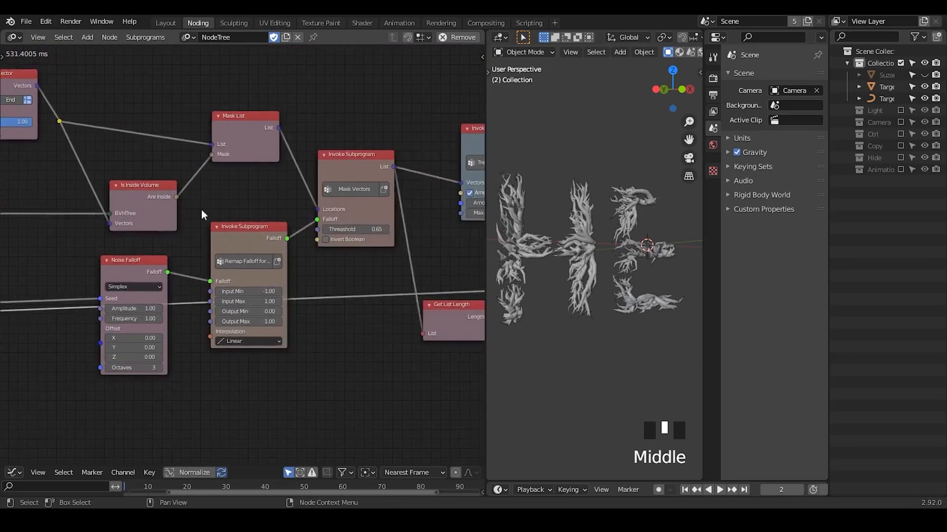
pyautogui.moveTo(292, 209); pyautogui.dragTo(123, 216, button='middle')
pyautogui.click(344, 209)
pyautogui.write('1')
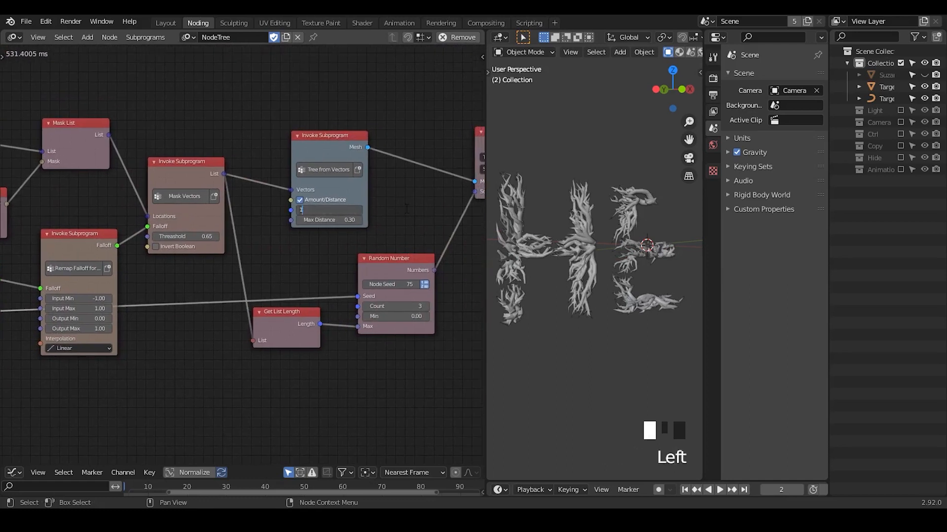
pyautogui.write('4')
pyautogui.press('Return')
# Step: Set the Count of the Random Number node feeding the path Sources to 2
pyautogui.moveTo(495, 214); pyautogui.dragTo(553, 251, button='middle')
pyautogui.click(374, 307)
pyautogui.write('2')
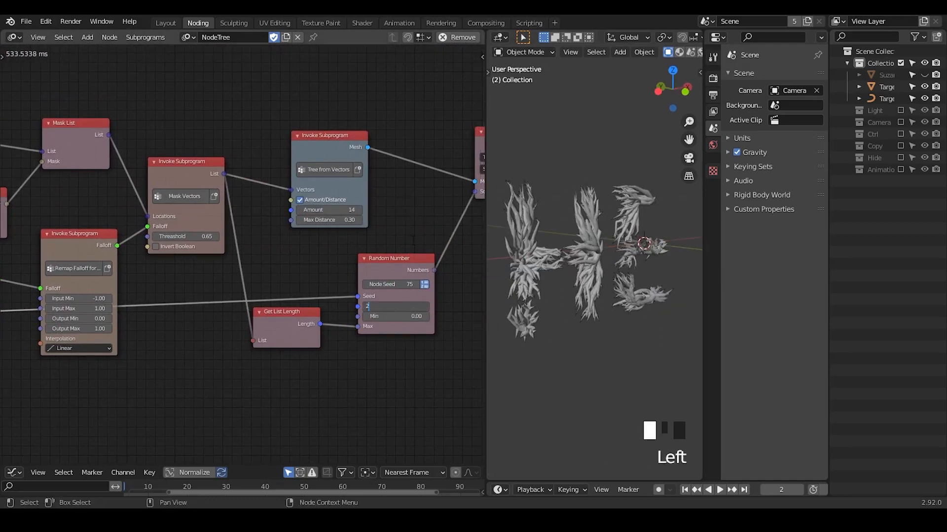
pyautogui.moveTo(616, 258); pyautogui.dragTo(591, 246, button='middle')
# Step: Move the Trim Spline node slightly closer to the collapsed Reset Spline Radius node
pyautogui.moveTo(420, 286); pyautogui.dragTo(202, 275, button='middle')
pyautogui.click(218, 124)
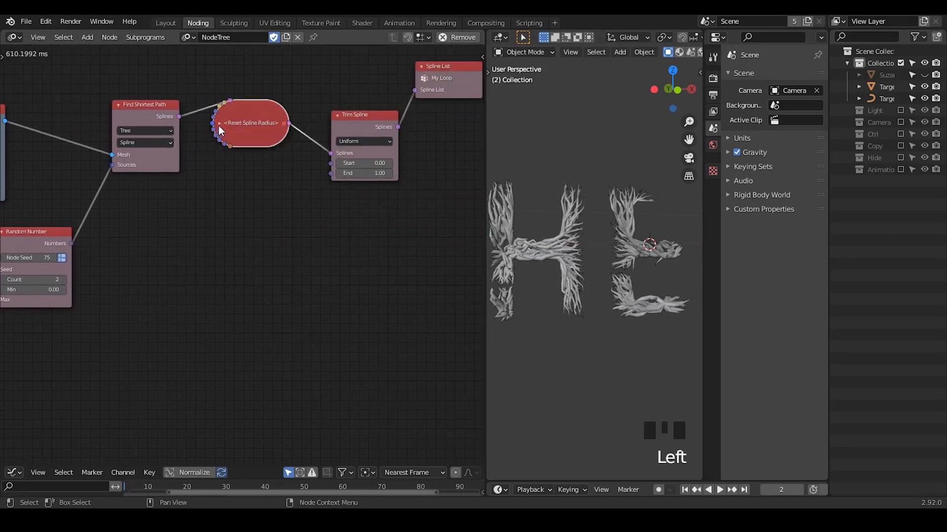
pyautogui.keyDown('shift'); pyautogui.moveTo(567, 276); pyautogui.dragTo(577, 276, button='middle'); pyautogui.keyUp('shift')
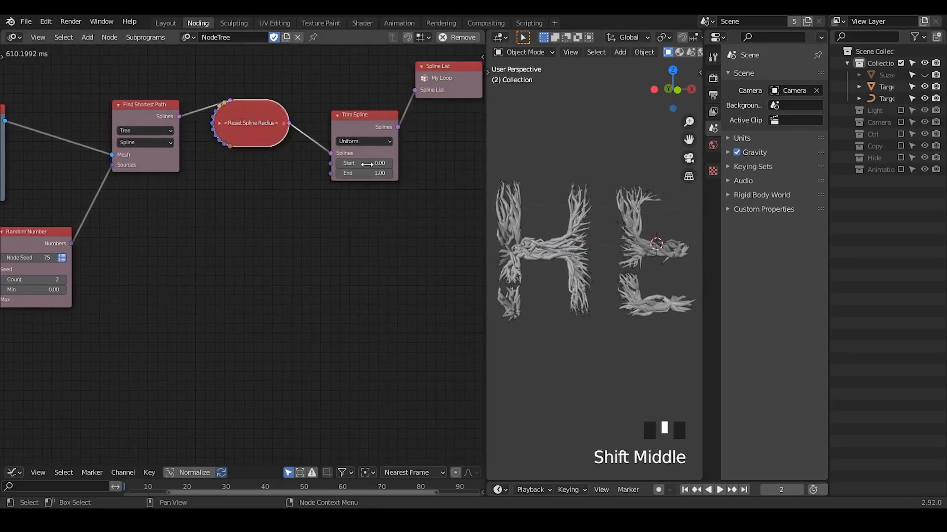
pyautogui.moveTo(360, 117)
pyautogui.mouseDown()
pyautogui.moveTo(339, 126)
pyautogui.moveTo(352, 116)
pyautogui.moveTo(349, 88)
pyautogui.moveTo(352, 110)
pyautogui.mouseUp()
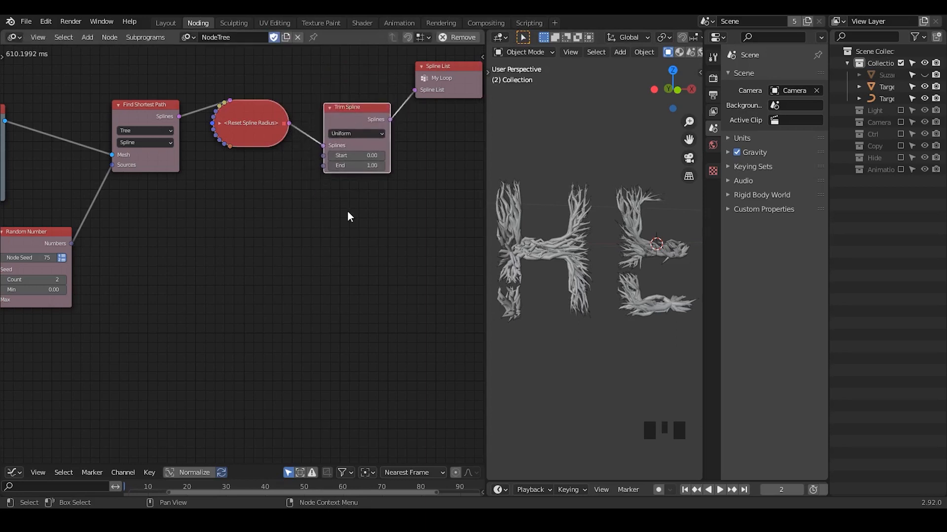
# Step: Shift the My Loop subprogram node slightly, keeping it beside the Object Matrix Output node
pyautogui.moveTo(347, 211); pyautogui.dragTo(306, 298, button='middle')
pyautogui.moveTo(214, 245); pyautogui.dragTo(435, 319, button='middle')
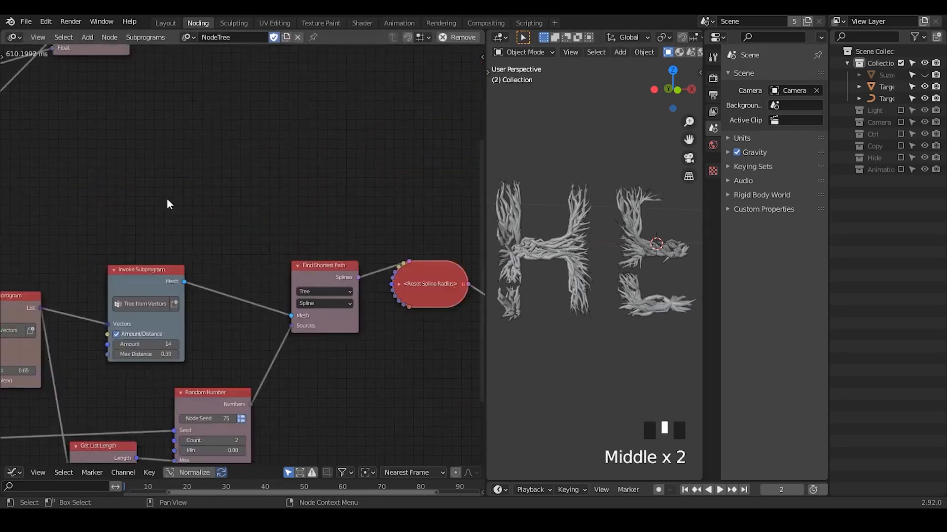
pyautogui.moveTo(175, 196); pyautogui.dragTo(441, 328, button='middle')
pyautogui.scroll(1, 434, 310)
pyautogui.moveTo(367, 87); pyautogui.dragTo(381, 108)
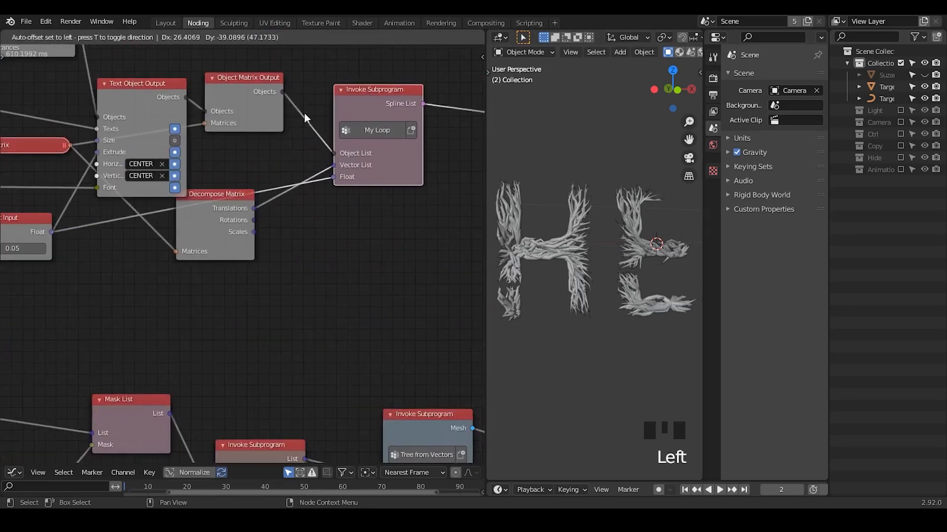
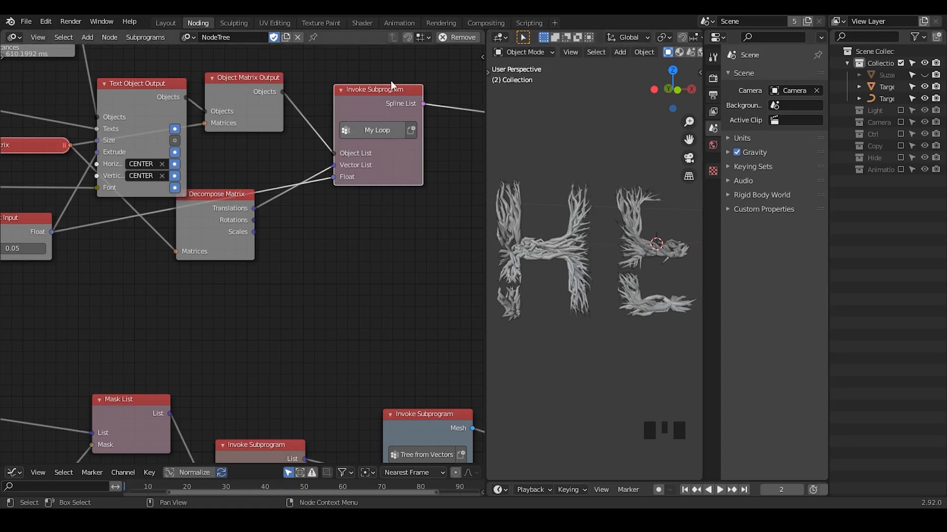
# Step: Reposition the Curve Object Output node nearer the My Loop node and select the branching curve Target.001
pyautogui.moveTo(427, 262); pyautogui.dragTo(235, 299, button='middle')
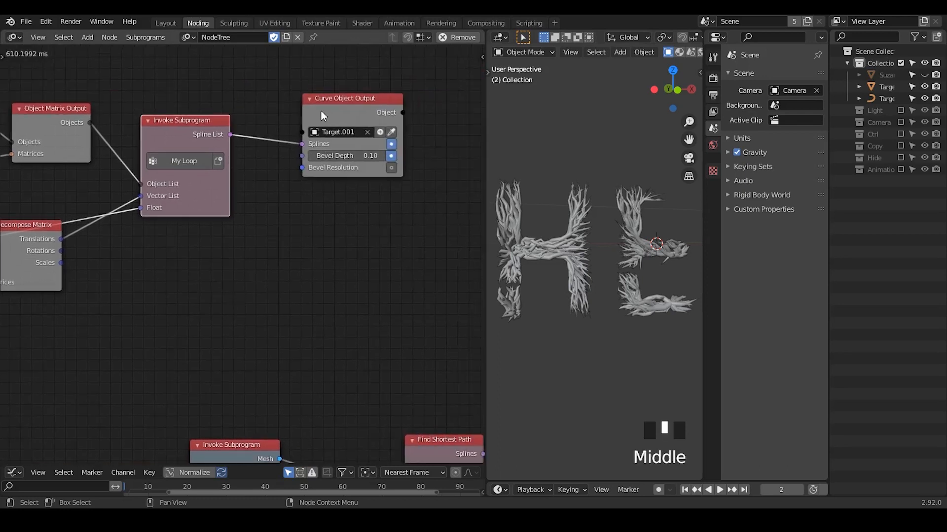
pyautogui.moveTo(321, 110); pyautogui.dragTo(312, 116)
pyautogui.moveTo(582, 206); pyautogui.dragTo(578, 256, button='middle')
pyautogui.doubleClick(579, 254)
pyautogui.click(582, 214)
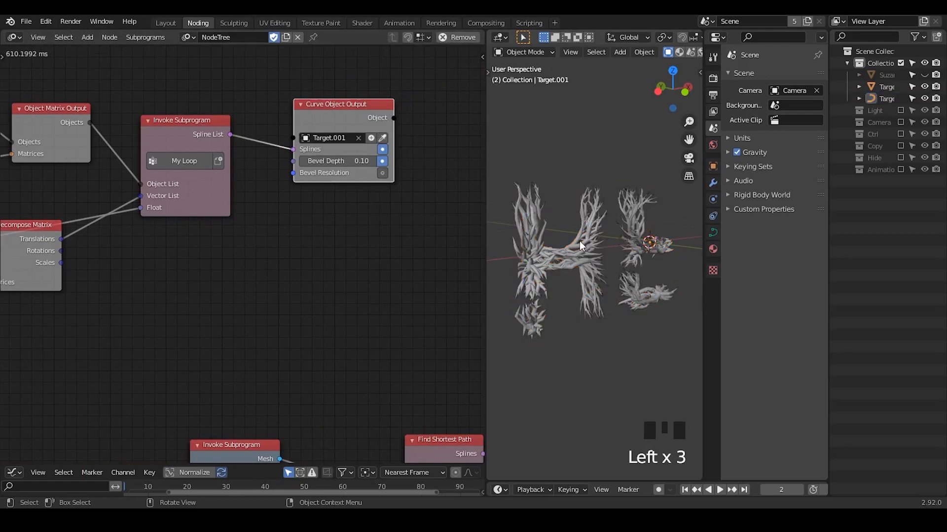
pyautogui.click(579, 241)
pyautogui.moveTo(323, 125); pyautogui.dragTo(330, 135)
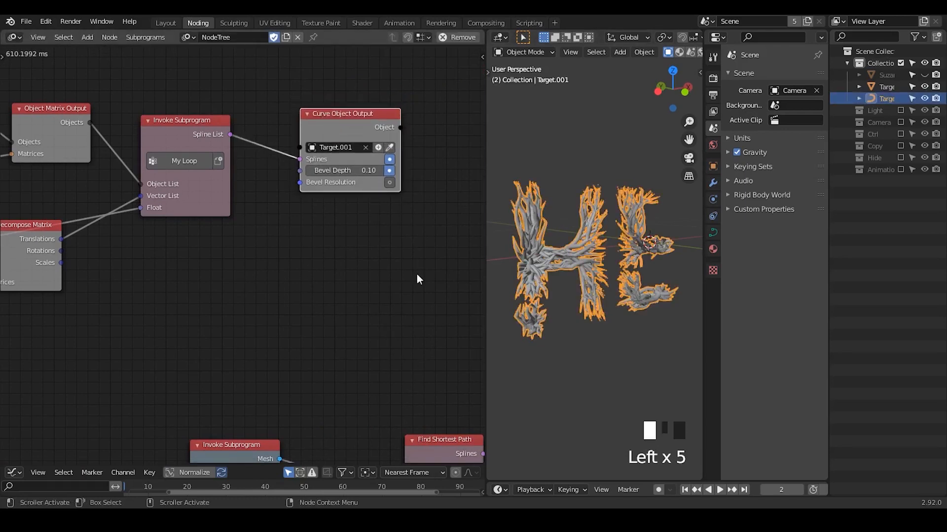
pyautogui.moveTo(445, 382); pyautogui.dragTo(431, 367, button='middle')
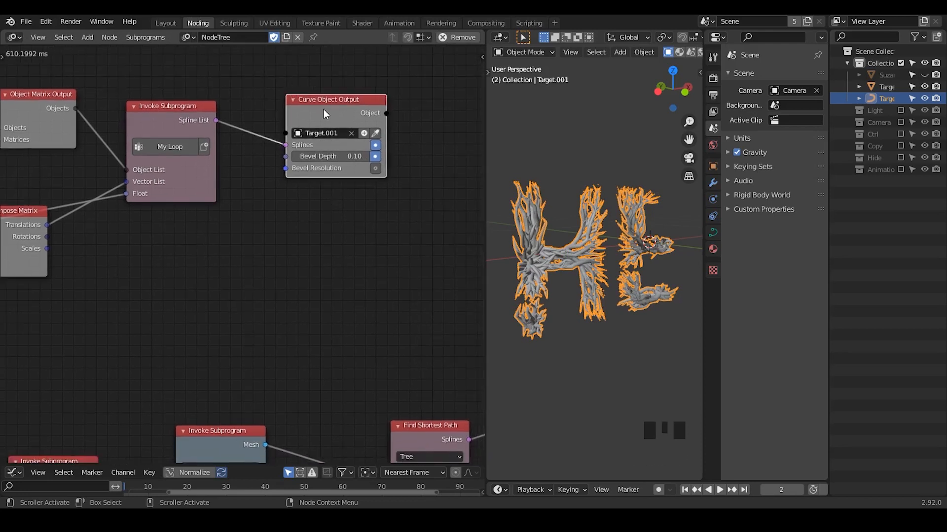
pyautogui.moveTo(324, 107); pyautogui.dragTo(305, 98)
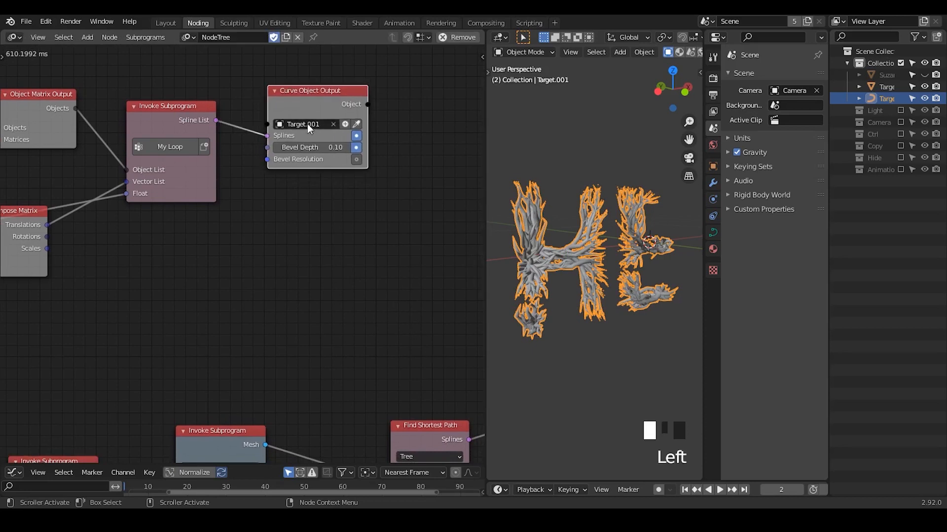
# Step: Expand the collapsed Reset Spline Radius node and arrange it between Find Shortest Path and Trim Spline
pyautogui.scroll(-1, 410, 301)
pyautogui.moveTo(466, 403); pyautogui.dragTo(332, 255, button='middle')
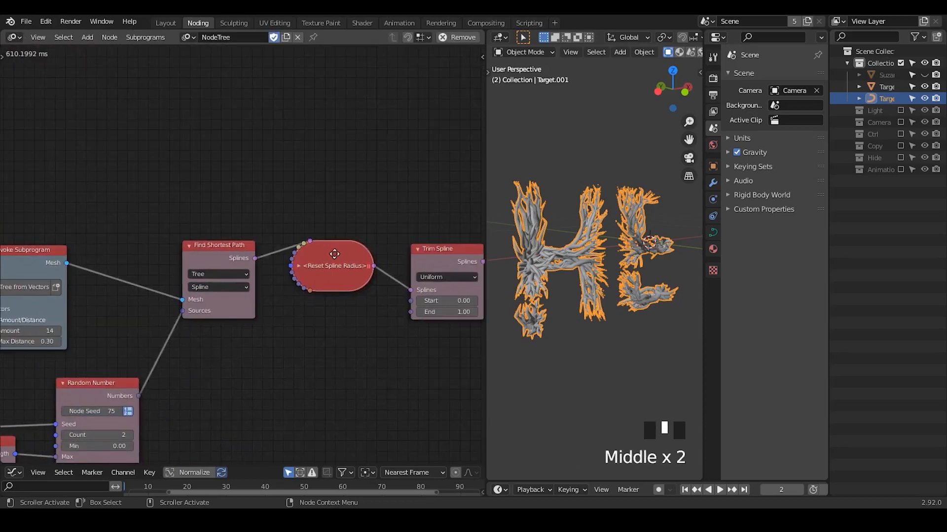
pyautogui.click(307, 266)
pyautogui.moveTo(318, 268); pyautogui.dragTo(313, 230)
pyautogui.moveTo(313, 230); pyautogui.dragTo(334, 130, button='middle')
pyautogui.moveTo(333, 130); pyautogui.dragTo(335, 128)
pyautogui.moveTo(212, 318); pyautogui.dragTo(268, 296, button='middle')
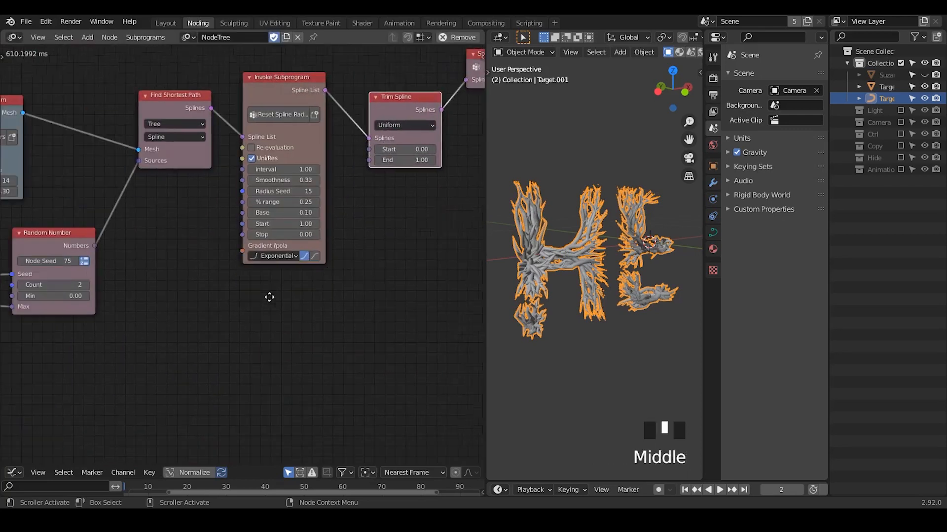
# Step: Add an Evaluate Falloff node and link its Strength output to the Trim Spline End input
pyautogui.hotkey('ctrl', 'a')
pyautogui.write('evaluate fal')
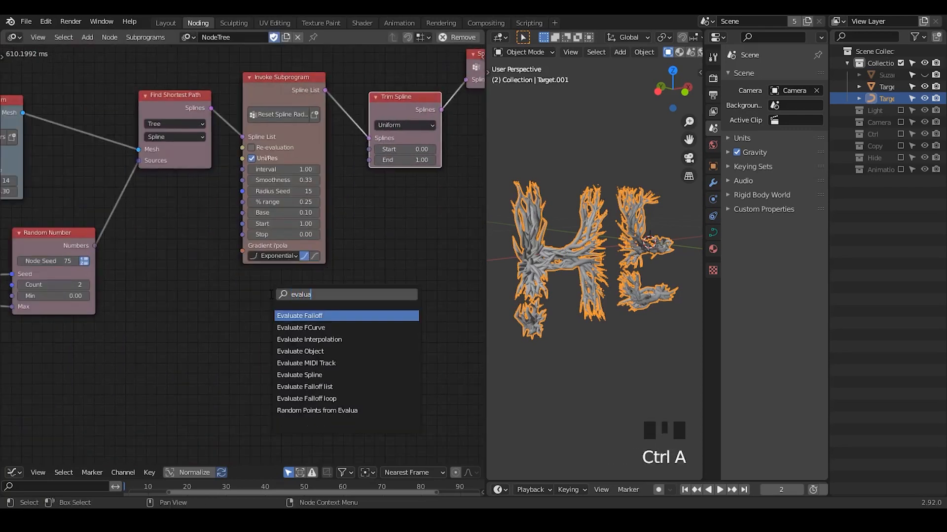
pyautogui.press('Return')
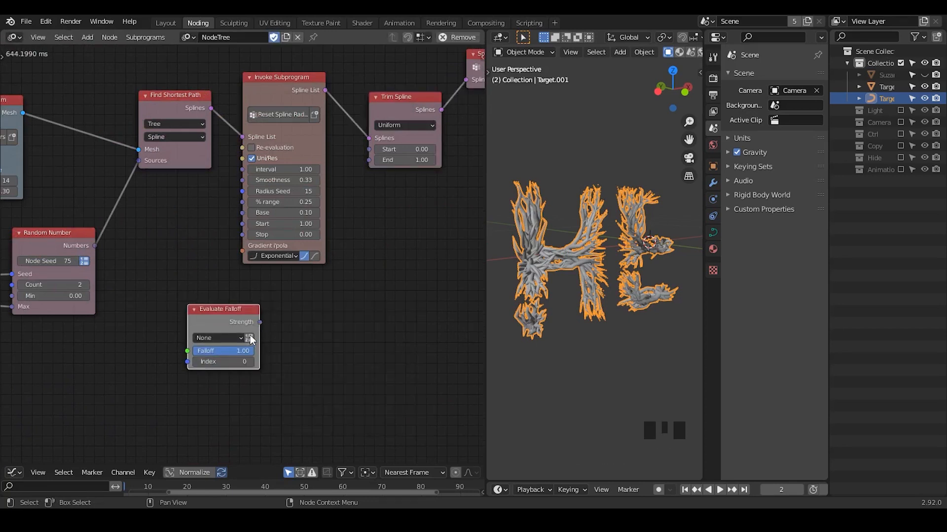
pyautogui.moveTo(260, 323); pyautogui.dragTo(368, 163)
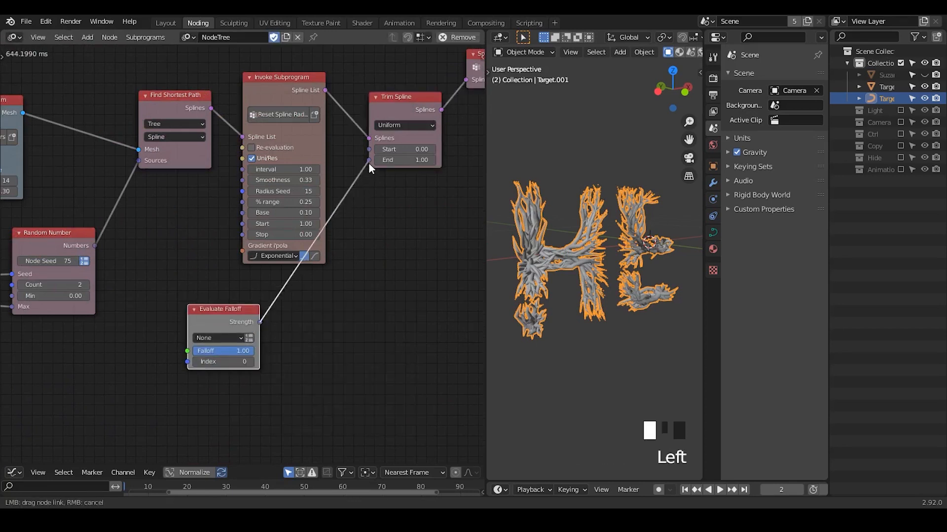
pyautogui.moveTo(254, 308); pyautogui.dragTo(258, 320)
# Step: Set the Evaluate Falloff type to Location and move the node below Random Number
pyautogui.moveTo(273, 326); pyautogui.dragTo(357, 301, button='middle')
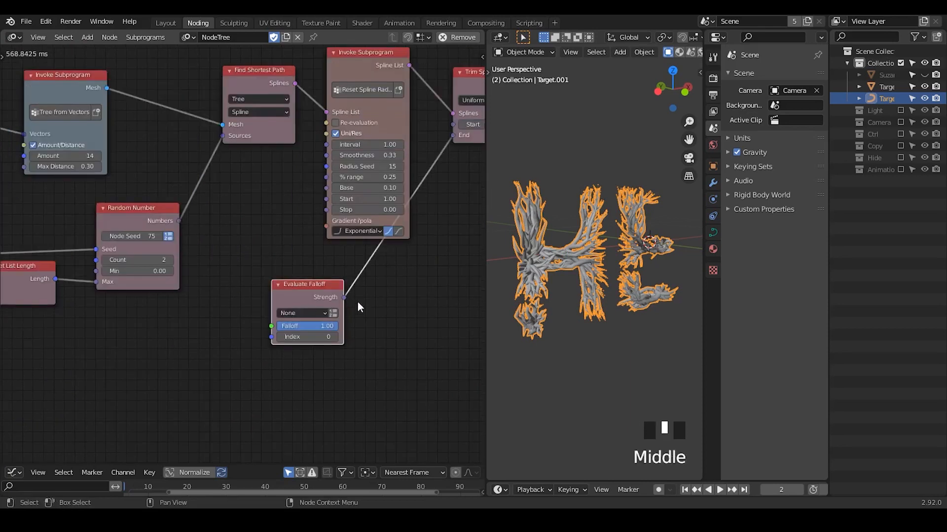
pyautogui.click(307, 313)
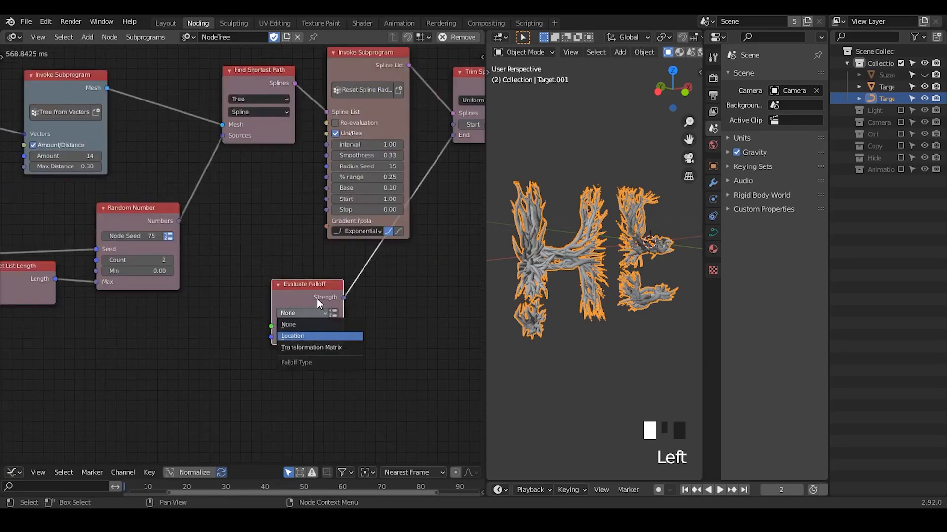
pyautogui.moveTo(313, 285); pyautogui.dragTo(84, 344)
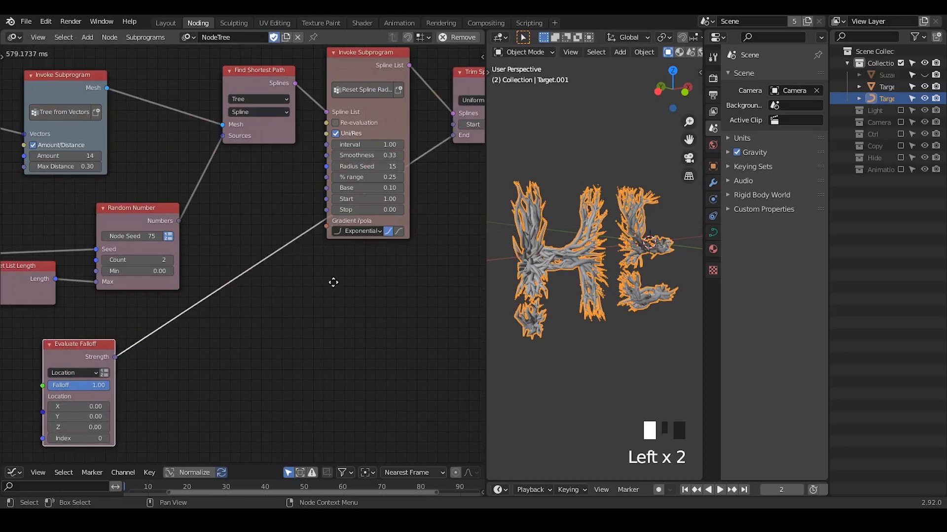
# Step: Deselect the curve and move the Evaluate Falloff node back along the chain, below the Vector from Value node
pyautogui.moveTo(333, 282); pyautogui.dragTo(658, 235, button='middle')
pyautogui.click(592, 157)
pyautogui.click(649, 230)
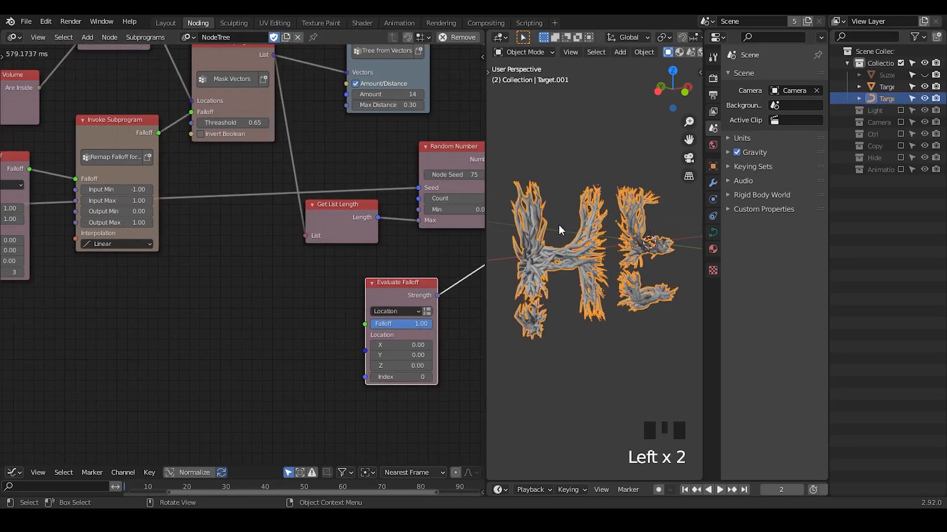
pyautogui.click(554, 241)
pyautogui.moveTo(395, 309); pyautogui.dragTo(171, 327)
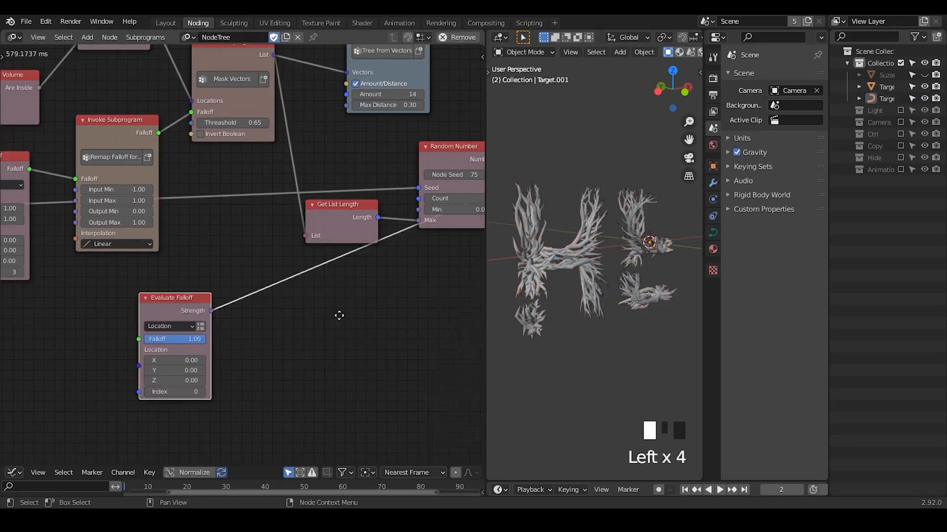
pyautogui.moveTo(105, 275); pyautogui.dragTo(389, 299, button='middle')
pyautogui.press('g')
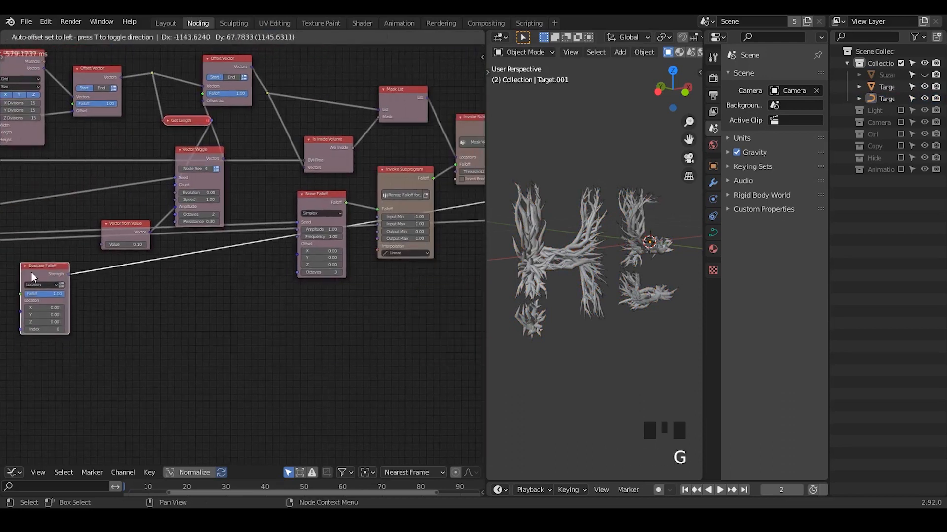
pyautogui.click(31, 272)
# Step: Add a reroute on the Loop Input Vector link and connect it to the Evaluate Falloff Location input
pyautogui.moveTo(63, 276); pyautogui.dragTo(433, 286, button='middle')
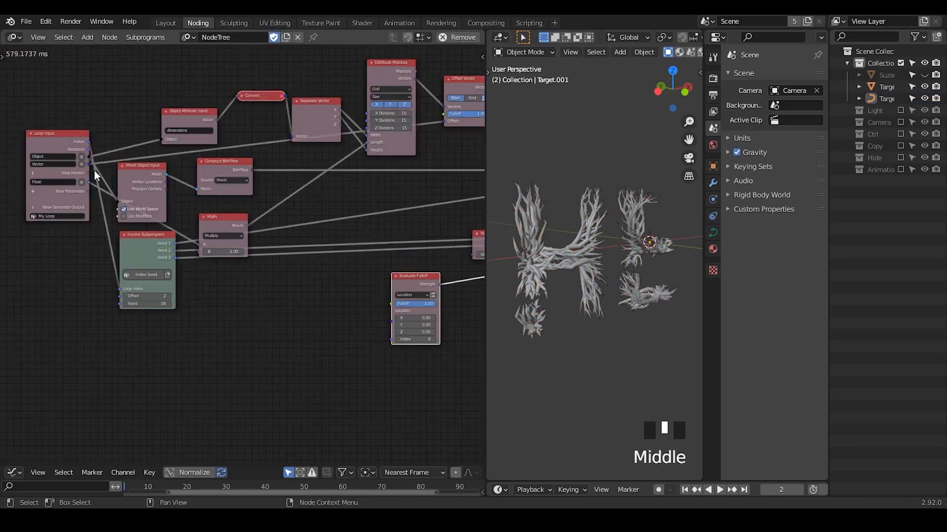
pyautogui.moveTo(89, 163); pyautogui.dragTo(160, 164)
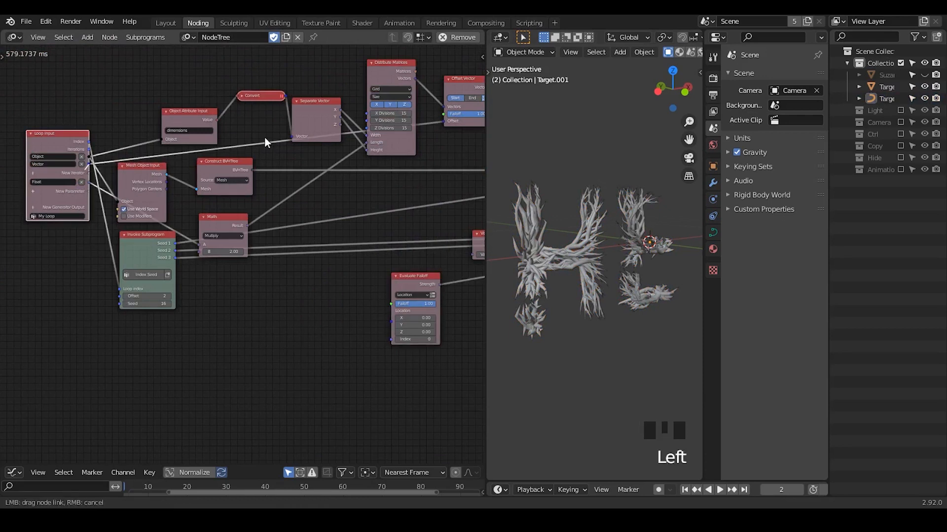
pyautogui.moveTo(264, 137); pyautogui.dragTo(265, 143)
pyautogui.keyDown('shift'); pyautogui.moveTo(265, 155); pyautogui.dragTo(264, 144, button='right'); pyautogui.keyUp('shift')
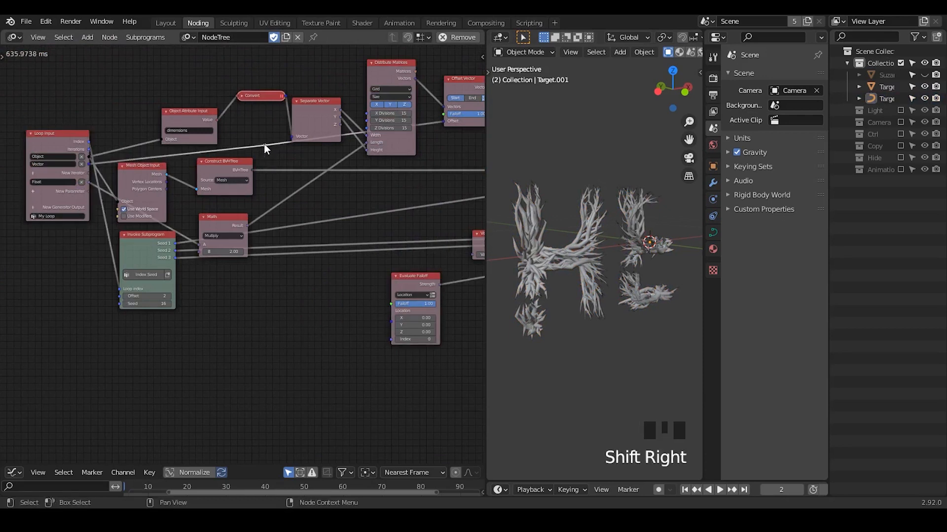
pyautogui.moveTo(265, 145); pyautogui.dragTo(392, 326)
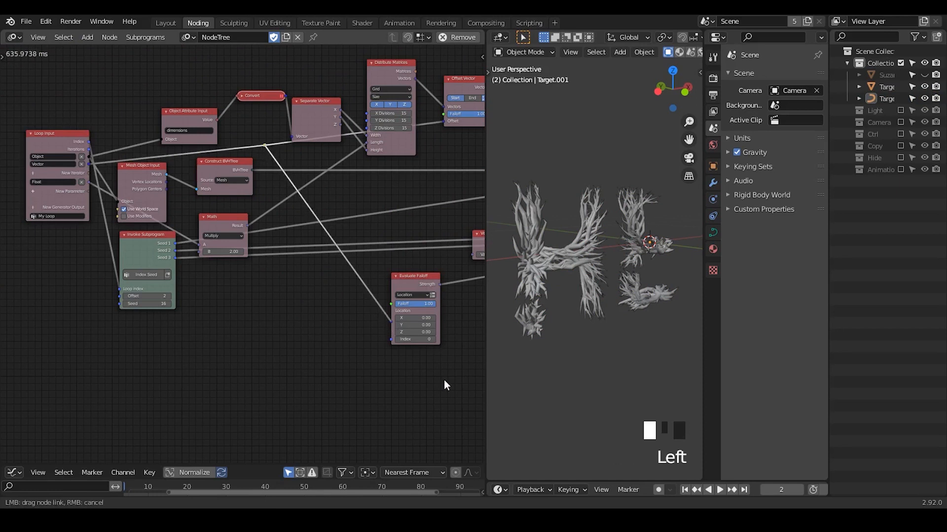
# Step: Enable the Ctrl collection, expand it and select the Controller empty
pyautogui.moveTo(445, 380); pyautogui.dragTo(387, 376, button='middle')
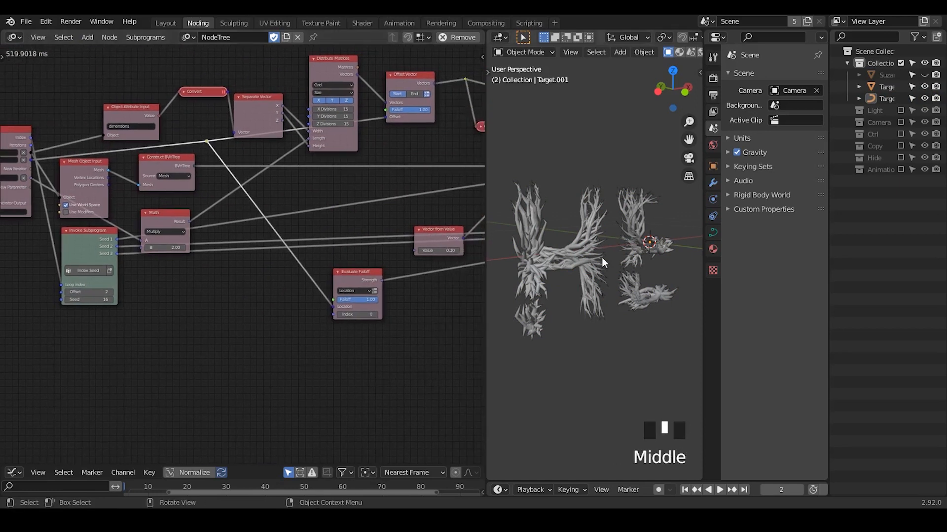
pyautogui.click(900, 134)
pyautogui.click(848, 134)
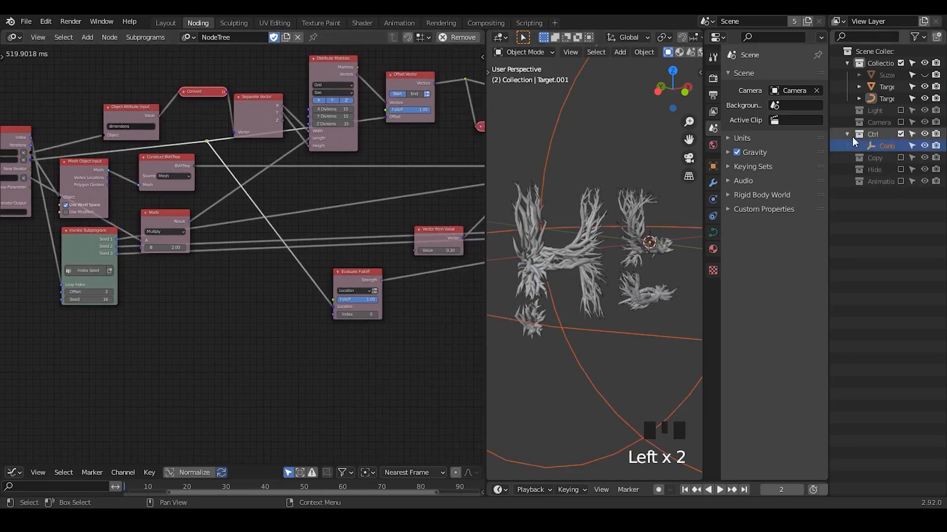
pyautogui.click(877, 147)
# Step: Add an Object Controller Falloff node using the Controller empty and connect its Falloff output to the Evaluate Falloff node's Falloff input
pyautogui.hotkey('ctrl', 'a')
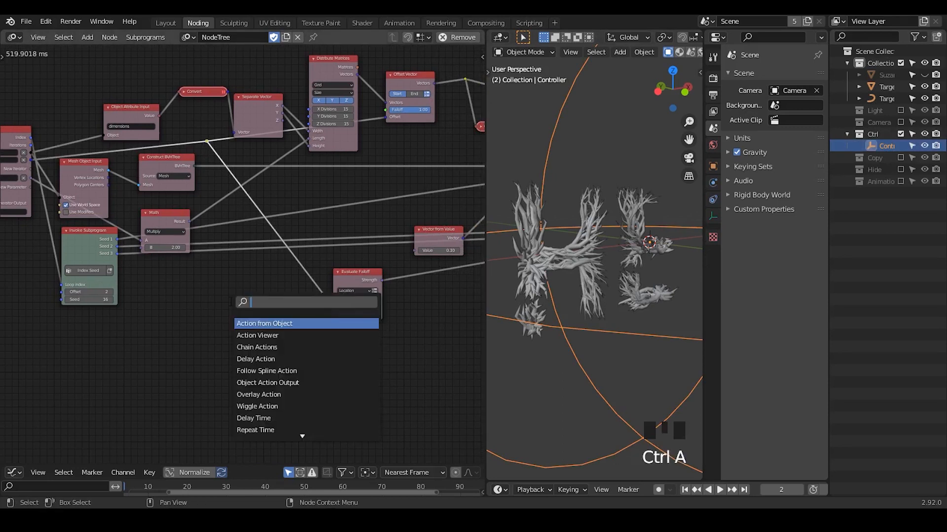
pyautogui.write('object con')
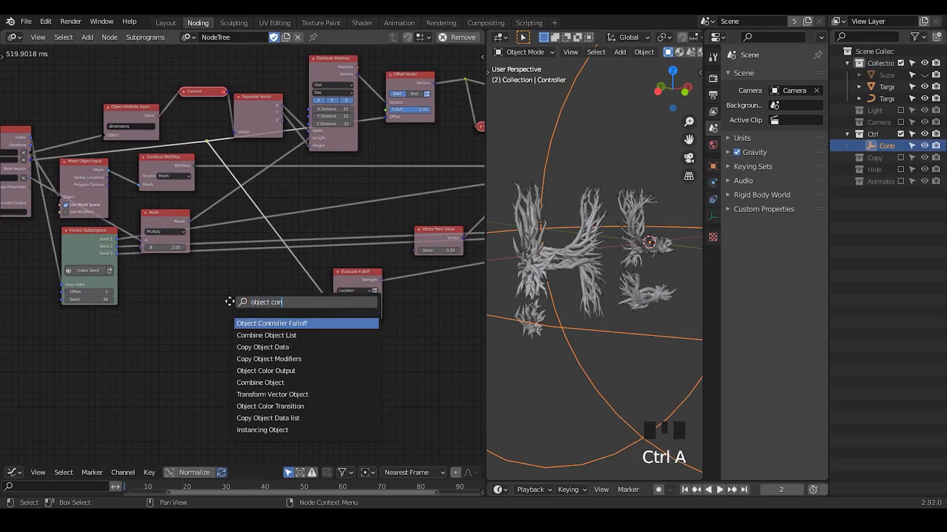
pyautogui.press('Return')
pyautogui.click(235, 309)
pyautogui.moveTo(295, 347); pyautogui.dragTo(233, 281, button='middle')
pyautogui.keyDown('ctrl'); pyautogui.moveTo(246, 267); pyautogui.dragTo(224, 295, button='middle'); pyautogui.keyUp('ctrl')
pyautogui.click(216, 295)
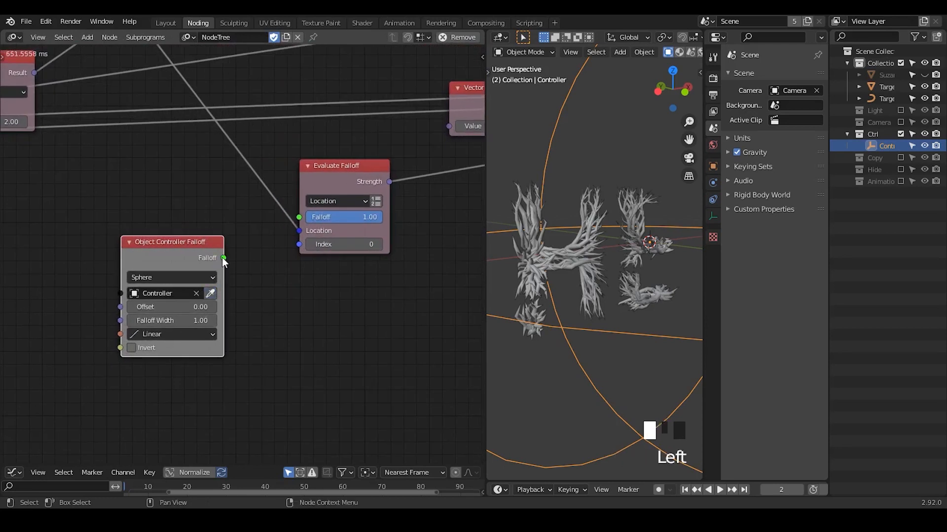
pyautogui.moveTo(224, 257); pyautogui.dragTo(300, 225)
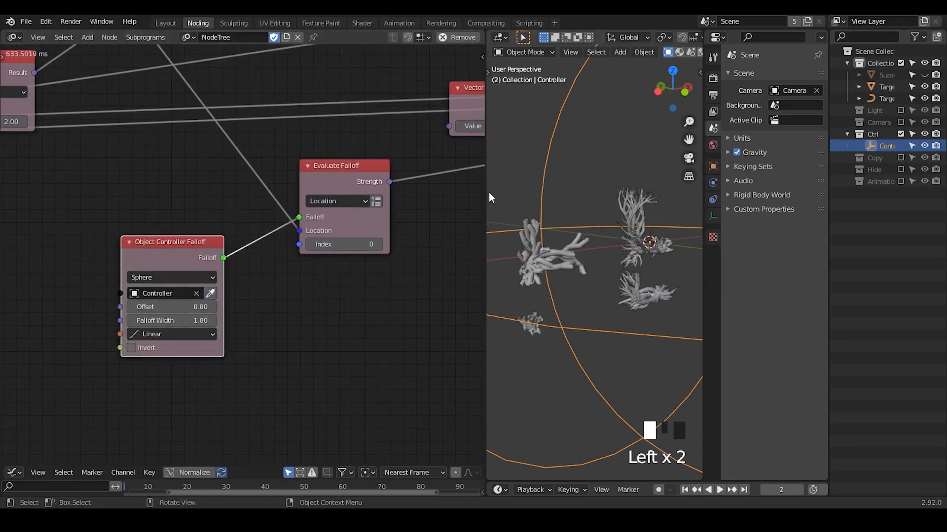
# Step: Enlarge the 3D viewport and move the Controller empty along the global X axis to test the Sphere falloff on the letters
pyautogui.moveTo(486, 191); pyautogui.dragTo(309, 211)
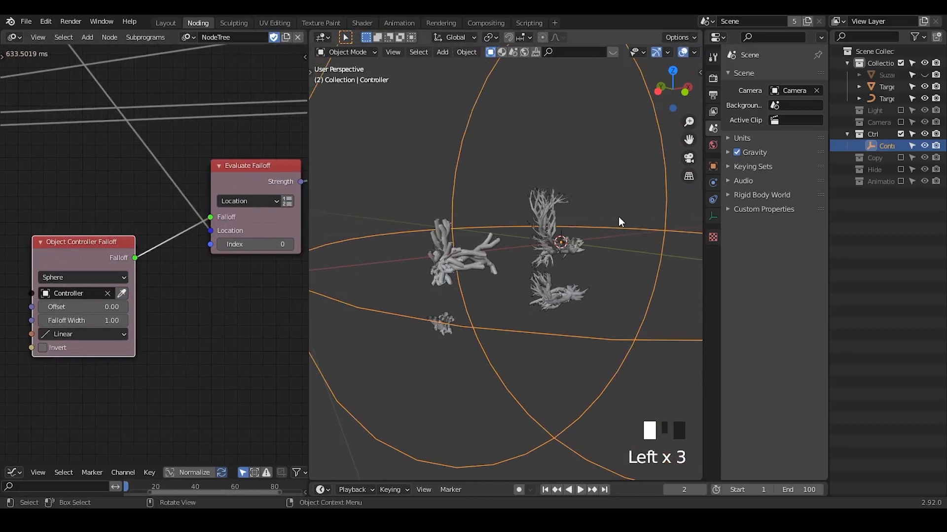
pyautogui.keyDown('ctrl'); pyautogui.moveTo(619, 216); pyautogui.dragTo(638, 226, button='middle'); pyautogui.keyUp('ctrl')
pyautogui.press('g')
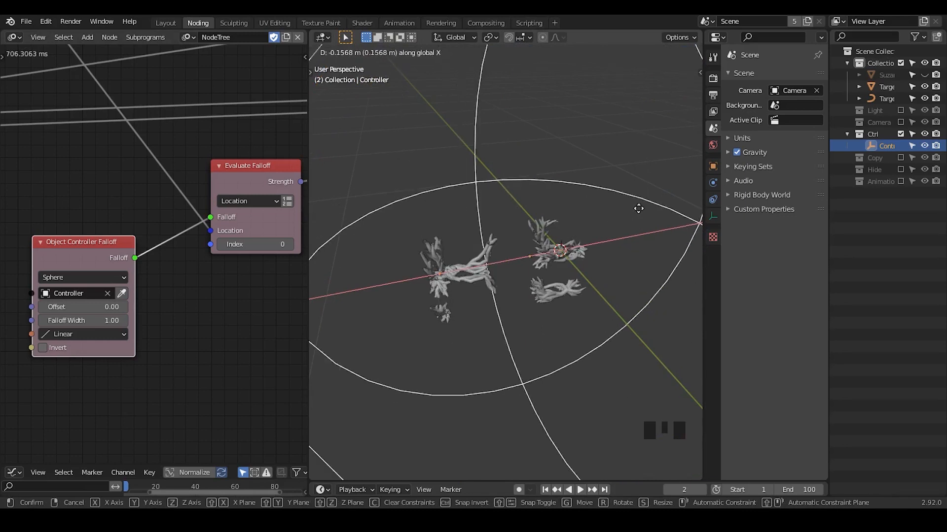
pyautogui.click(616, 180)
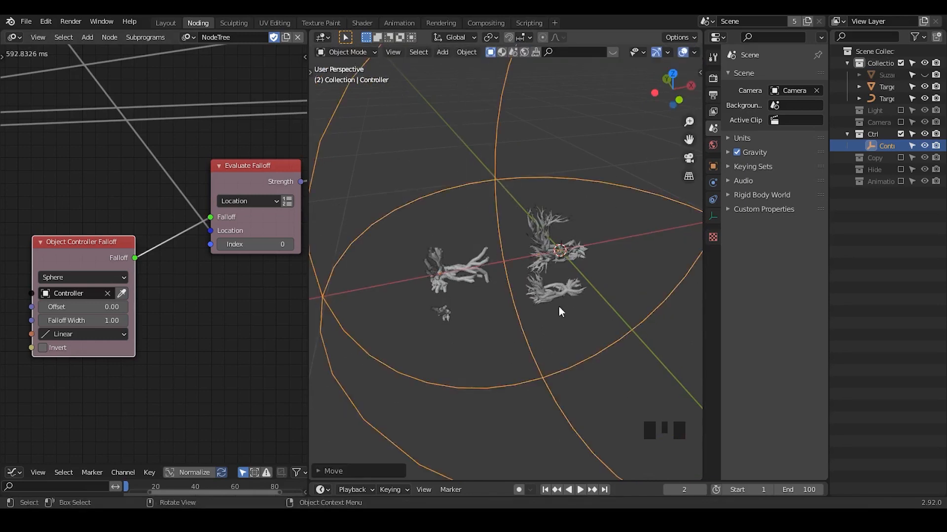
pyautogui.moveTo(558, 307); pyautogui.dragTo(571, 258, button='middle')
# Step: Set the Object Controller Falloff type to Directional with X as the direction axis
pyautogui.click(78, 275)
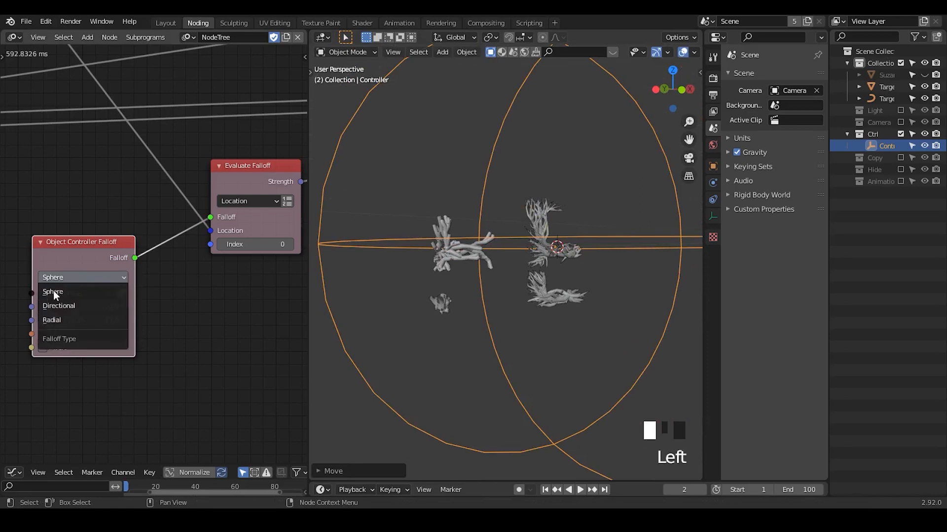
pyautogui.click(64, 306)
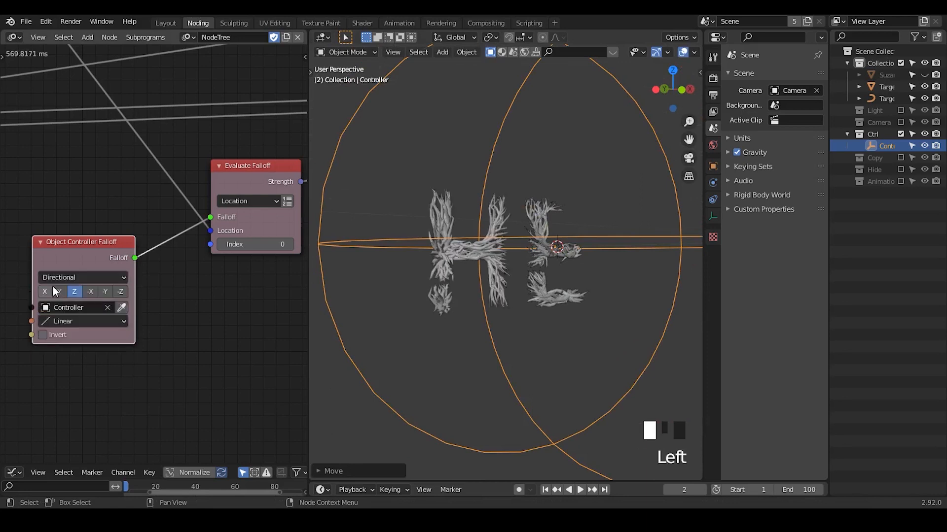
pyautogui.click(46, 291)
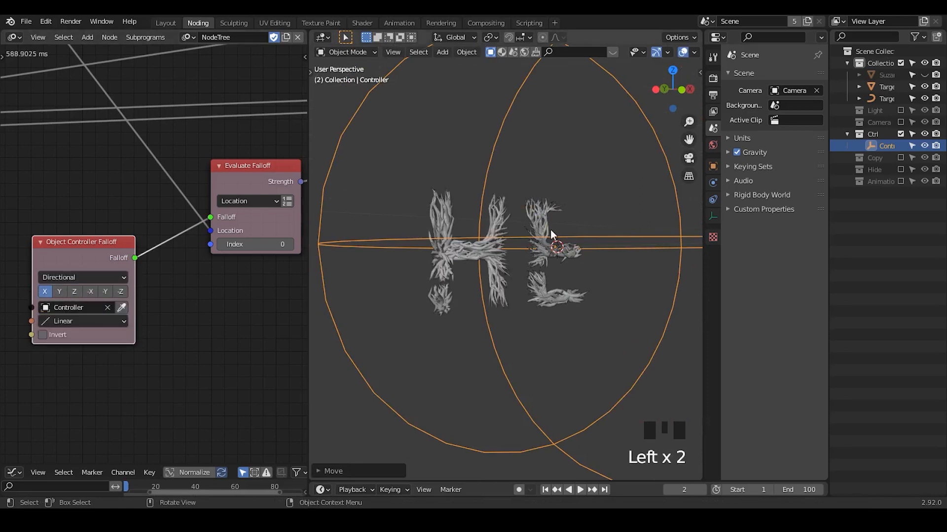
# Step: Move the Controller empty along the positive global X axis, past the letter E, to test the Directional falloff
pyautogui.moveTo(550, 229); pyautogui.dragTo(610, 238, button='middle')
pyautogui.press('g')
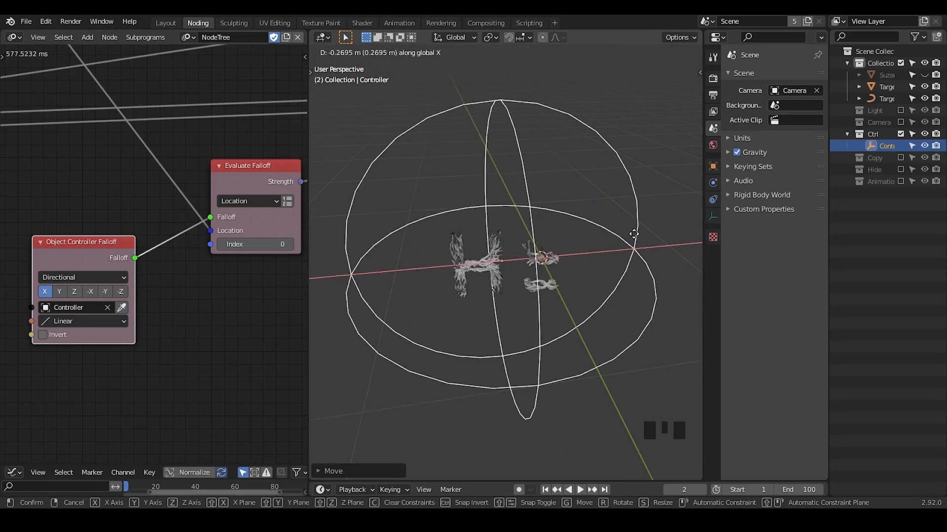
pyautogui.click(660, 230)
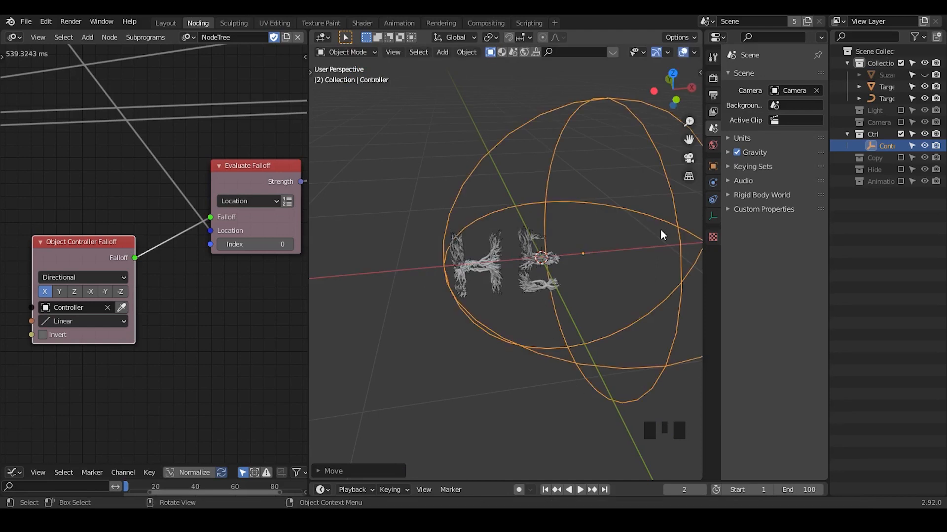
pyautogui.moveTo(561, 338)
pyautogui.mouseDown(button='middle')
pyautogui.moveTo(613, 279)
pyautogui.moveTo(596, 299)
pyautogui.moveTo(603, 287)
pyautogui.moveTo(598, 323)
pyautogui.moveTo(590, 273)
pyautogui.moveTo(565, 292)
pyautogui.moveTo(611, 319)
pyautogui.moveTo(634, 313)
pyautogui.moveTo(550, 332)
pyautogui.mouseUp(button='middle')
# Step: Move the Object Controller Falloff node back along the chain, directly below the Index Seed subprogram node
pyautogui.moveTo(99, 274); pyautogui.dragTo(174, 379, button='middle')
pyautogui.moveTo(70, 219); pyautogui.dragTo(30, 358, button='middle')
pyautogui.moveTo(202, 216); pyautogui.dragTo(61, 274, button='middle')
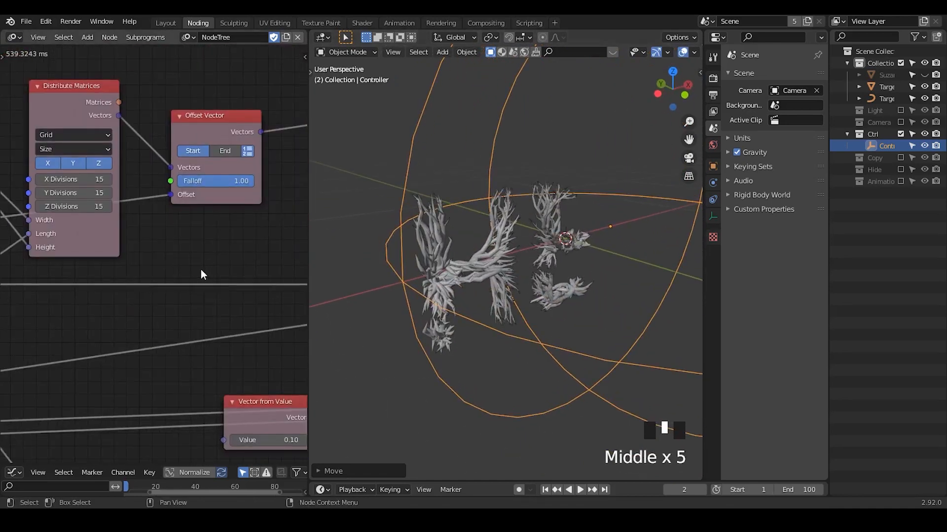
pyautogui.moveTo(217, 259); pyautogui.dragTo(146, 237, button='middle')
pyautogui.moveTo(81, 306); pyautogui.dragTo(262, 127, button='middle')
pyautogui.moveTo(138, 268); pyautogui.dragTo(218, 198, button='middle')
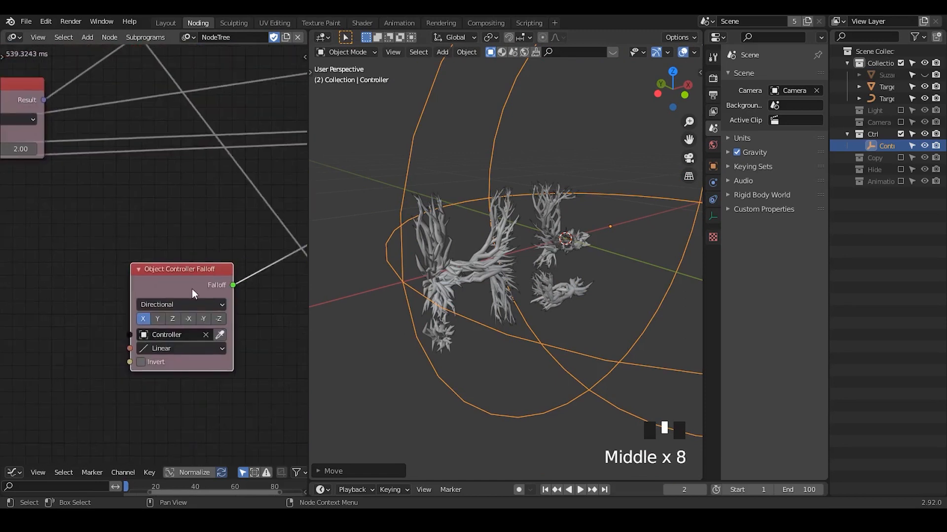
pyautogui.moveTo(185, 287); pyautogui.dragTo(43, 220)
pyautogui.moveTo(70, 220); pyautogui.dragTo(286, 264, button='middle')
pyautogui.moveTo(254, 264); pyautogui.dragTo(65, 338)
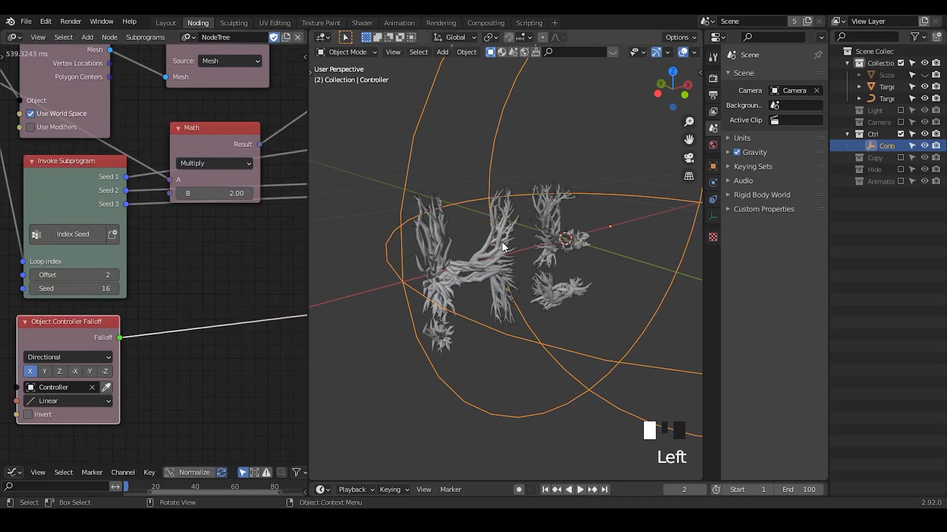
# Step: Widen the node editor and examine the complete node tree alongside the branching letters
pyautogui.moveTo(502, 241); pyautogui.dragTo(540, 242, button='middle')
pyautogui.moveTo(74, 287); pyautogui.dragTo(110, 391, button='middle')
pyautogui.keyDown('ctrl'); pyautogui.scroll(-1, 261, 259); pyautogui.keyUp('ctrl')
pyautogui.scroll(1, 239, 200)
pyautogui.moveTo(240, 200); pyautogui.dragTo(324, 214, button='middle')
pyautogui.moveTo(309, 213); pyautogui.dragTo(482, 212)
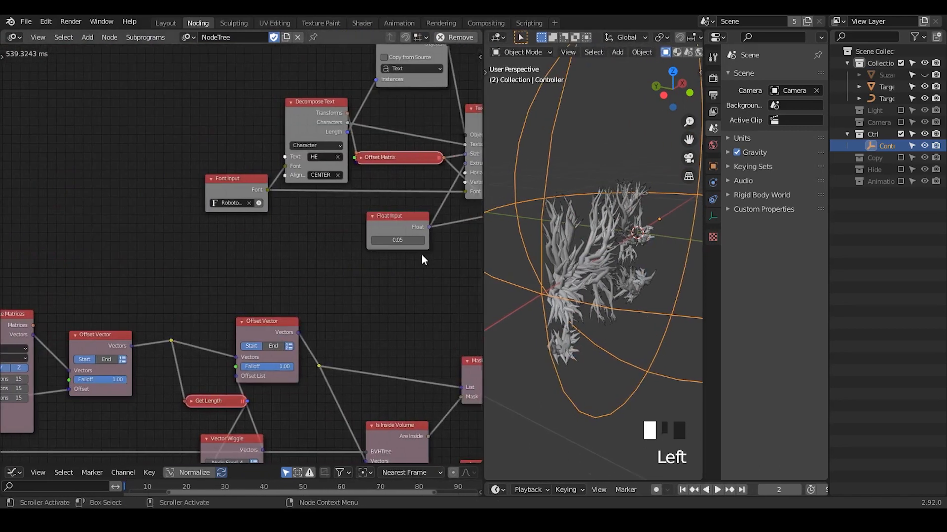
pyautogui.keyDown('ctrl'); pyautogui.scroll(3, 199, 195); pyautogui.keyUp('ctrl')
pyautogui.keyDown('ctrl'); pyautogui.moveTo(199, 195); pyautogui.dragTo(231, 345, button='middle'); pyautogui.keyUp('ctrl')
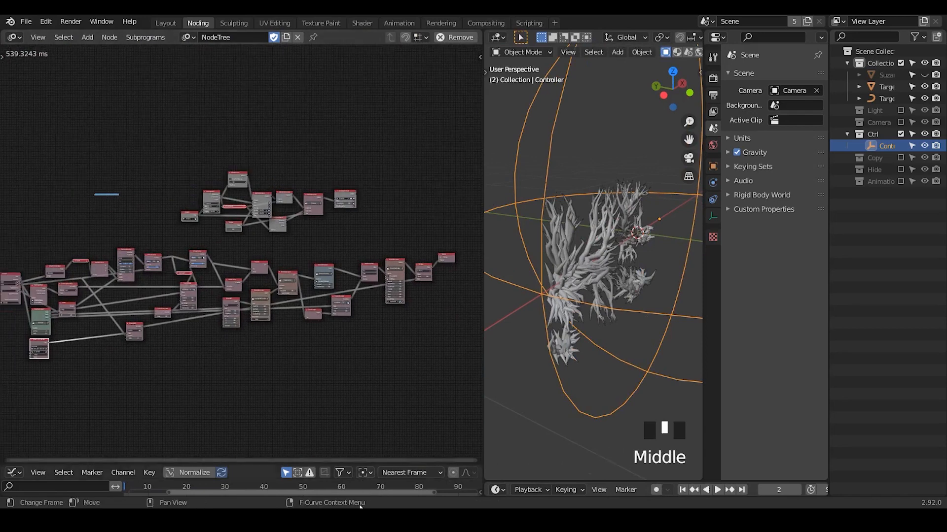